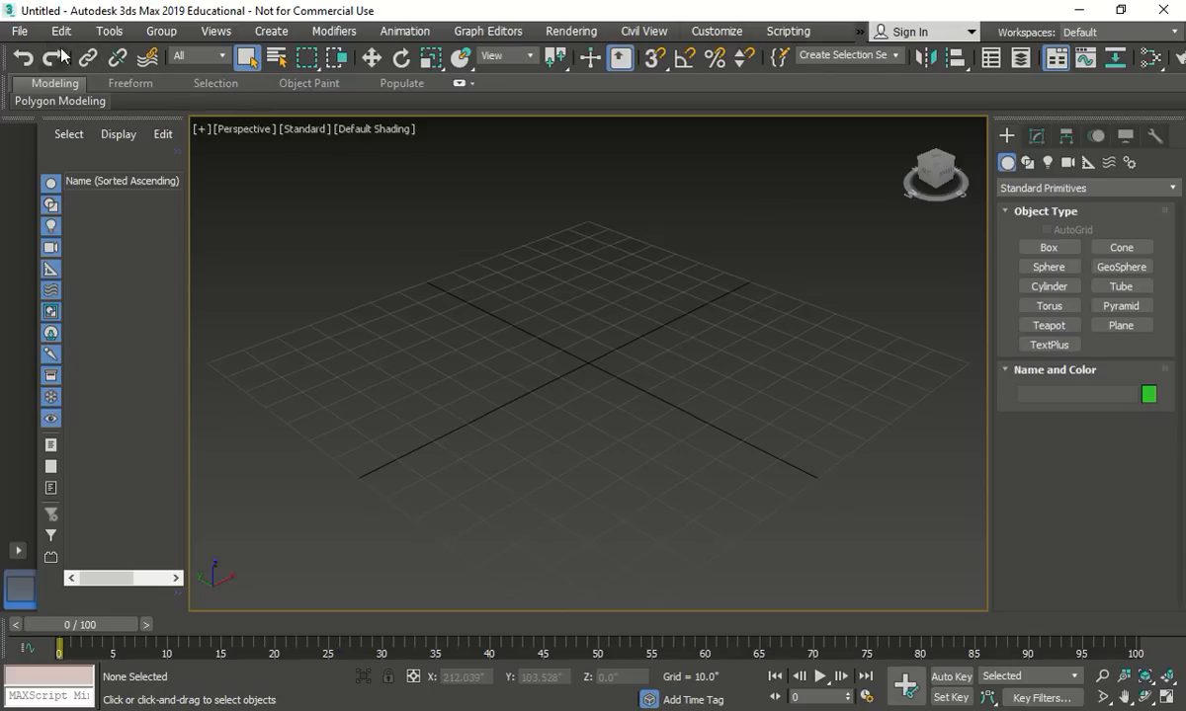
# Step: Reset the scene to a blank default and accept the reset confirmation
pyautogui.click(18, 31)
pyautogui.click(39, 85)
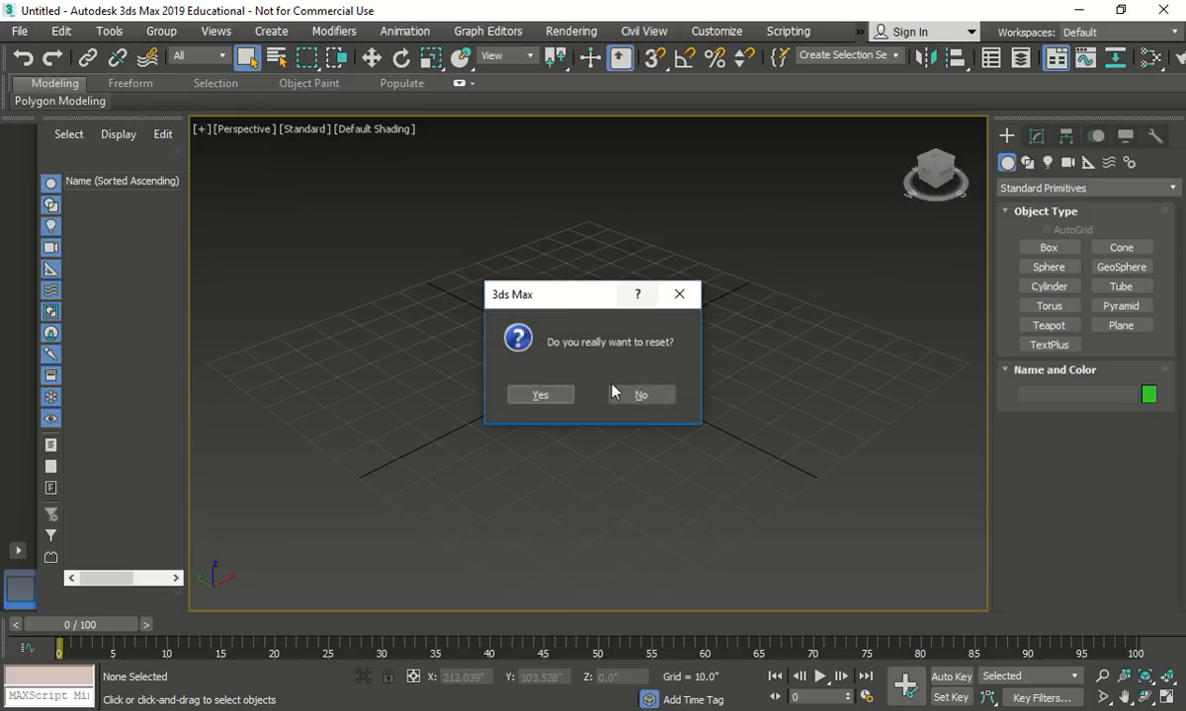
pyautogui.click(540, 396)
# Step: Review the unit settings and accept US Standard Decimal Inches as the display unit scale
pyautogui.click(717, 31)
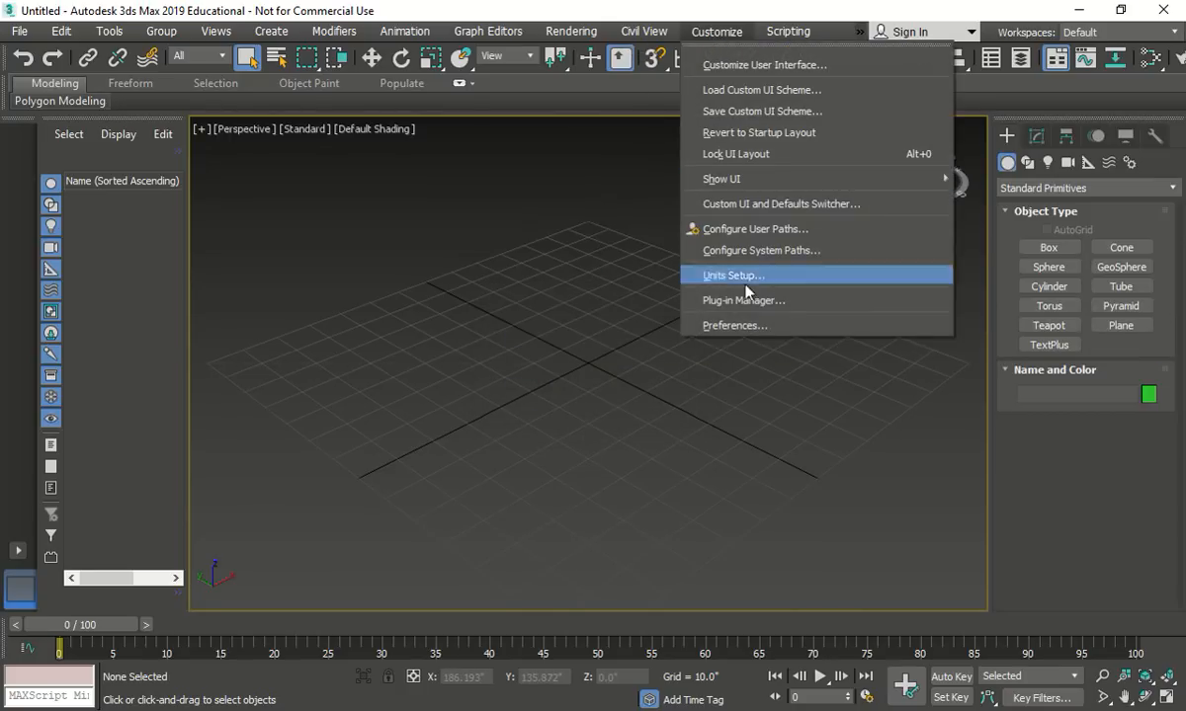
pyautogui.click(759, 276)
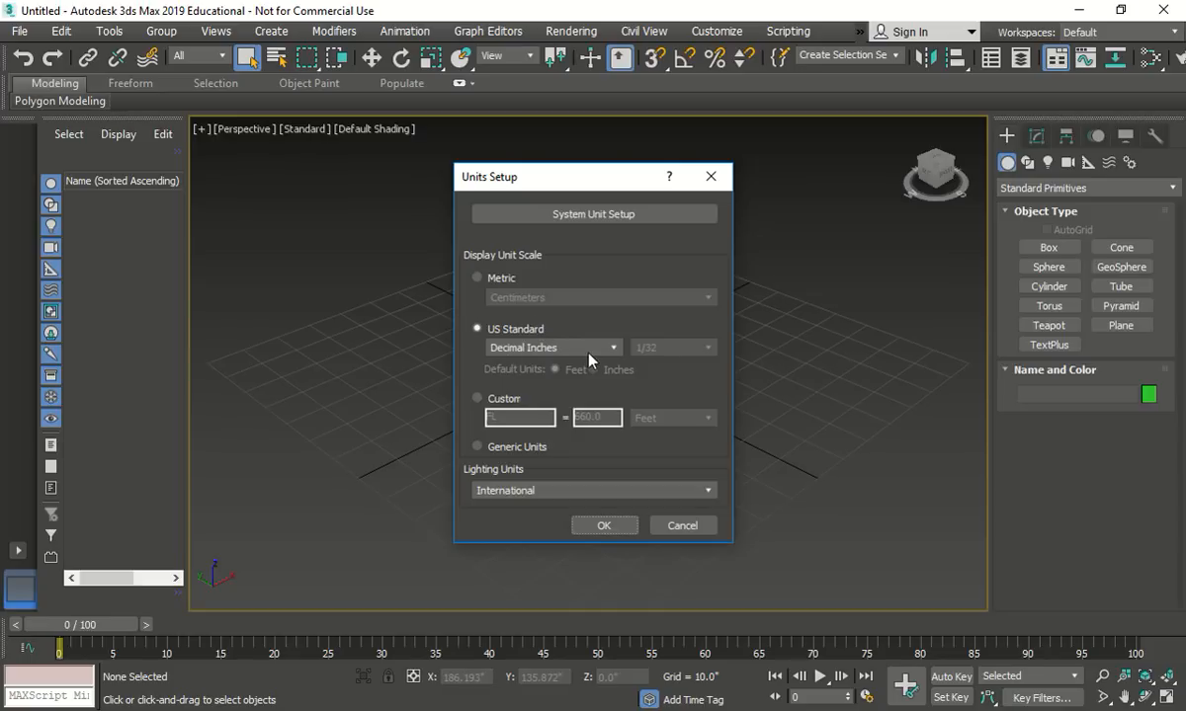
pyautogui.click(612, 523)
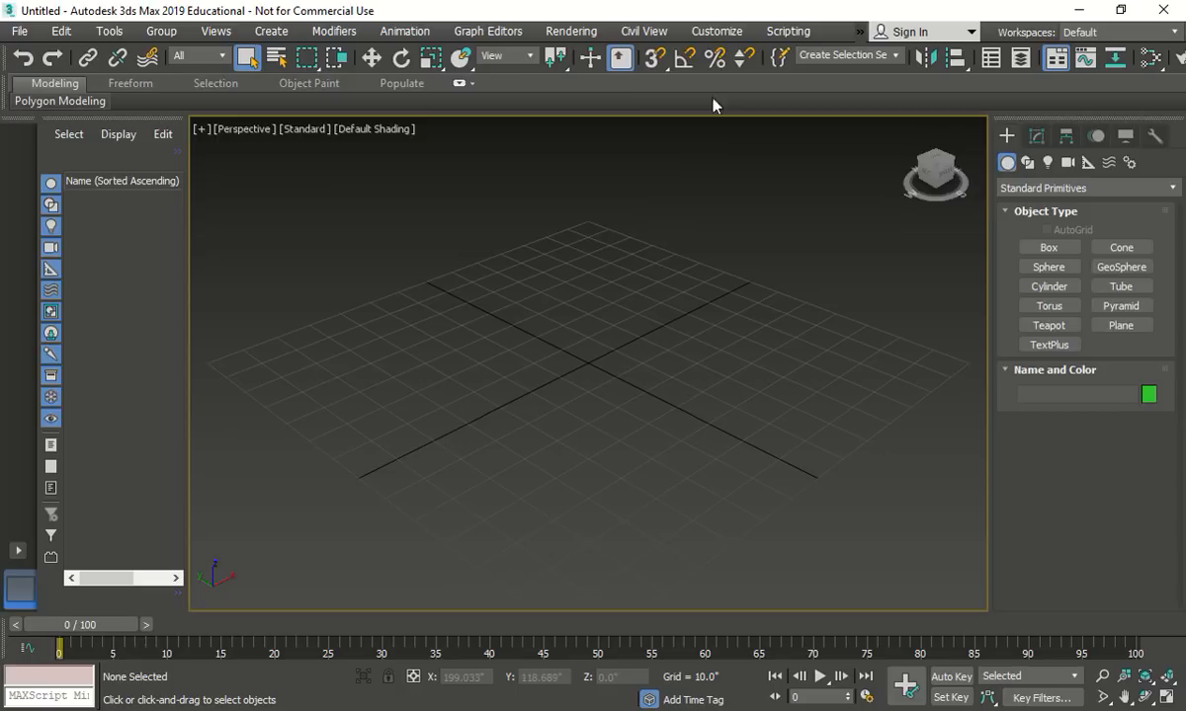
# Step: Configure the home grid with 3-inch spacing, major lines every 4th line, perspective extent 10, and dynamic update in all viewports
pyautogui.rightClick(655, 59)
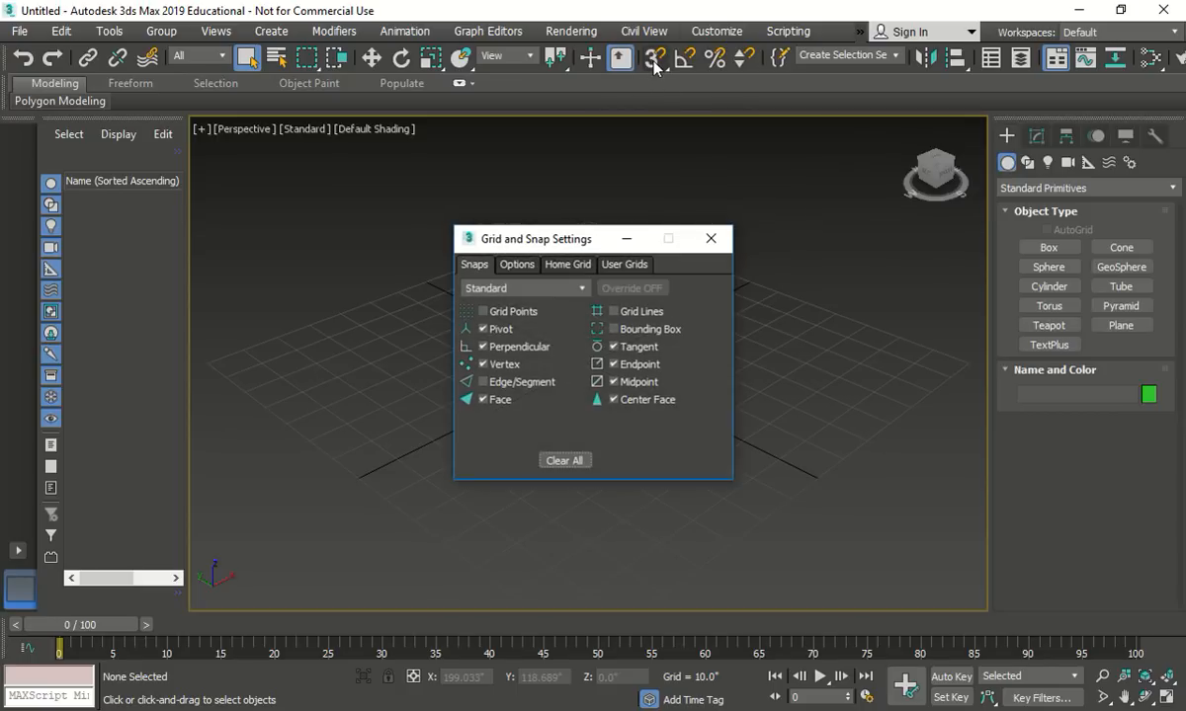
pyautogui.click(579, 265)
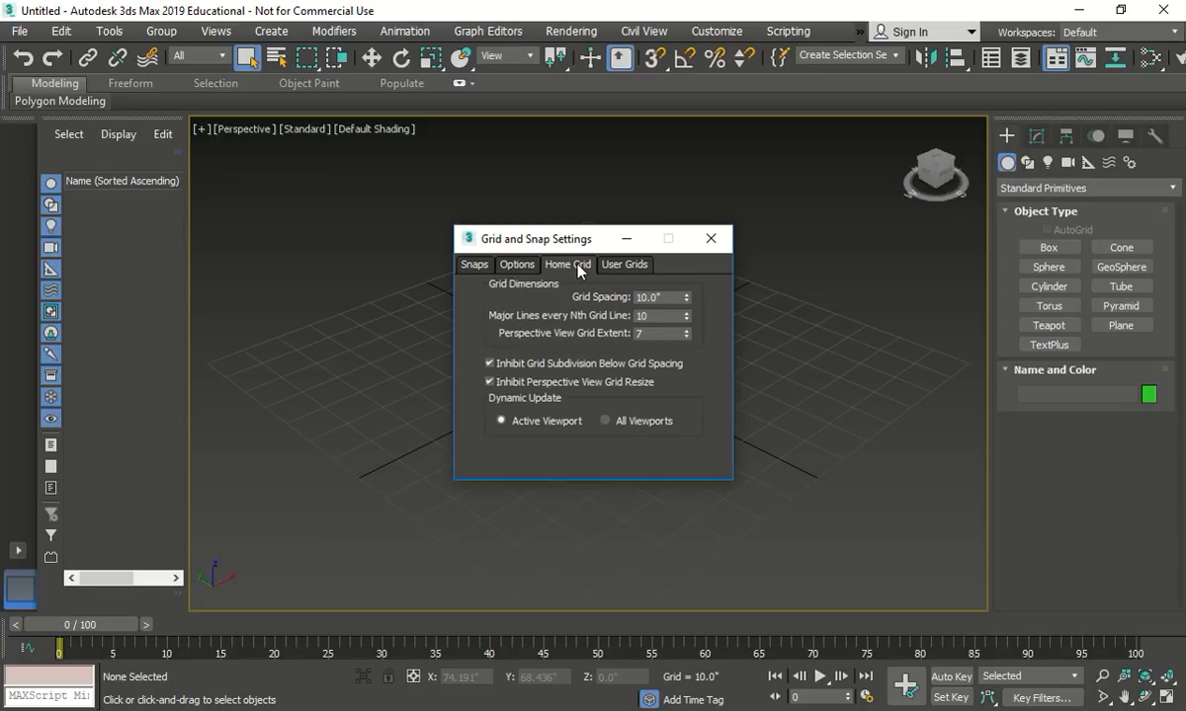
pyautogui.doubleClick(652, 296)
pyautogui.write('3')
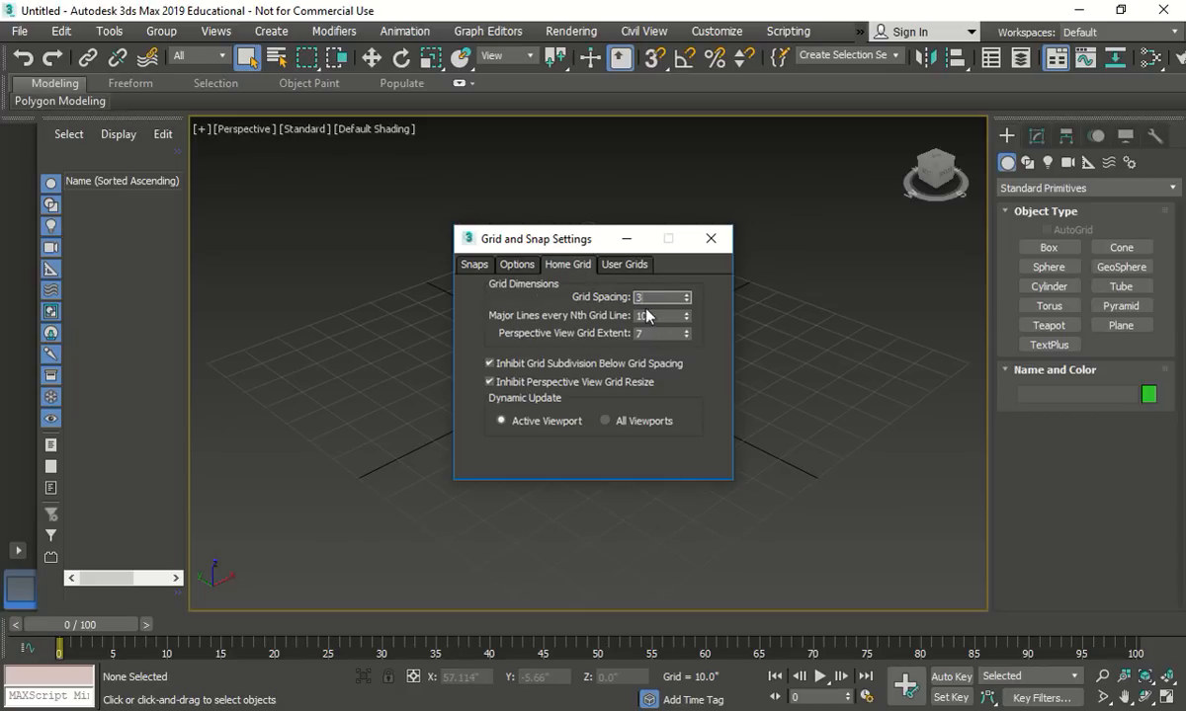
pyautogui.press('Tab')
pyautogui.write('4')
pyautogui.press('Tab')
pyautogui.write('10')
pyautogui.click(605, 421)
pyautogui.click(712, 240)
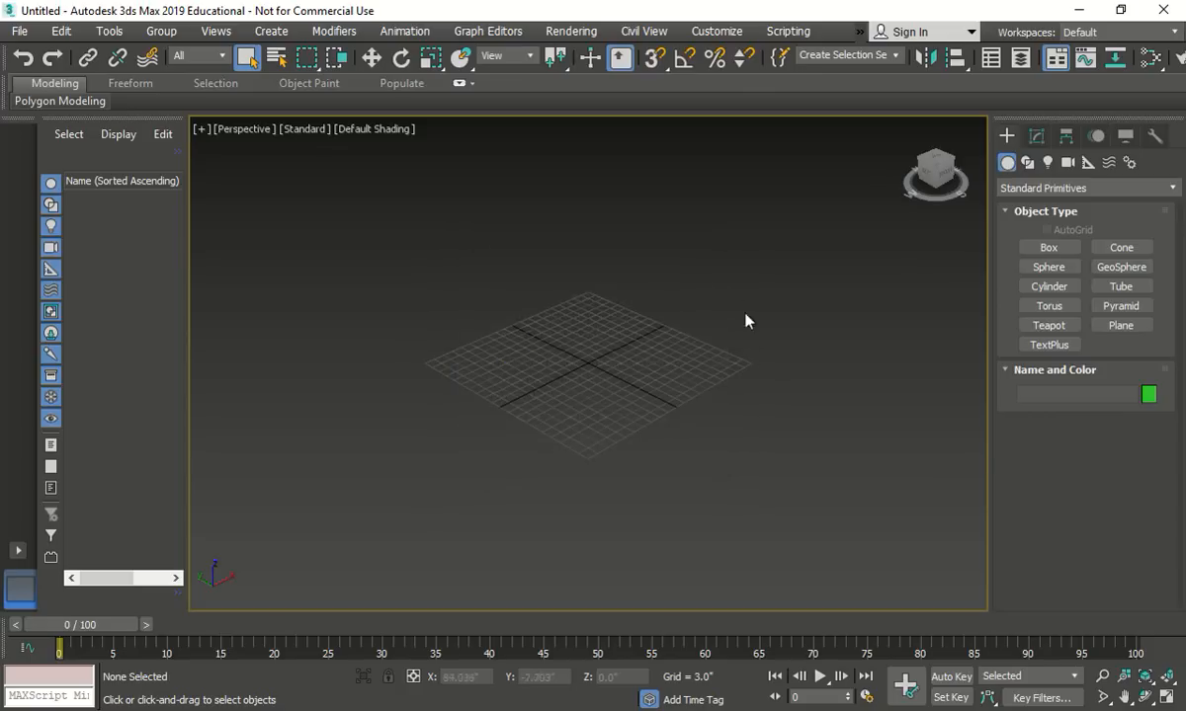
# Step: Save the scene as Bar-Table-Finish01 in the Unit-m3 folder
pyautogui.click(19, 31)
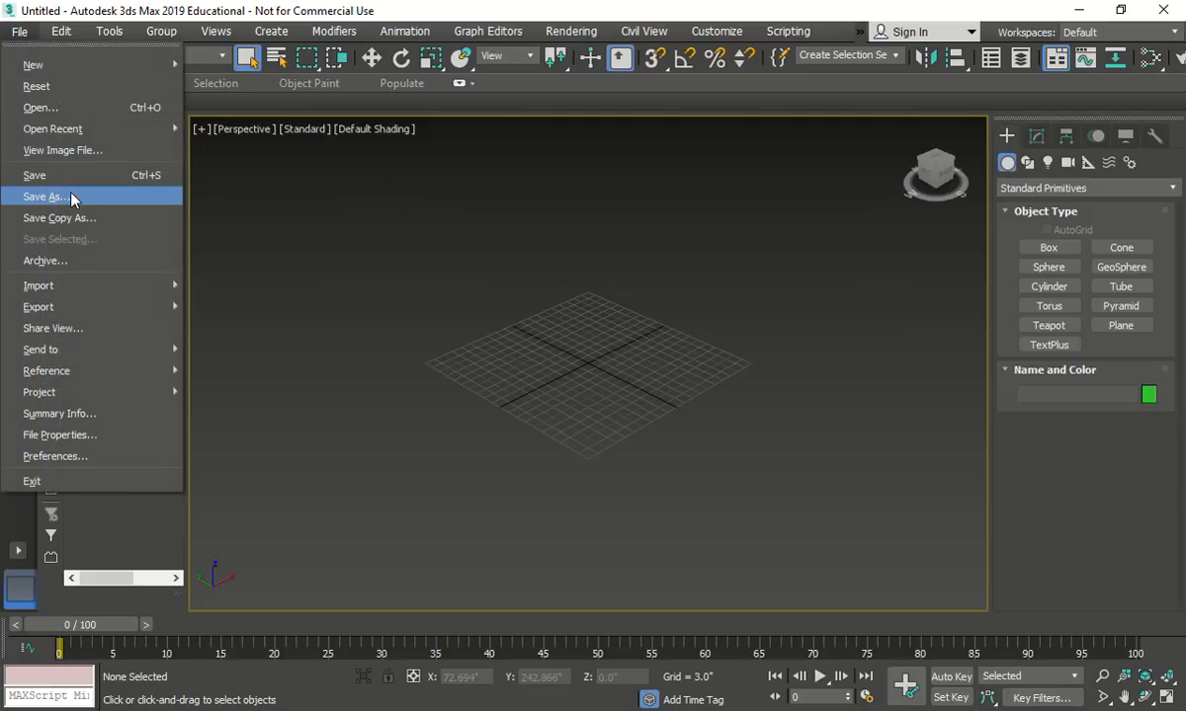
pyautogui.click(71, 198)
pyautogui.doubleClick(419, 221)
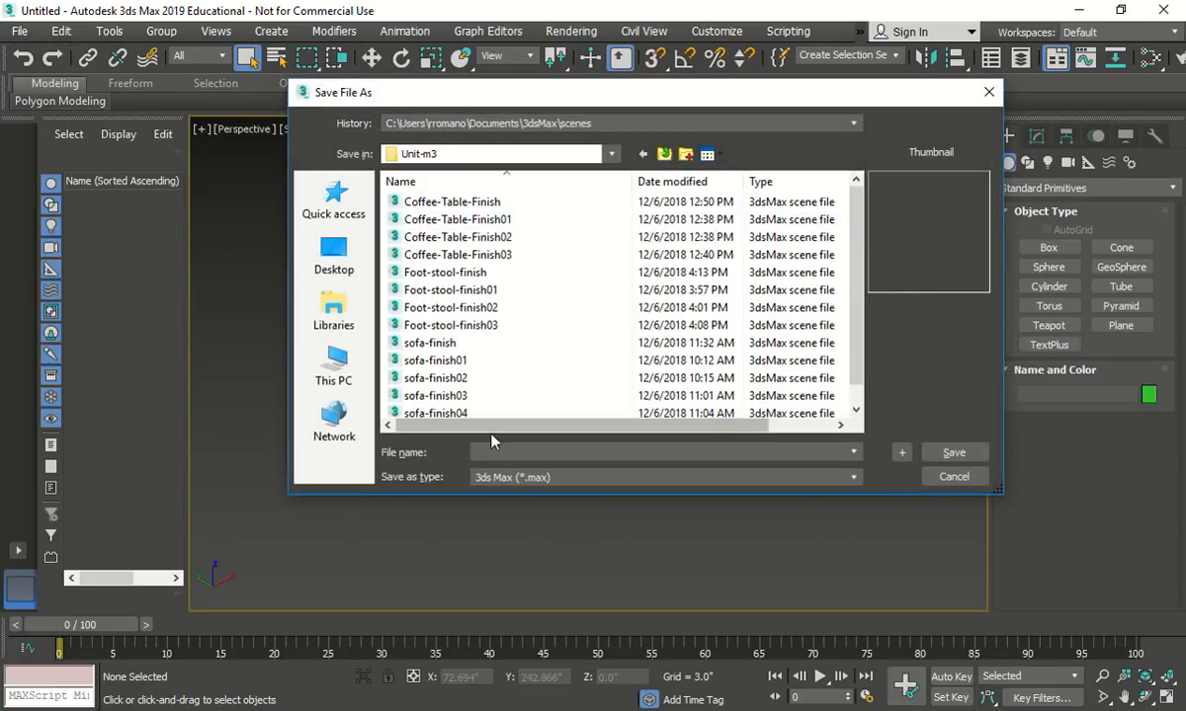
pyautogui.click(498, 450)
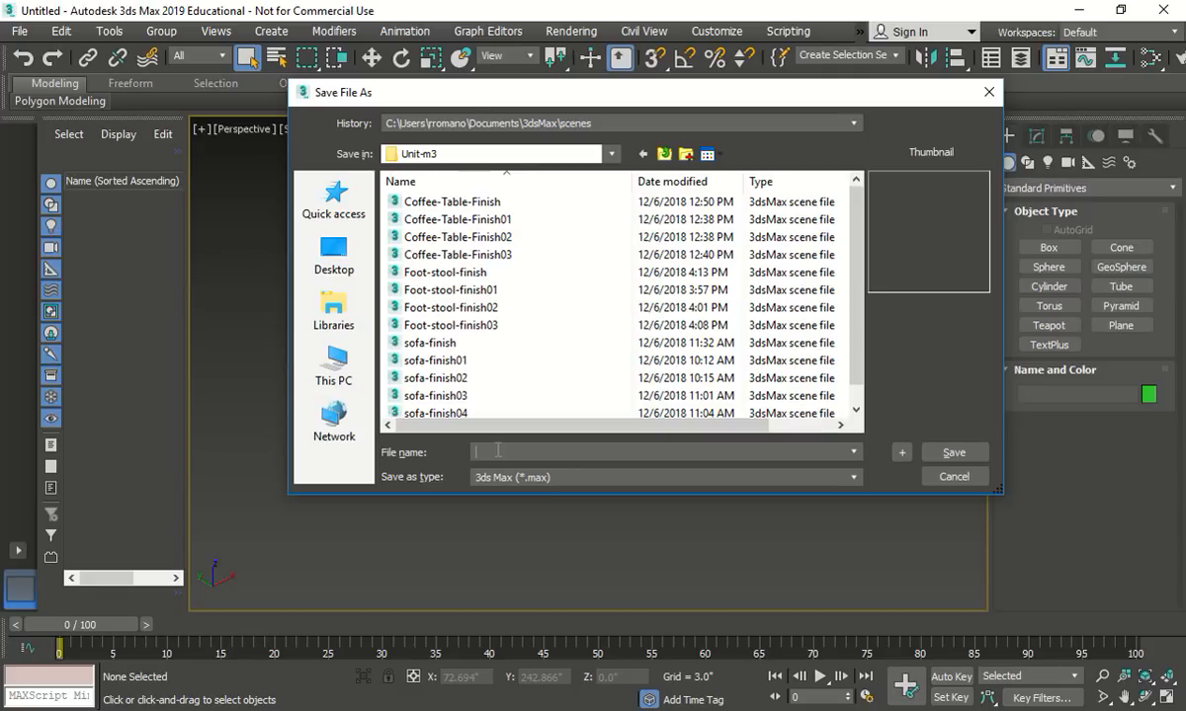
pyautogui.write('Bar-Table-Finishe')
pyautogui.press('BackSpace')
pyautogui.click(939, 451)
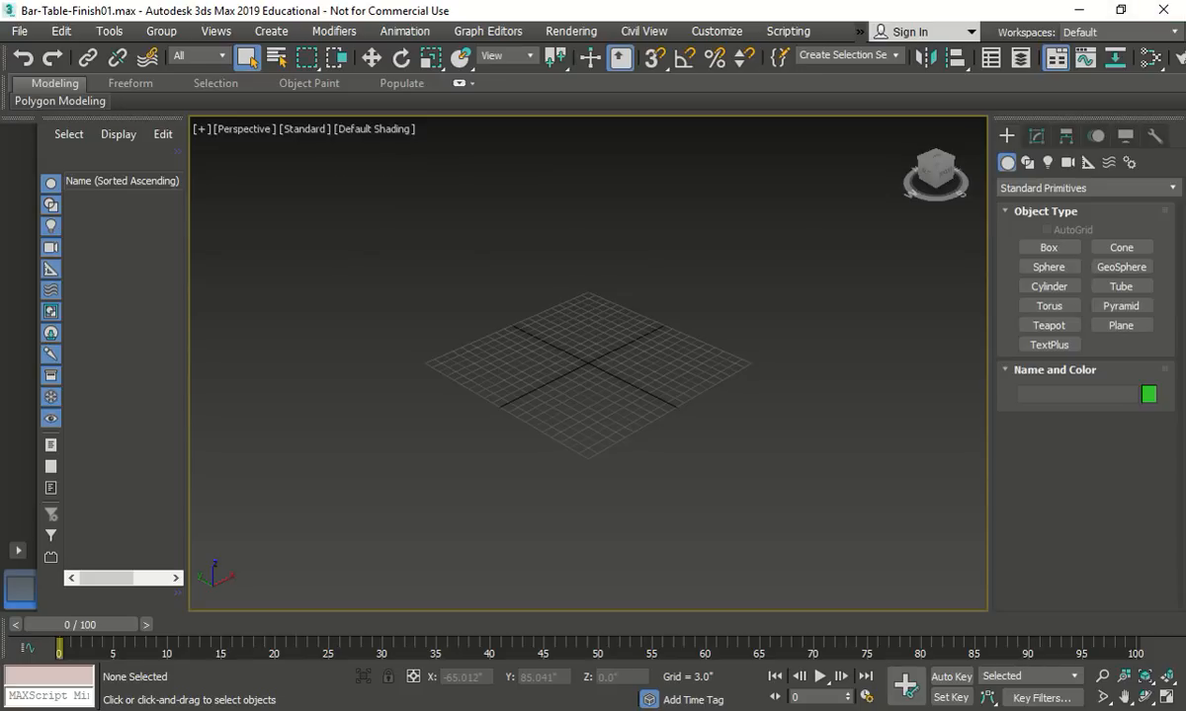
# Step: Activate the ChamferCyl tool from the Extended Primitives
pyautogui.click(1093, 188)
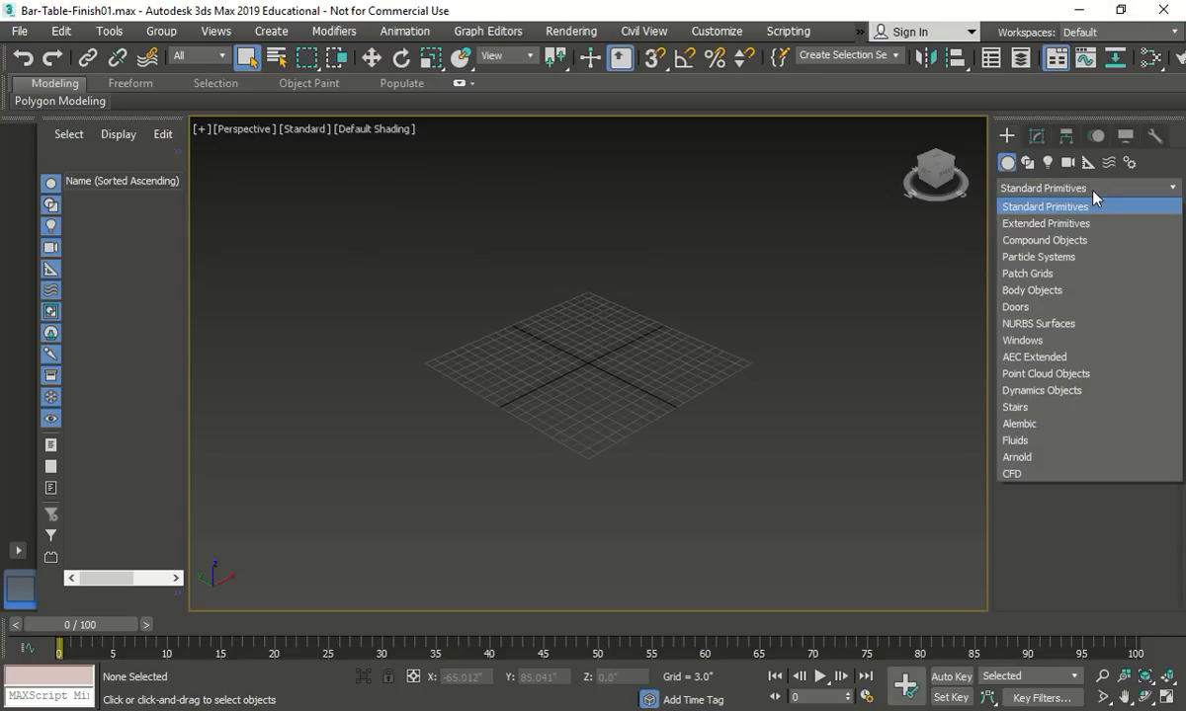
pyautogui.click(1093, 194)
pyautogui.click(1093, 188)
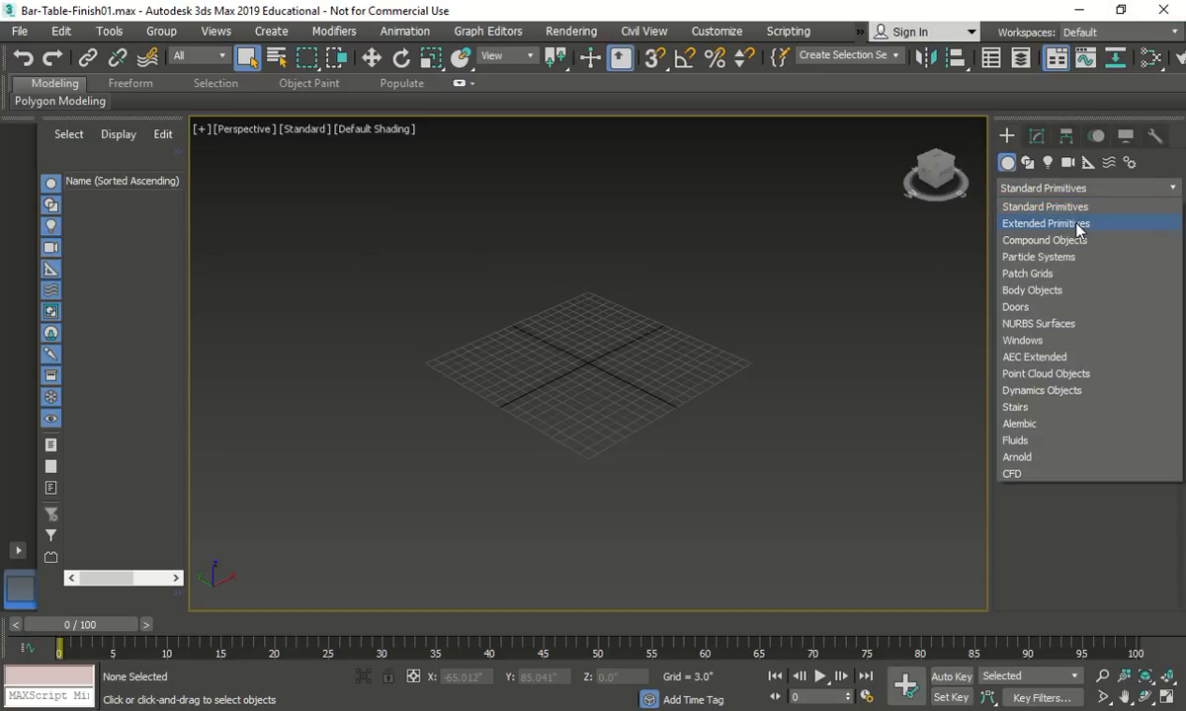
pyautogui.click(1082, 223)
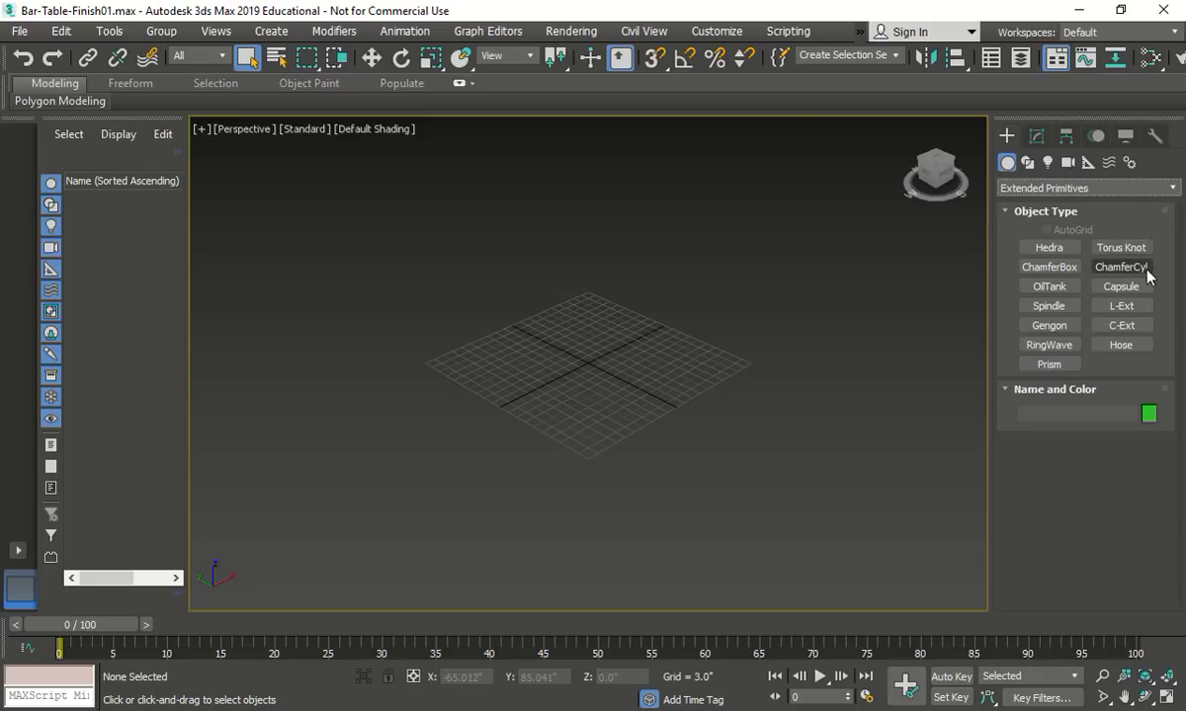
pyautogui.click(1145, 268)
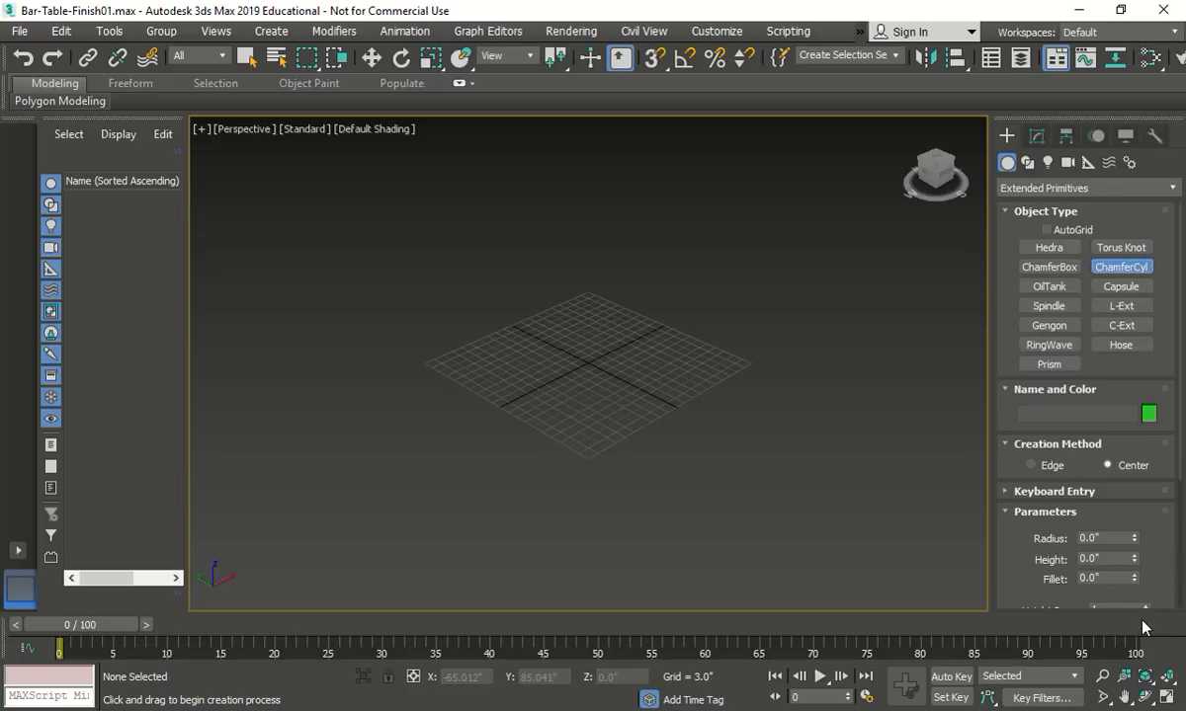
# Step: Switch to a maximized Top viewport and hide its grid
pyautogui.click(1167, 696)
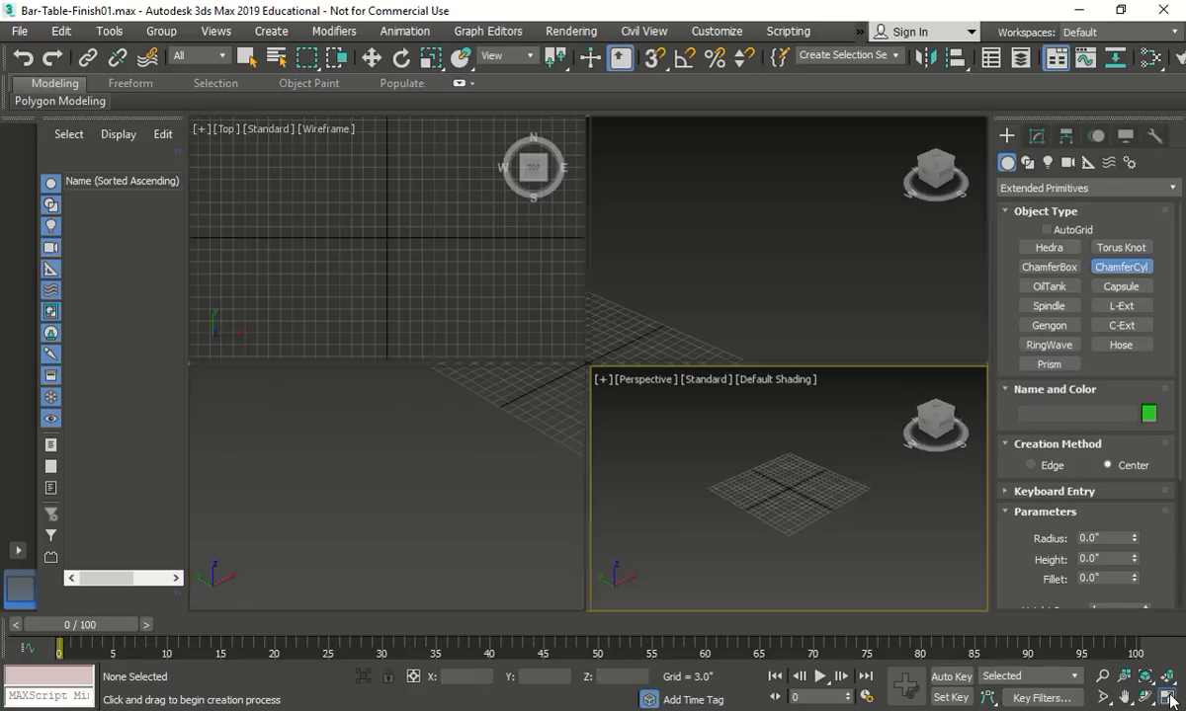
pyautogui.click(452, 272)
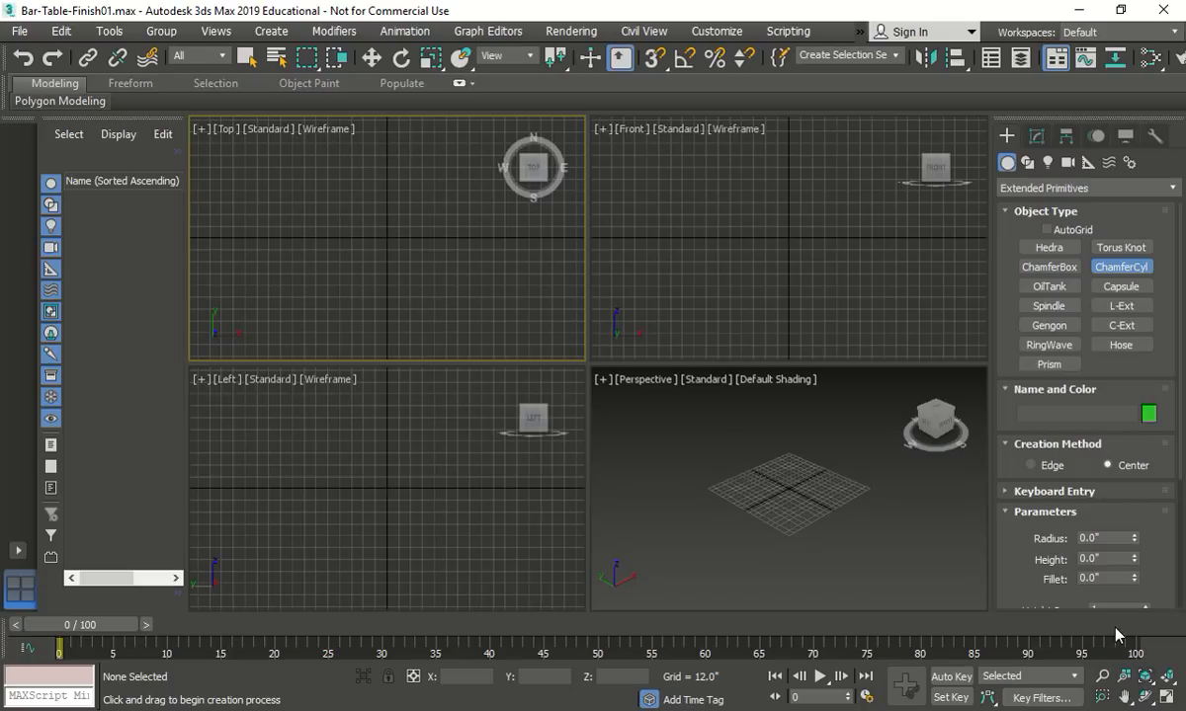
pyautogui.hotkey('alt', 'w')
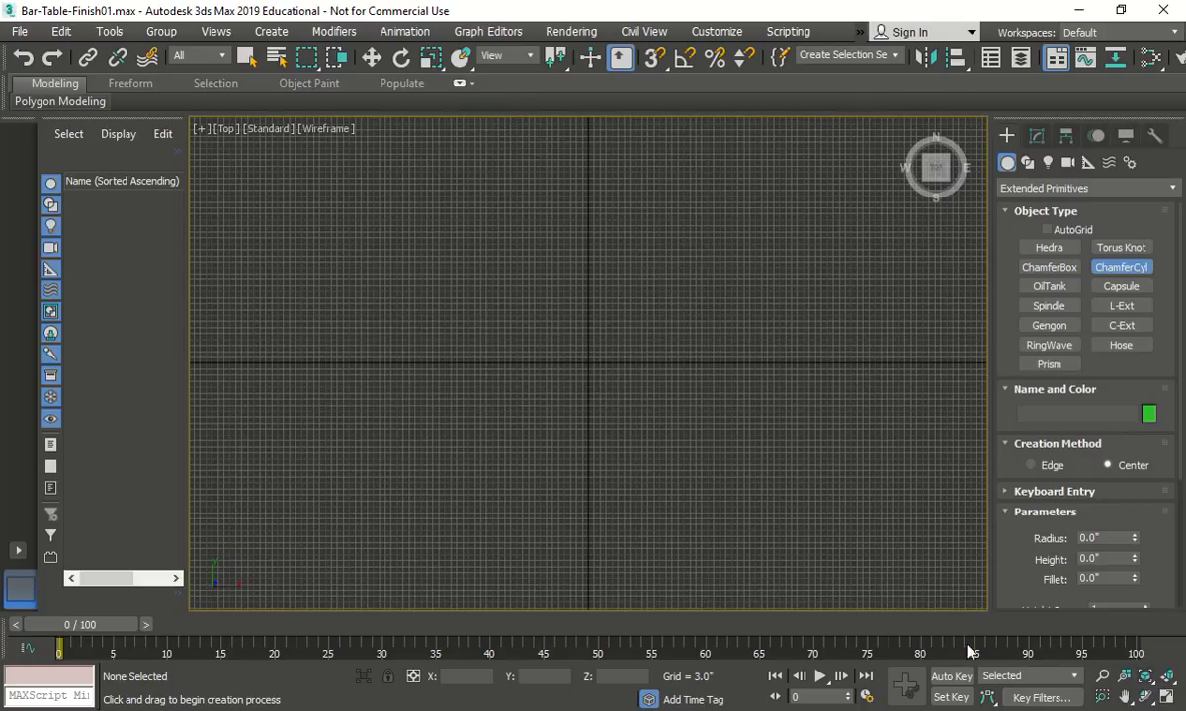
pyautogui.press('g')
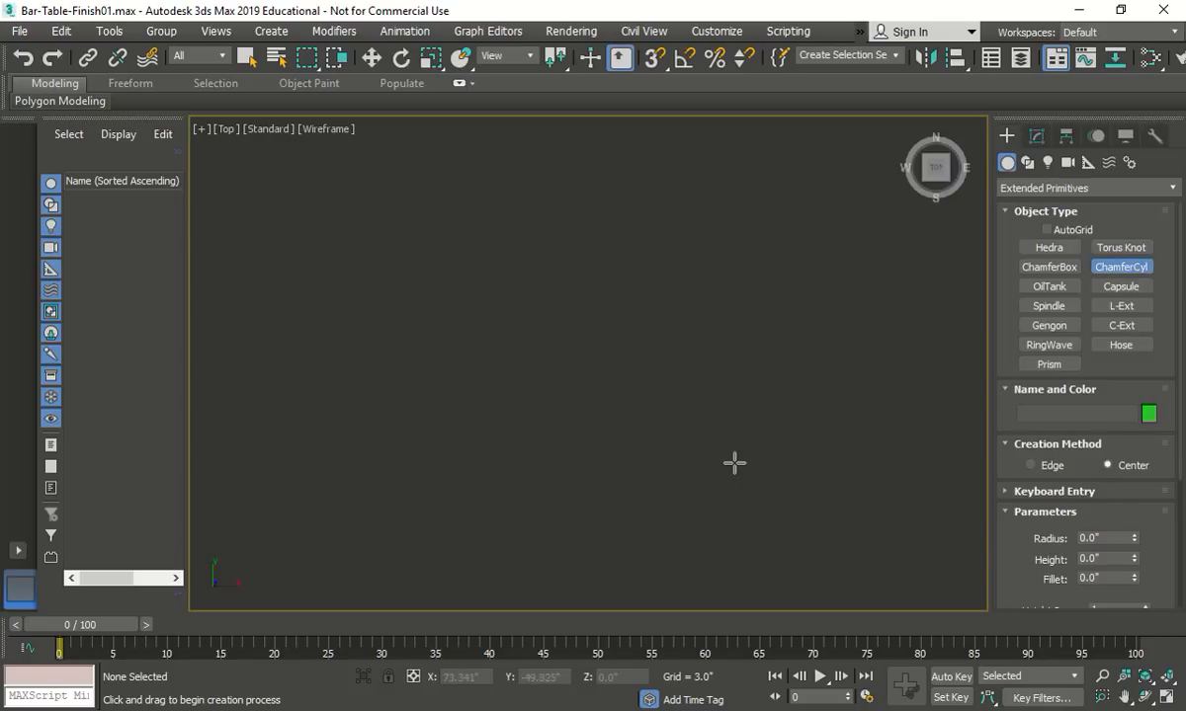
# Step: Set the chamfered cylinder's keyboard-entry values to radius 13.78, height 1.5 and fillet 0.15 inches
pyautogui.scroll(-1, 1178, 427)
pyautogui.scroll(-4, 1175, 465)
pyautogui.click(1065, 316)
pyautogui.click(1102, 411)
pyautogui.write('13.78')
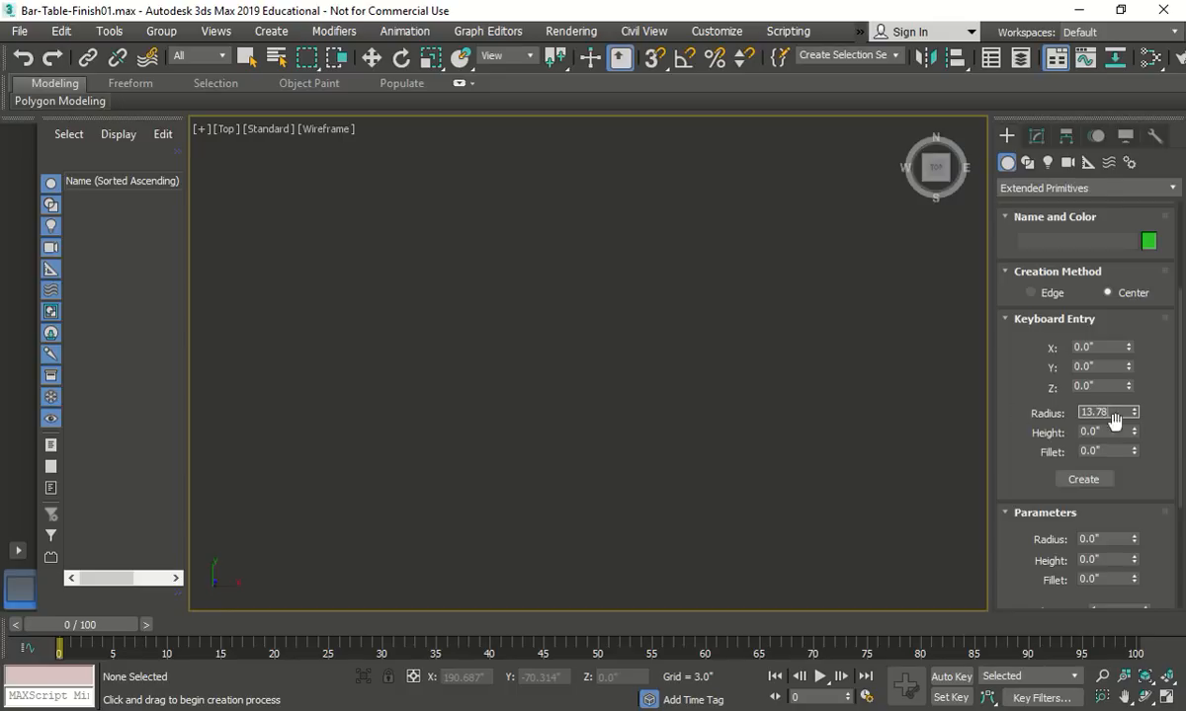
pyautogui.press('Tab')
pyautogui.write('1.5')
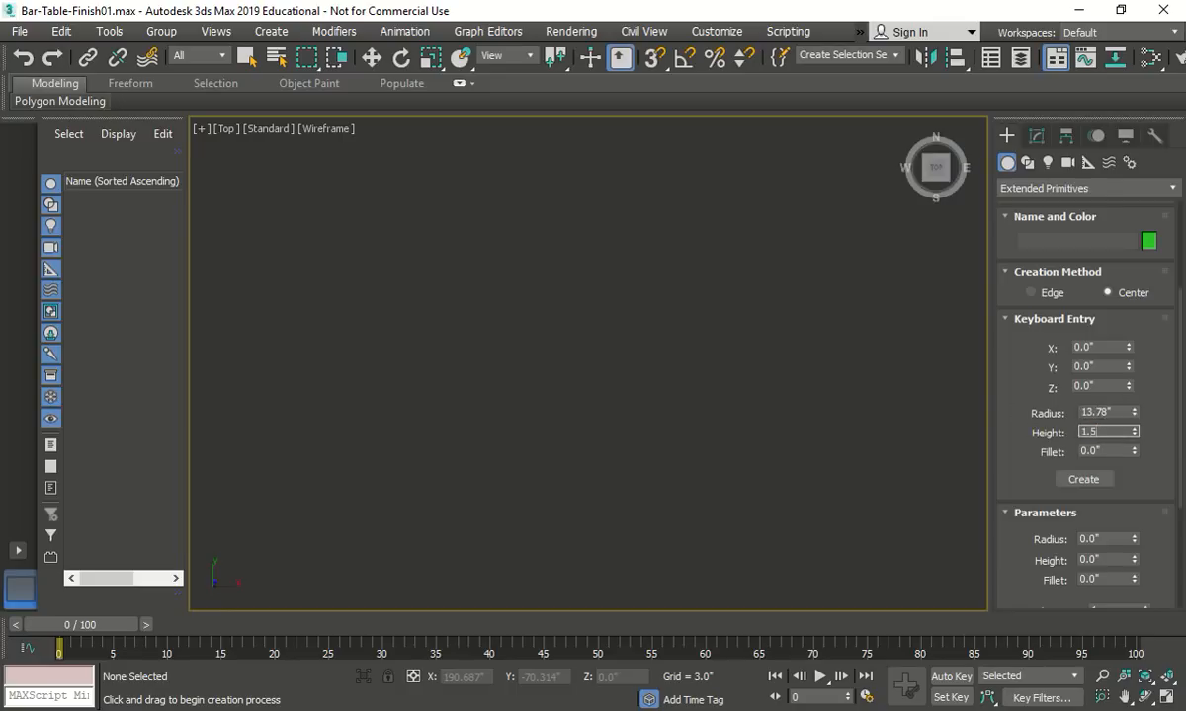
pyautogui.press('Tab')
pyautogui.write('0.15')
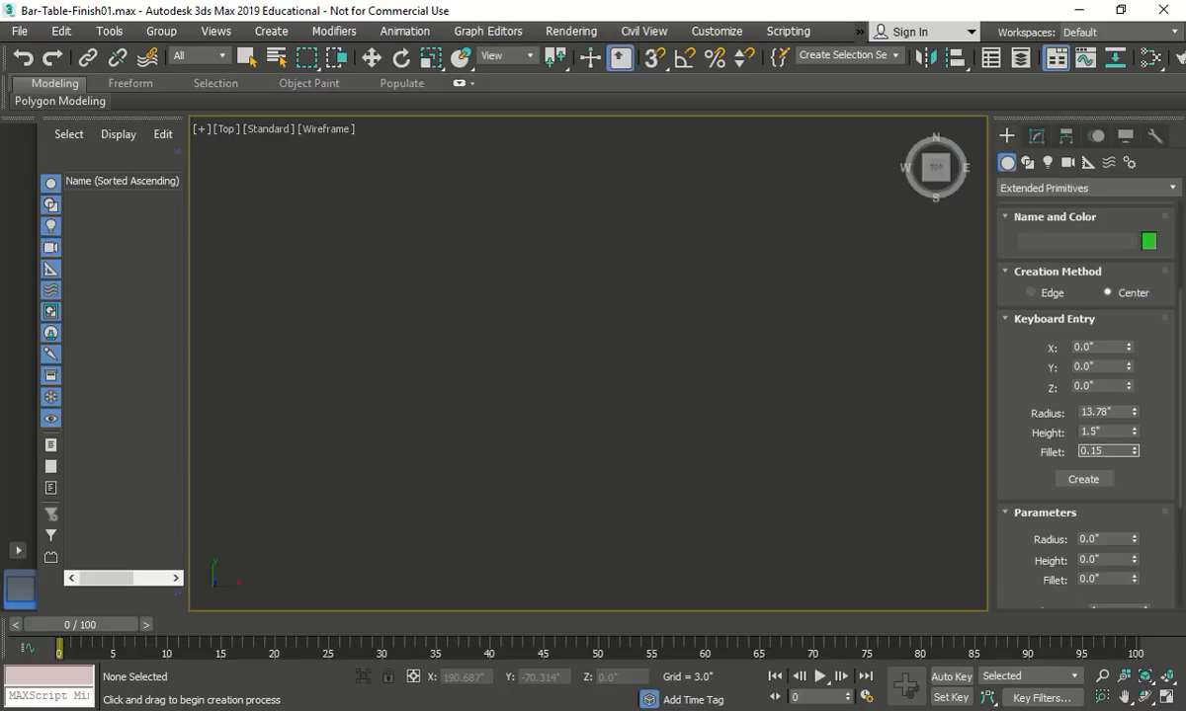
# Step: Match the chamfered cylinder's creation parameters with radius 13.78, height 1.5 and fillet 0.15 inches
pyautogui.moveTo(1178, 415); pyautogui.dragTo(1175, 488)
pyautogui.click(1092, 390)
pyautogui.write('13.78')
pyautogui.click(1107, 411)
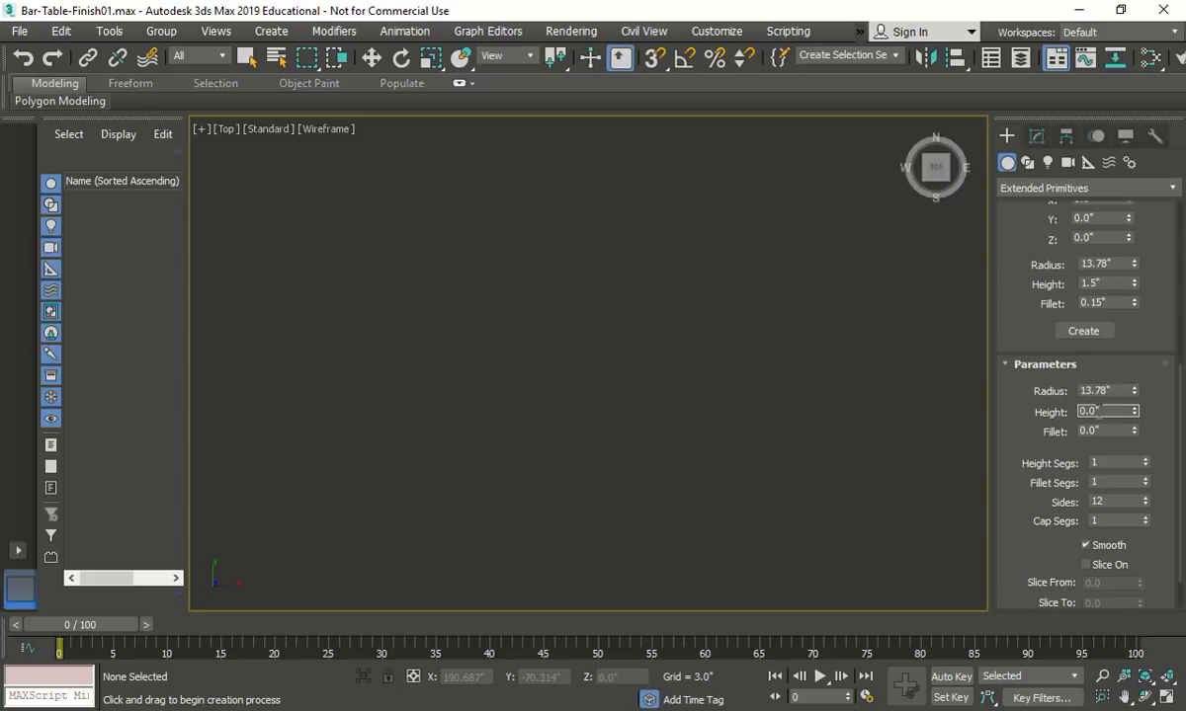
pyautogui.write('1.5')
pyautogui.click(1096, 433)
pyautogui.write('1.1')
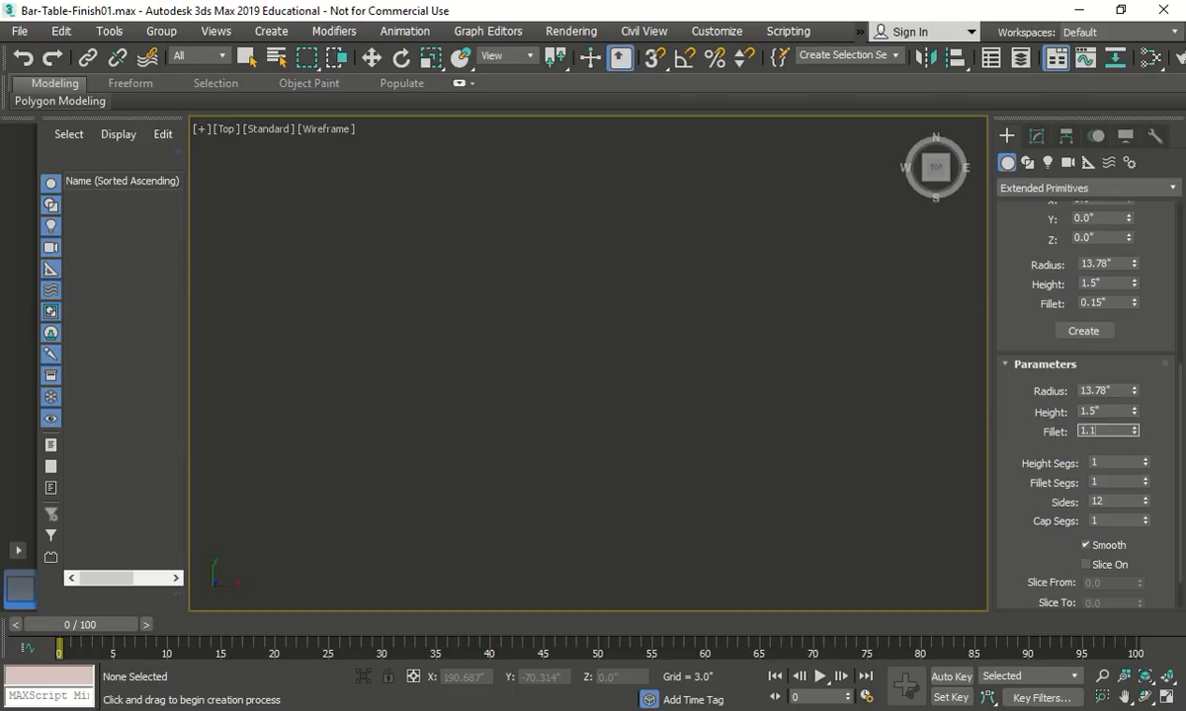
pyautogui.press('BackSpace')
pyautogui.press('BackSpace')
pyautogui.press('BackSpace')
pyautogui.write('0.15')
# Step: Set the chamfered cylinder to 5 fillet segments and 50 sides
pyautogui.click(1092, 481)
pyautogui.click(1117, 431)
pyautogui.click(1120, 413)
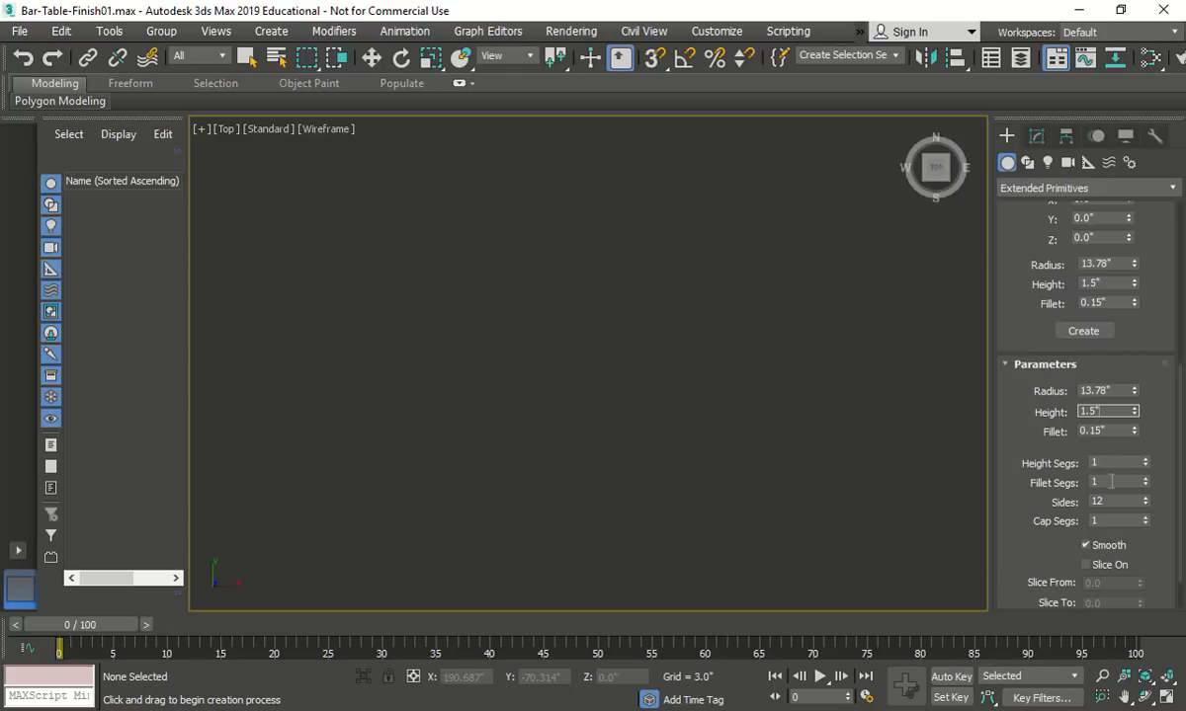
pyautogui.click(1119, 484)
pyautogui.write('5')
pyautogui.press('Tab')
pyautogui.write('50')
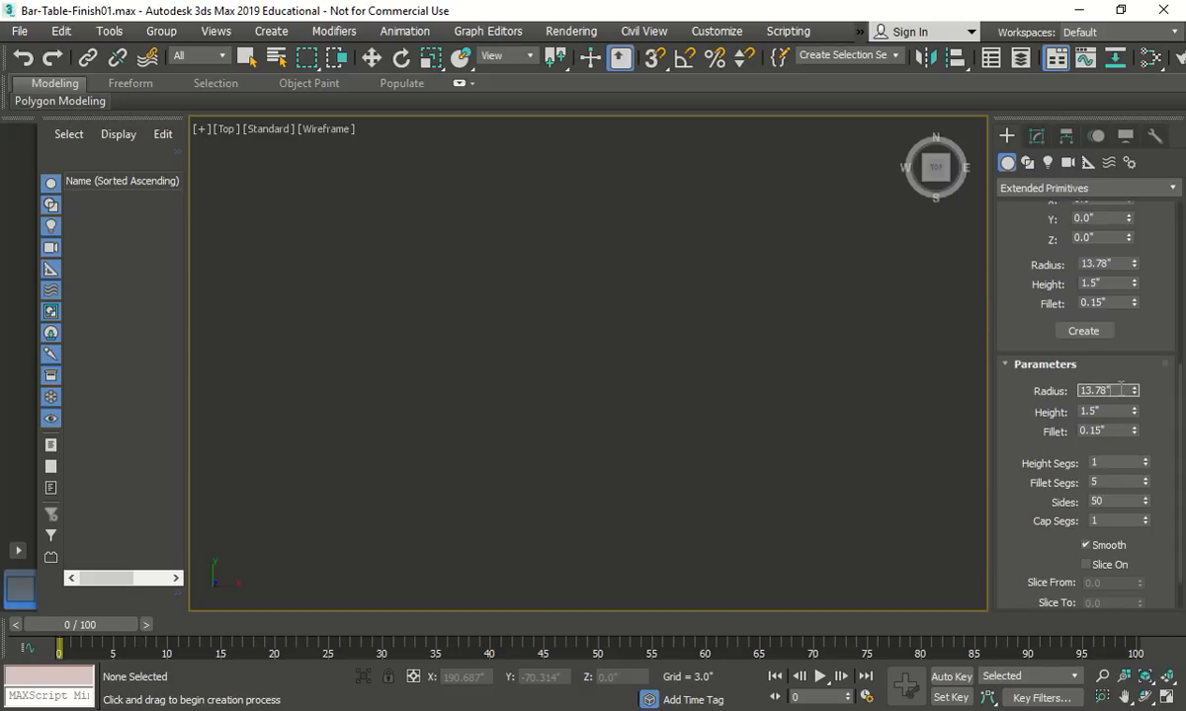
# Step: Check the entered parameters and create the chamfered cylinder at the origin by keyboard entry
pyautogui.click(1115, 410)
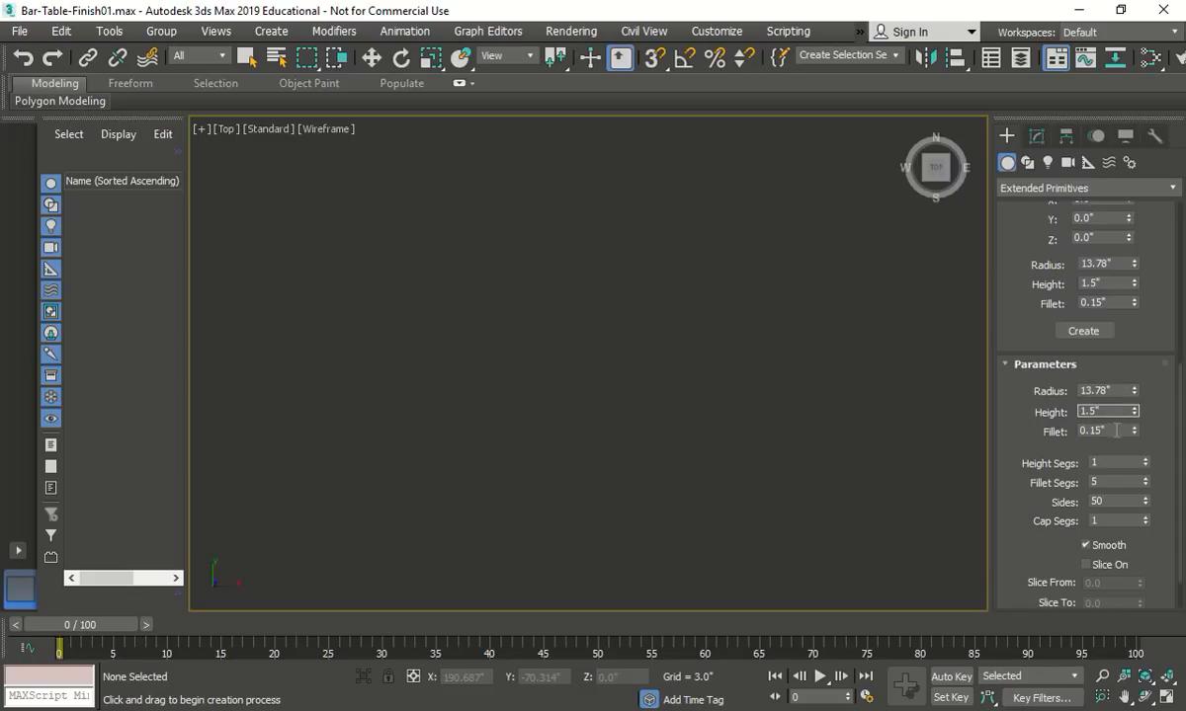
pyautogui.click(1116, 432)
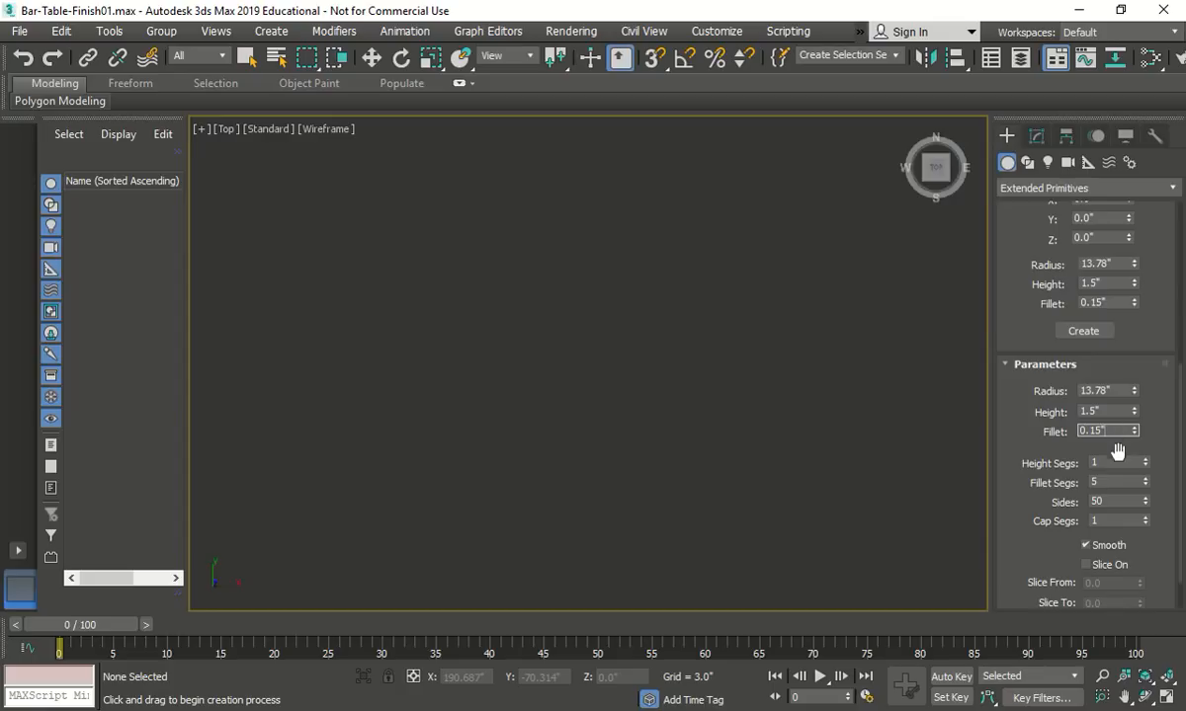
pyautogui.click(1118, 462)
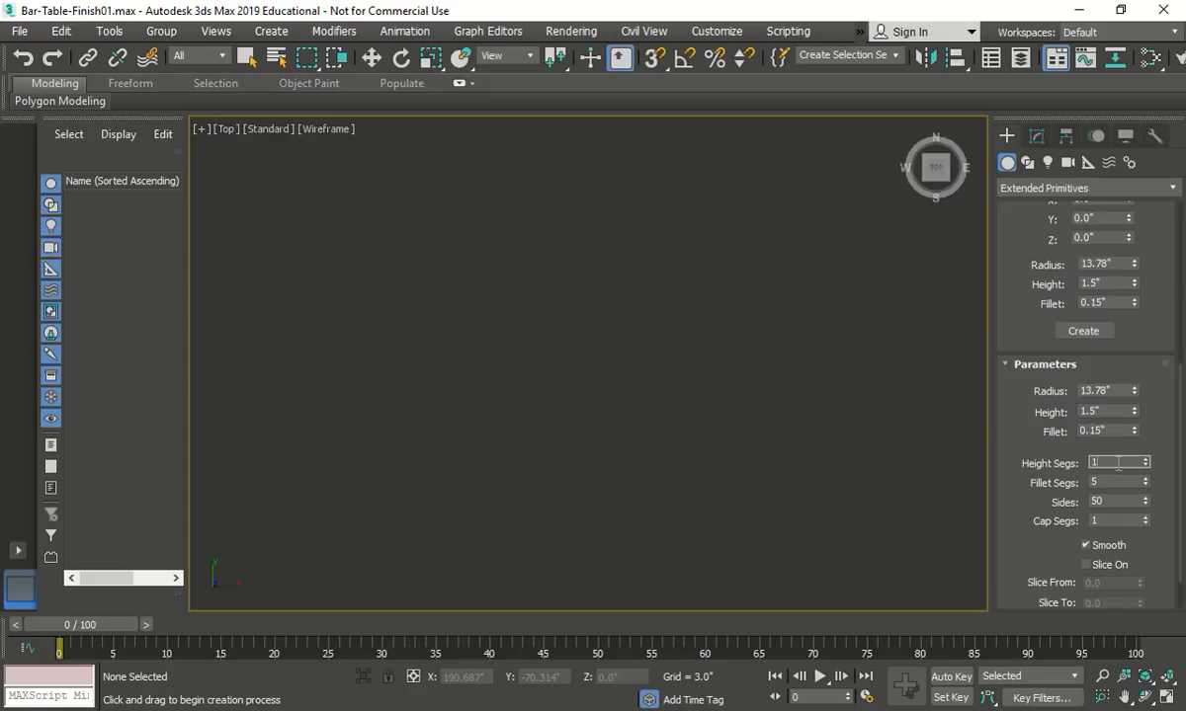
pyautogui.click(1114, 482)
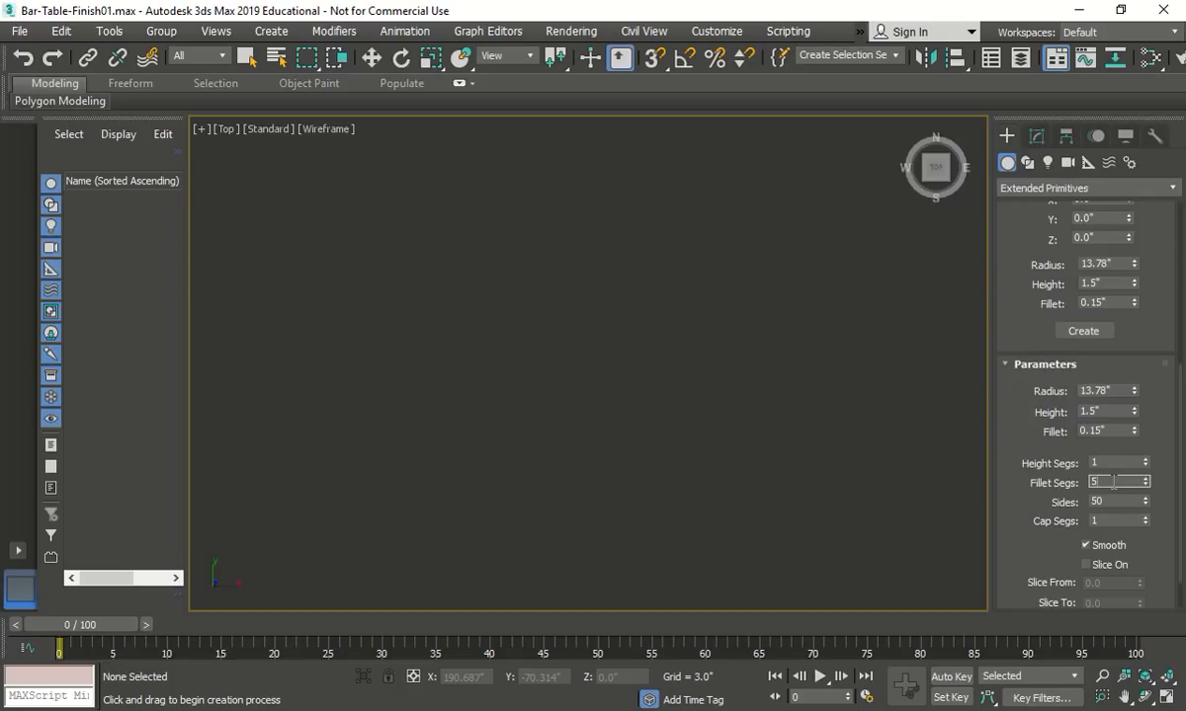
pyautogui.press('Tab')
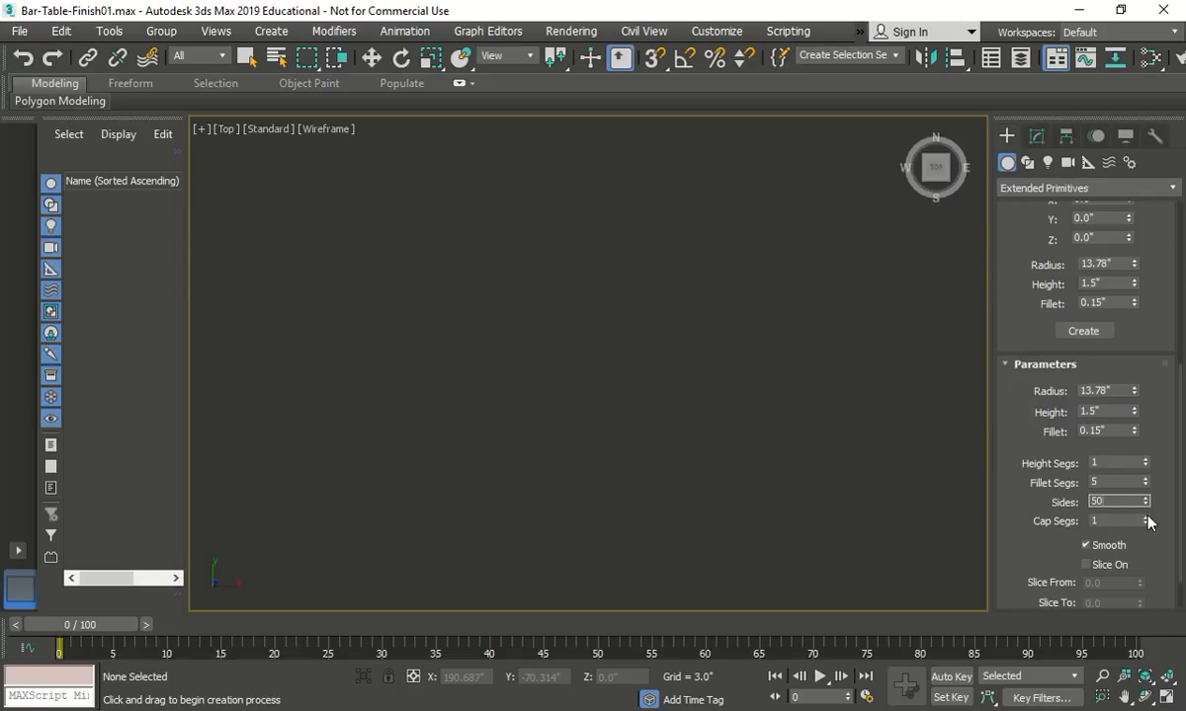
pyautogui.click(1091, 334)
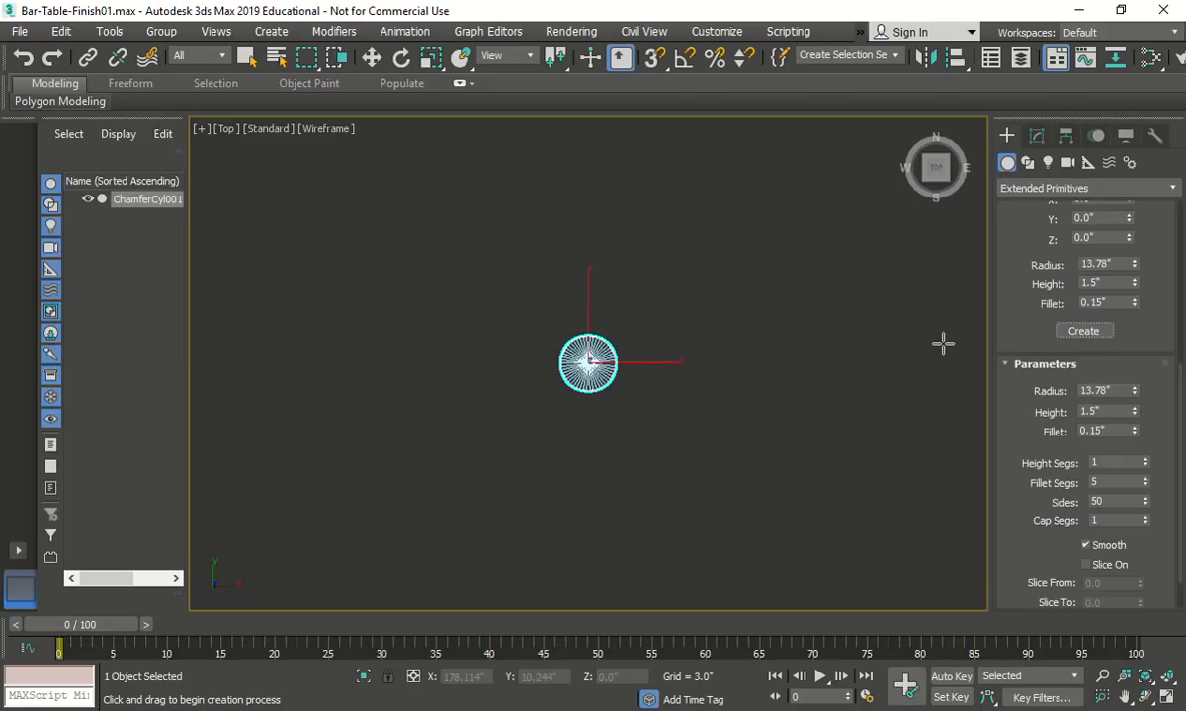
# Step: Rename the chamfered cylinder as TopGeo
pyautogui.click(1036, 136)
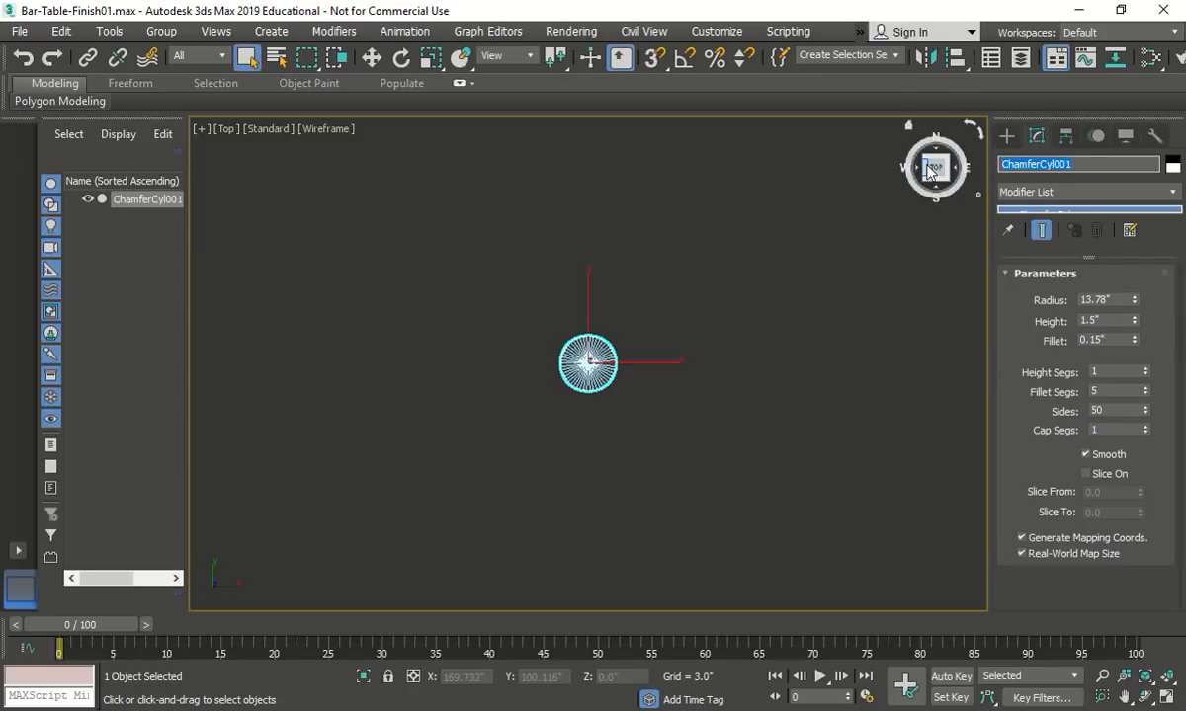
pyautogui.write('SupportGeo')
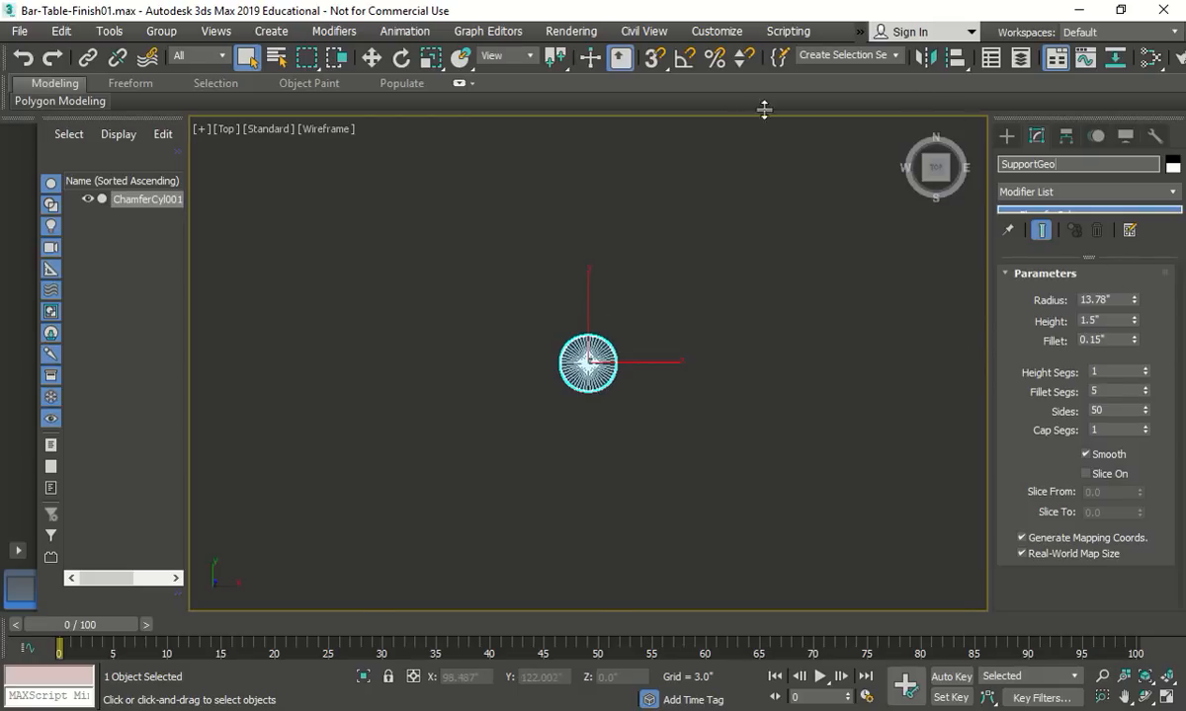
pyautogui.rightClick(373, 61)
pyautogui.moveTo(566, 343); pyautogui.dragTo(629, 245)
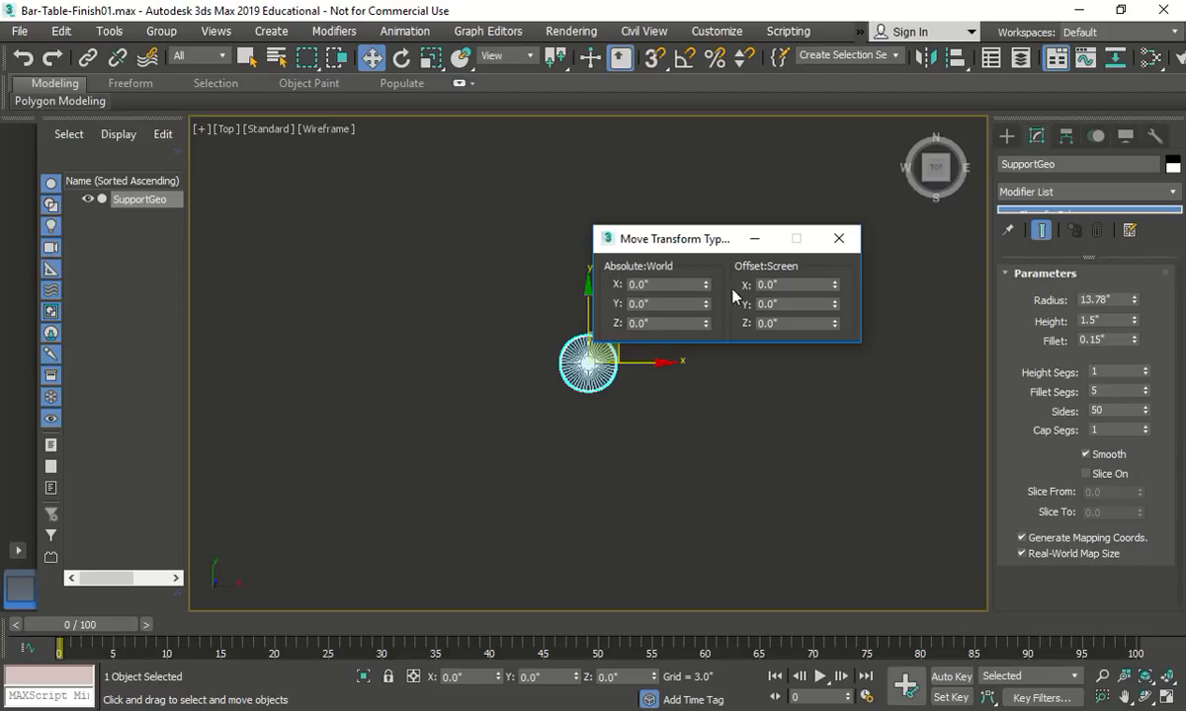
pyautogui.click(839, 238)
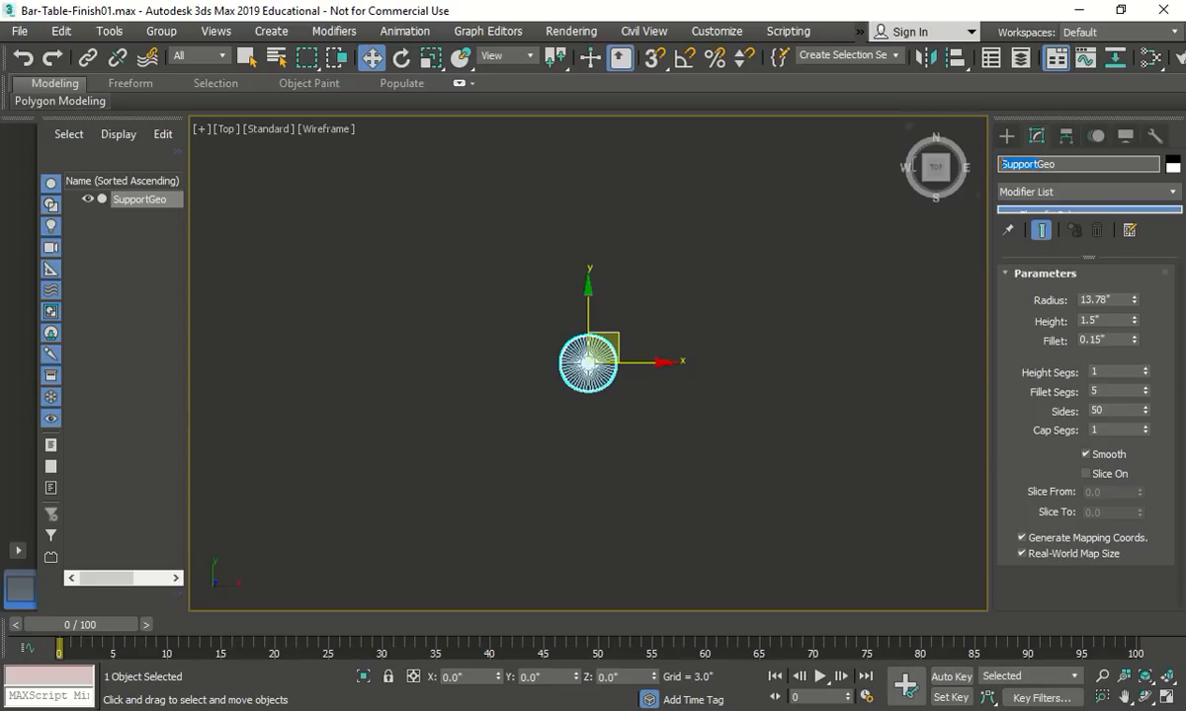
pyautogui.write('Top')
pyautogui.press('Return')
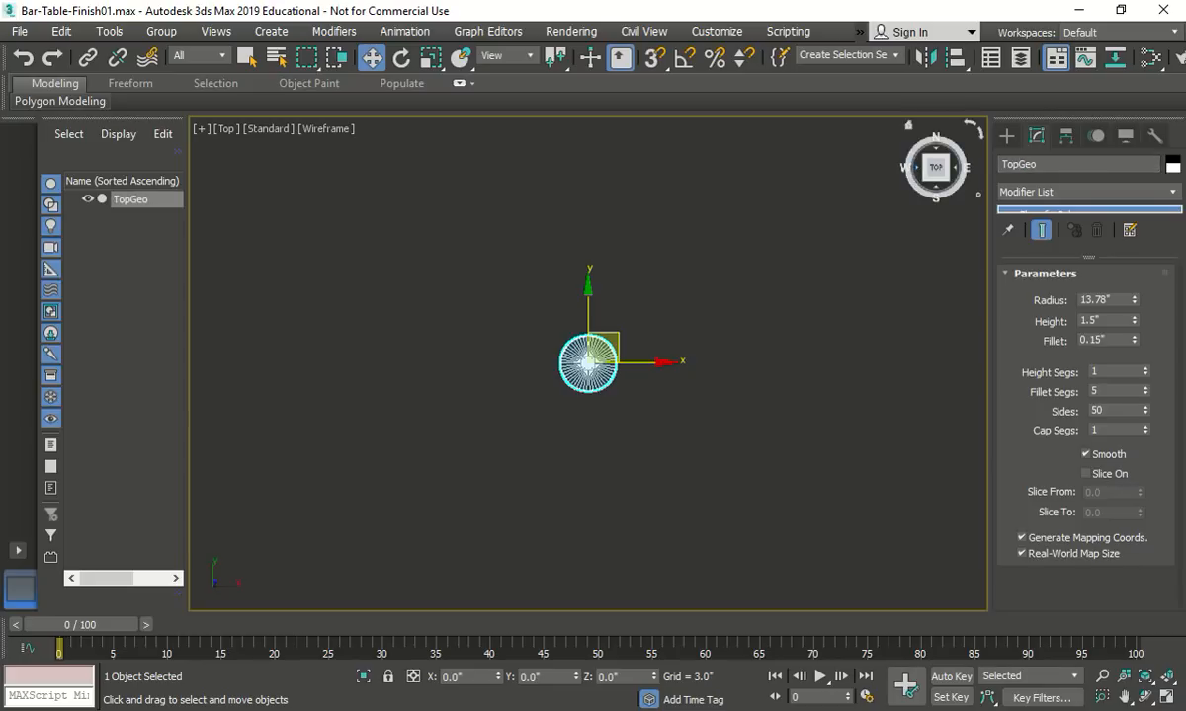
# Step: Check TopGeo's absolute world coordinates with the Move Transform Type-In
pyautogui.click(765, 331)
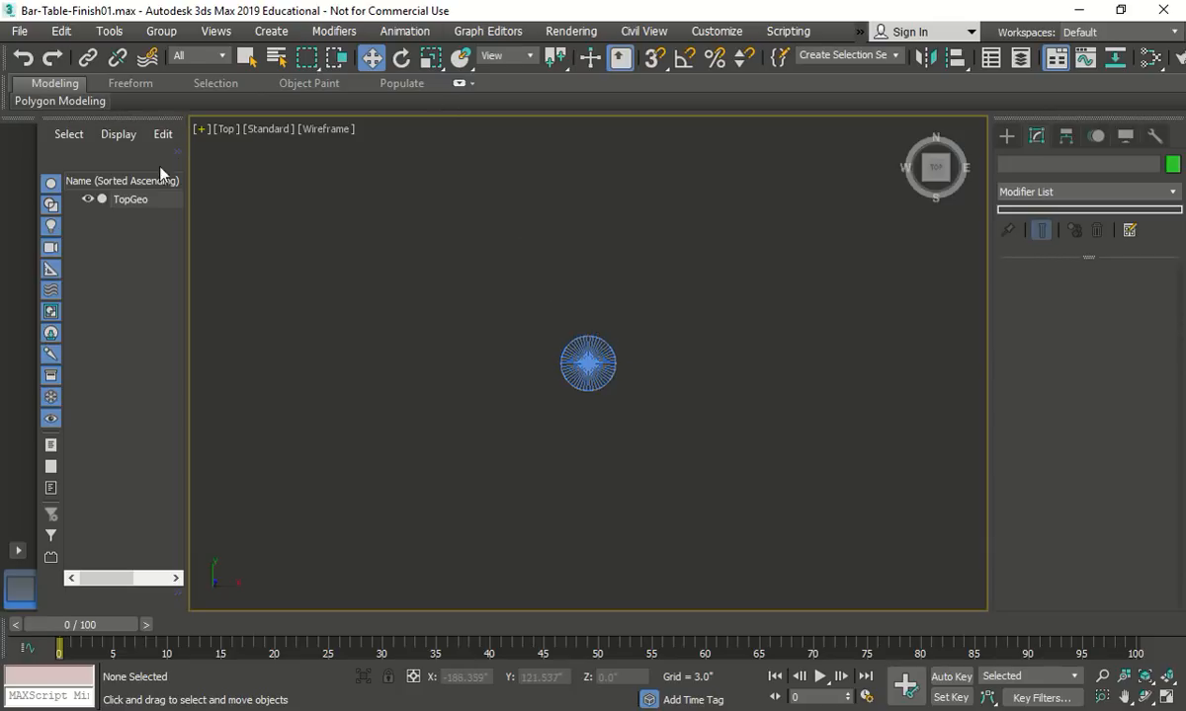
pyautogui.click(134, 199)
pyautogui.rightClick(372, 58)
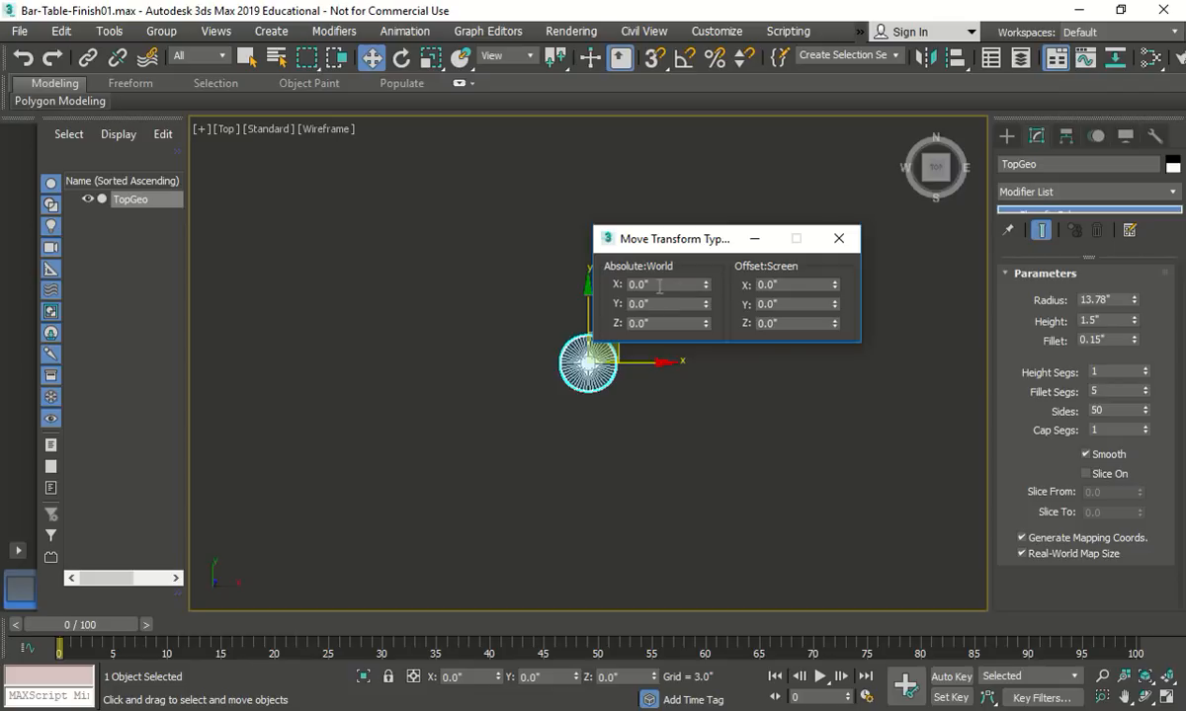
pyautogui.click(839, 239)
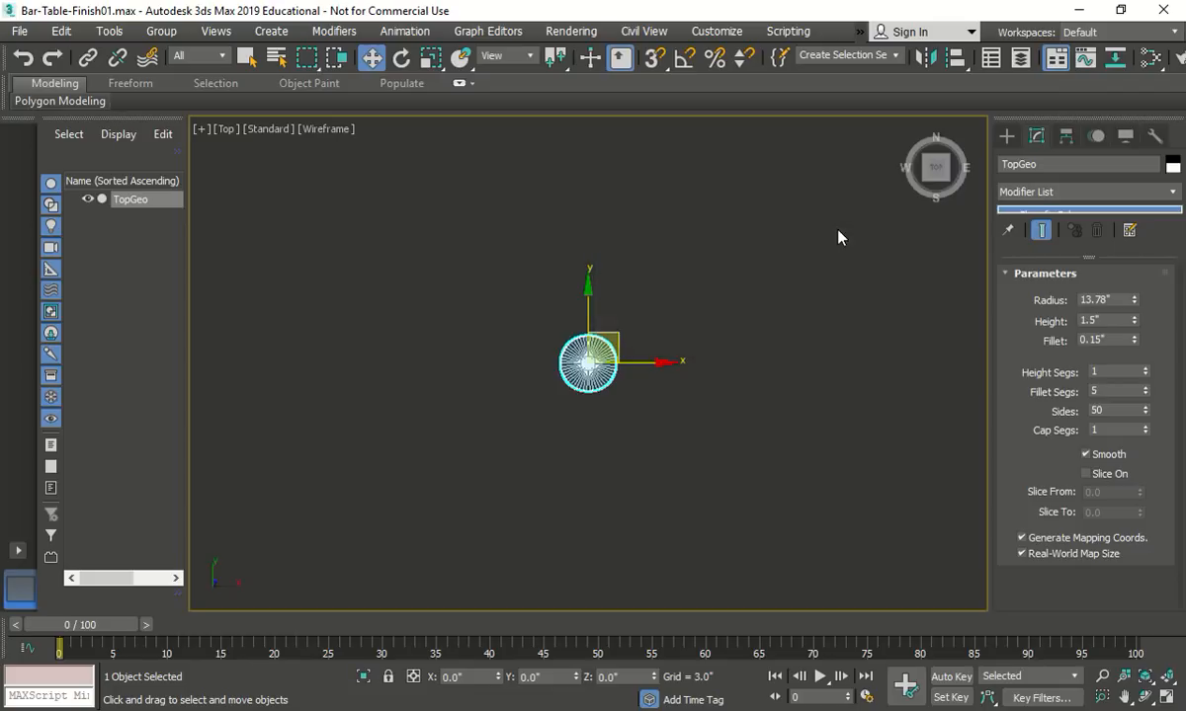
# Step: Start a second chamfered cylinder with keyboard-entry values of radius 1.3, height 38 and fillet 0 inches
pyautogui.click(1006, 137)
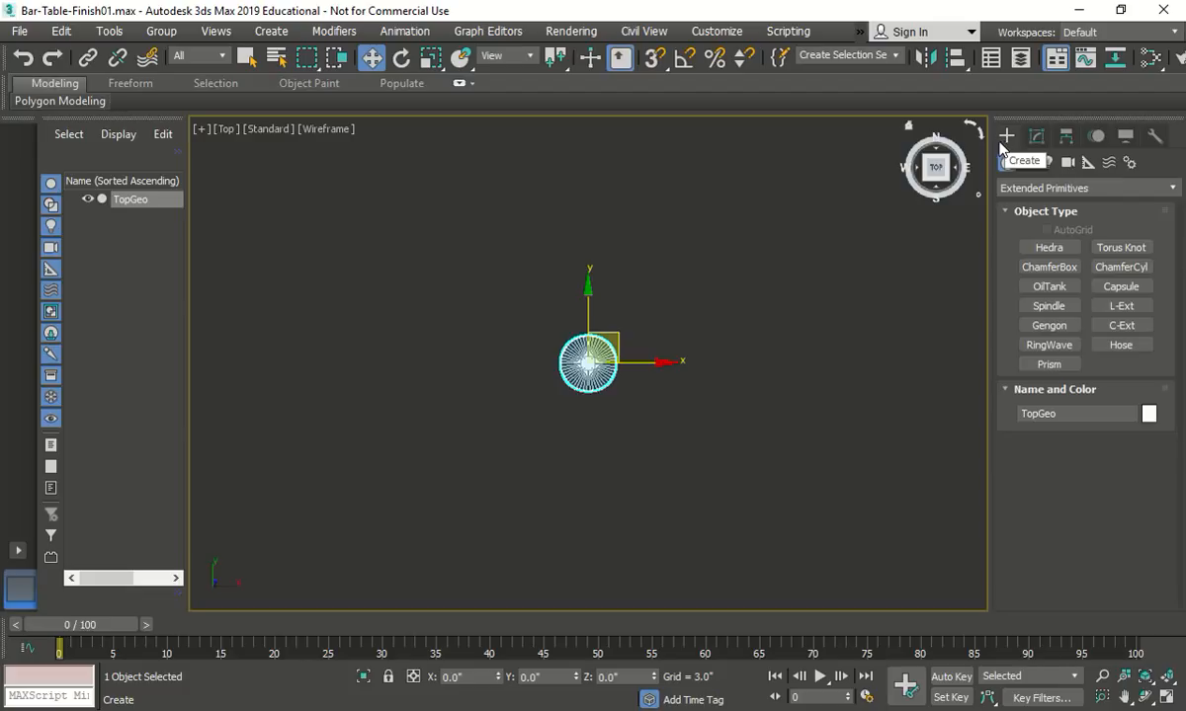
pyautogui.click(1132, 272)
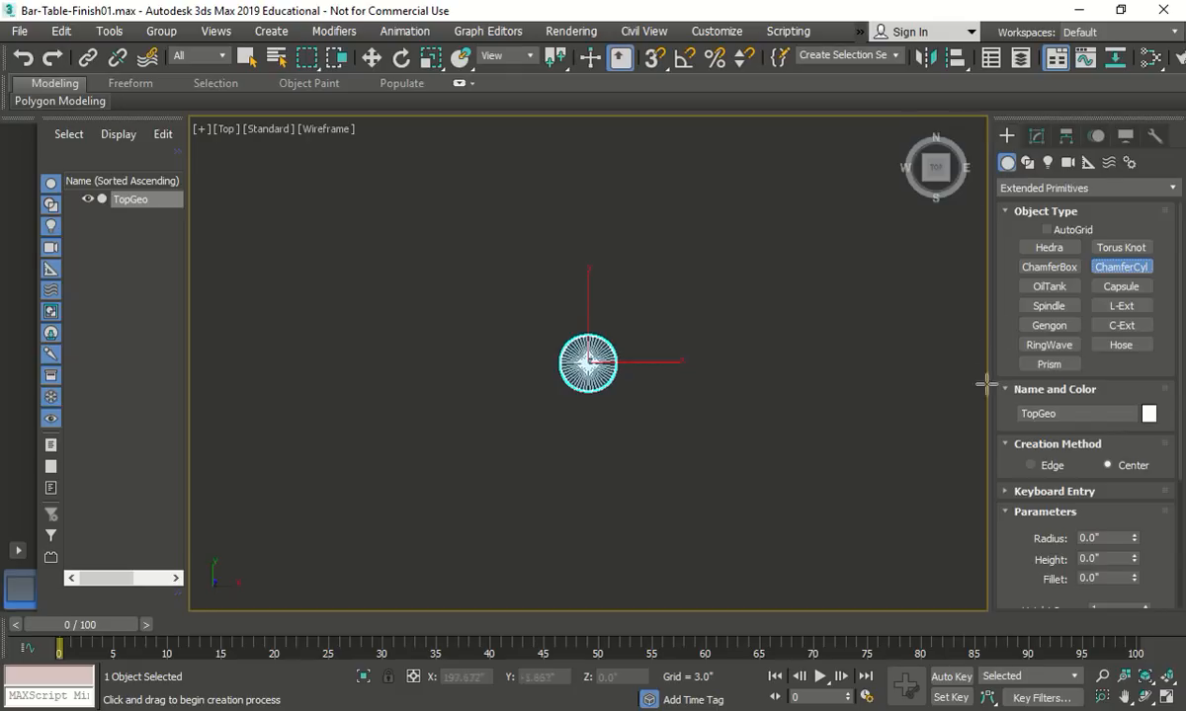
pyautogui.click(1107, 538)
pyautogui.click(1108, 494)
pyautogui.click(1099, 474)
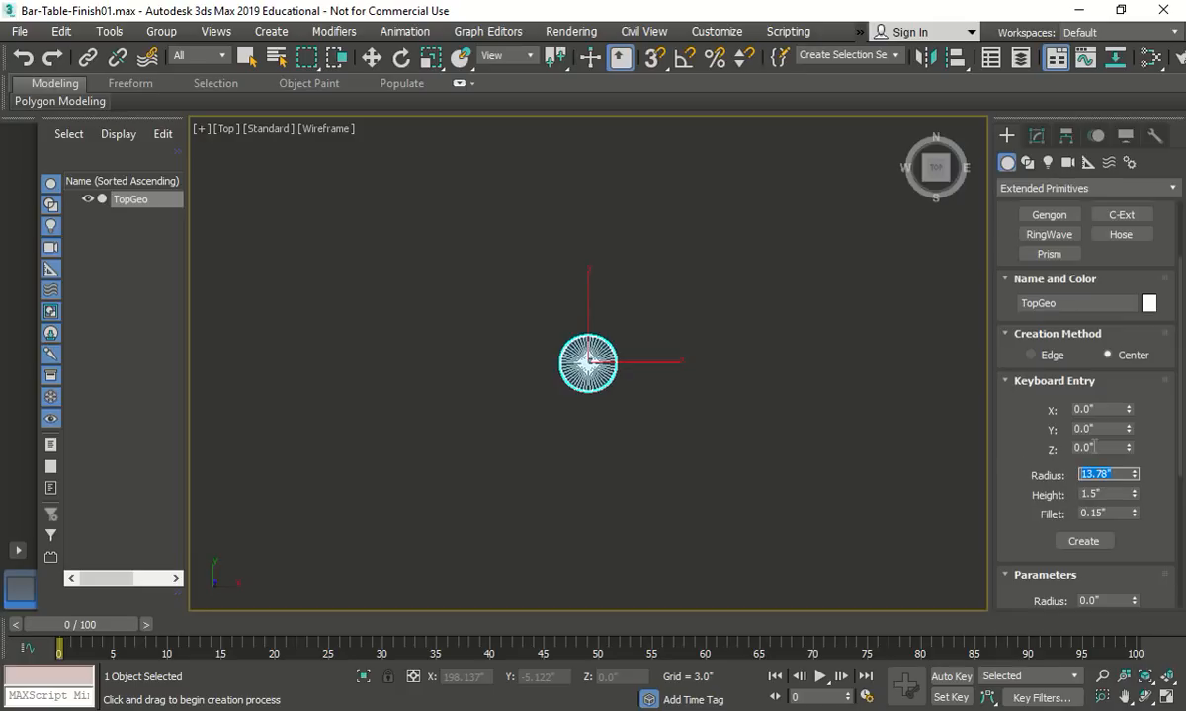
pyautogui.write('1.3')
pyautogui.press('Tab')
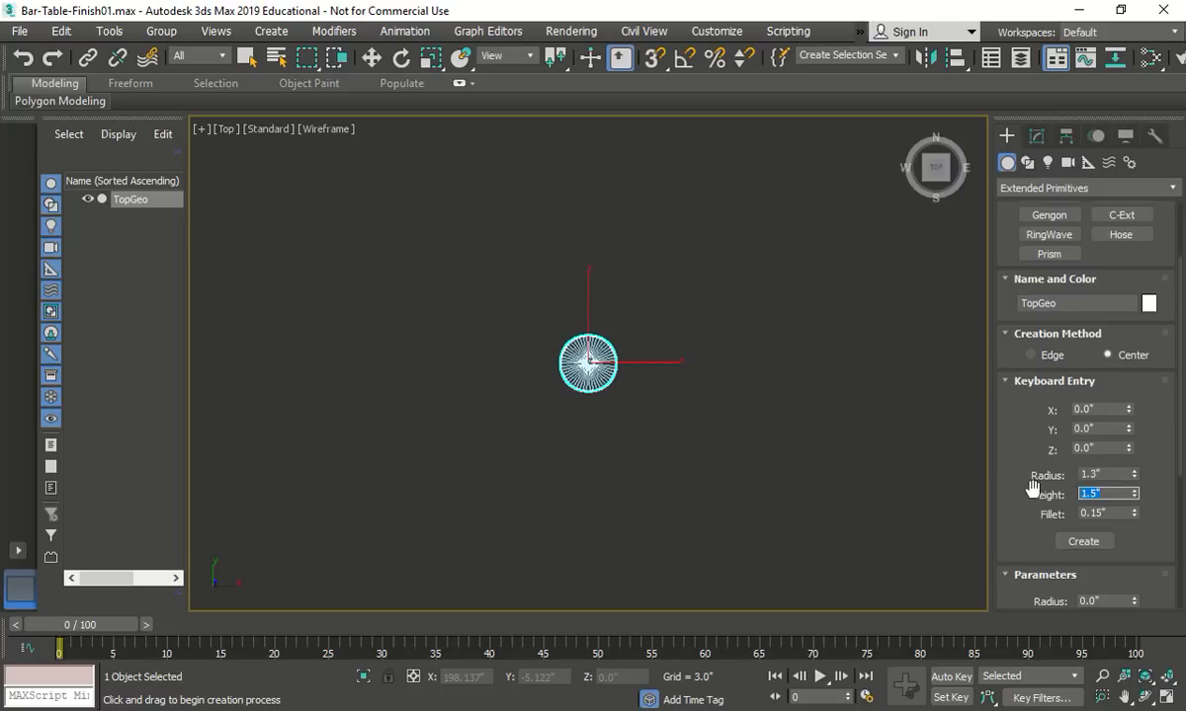
pyautogui.write('38')
pyautogui.press('Tab')
pyautogui.write('0')
# Step: Match the second cylinder's creation parameters with radius 1.3 and height 38 inches
pyautogui.moveTo(1181, 434); pyautogui.dragTo(1180, 516)
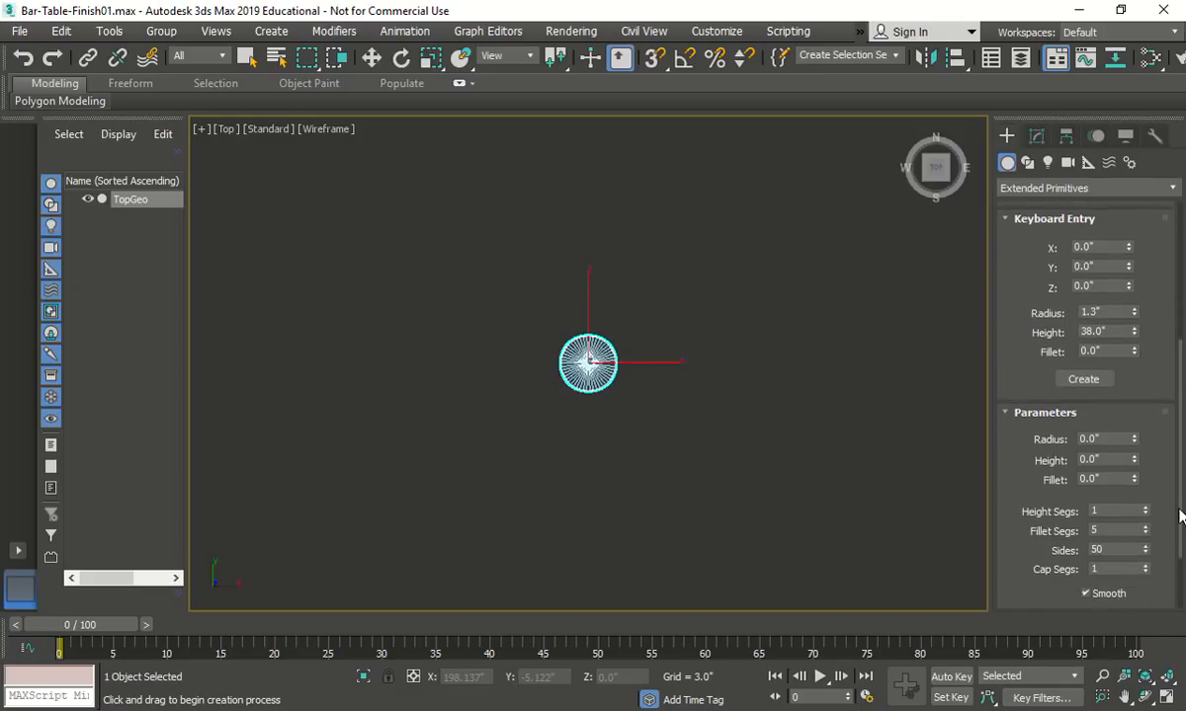
pyautogui.doubleClick(1102, 438)
pyautogui.write('1.3')
pyautogui.press('Tab')
pyautogui.write('3')
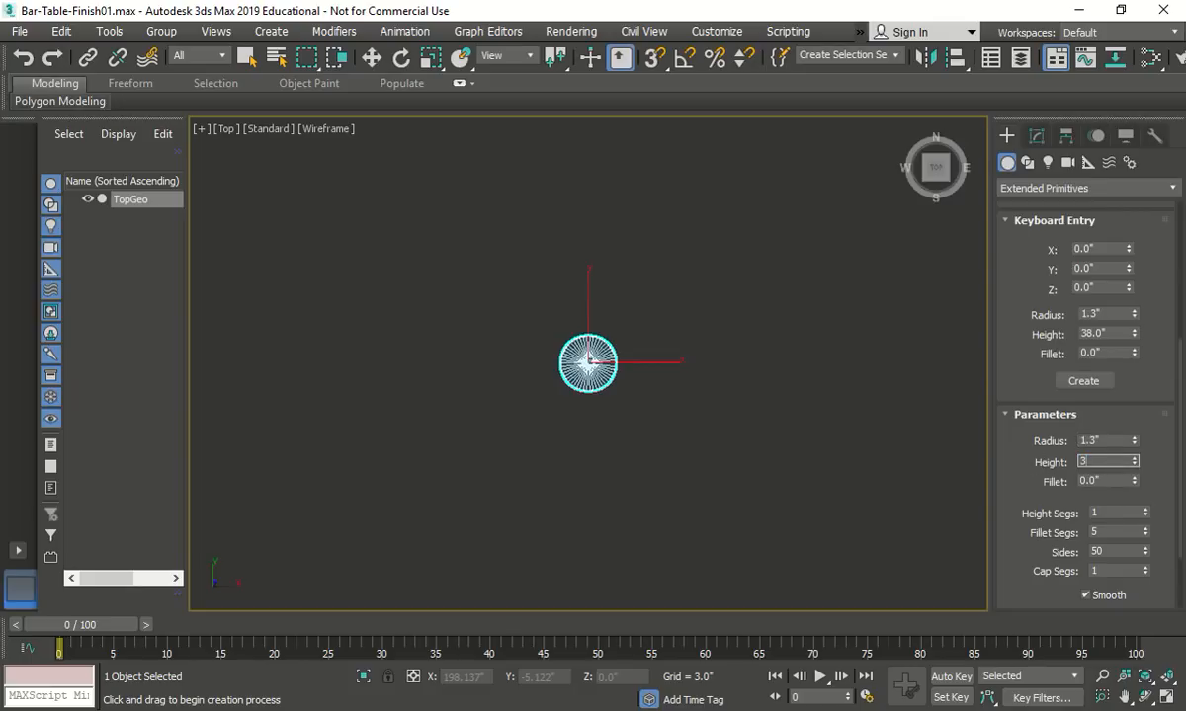
pyautogui.write('8')
pyautogui.press('Tab')
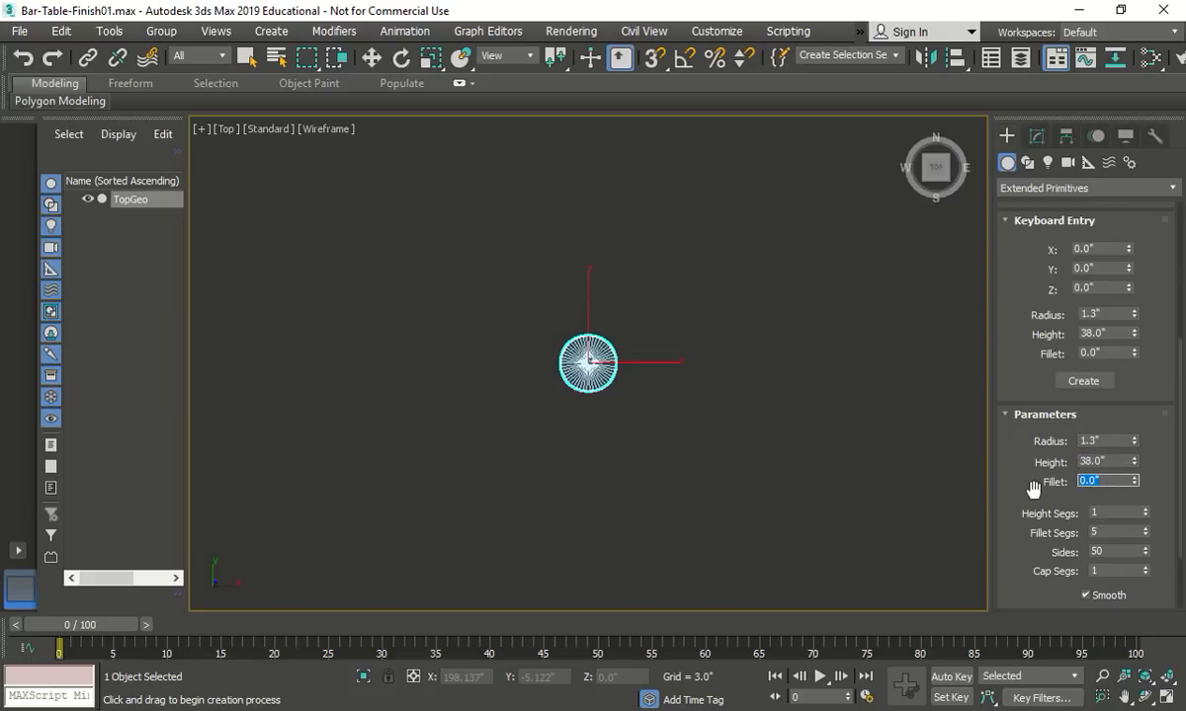
# Step: Set the second cylinder to 1 fillet segment and 18 sides, and create it at the origin by keyboard entry
pyautogui.press('Tab')
pyautogui.press('Tab')
pyautogui.write('1')
pyautogui.press('Tab')
pyautogui.write('18')
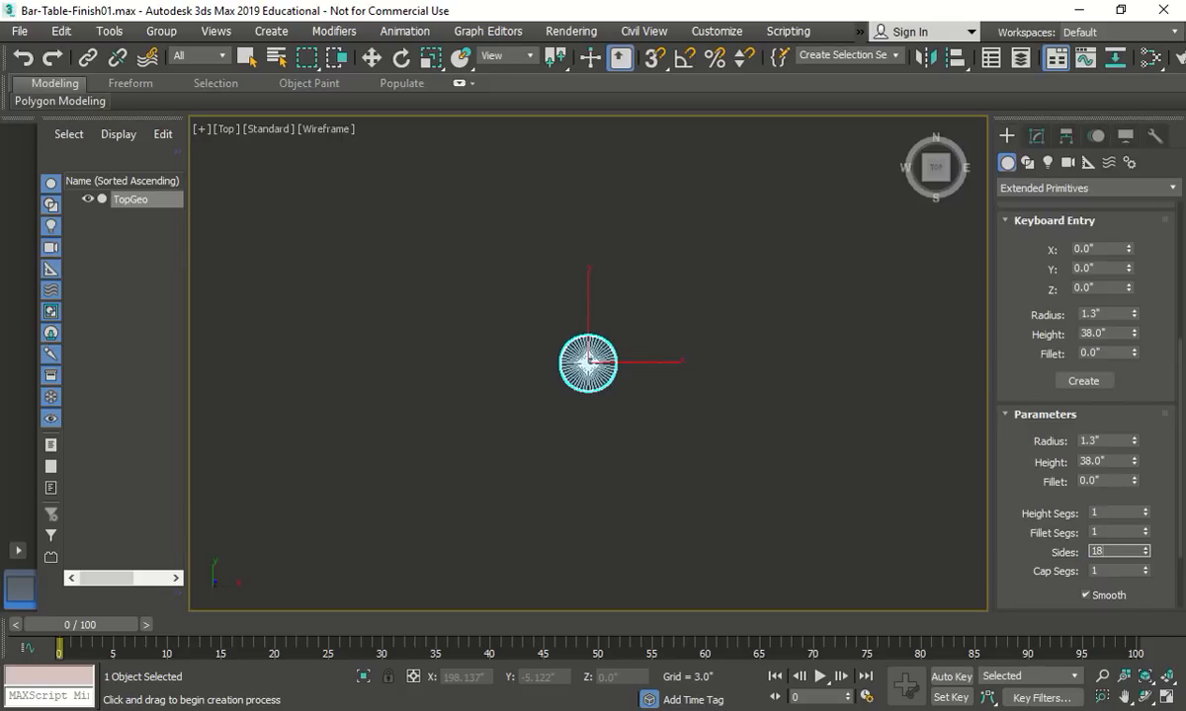
pyautogui.click(1101, 386)
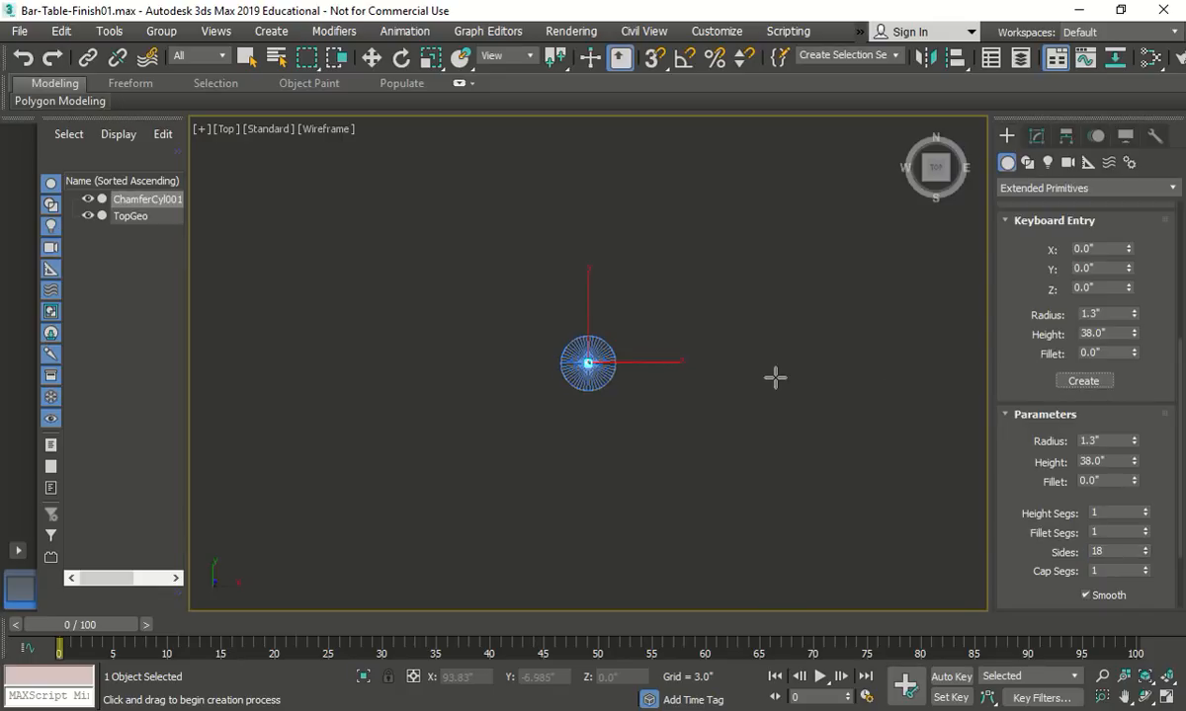
# Step: Show all four viewports and rename the new thin cylinder as SupportGeo
pyautogui.hotkey('alt', 'w')
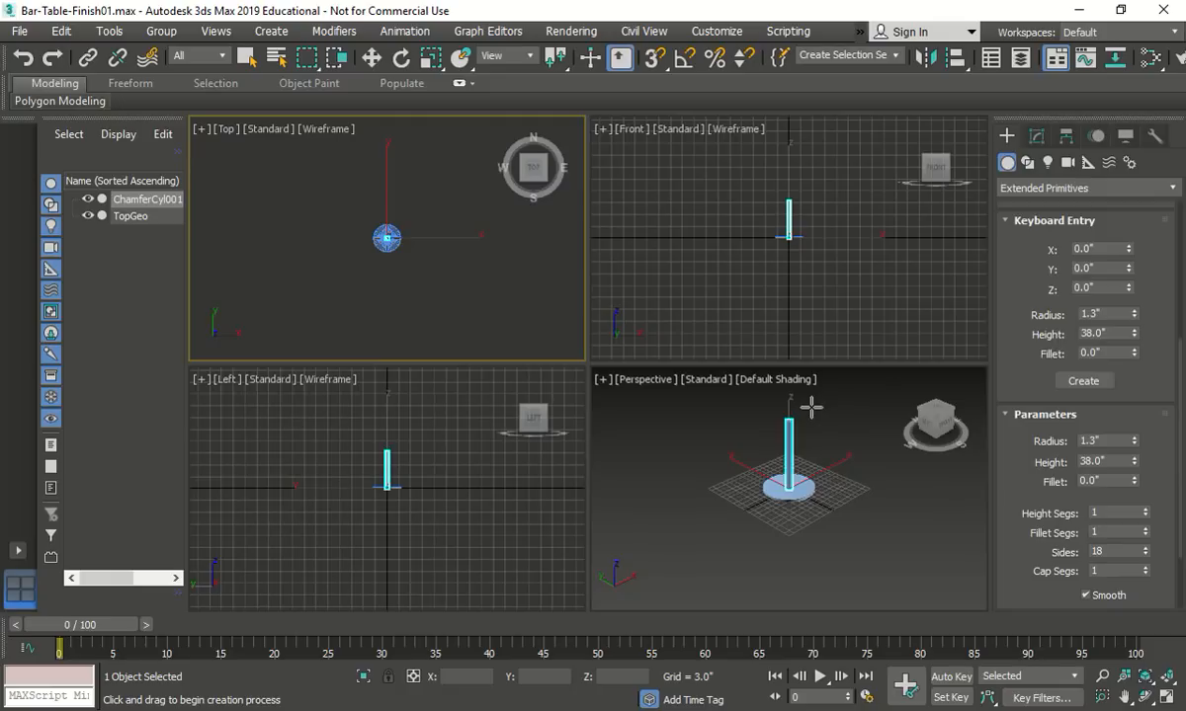
pyautogui.click(1036, 136)
pyautogui.click(1085, 165)
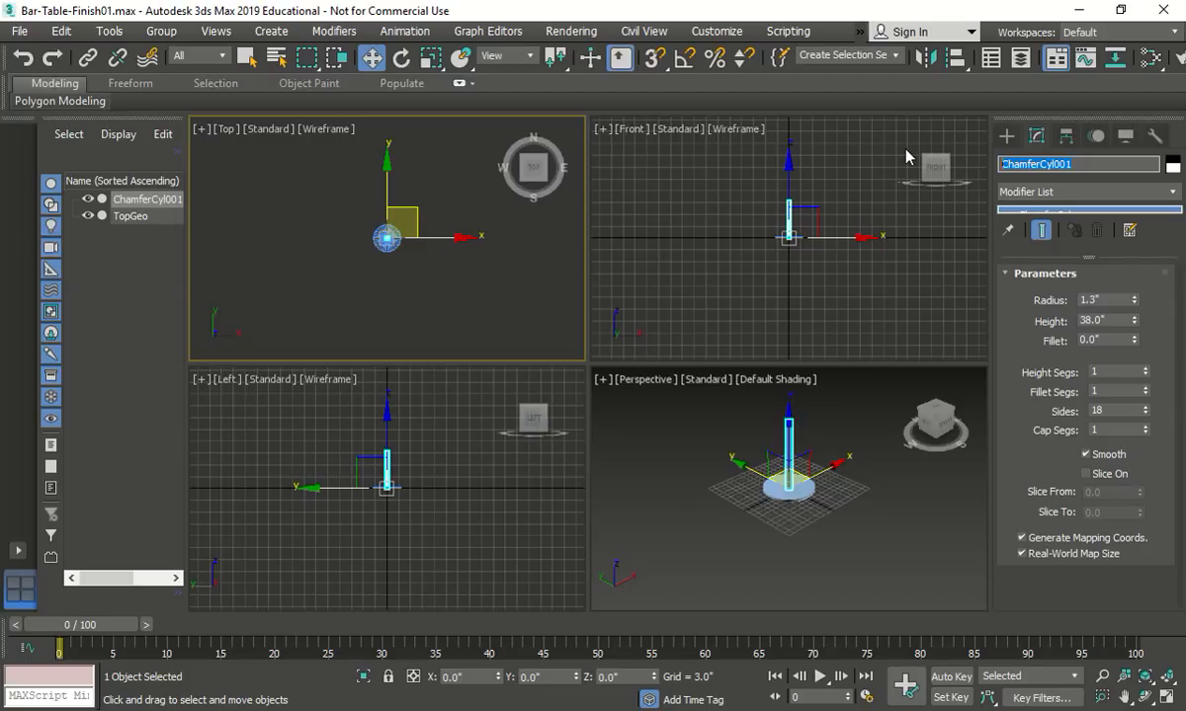
pyautogui.write('SupportGeo')
pyautogui.press('Return')
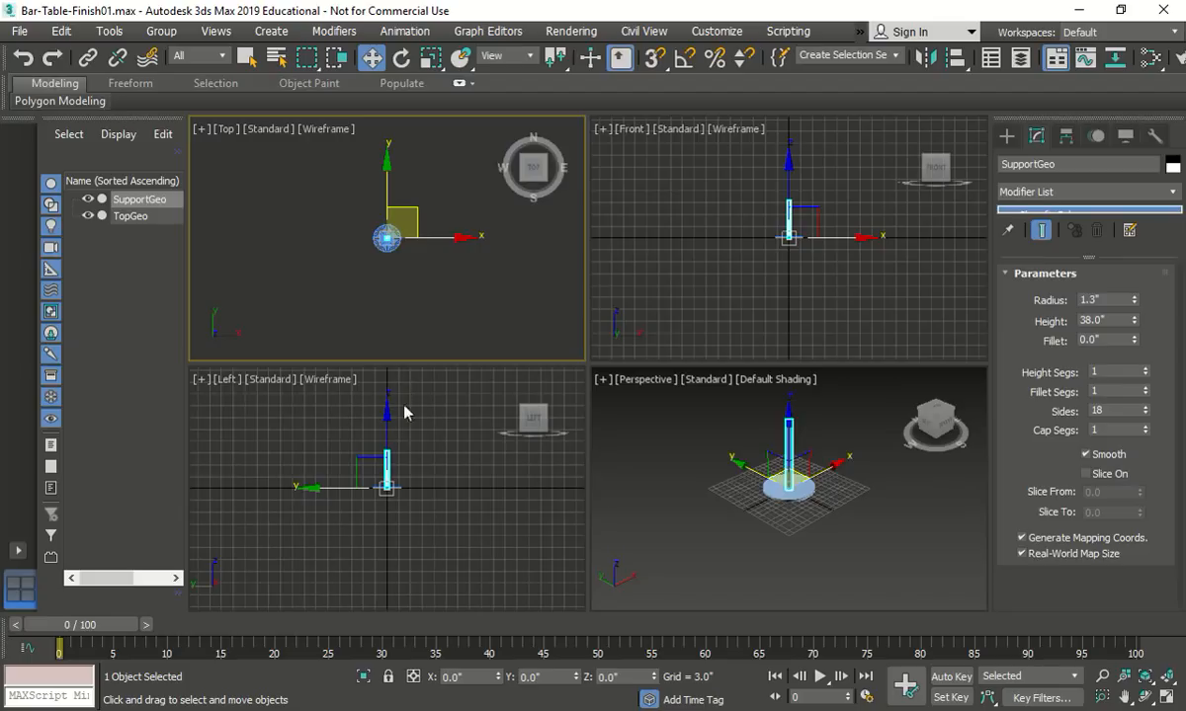
# Step: Select TopGeo and start the Align command with SupportGeo as the target object
pyautogui.click(835, 489)
pyautogui.scroll(5, 810, 486)
pyautogui.scroll(-3, 760, 485)
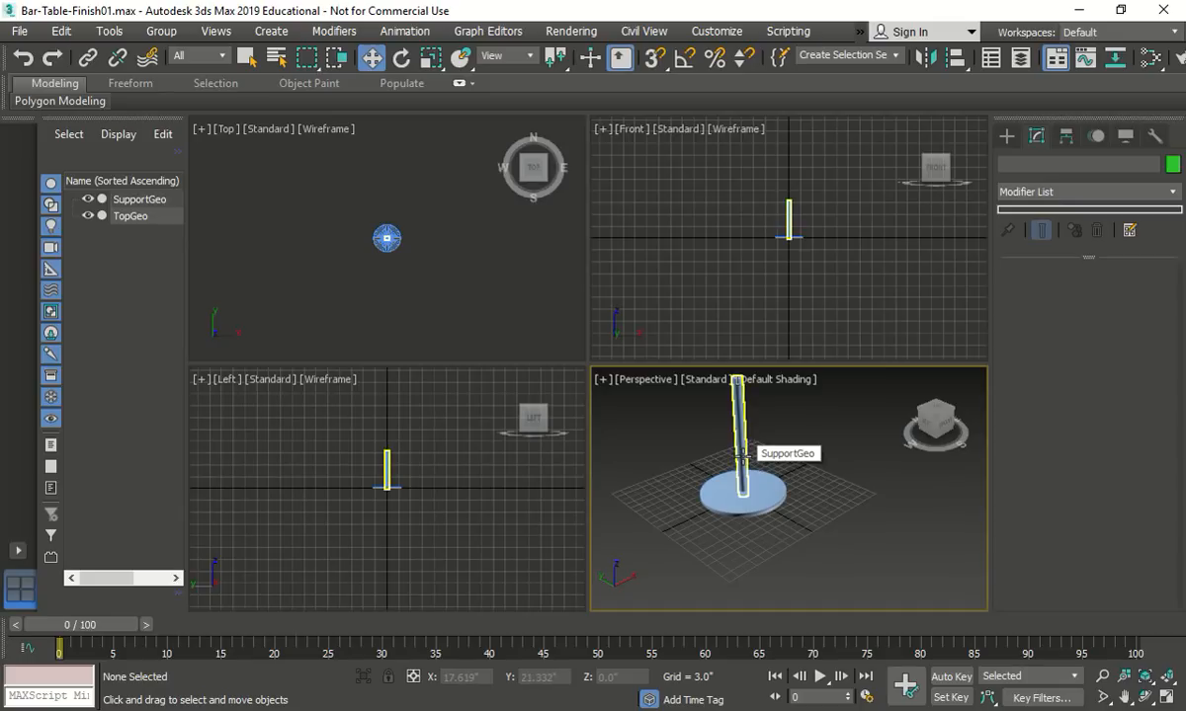
pyautogui.click(741, 451)
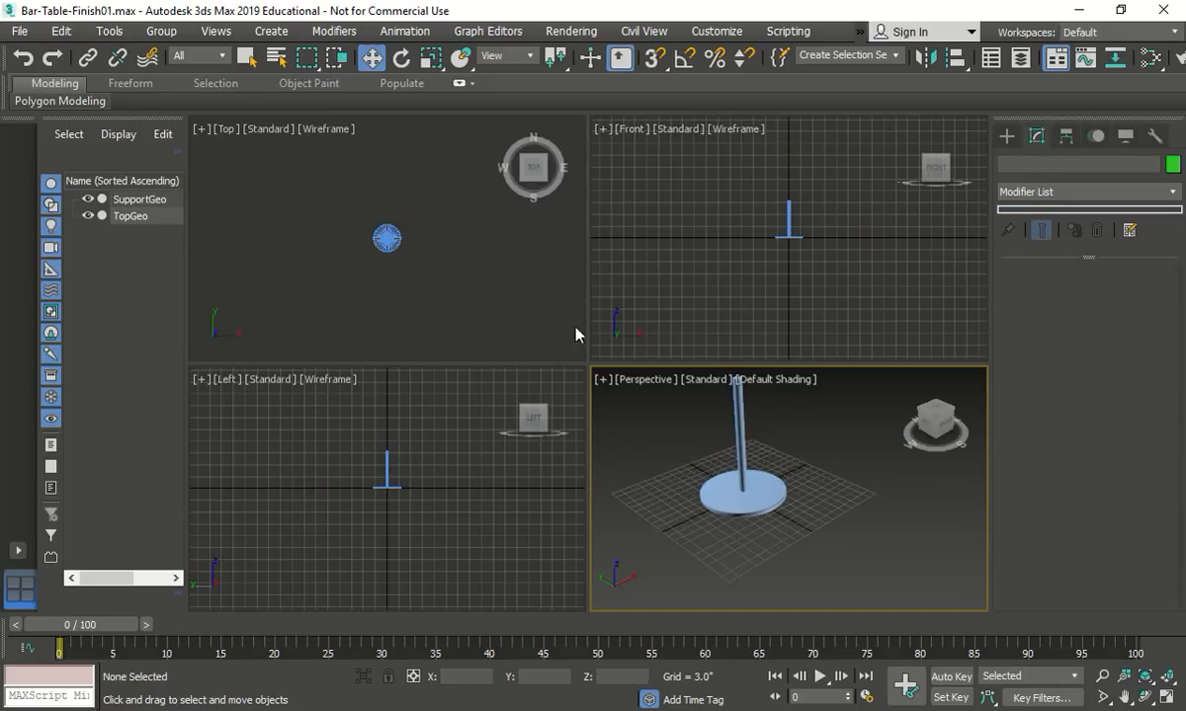
pyautogui.click(133, 215)
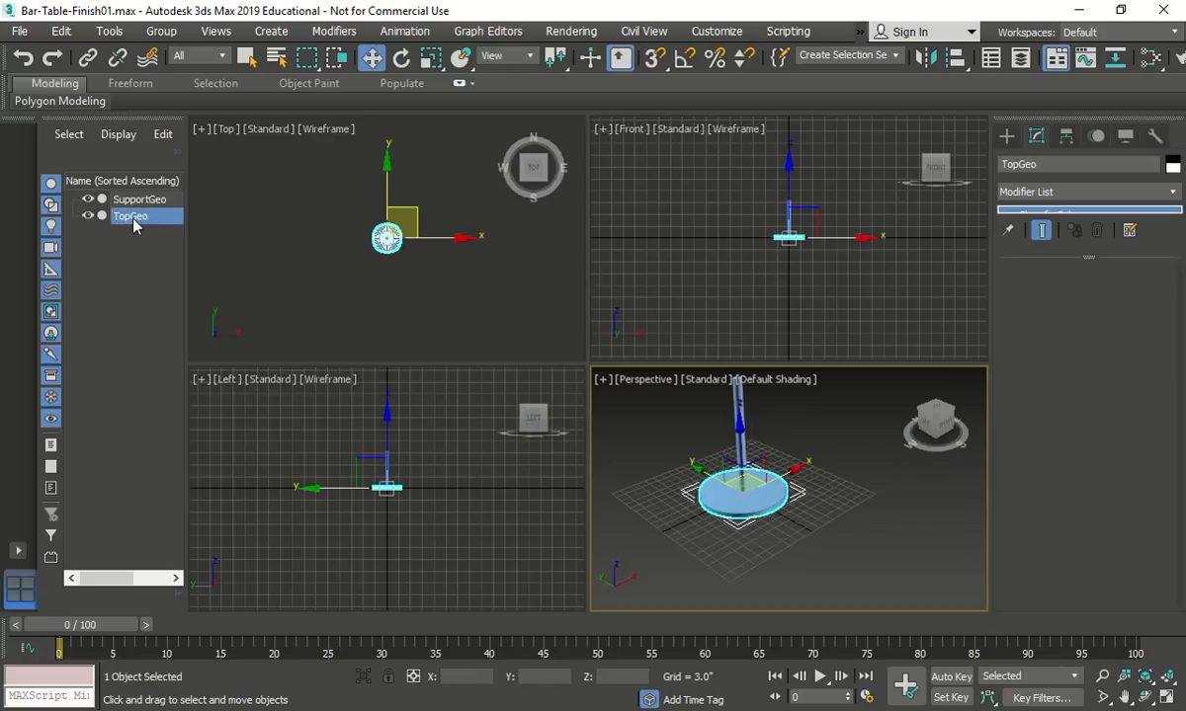
pyautogui.click(110, 31)
pyautogui.moveTo(247, 407)
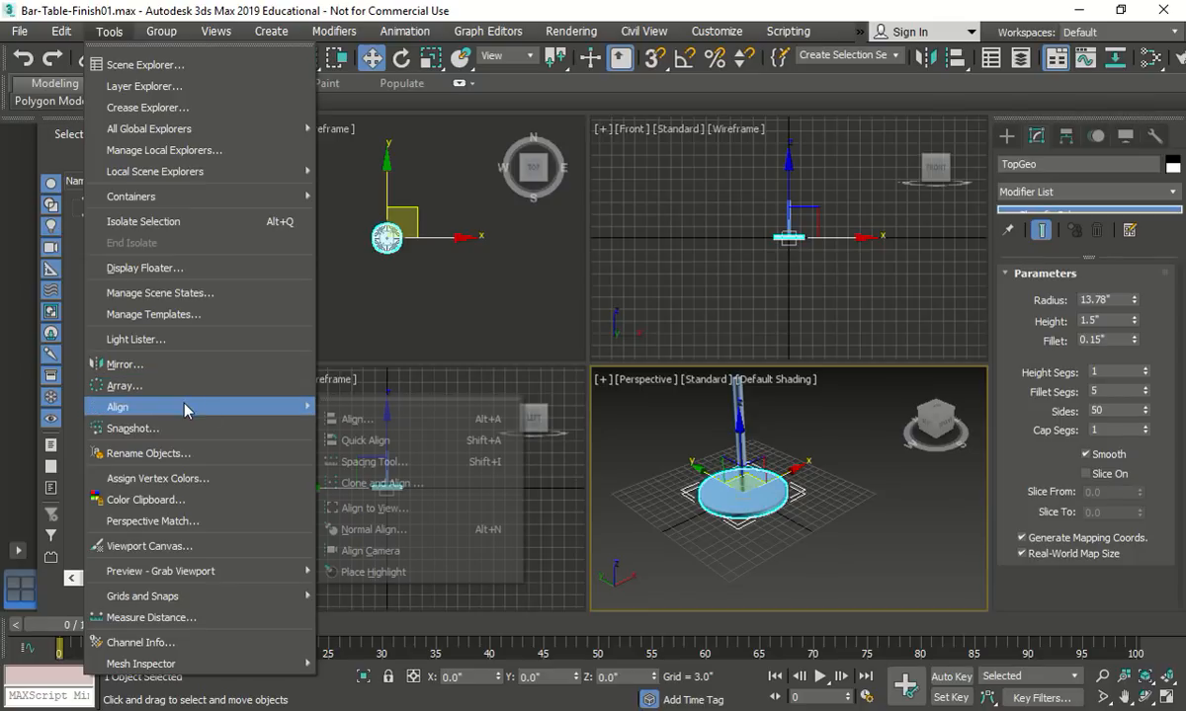
pyautogui.click(341, 416)
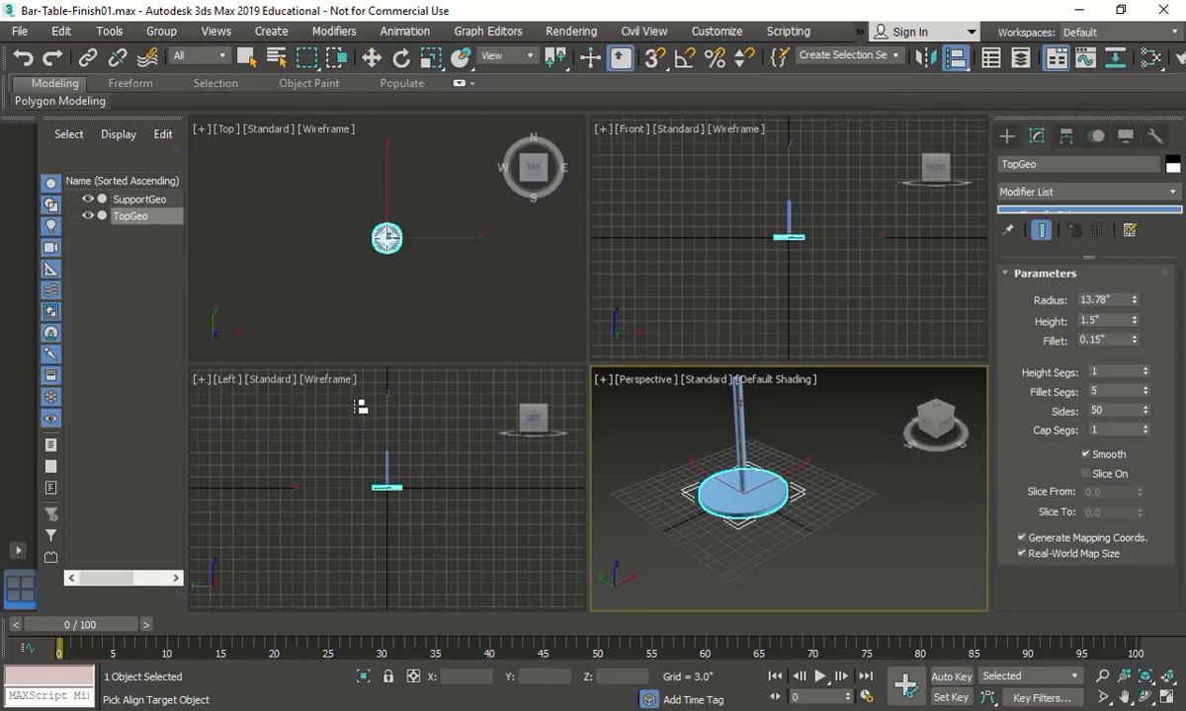
pyautogui.click(151, 198)
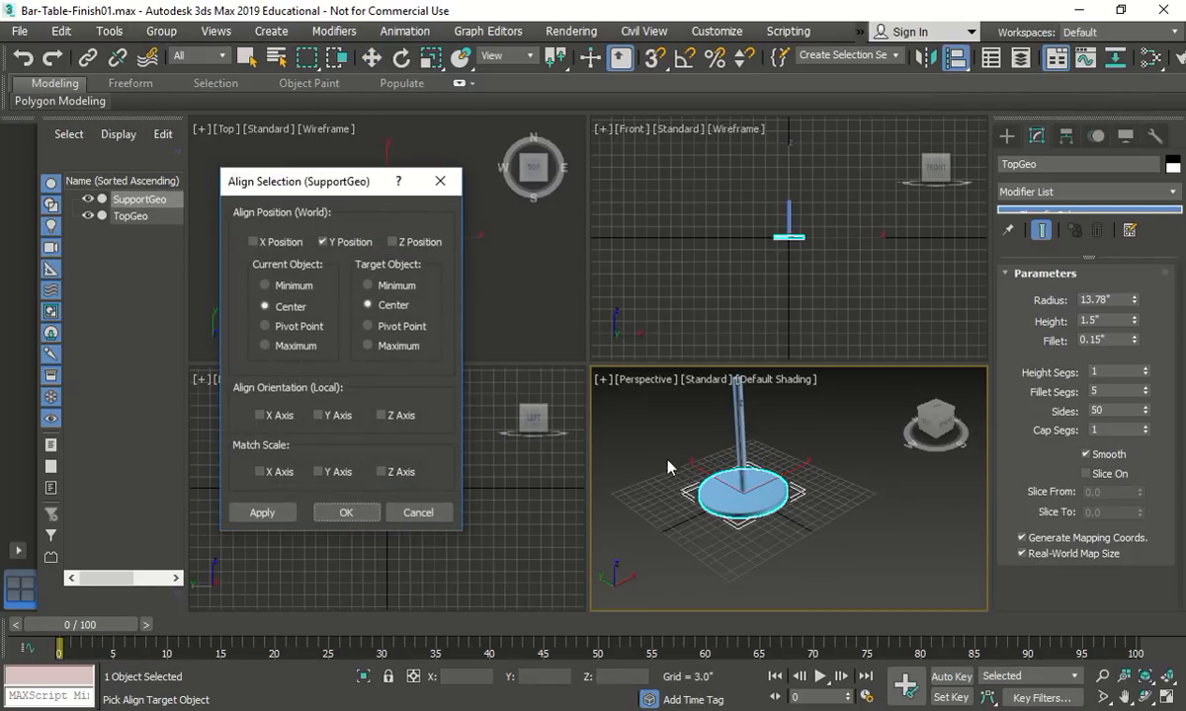
# Step: Align TopGeo to SupportGeo in Z position only, matching maximum to maximum
pyautogui.click(392, 242)
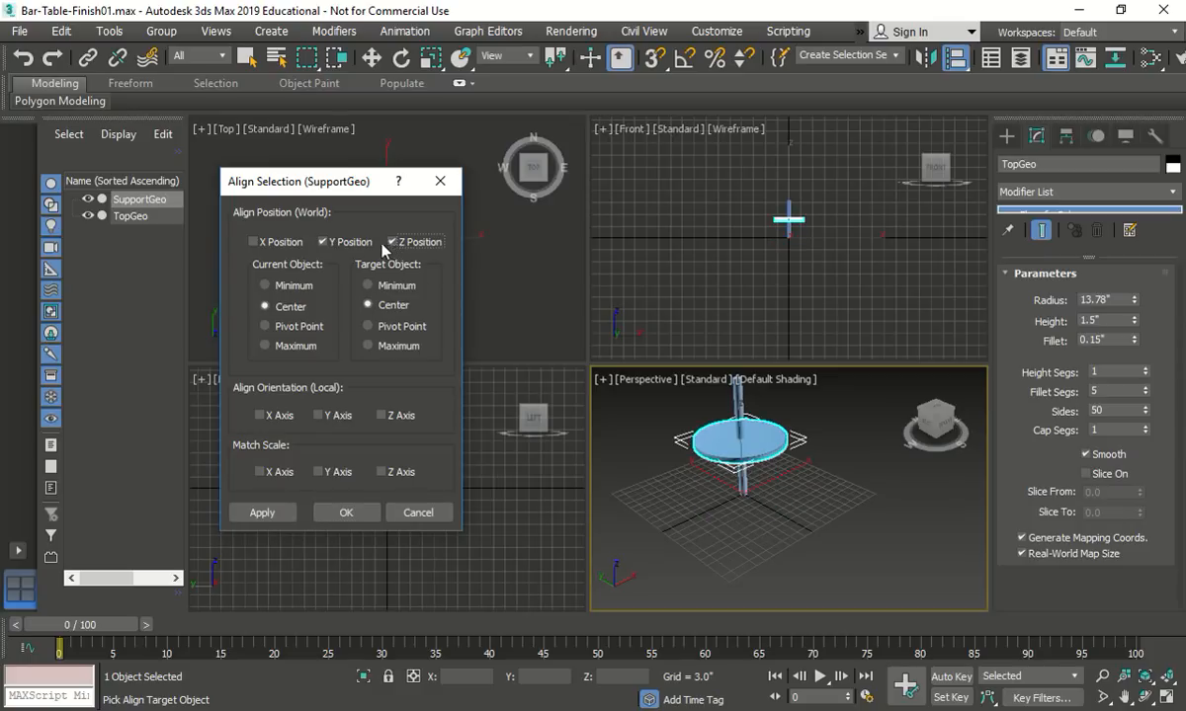
pyautogui.click(322, 242)
pyautogui.click(281, 343)
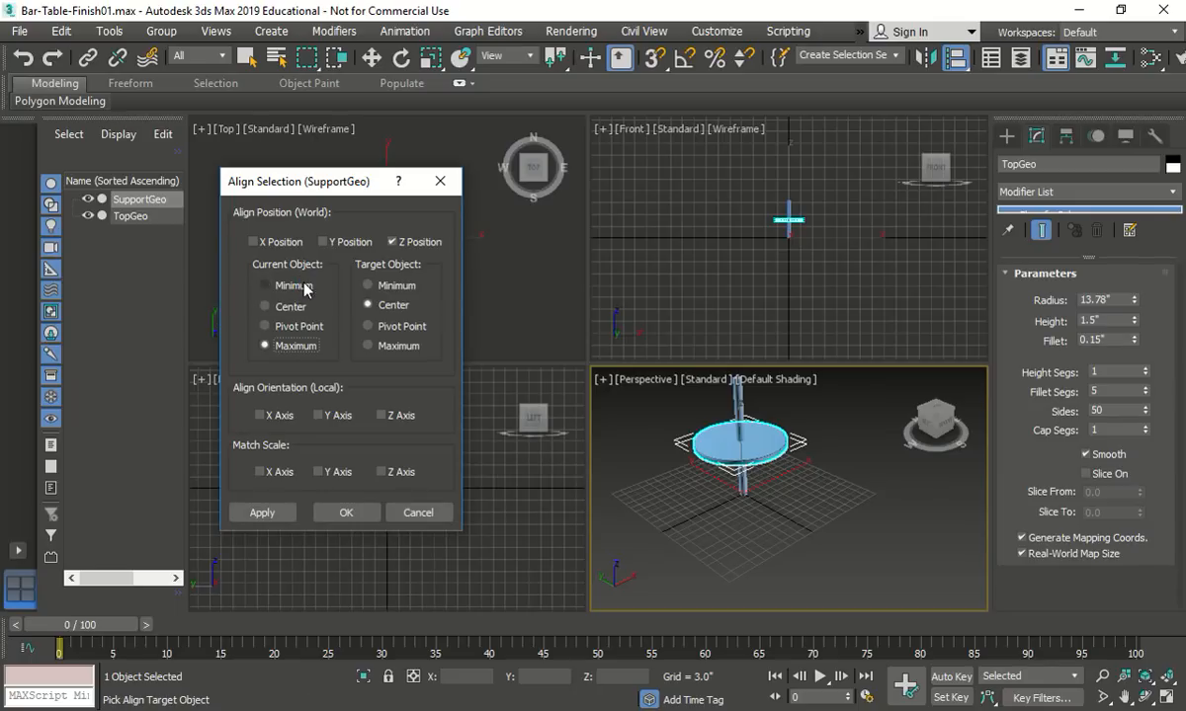
pyautogui.click(375, 285)
pyautogui.click(367, 344)
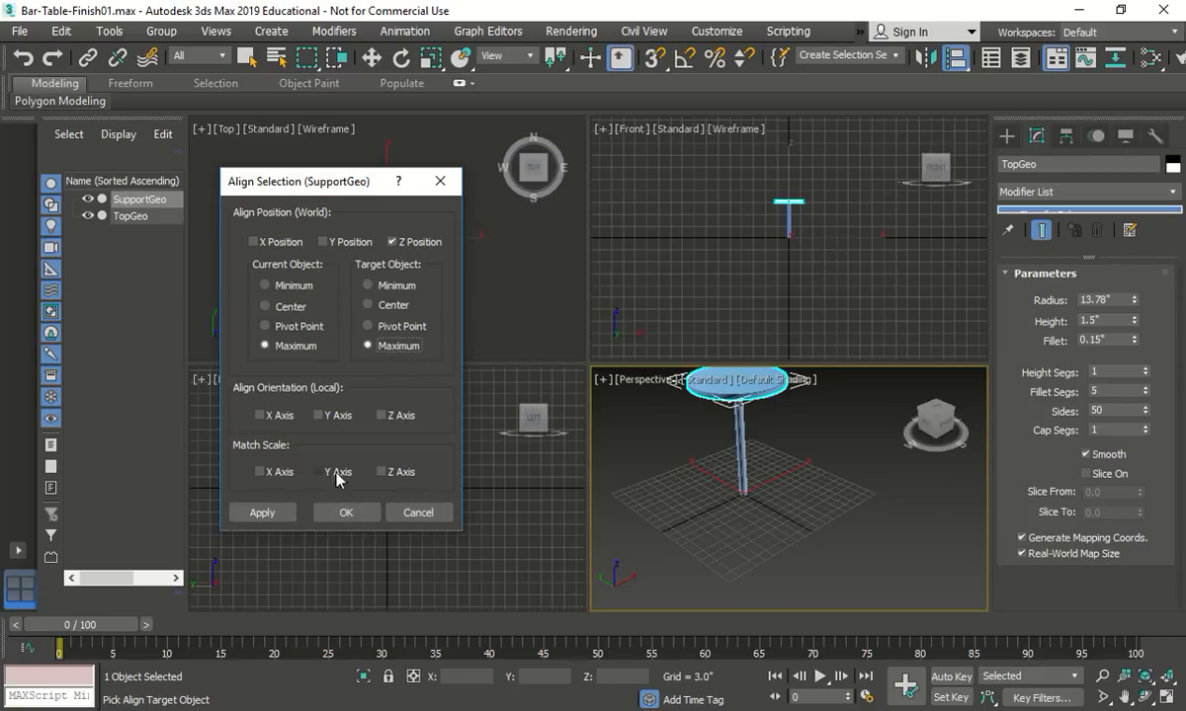
pyautogui.click(334, 512)
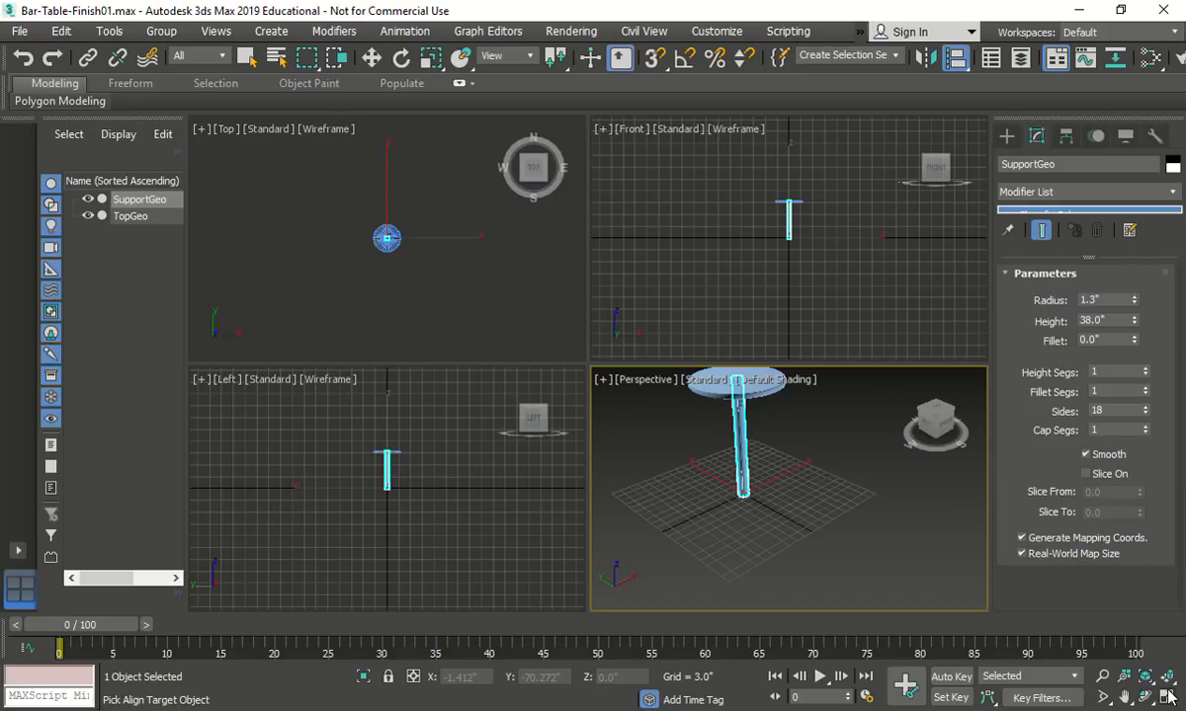
# Step: Undo the alignment of TopGeo to SupportGeo and the selections made for it
pyautogui.click(1167, 678)
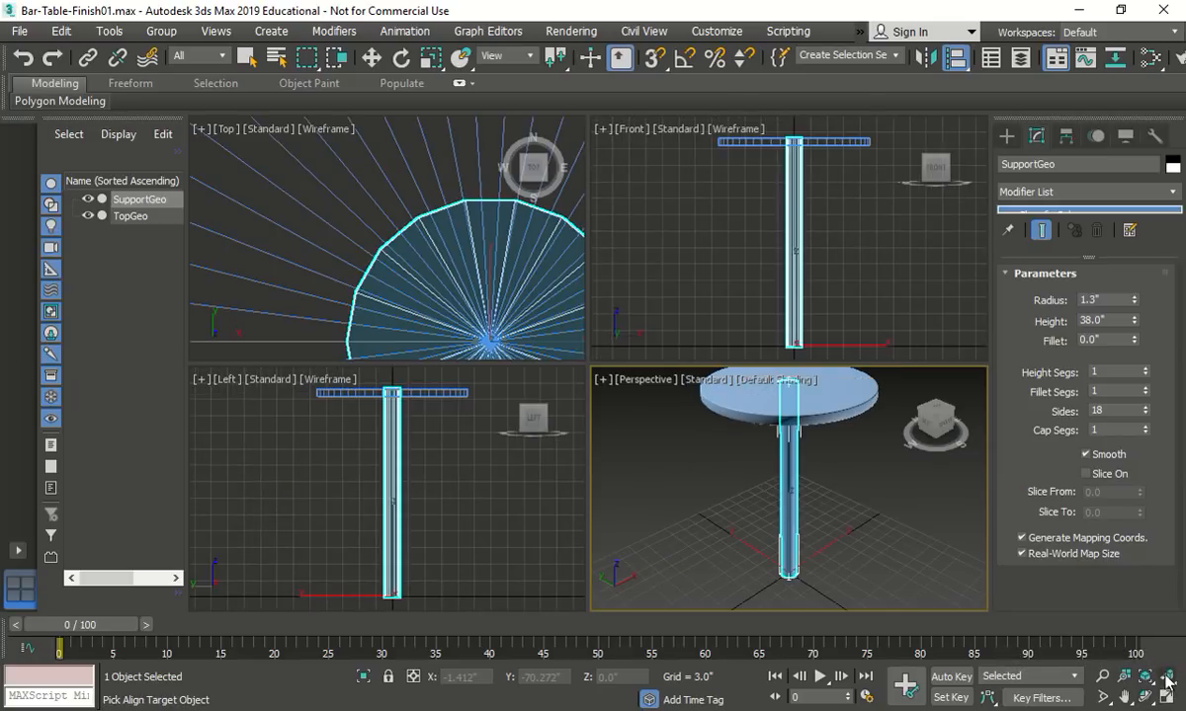
pyautogui.scroll(-5, 415, 241)
pyautogui.scroll(-3, 521, 249)
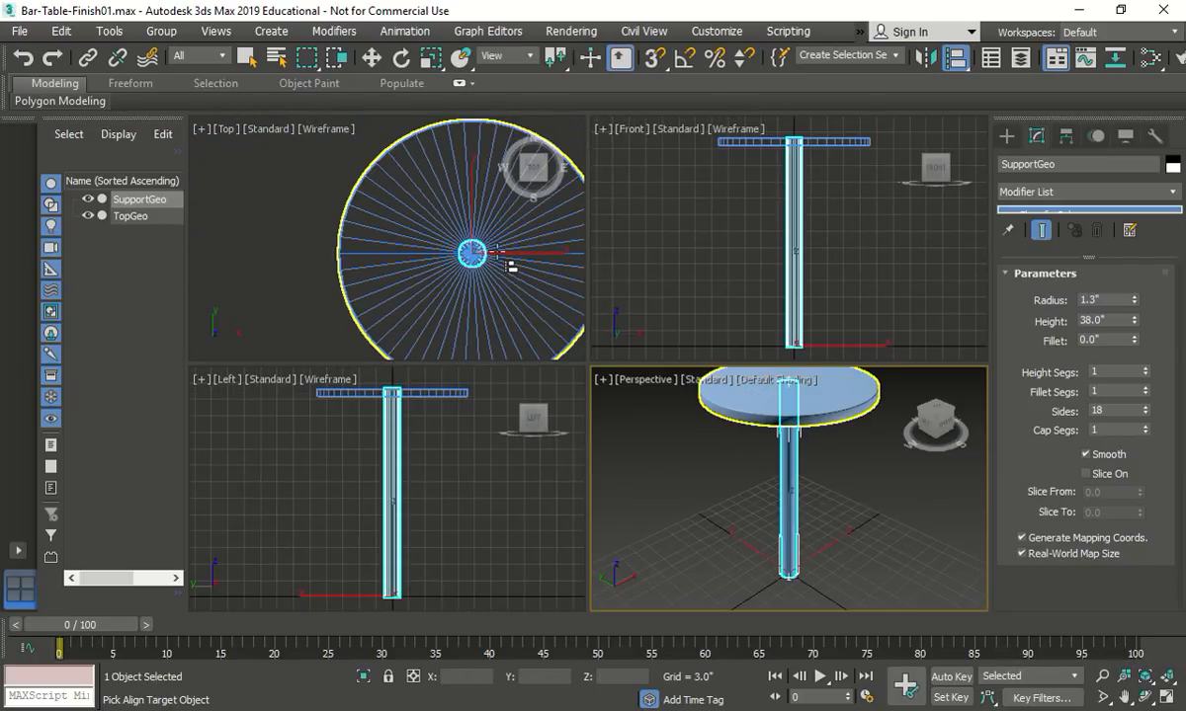
pyautogui.scroll(-2, 549, 276)
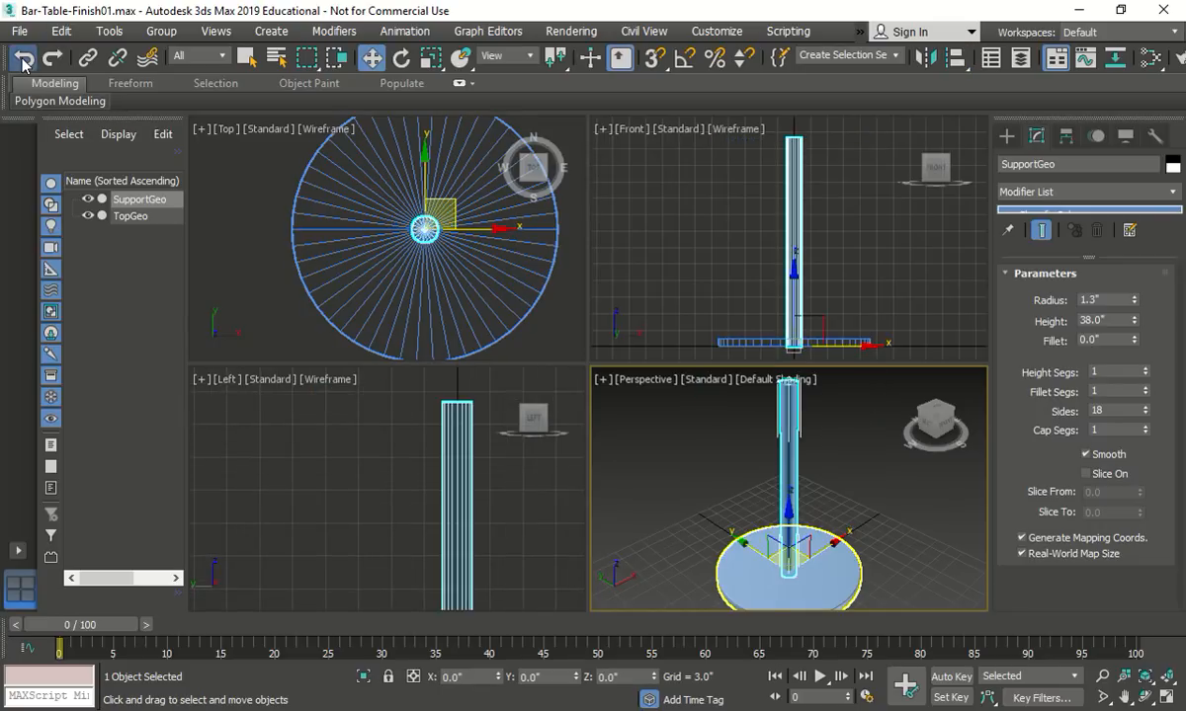
pyautogui.click(24, 62)
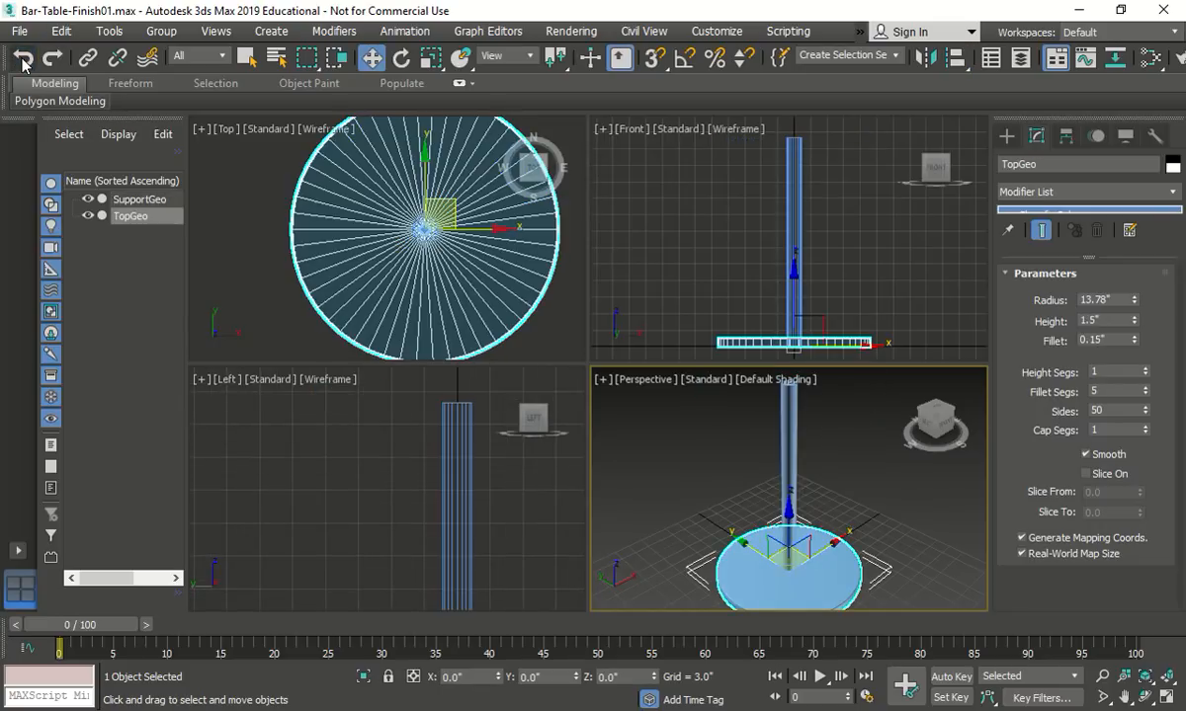
pyautogui.click(24, 62)
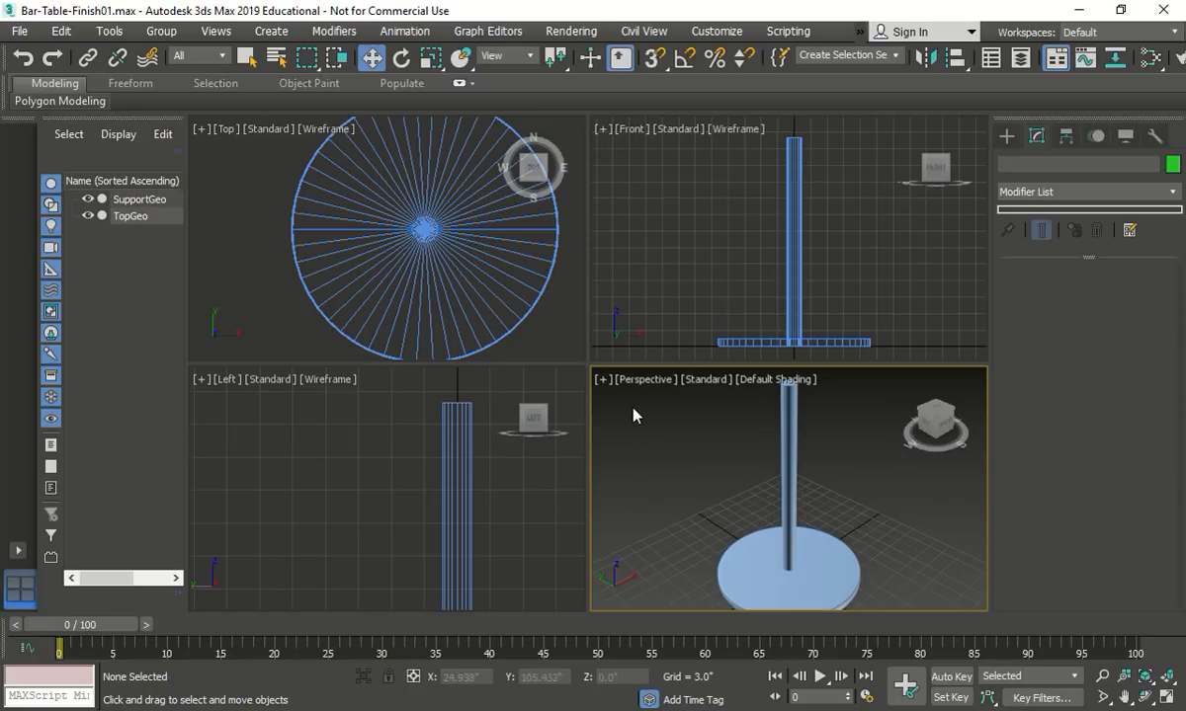
pyautogui.scroll(-4, 633, 416)
pyautogui.scroll(1, 642, 435)
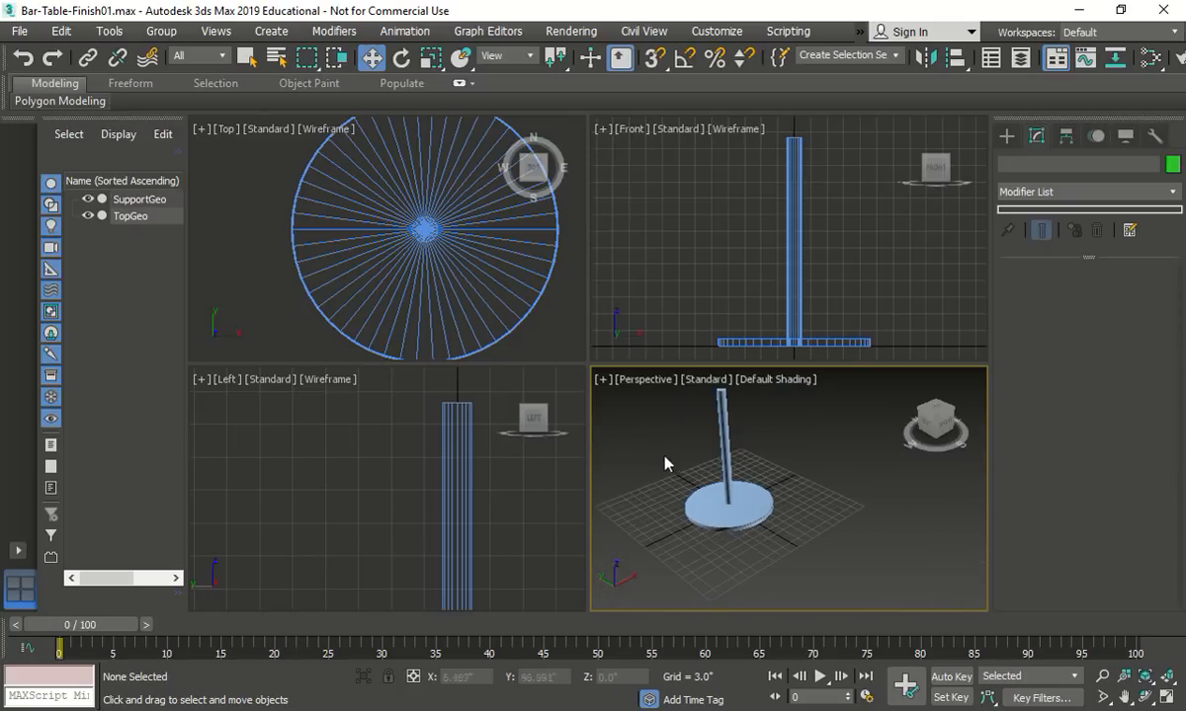
pyautogui.click(716, 486)
pyautogui.click(109, 31)
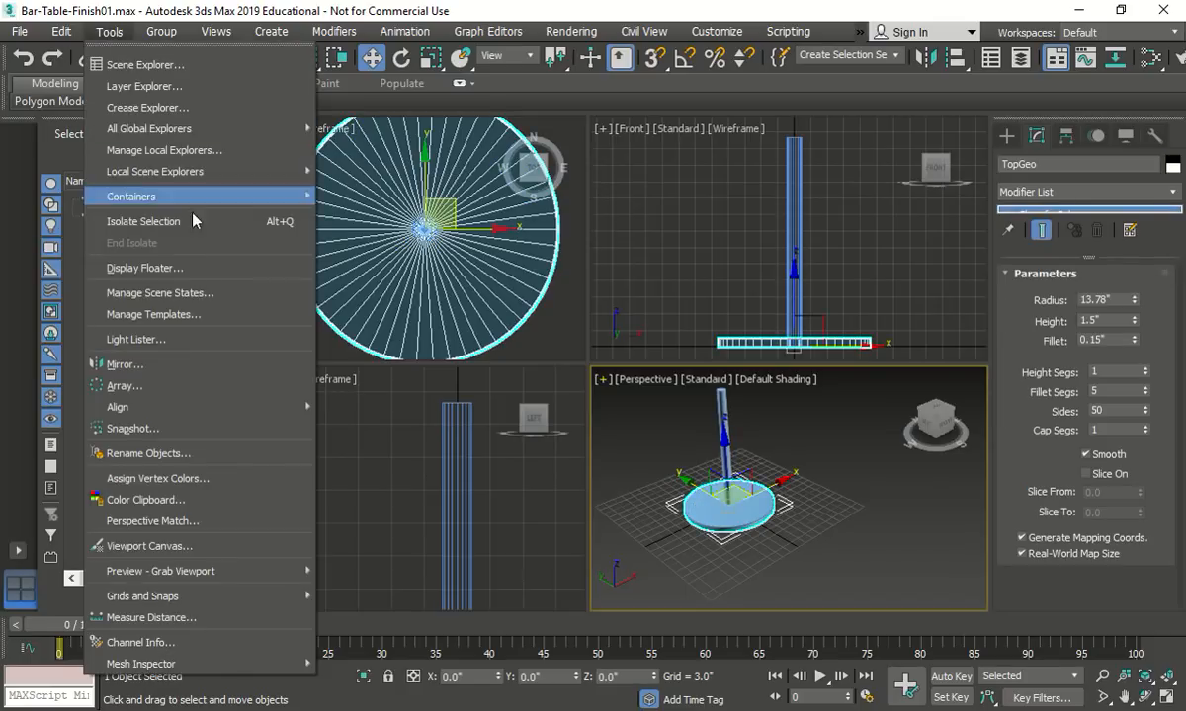
pyautogui.moveTo(172, 405)
pyautogui.click(357, 413)
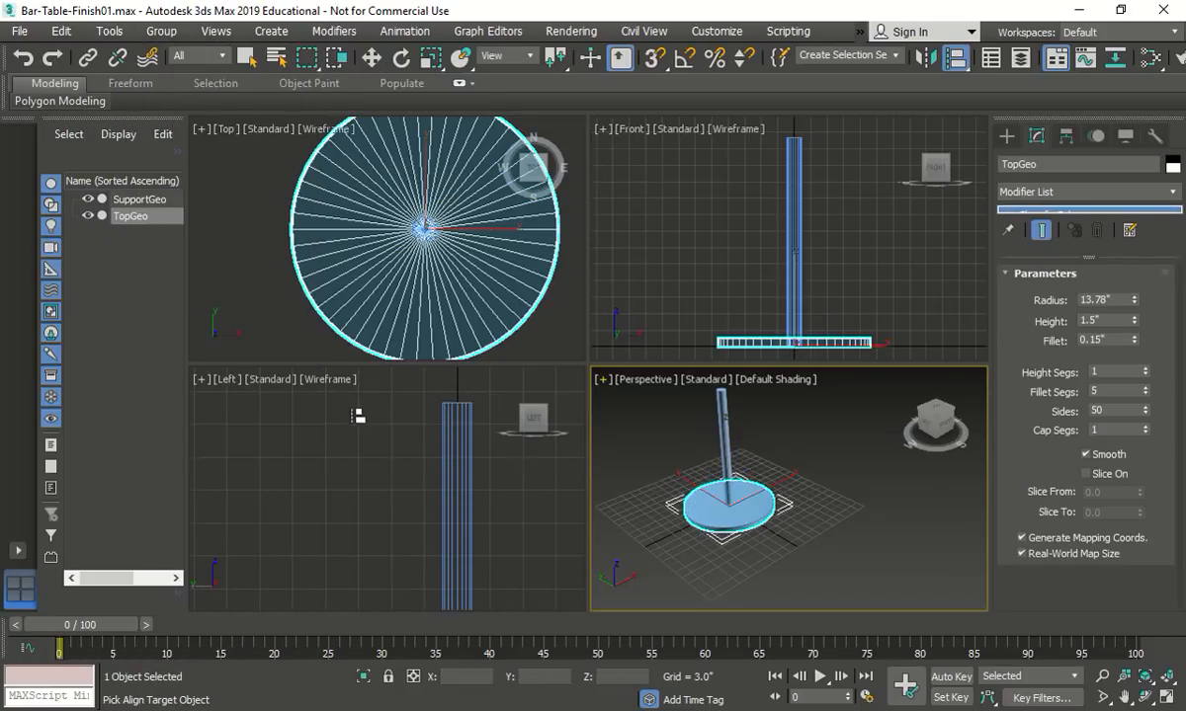
pyautogui.click(455, 425)
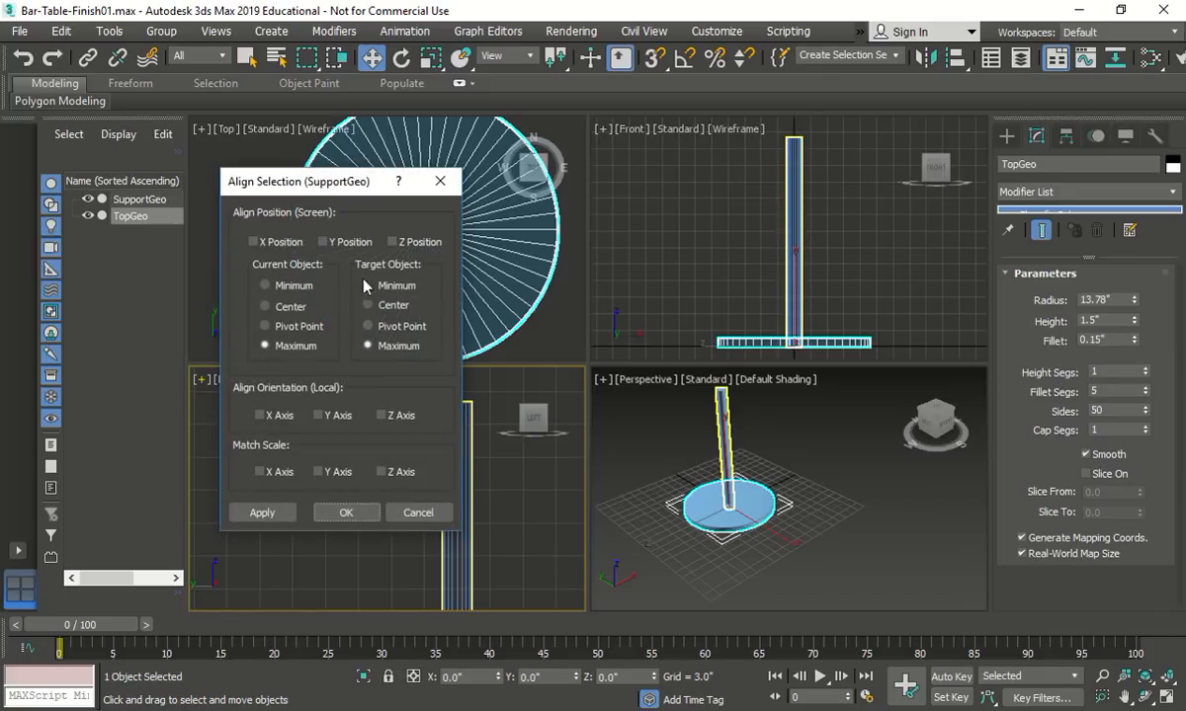
pyautogui.click(267, 286)
pyautogui.click(389, 287)
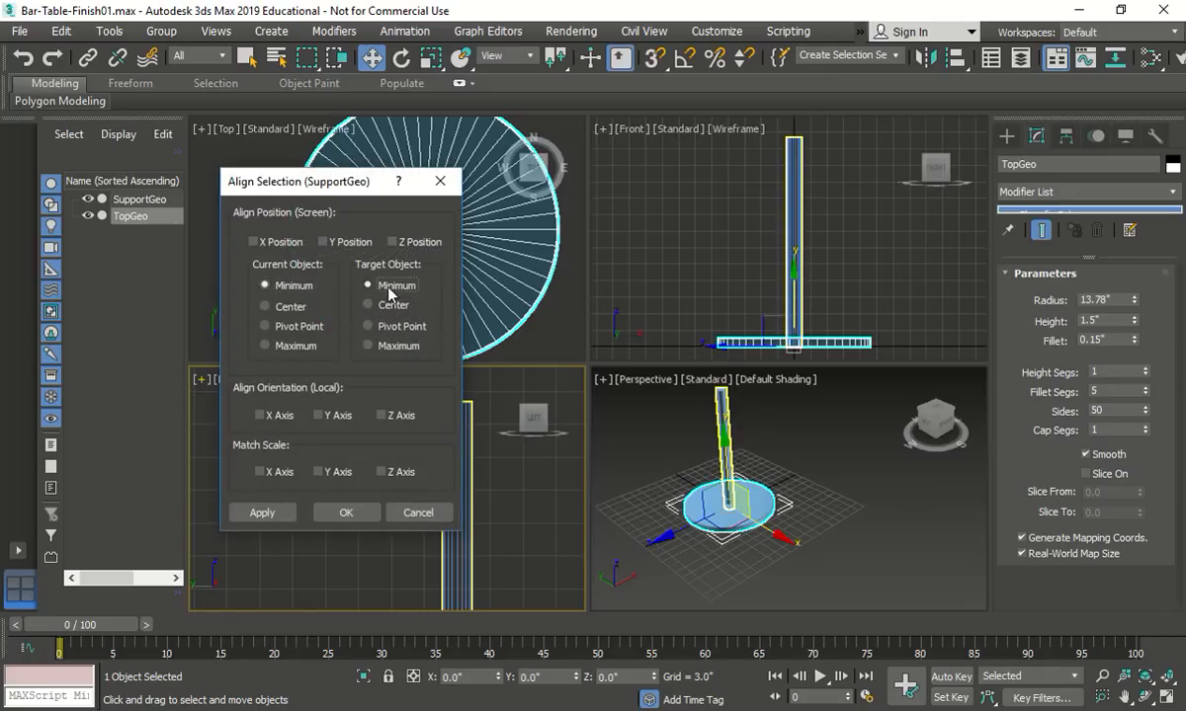
pyautogui.click(392, 240)
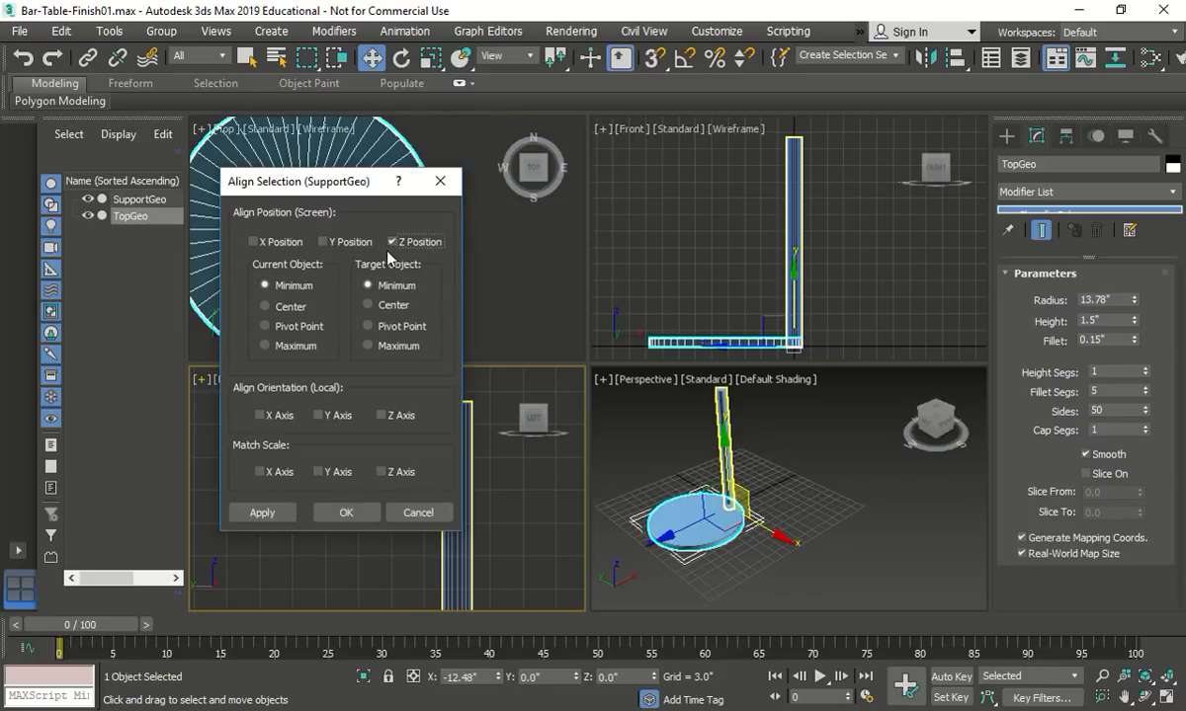
pyautogui.click(393, 243)
pyautogui.moveTo(341, 188); pyautogui.dragTo(736, 218)
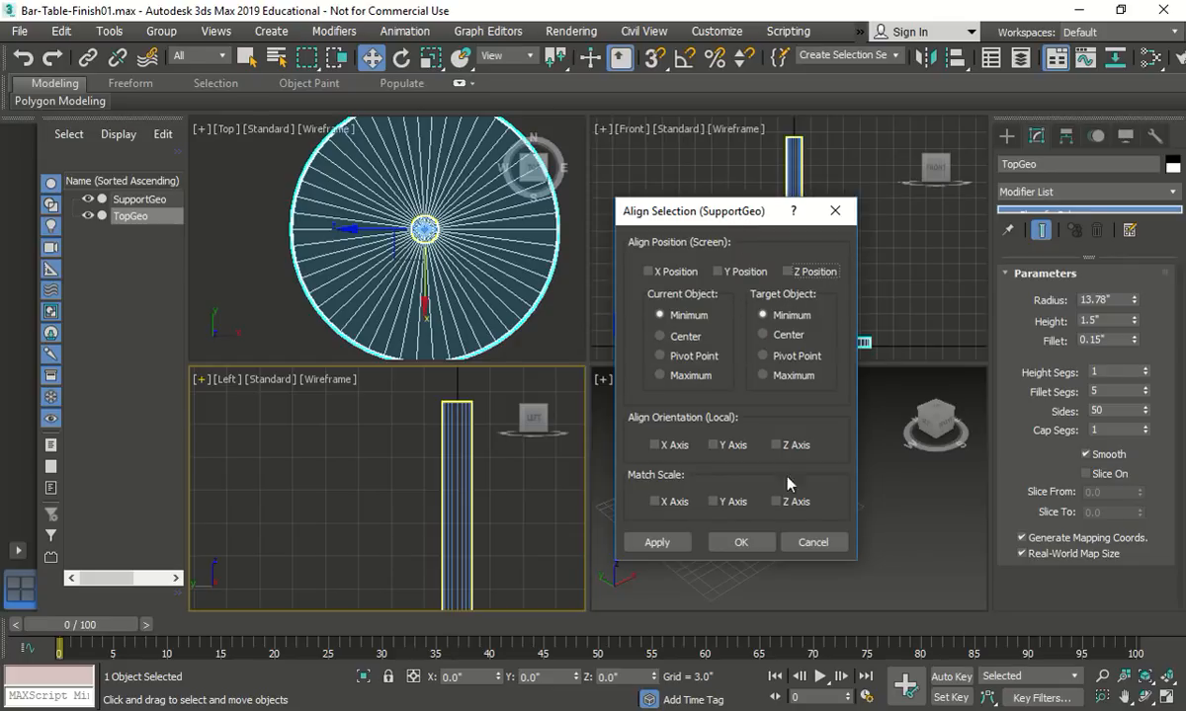
pyautogui.click(812, 543)
pyautogui.click(877, 520)
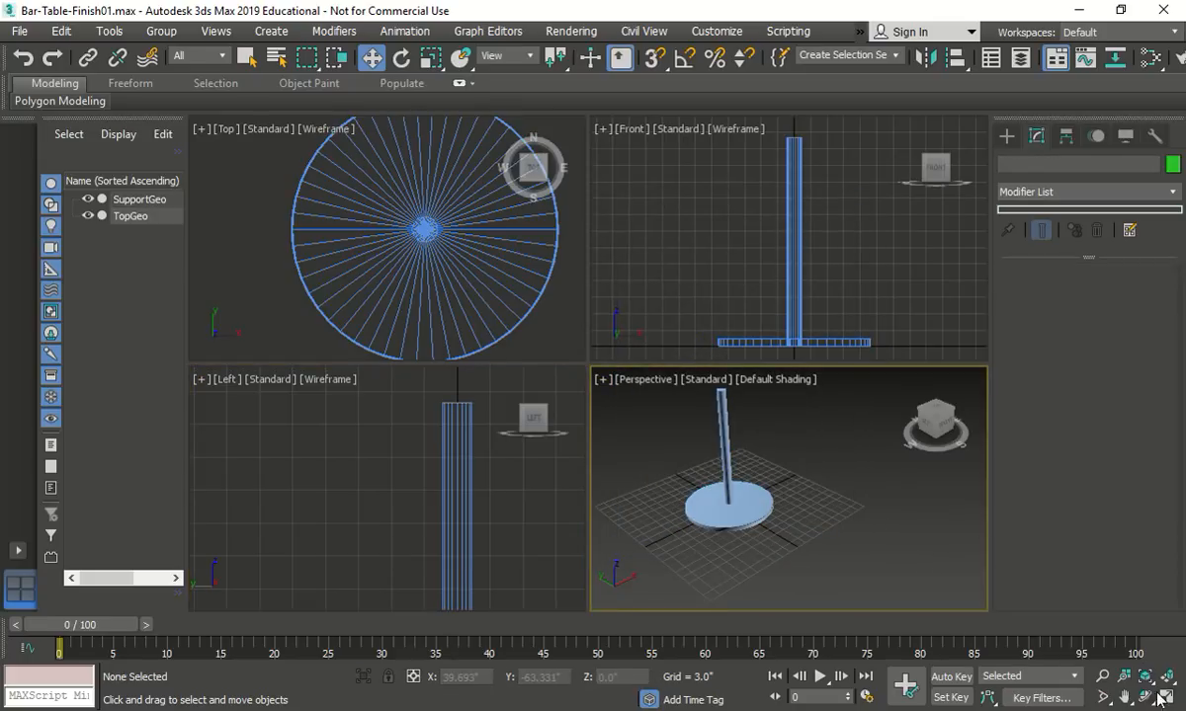
# Step: Align TopGeo to SupportGeo in world Z position only, matching TopGeo's minimum to SupportGeo's maximum
pyautogui.hotkey('alt', 'w')
pyautogui.moveTo(585, 292); pyautogui.dragTo(608, 349, button='middle')
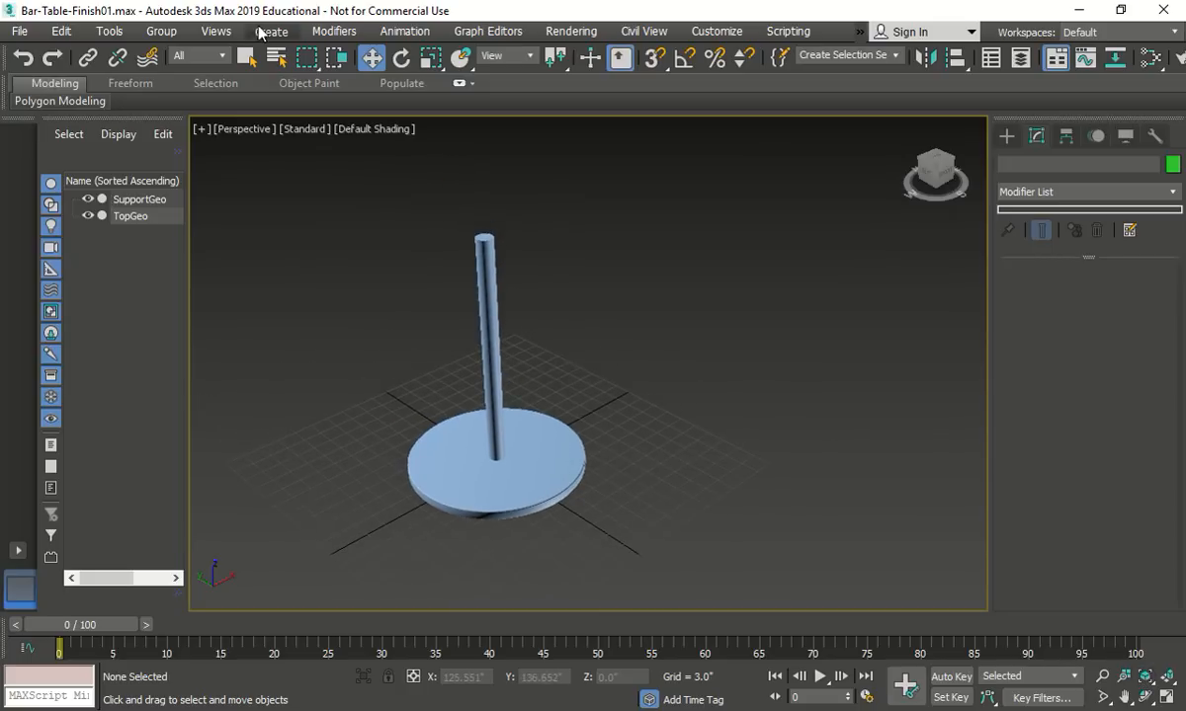
pyautogui.click(562, 450)
pyautogui.click(108, 31)
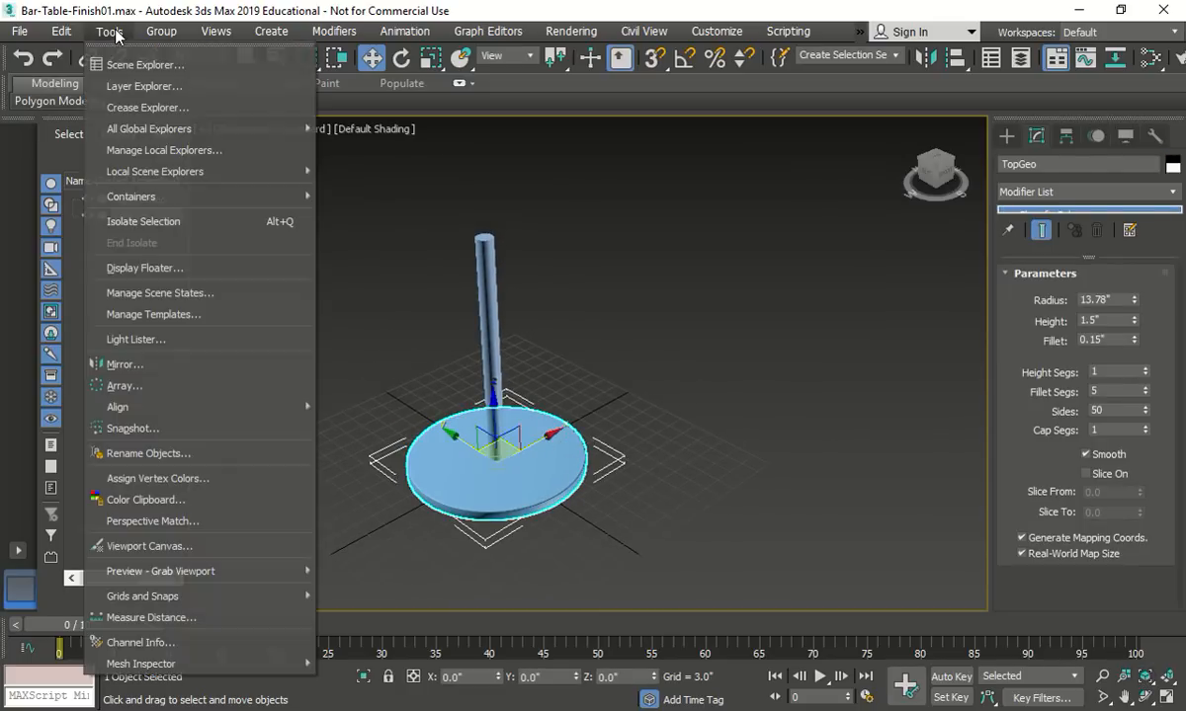
pyautogui.moveTo(188, 406)
pyautogui.click(359, 422)
pyautogui.click(495, 329)
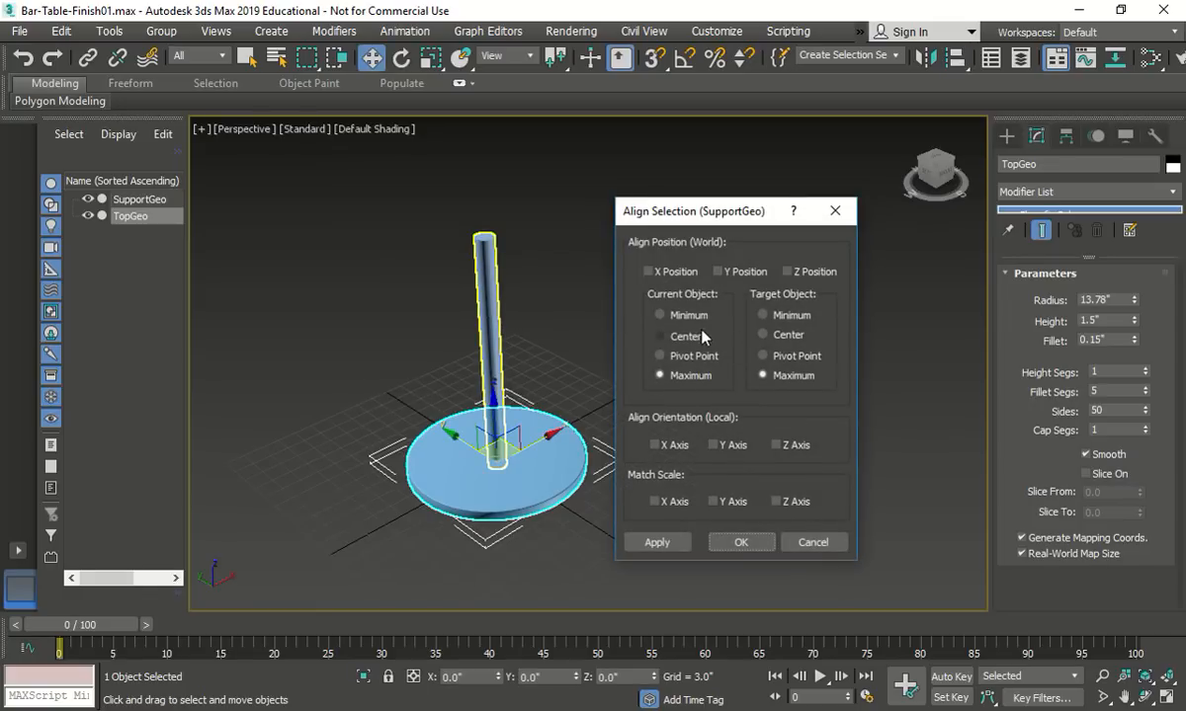
pyautogui.click(790, 273)
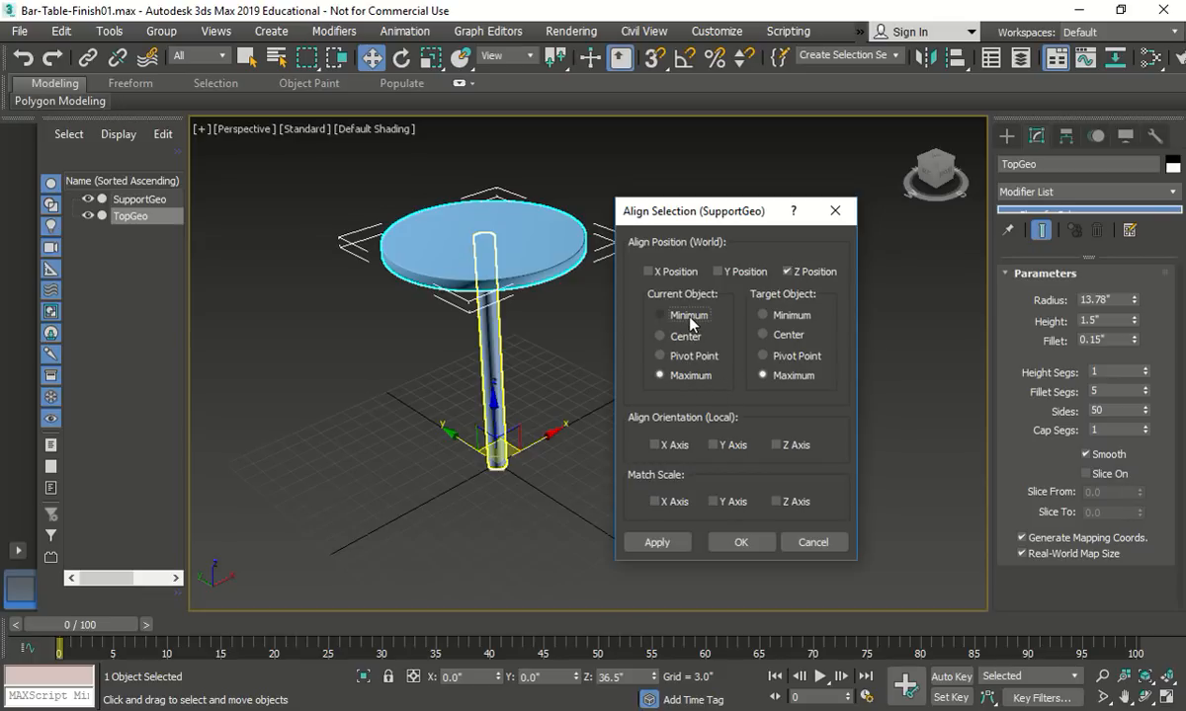
pyautogui.click(661, 315)
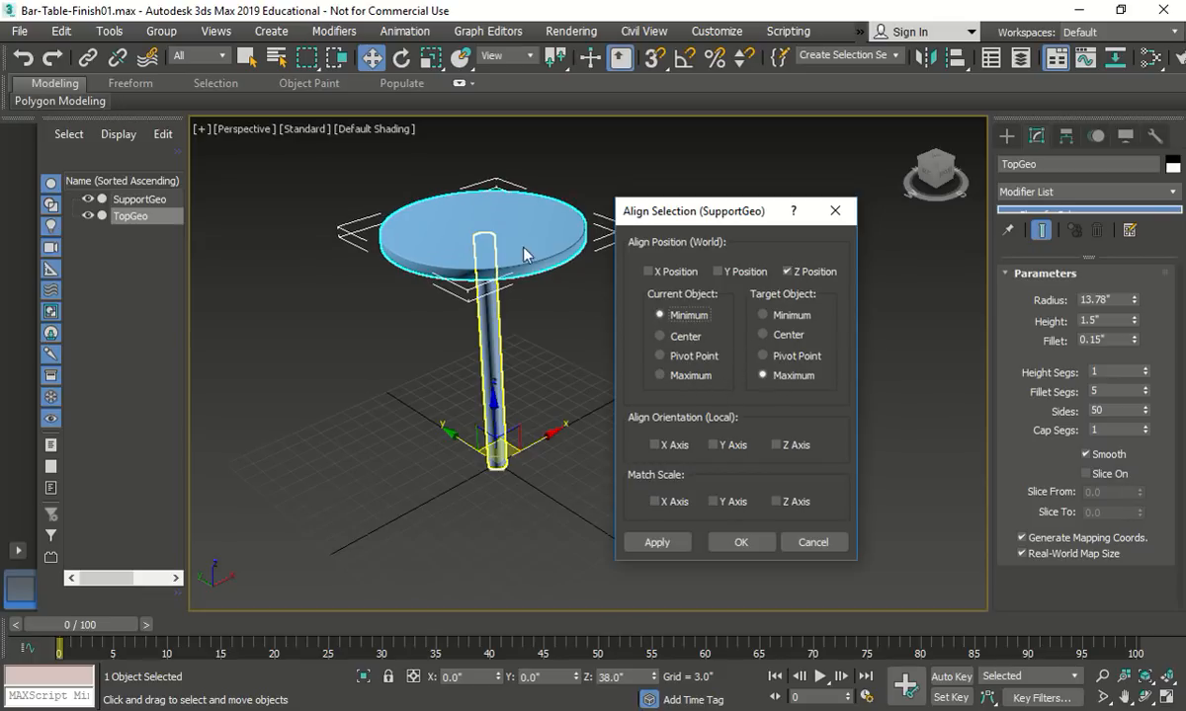
pyautogui.click(657, 542)
pyautogui.click(741, 543)
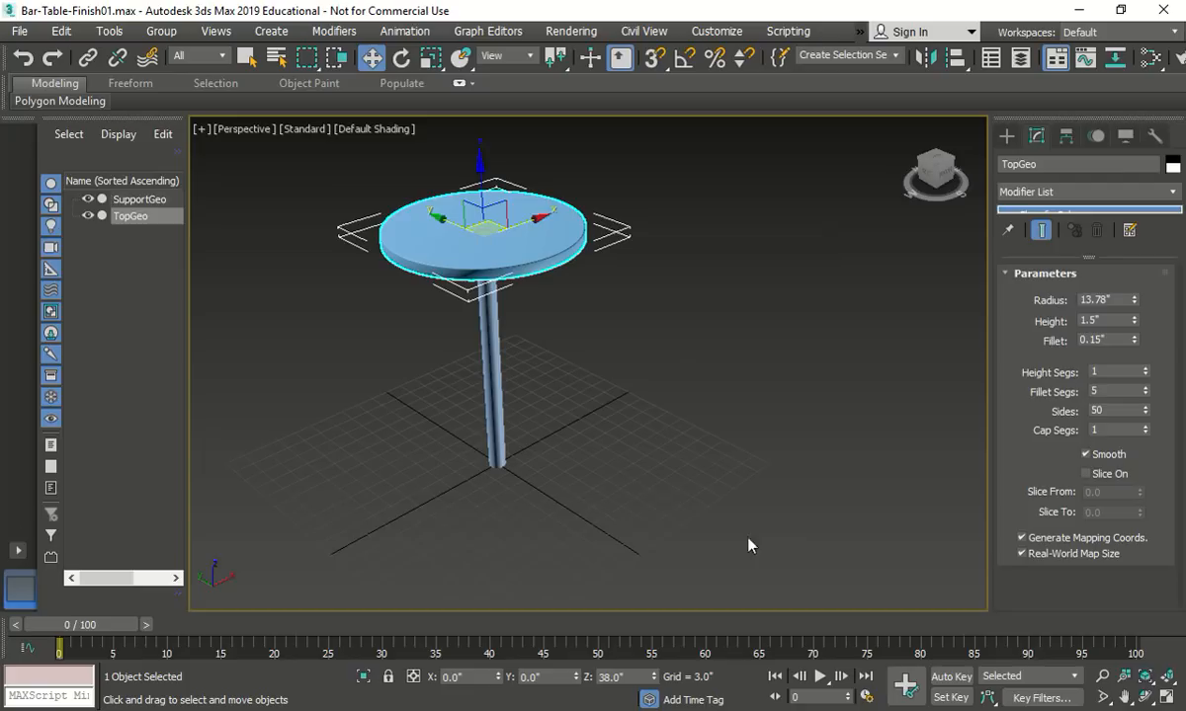
# Step: Save the scene as a new file version named Bar-Table-Finish02.max
pyautogui.click(1165, 697)
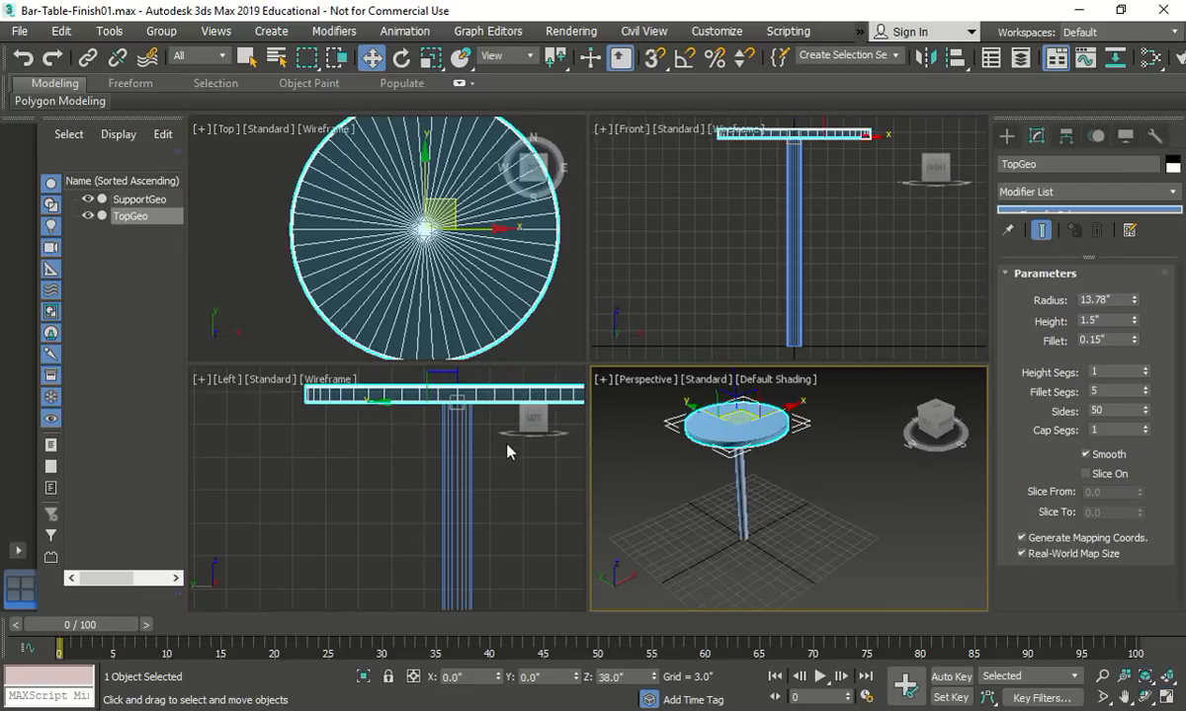
pyautogui.scroll(6, 456, 399)
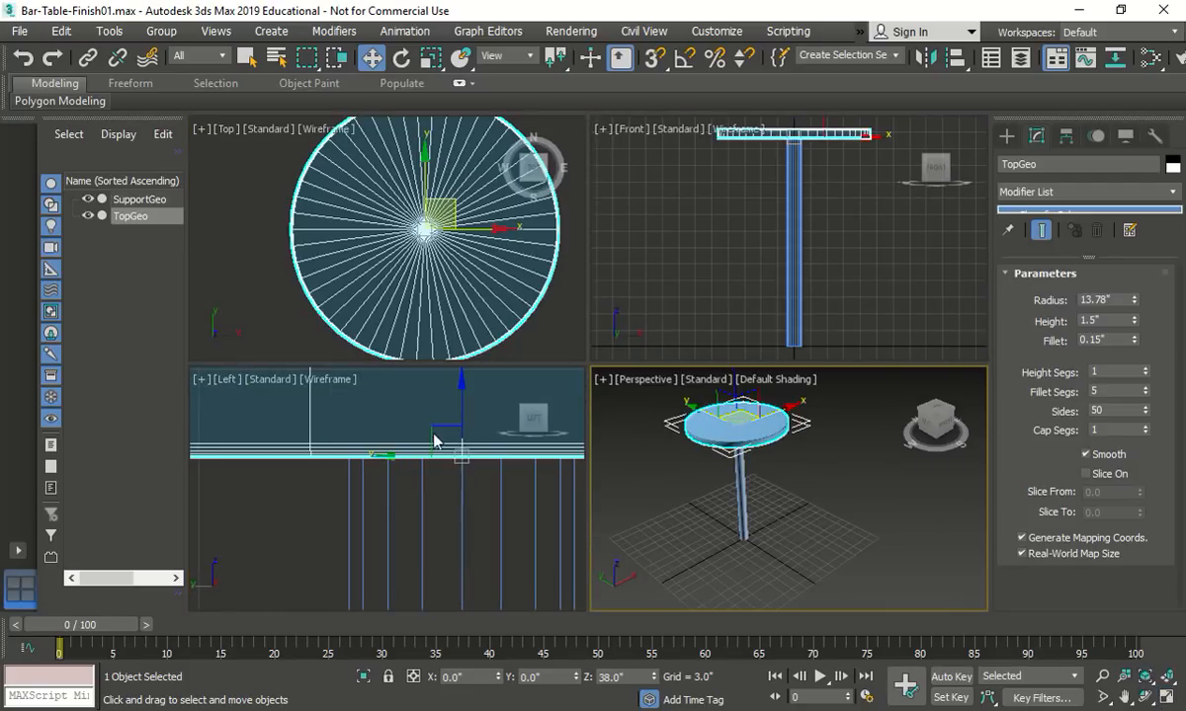
pyautogui.scroll(-3, 407, 446)
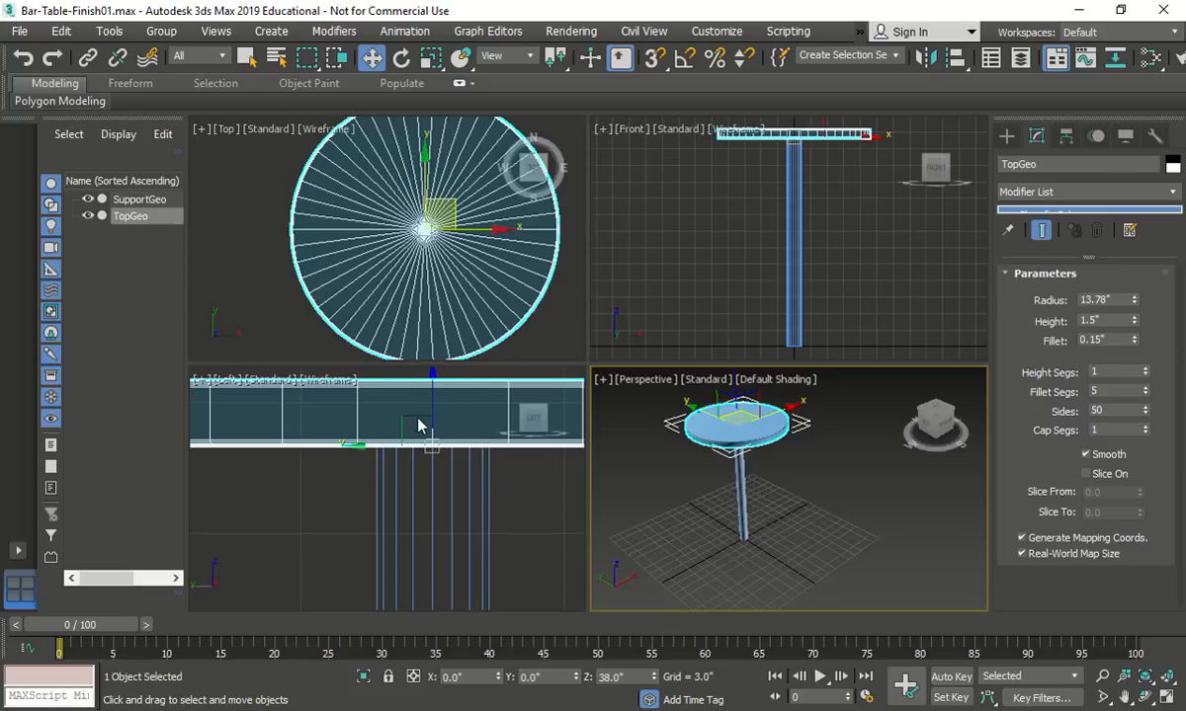
pyautogui.scroll(-5, 420, 420)
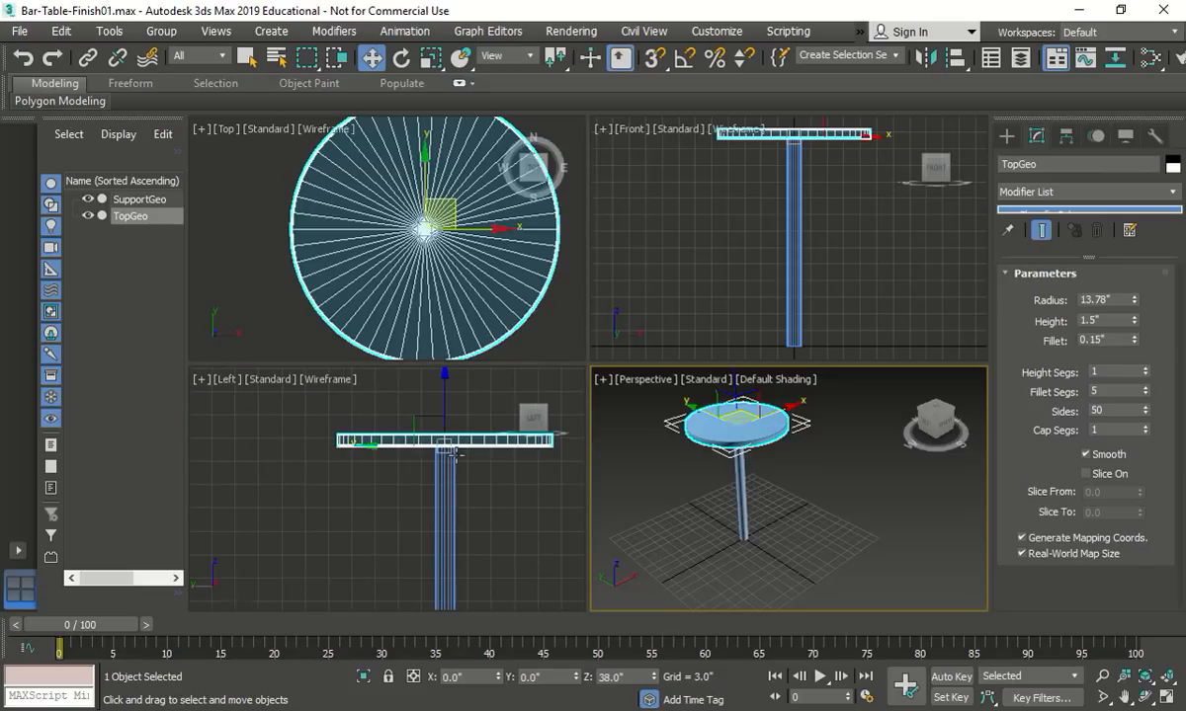
pyautogui.click(20, 30)
pyautogui.click(43, 171)
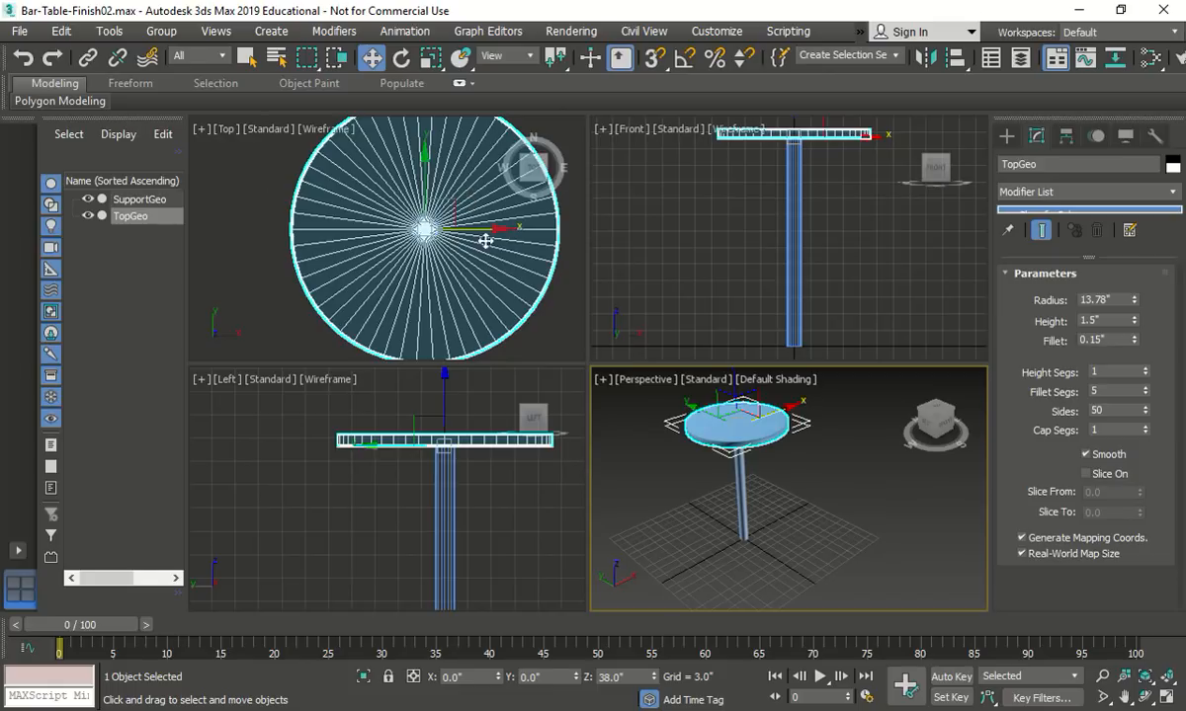
# Step: Maximize the Top viewport and start the Tube tool from the Standard Primitives
pyautogui.click(1168, 698)
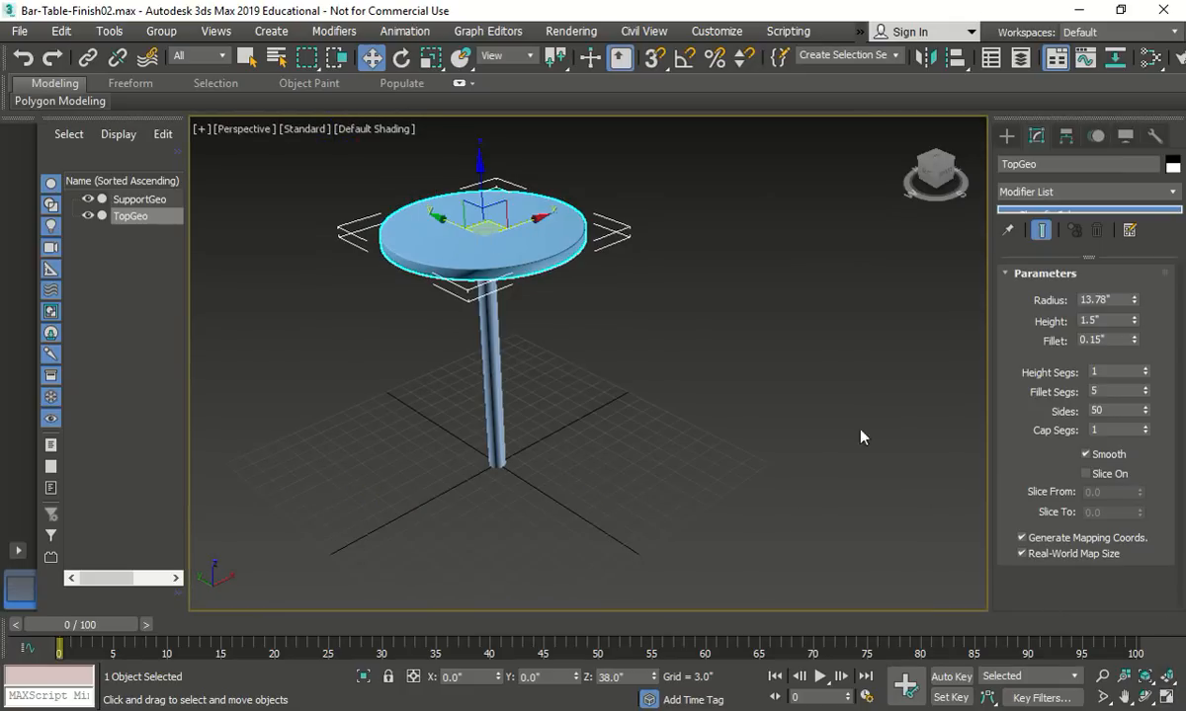
pyautogui.hotkey('alt', 'w')
pyautogui.rightClick(581, 299)
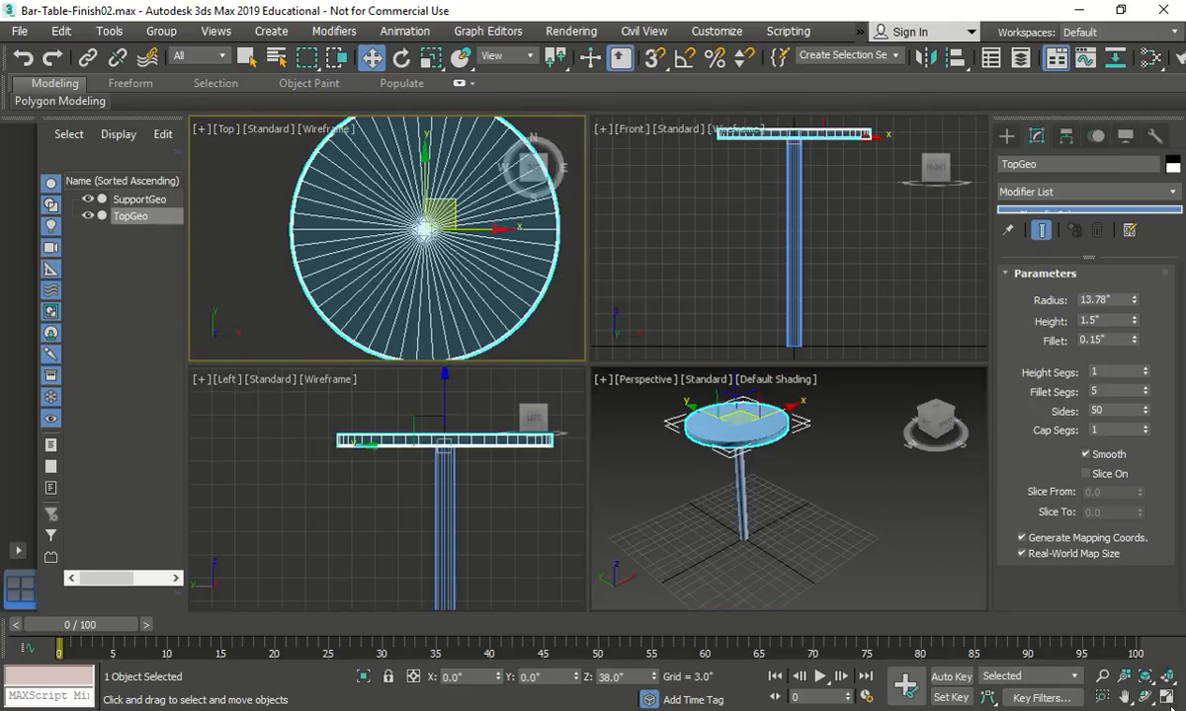
pyautogui.hotkey('alt', 'w')
pyautogui.scroll(-3, 616, 320)
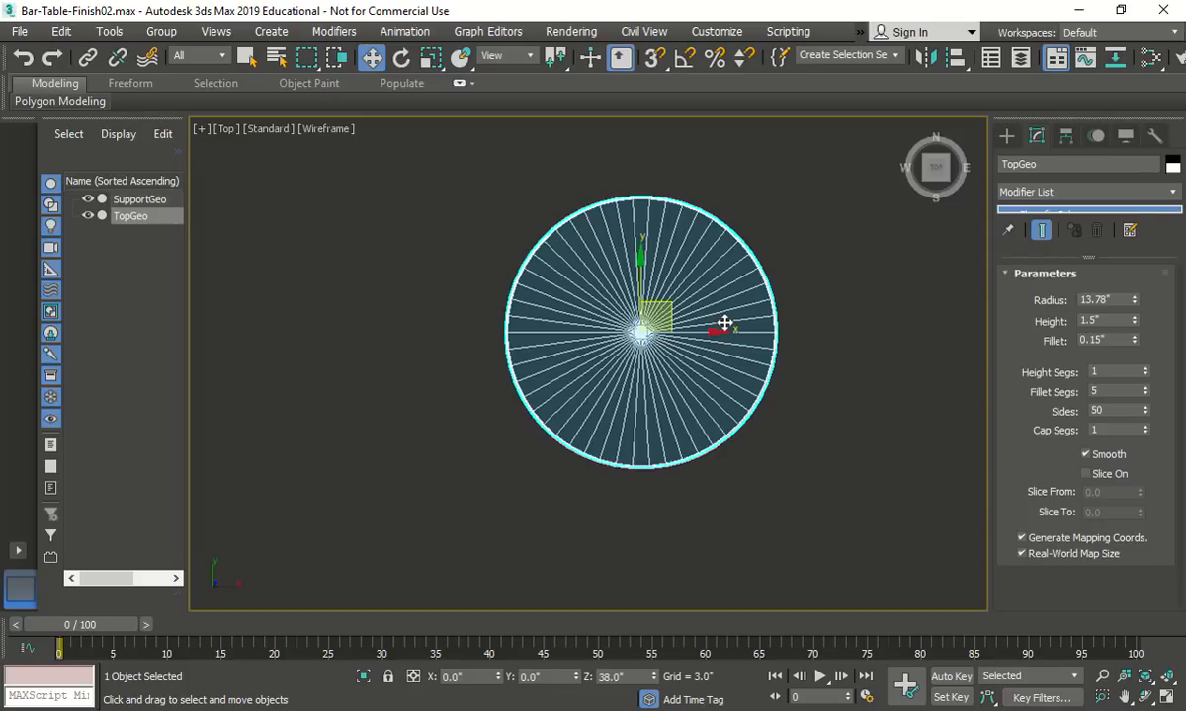
pyautogui.click(1007, 136)
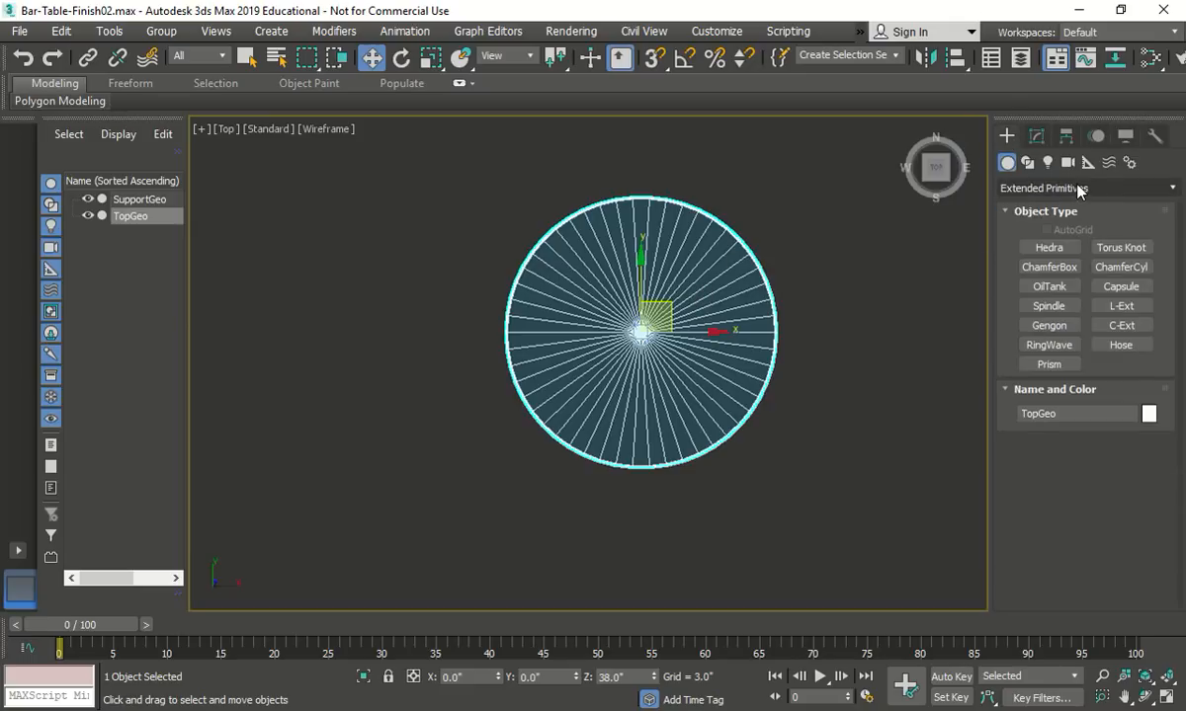
pyautogui.click(1079, 190)
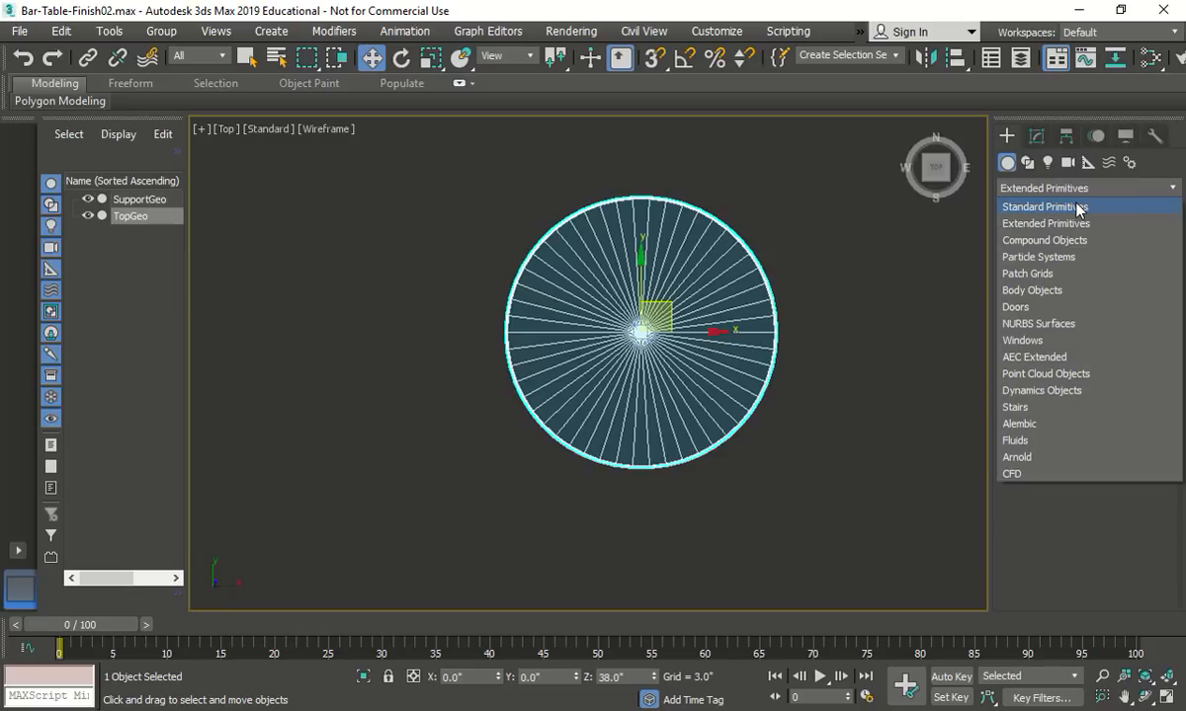
pyautogui.click(1079, 209)
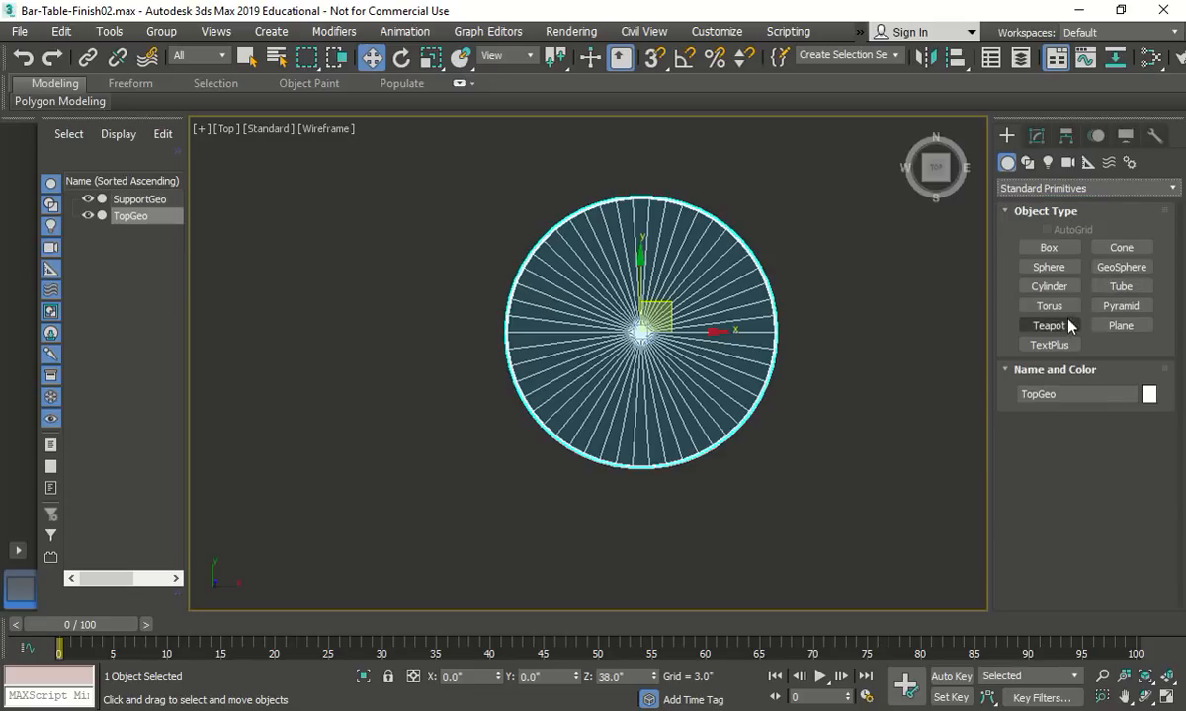
pyautogui.click(1132, 289)
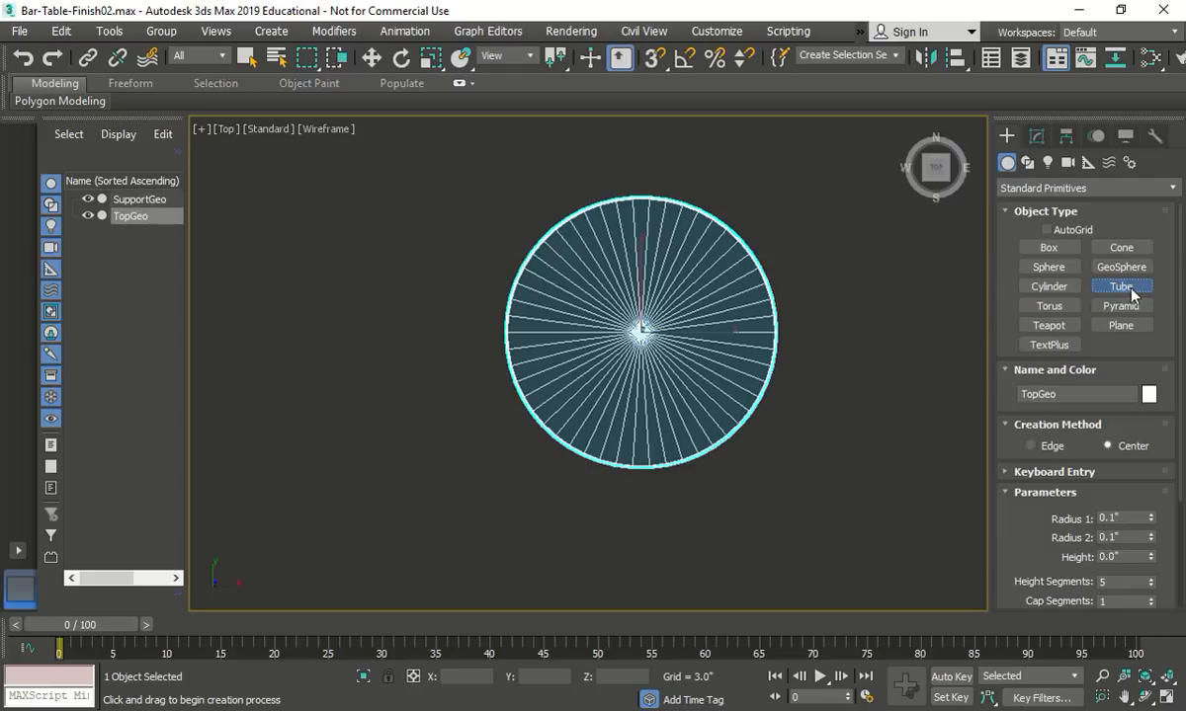
# Step: Enter the tube's keyboard-entry dimensions: inner radius 4", outer radius 1.3" and height 2"
pyautogui.scroll(-3, 1137, 432)
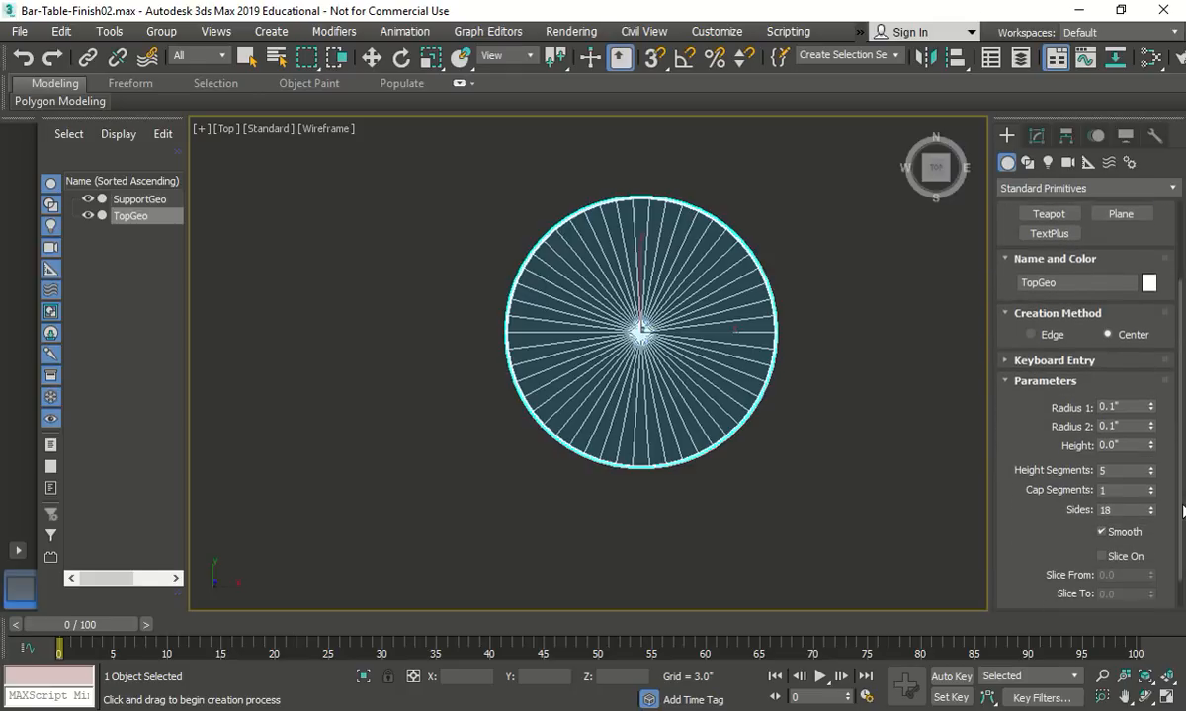
pyautogui.click(1053, 361)
pyautogui.click(1091, 451)
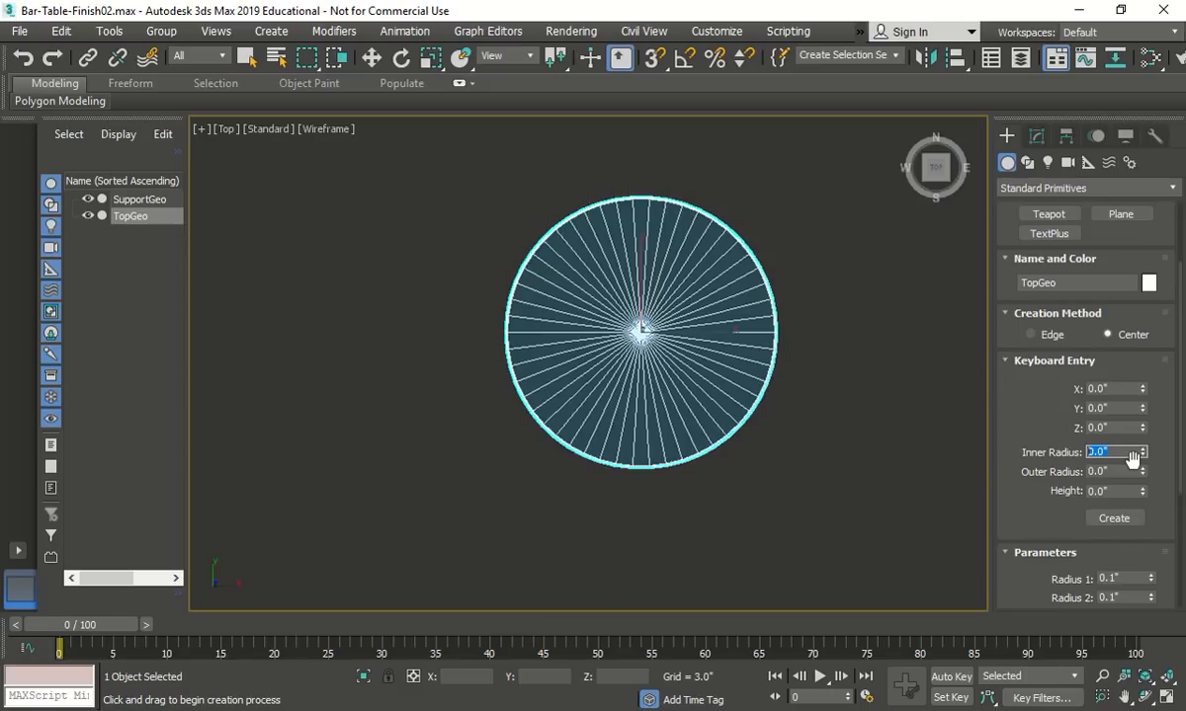
pyautogui.write('1')
pyautogui.moveTo(1112, 453); pyautogui.dragTo(1074, 450)
pyautogui.write('4')
pyautogui.press('Tab')
pyautogui.write('1.3')
pyautogui.press('Tab')
pyautogui.write('2')
# Step: Set the tube parameters to Radius 1 4", Radius 2 1.3", height 2" and 50 sides, and create it at the origin
pyautogui.moveTo(1179, 456); pyautogui.dragTo(1173, 520)
pyautogui.doubleClick(1120, 459)
pyautogui.write('4')
pyautogui.press('Tab')
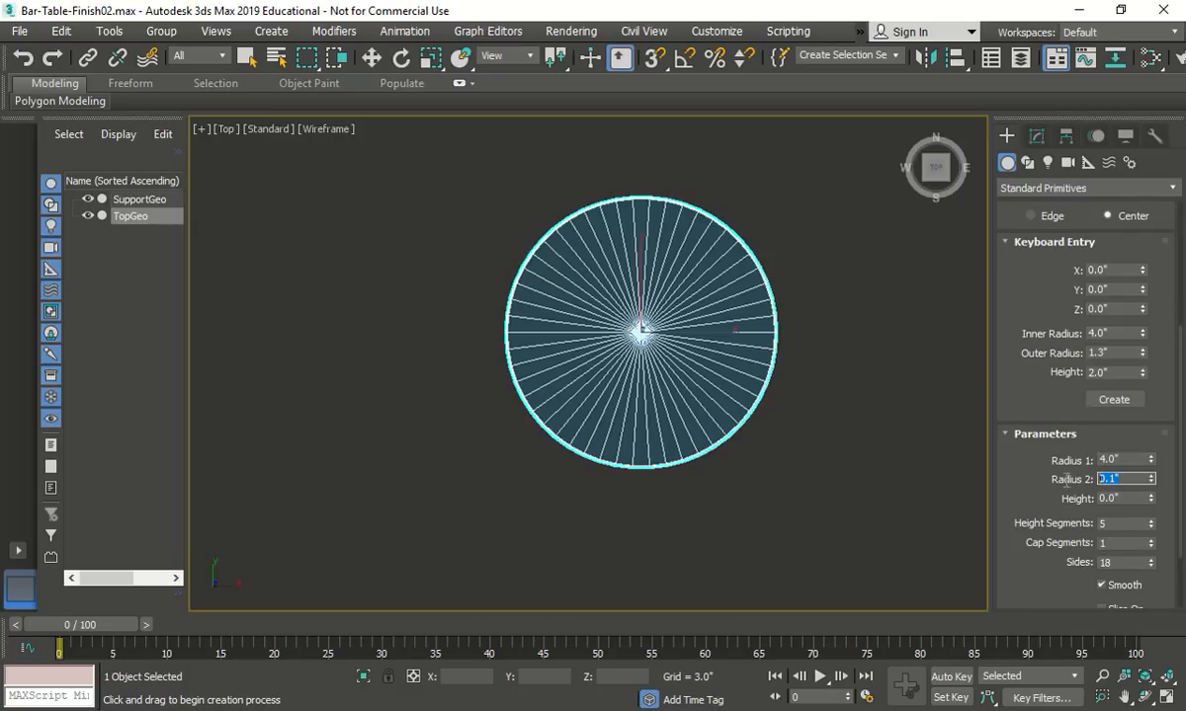
pyautogui.write('1.3')
pyautogui.press('Tab')
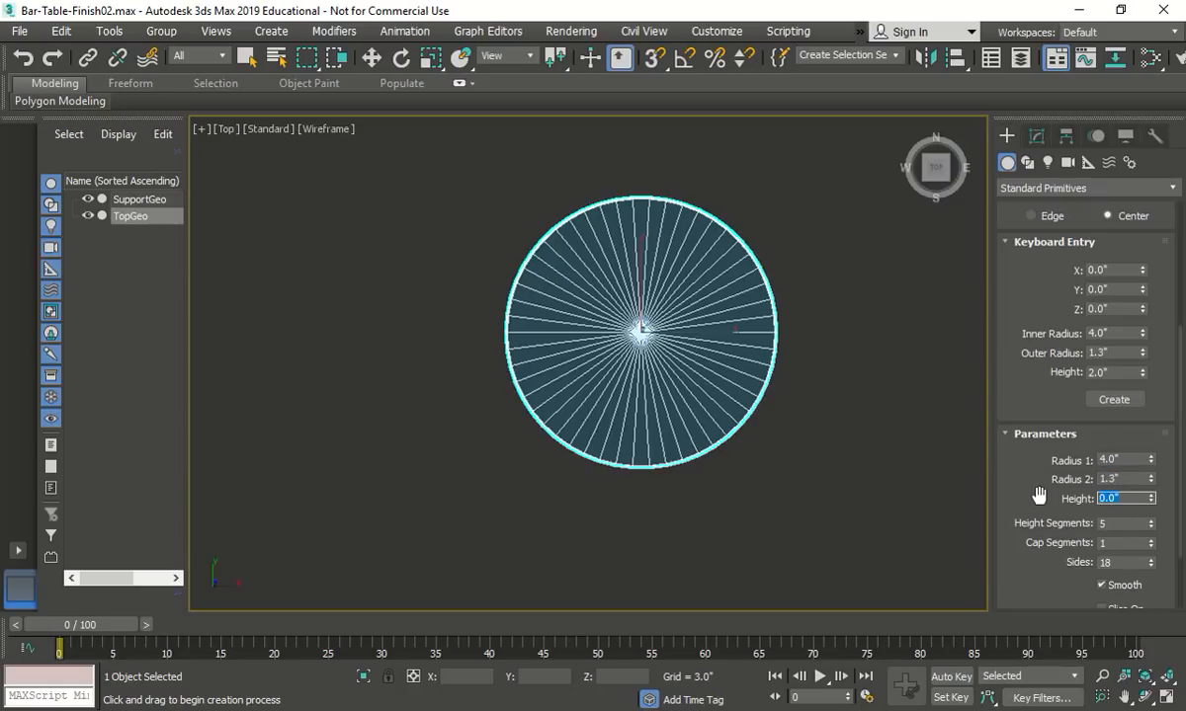
pyautogui.write('2')
pyautogui.press('Tab')
pyautogui.press('Tab')
pyautogui.press('Tab')
pyautogui.write('50')
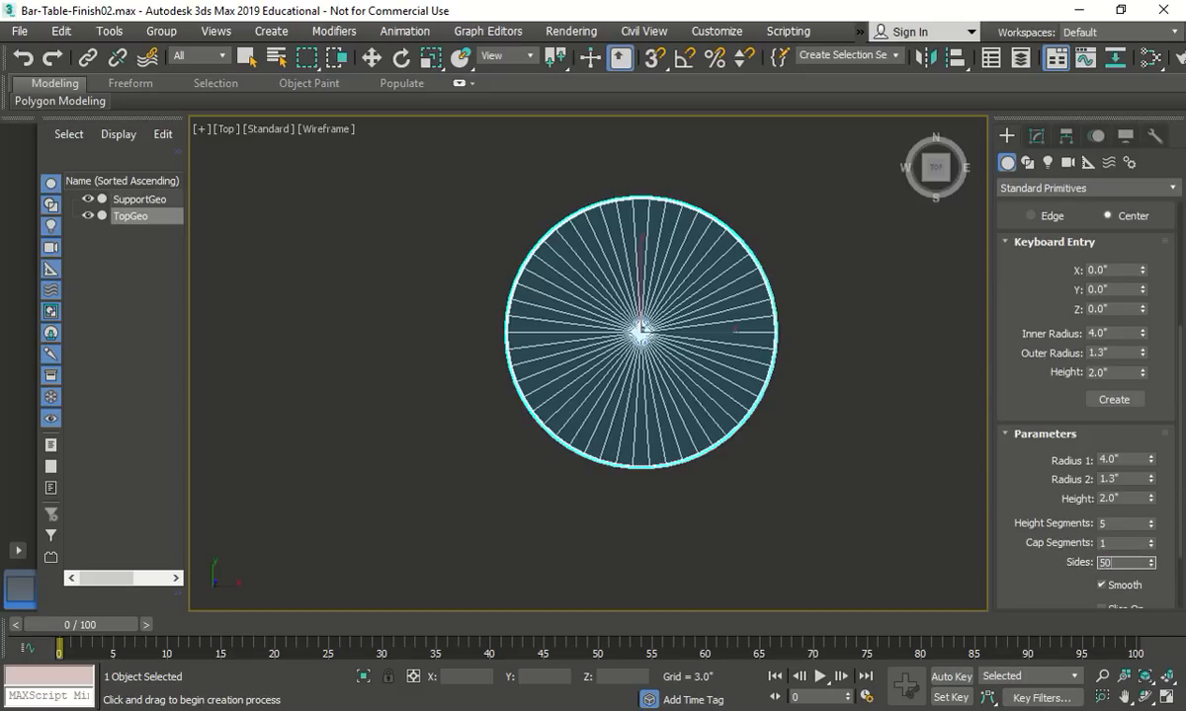
pyautogui.click(1114, 399)
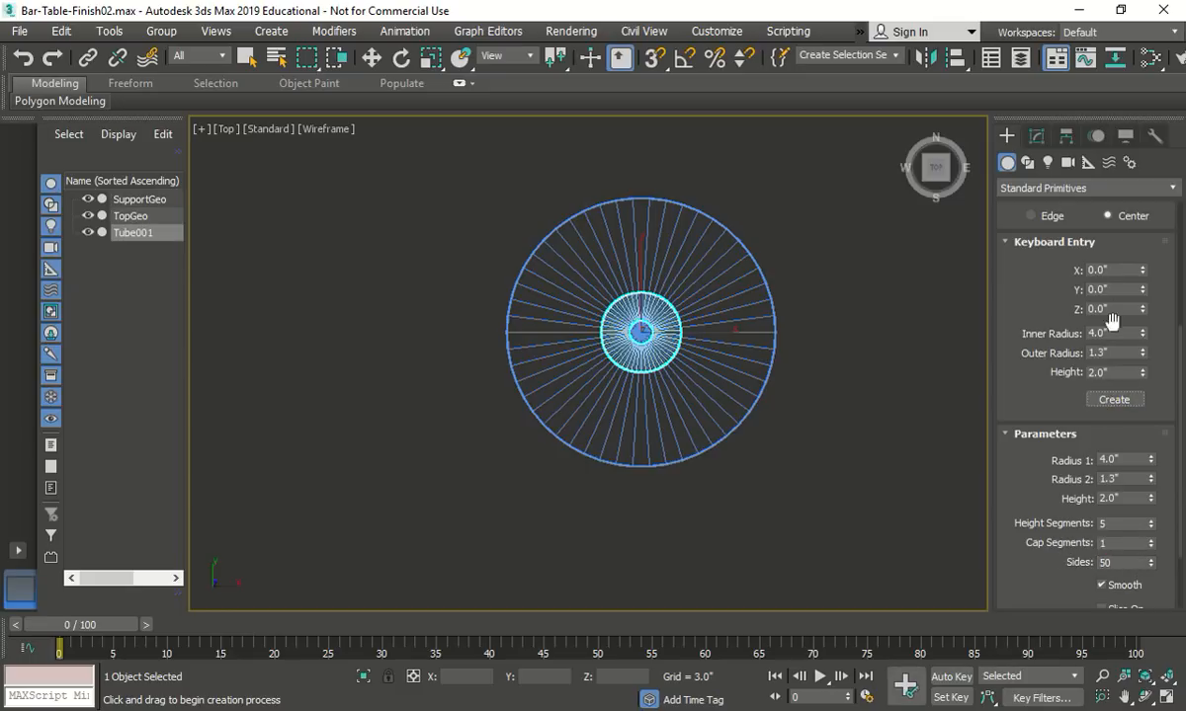
# Step: Rename the new tube as tubeGeo and deselect it
pyautogui.click(1037, 136)
pyautogui.press('w')
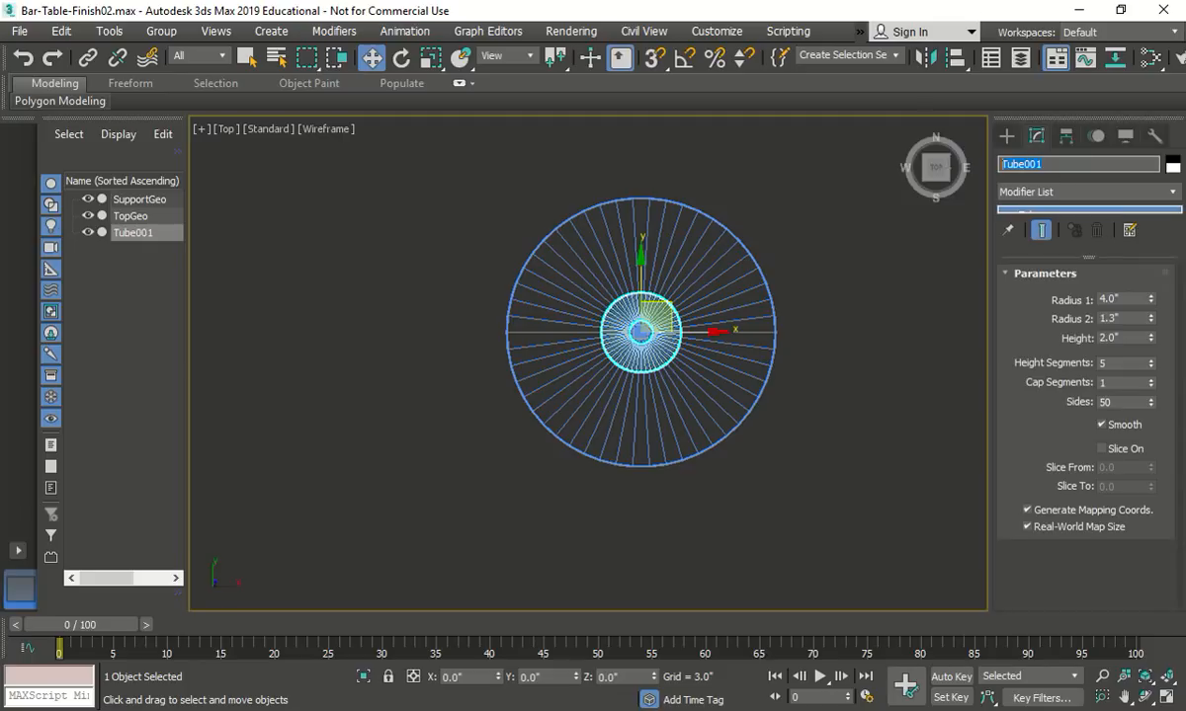
pyautogui.write('tubeGE')
pyautogui.press('BackSpace')
pyautogui.write('eo')
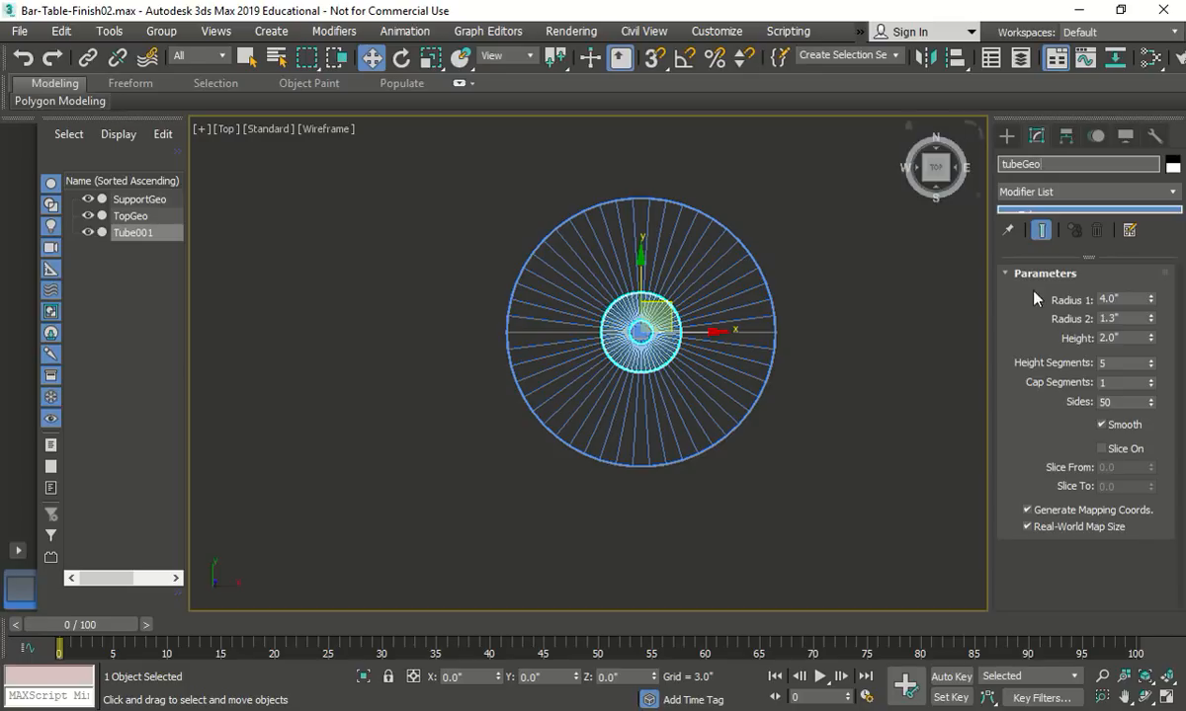
pyautogui.click(905, 359)
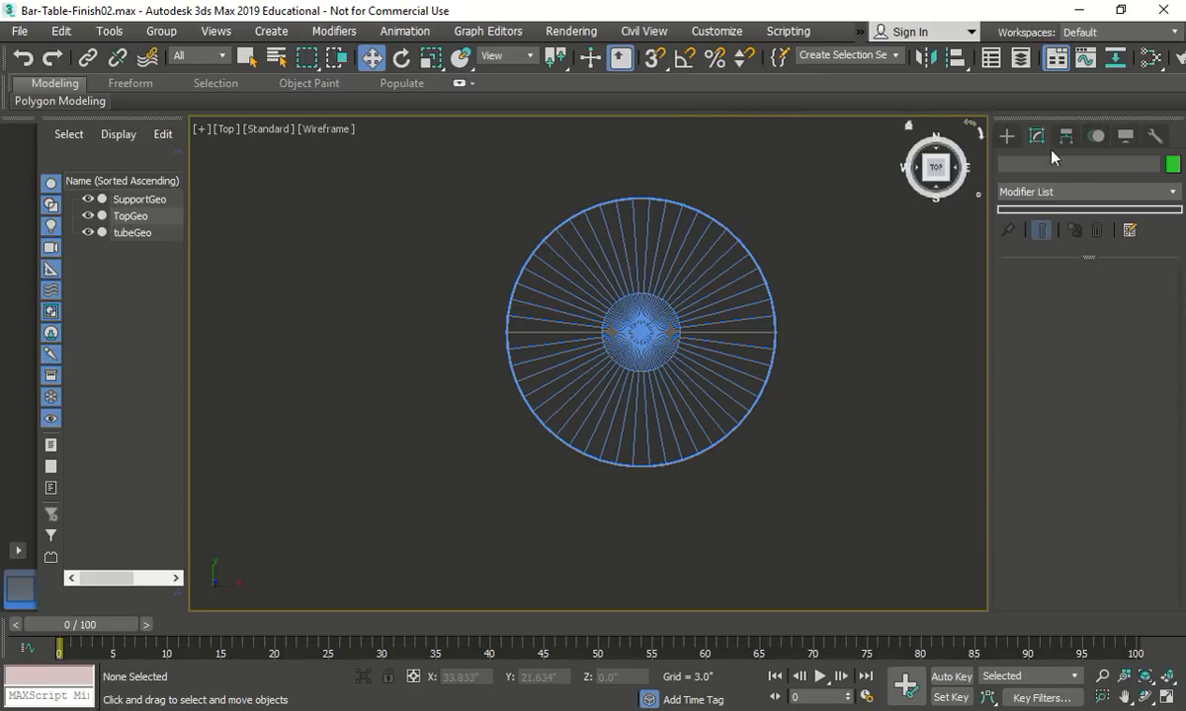
# Step: Start a ChamferBox from the Extended Primitives with keyboard-entry length 2.1", width 12.8", height 1.6" and fillet 0.1"
pyautogui.click(1006, 137)
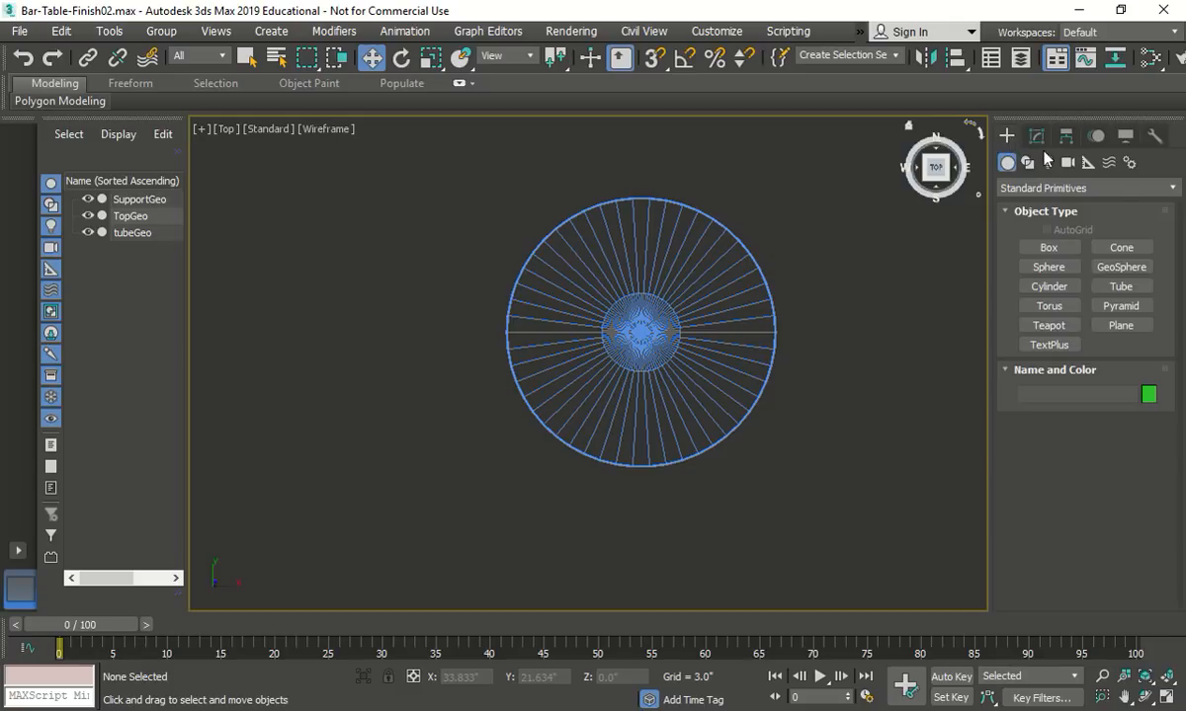
pyautogui.click(1067, 188)
pyautogui.click(1058, 224)
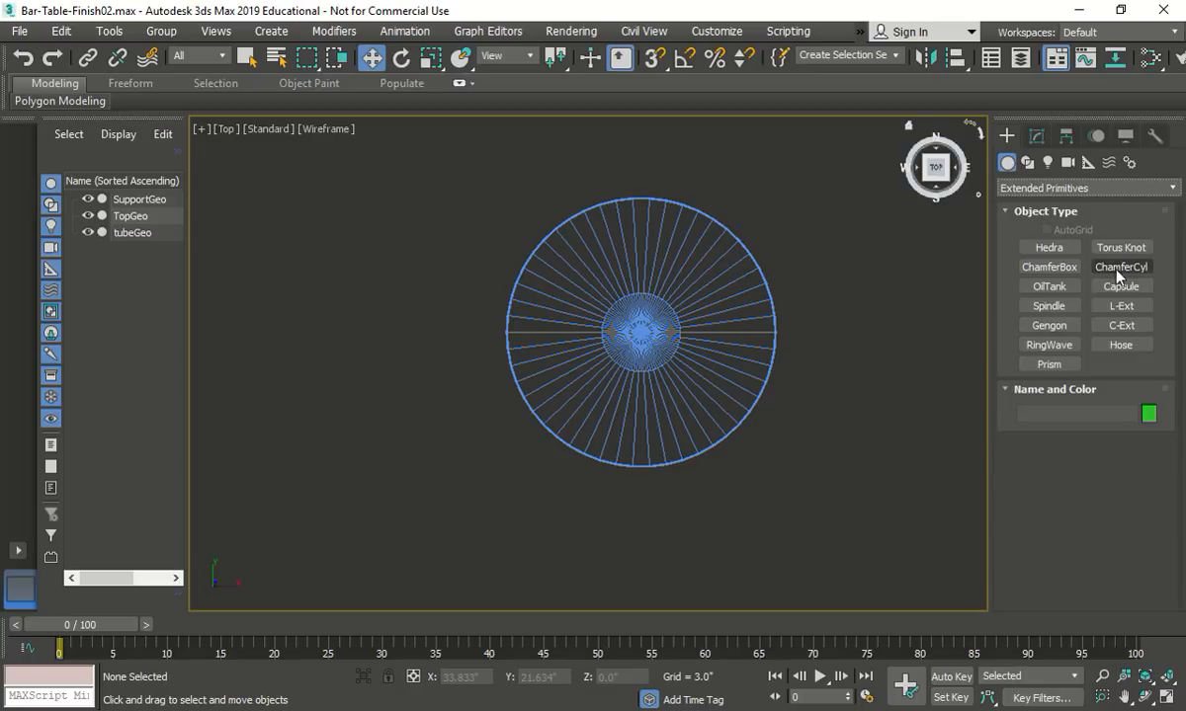
pyautogui.click(1064, 266)
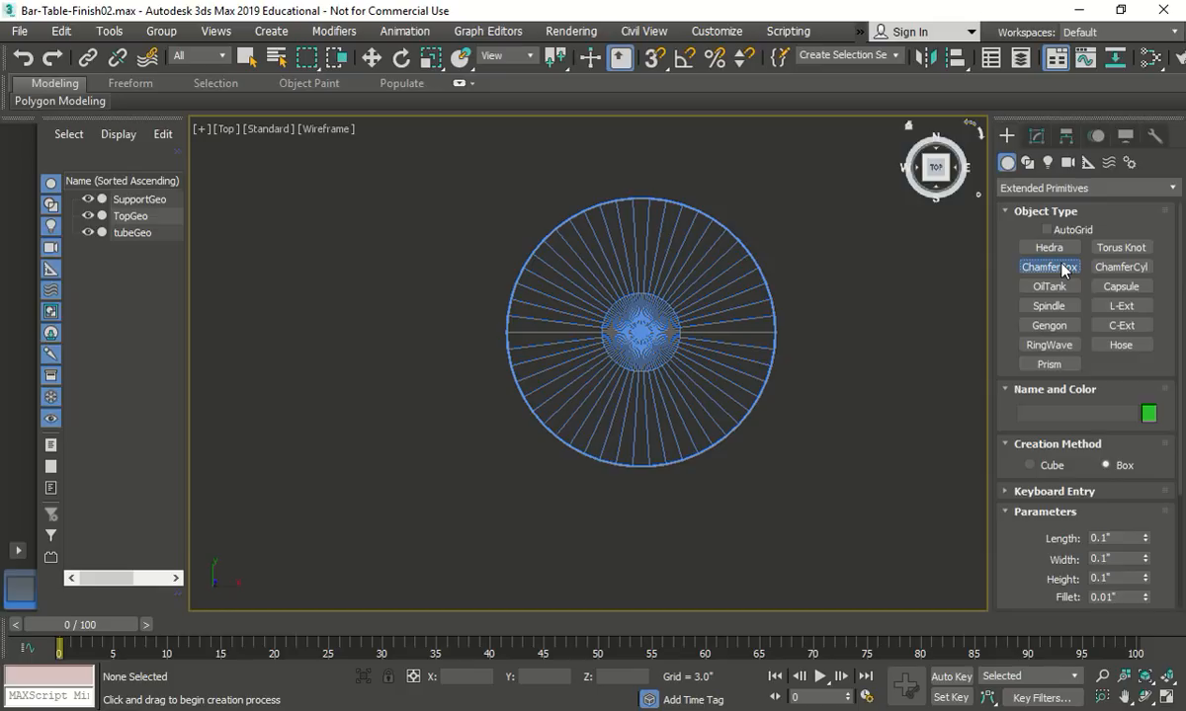
pyautogui.moveTo(1178, 397); pyautogui.dragTo(1173, 536)
pyautogui.click(1059, 328)
pyautogui.click(1106, 423)
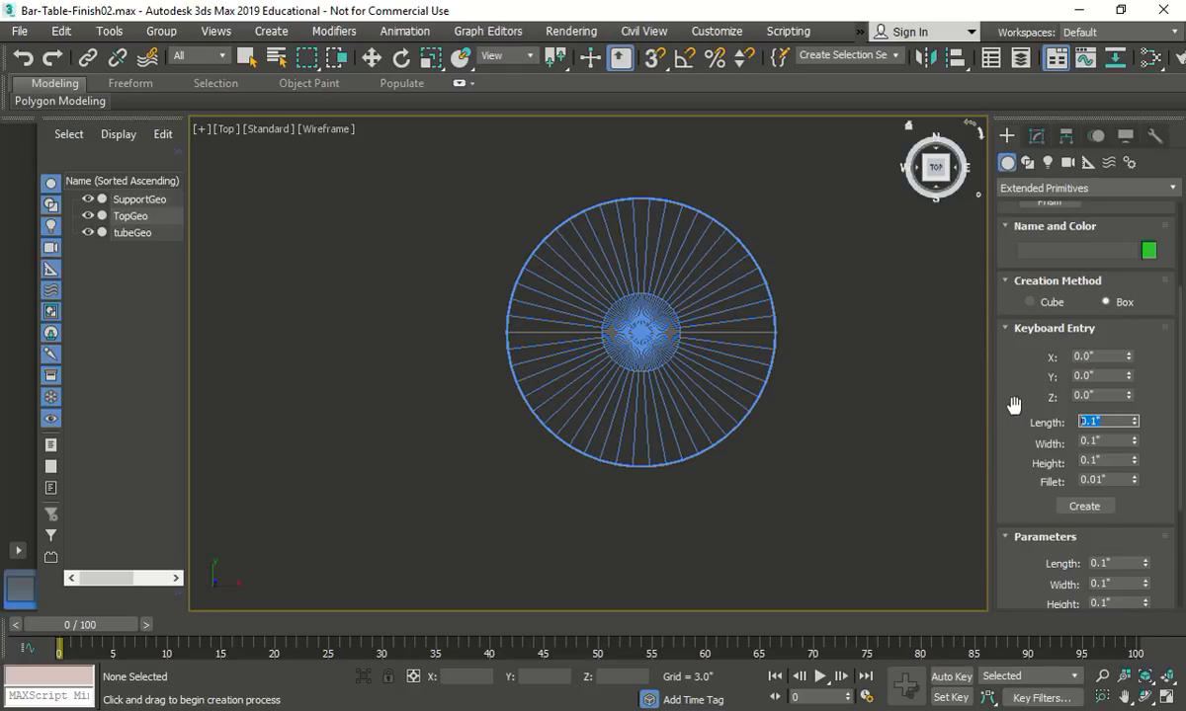
pyautogui.write('2.1')
pyautogui.press('Tab')
pyautogui.write('12.8')
pyautogui.press('Tab')
pyautogui.write('1.6')
pyautogui.press('Tab')
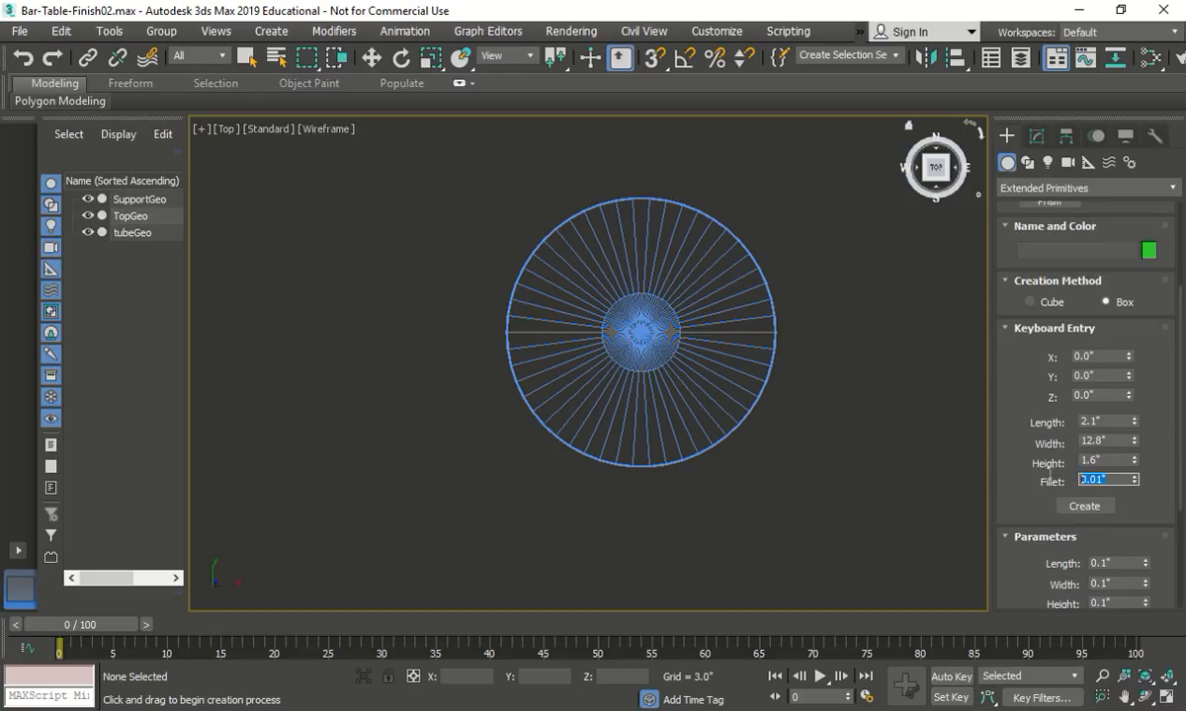
pyautogui.write('0.1')
# Step: Set the chamfer box parameters to length 2.1", width 12.8", height 1.6" and fillet 0.1"
pyautogui.moveTo(1179, 447); pyautogui.dragTo(1178, 509)
pyautogui.doubleClick(1115, 439)
pyautogui.write('2.1')
pyautogui.press('Tab')
pyautogui.write('12.8')
pyautogui.press('Tab')
pyautogui.write('1.6')
pyautogui.press('Return')
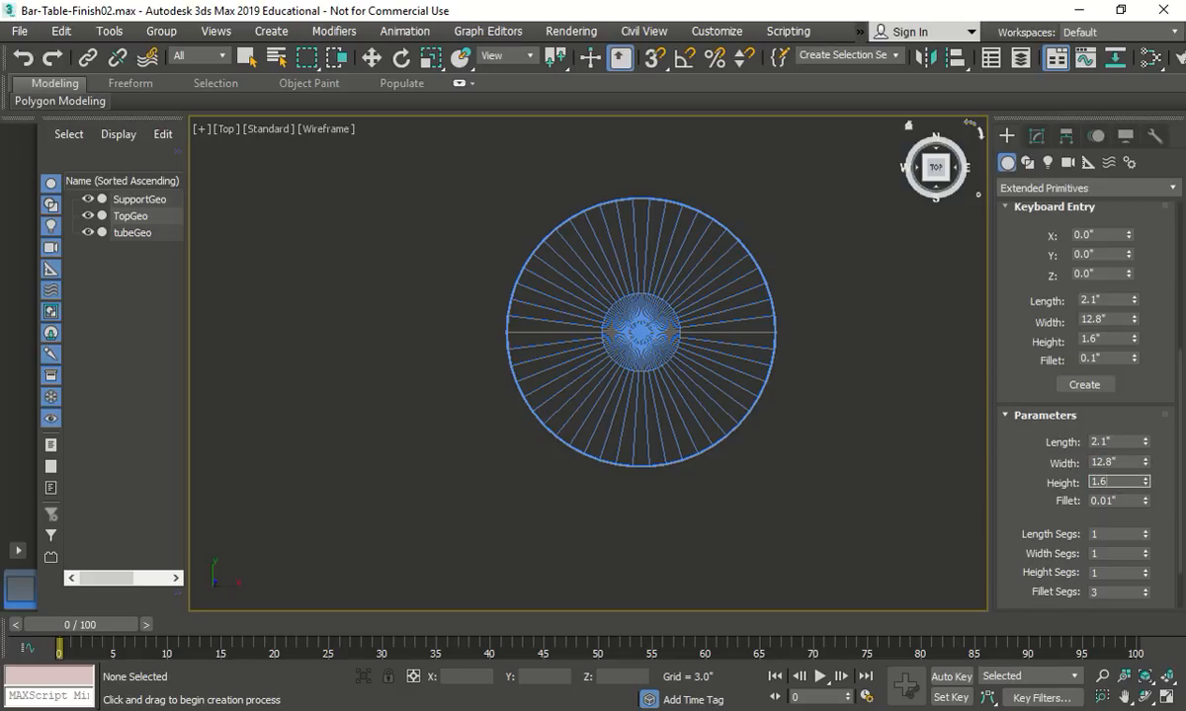
pyautogui.press('Tab')
pyautogui.write('0.1')
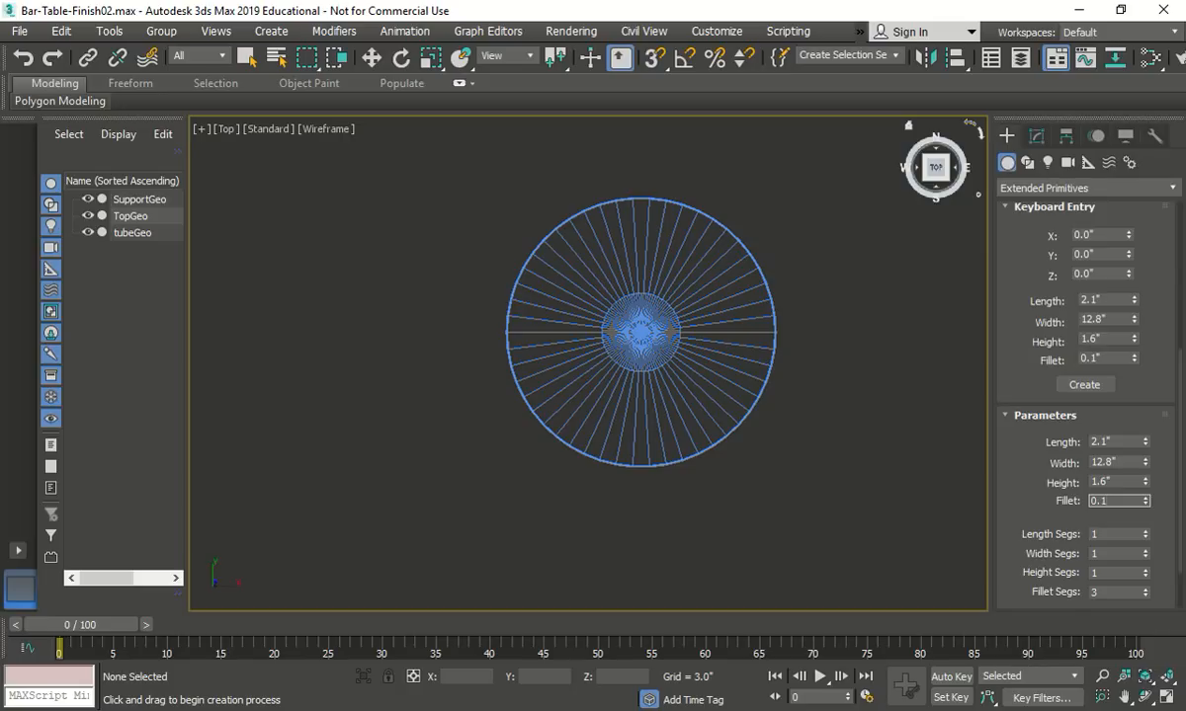
# Step: Set the fillet segments to 6 and create the chamfer box at the origin
pyautogui.click(1105, 592)
pyautogui.doubleClick(1105, 592)
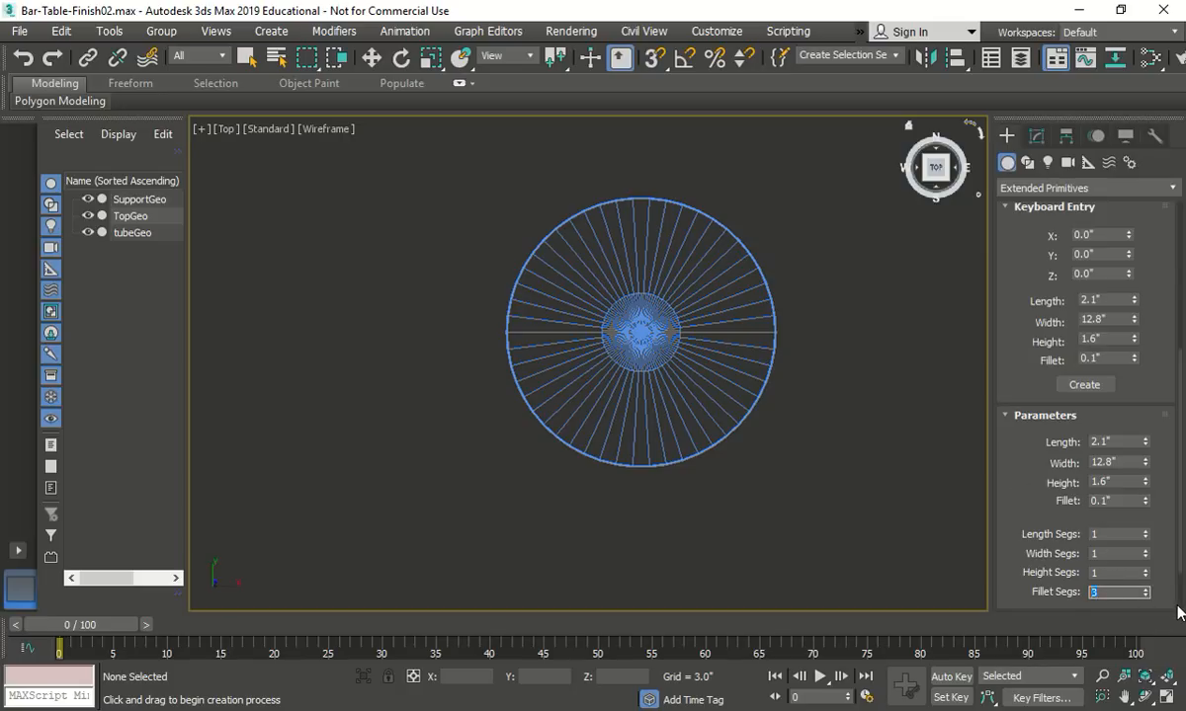
pyautogui.write('6')
pyautogui.click(1096, 387)
# Step: Rename the new chamfer box as legGeo and deselect it
pyautogui.click(1037, 136)
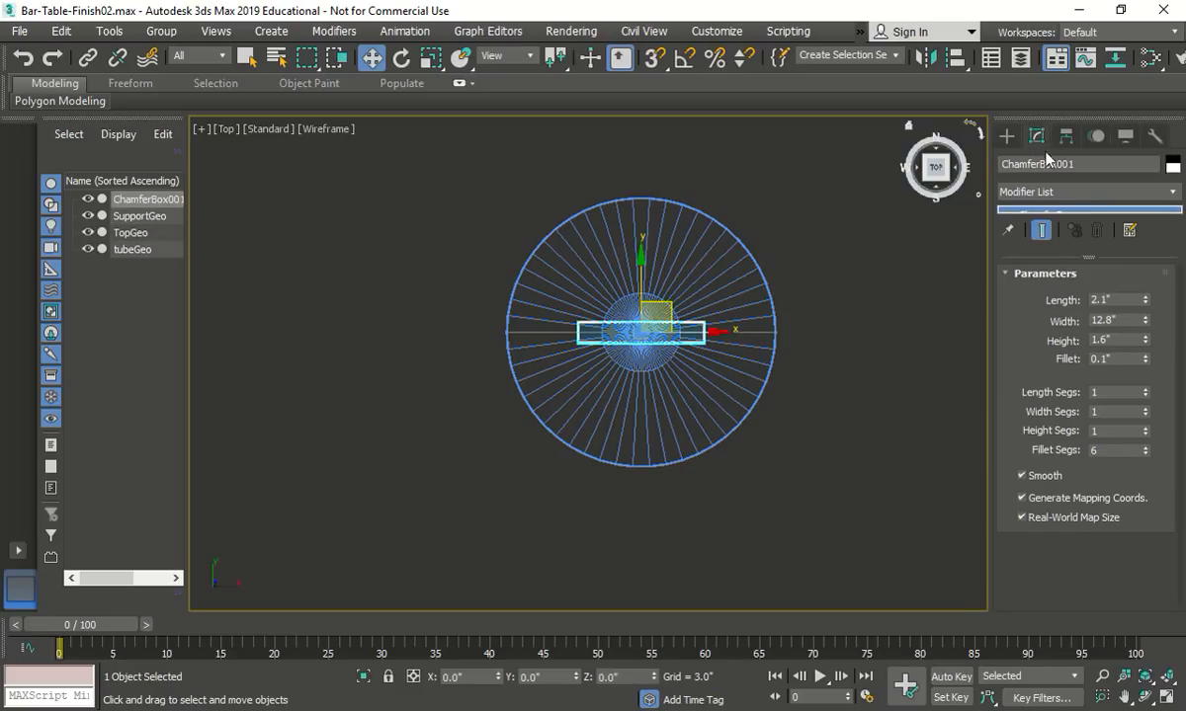
pyautogui.click(1038, 164)
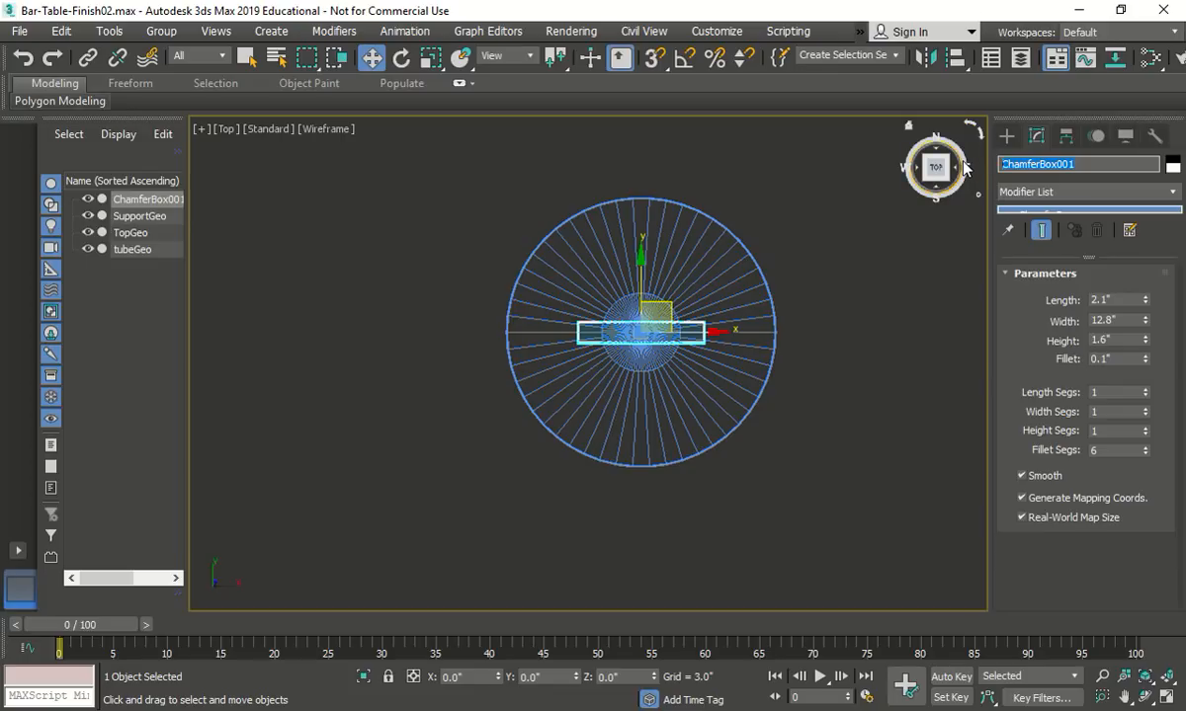
pyautogui.write('legGeo')
pyautogui.click(856, 393)
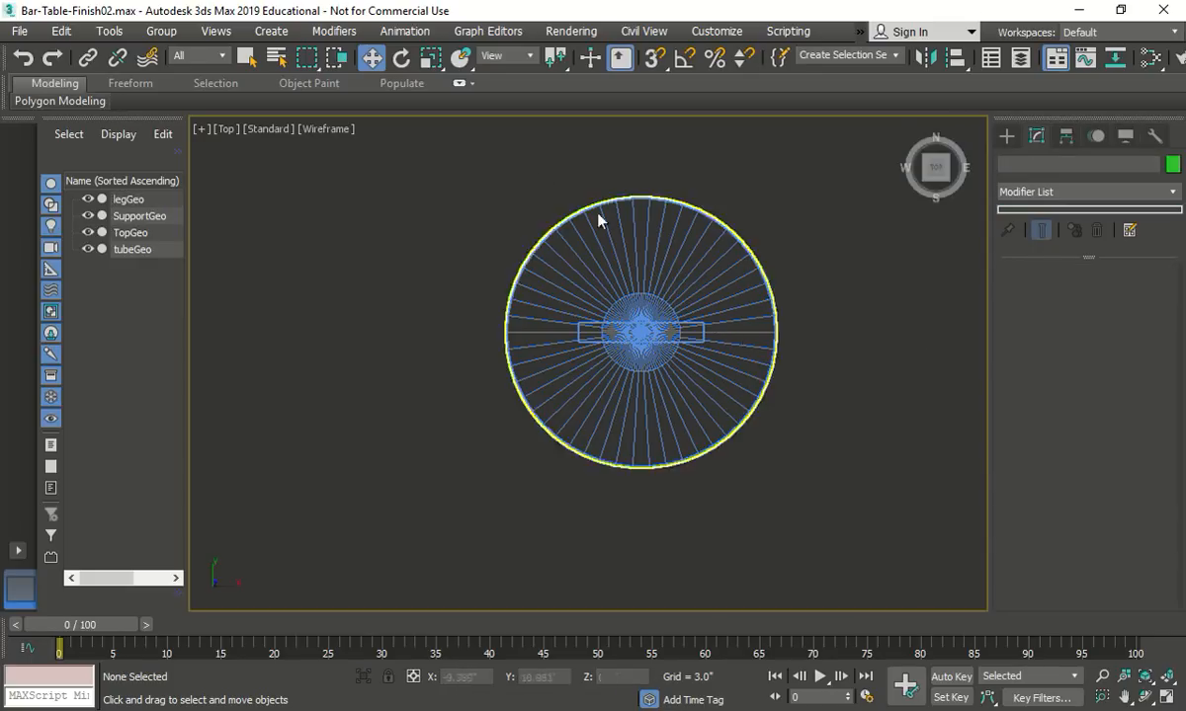
# Step: Restore the four-viewport layout and apply a Taper modifier to legGeo
pyautogui.click(1167, 697)
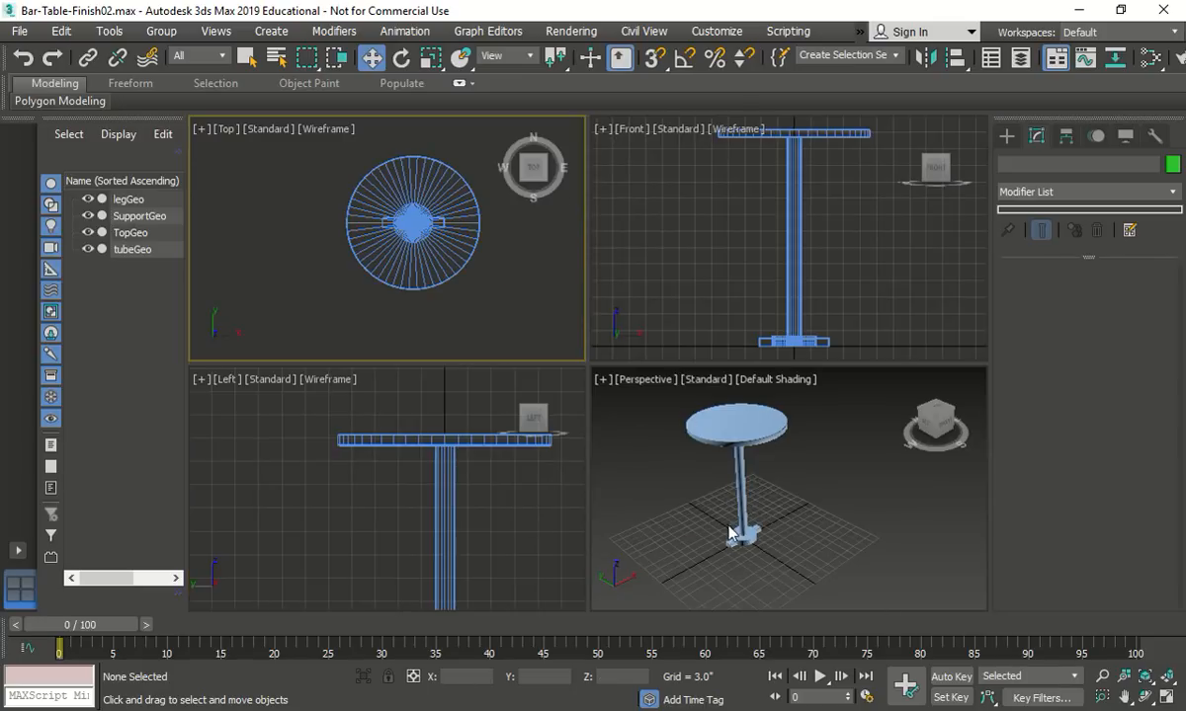
pyautogui.scroll(5, 745, 538)
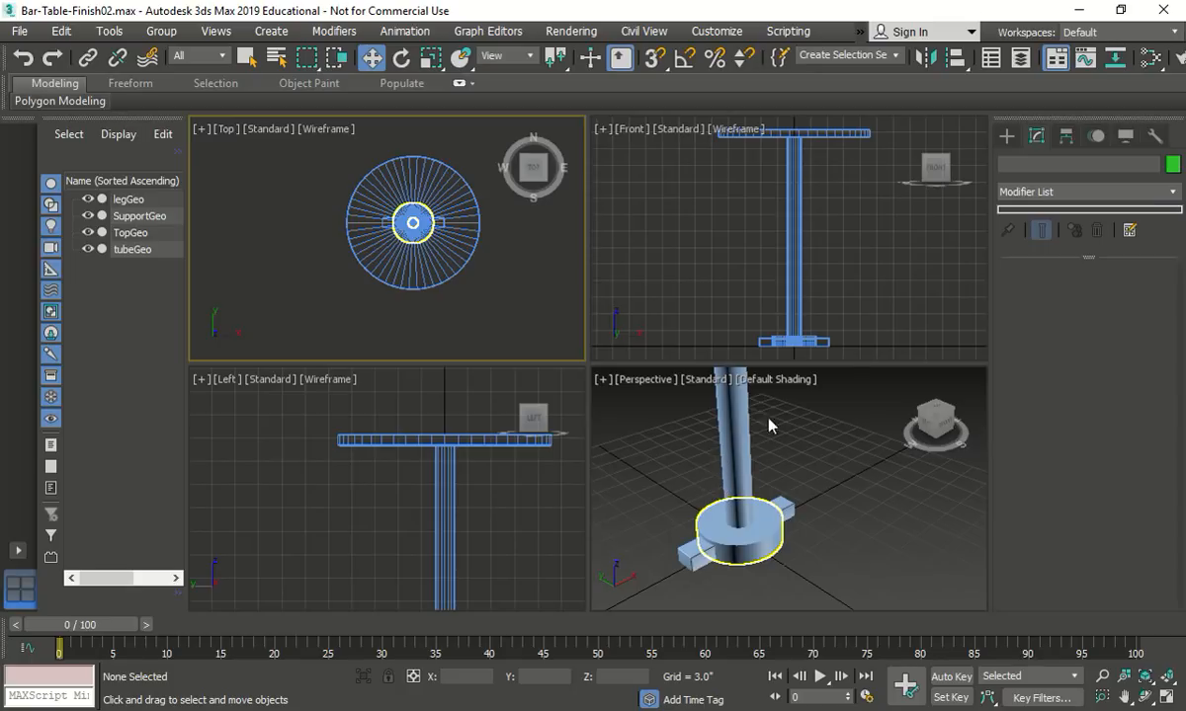
pyautogui.click(800, 513)
pyautogui.click(785, 511)
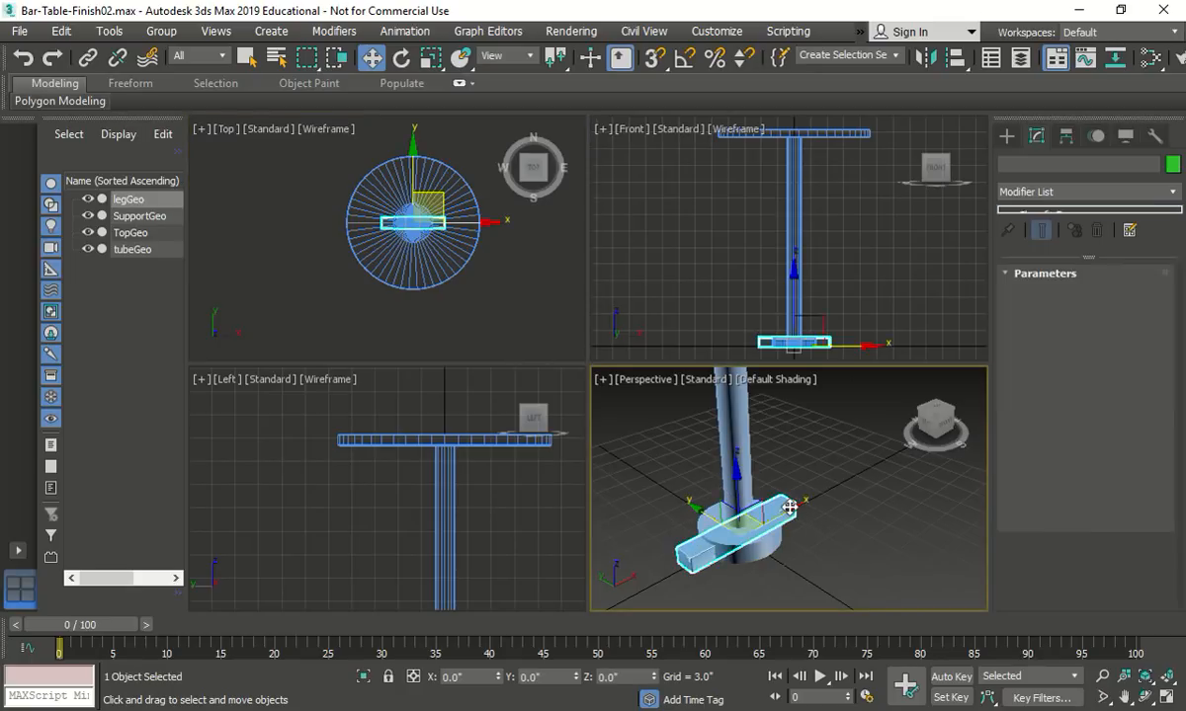
pyautogui.click(1000, 191)
pyautogui.click(1000, 191)
pyautogui.click(1173, 191)
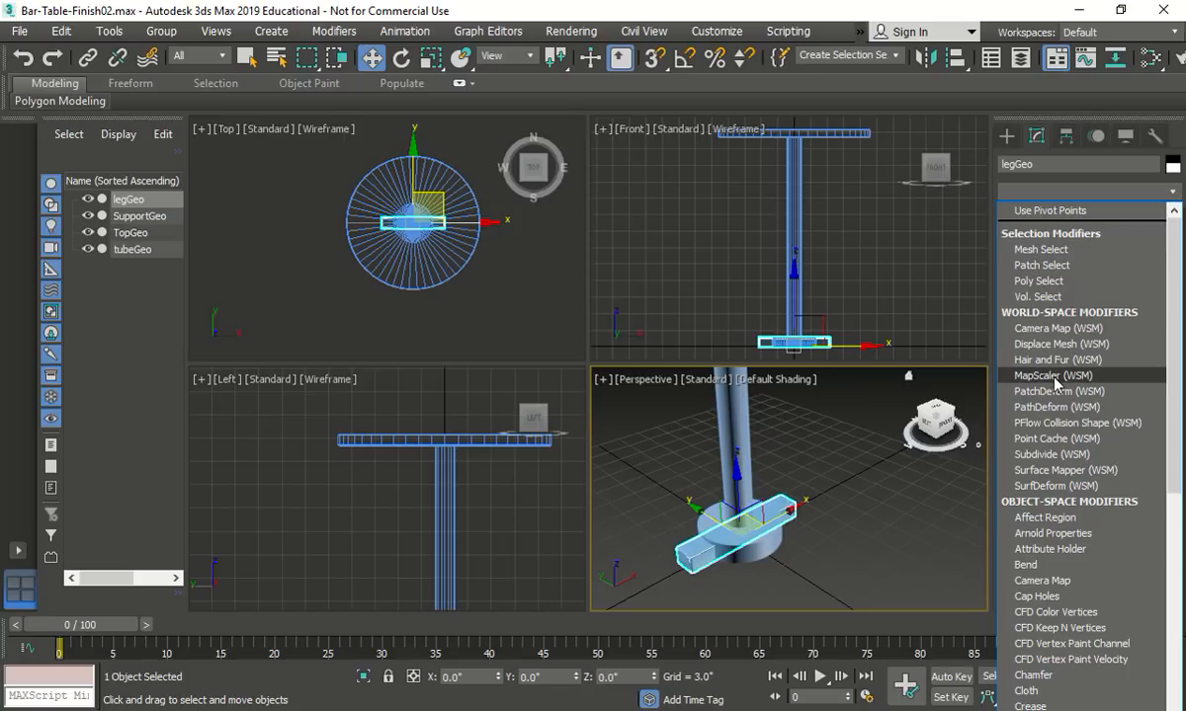
pyautogui.press('t')
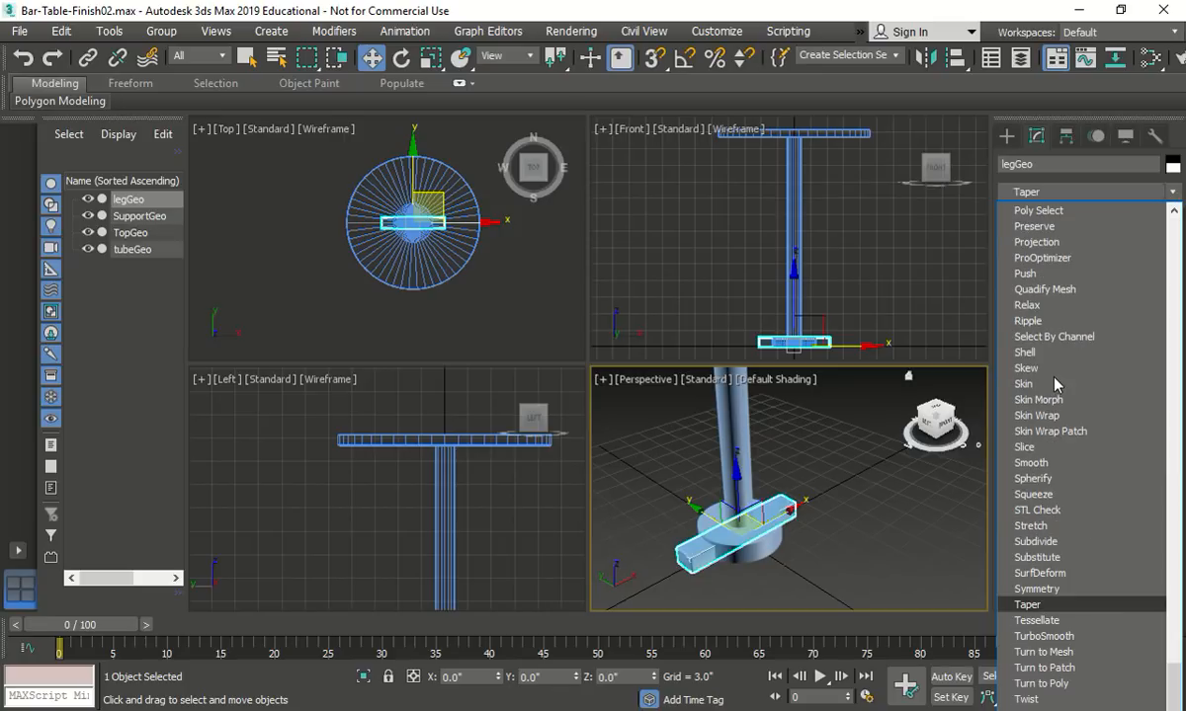
pyautogui.click(1027, 605)
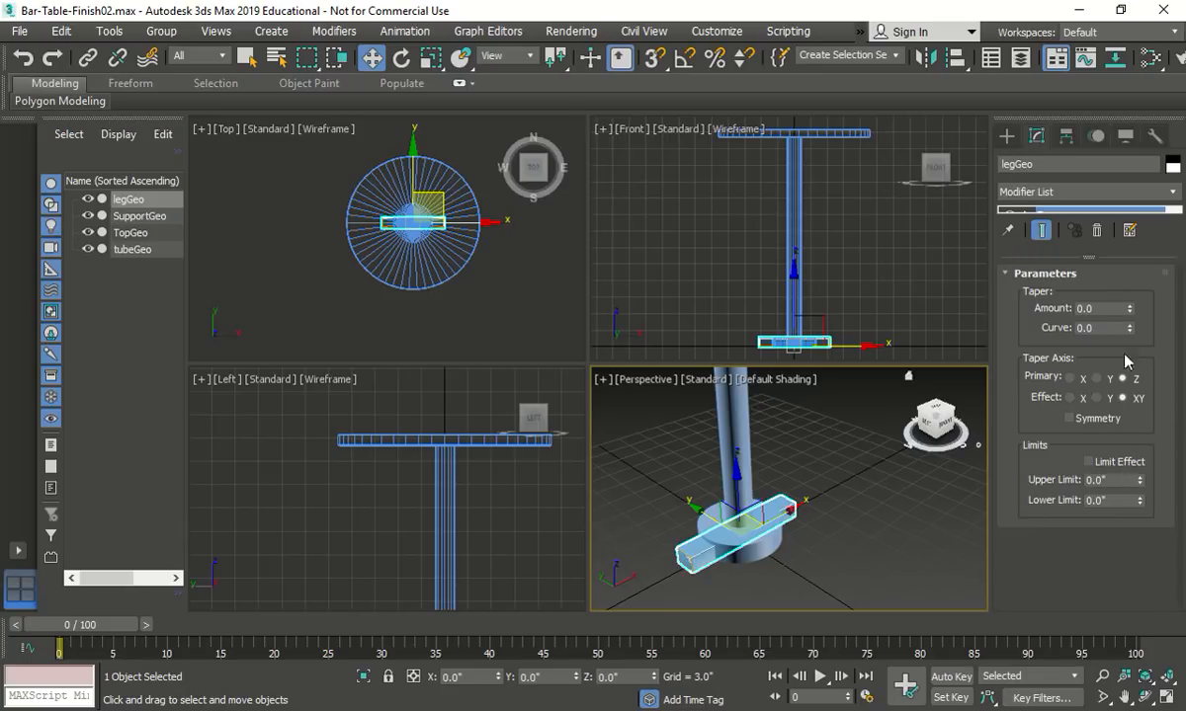
# Step: Set the taper amount to -0.64 with X as the primary axis, and deselect legGeo
pyautogui.moveTo(1104, 306); pyautogui.dragTo(1051, 306)
pyautogui.write('-0.64')
pyautogui.click(1068, 379)
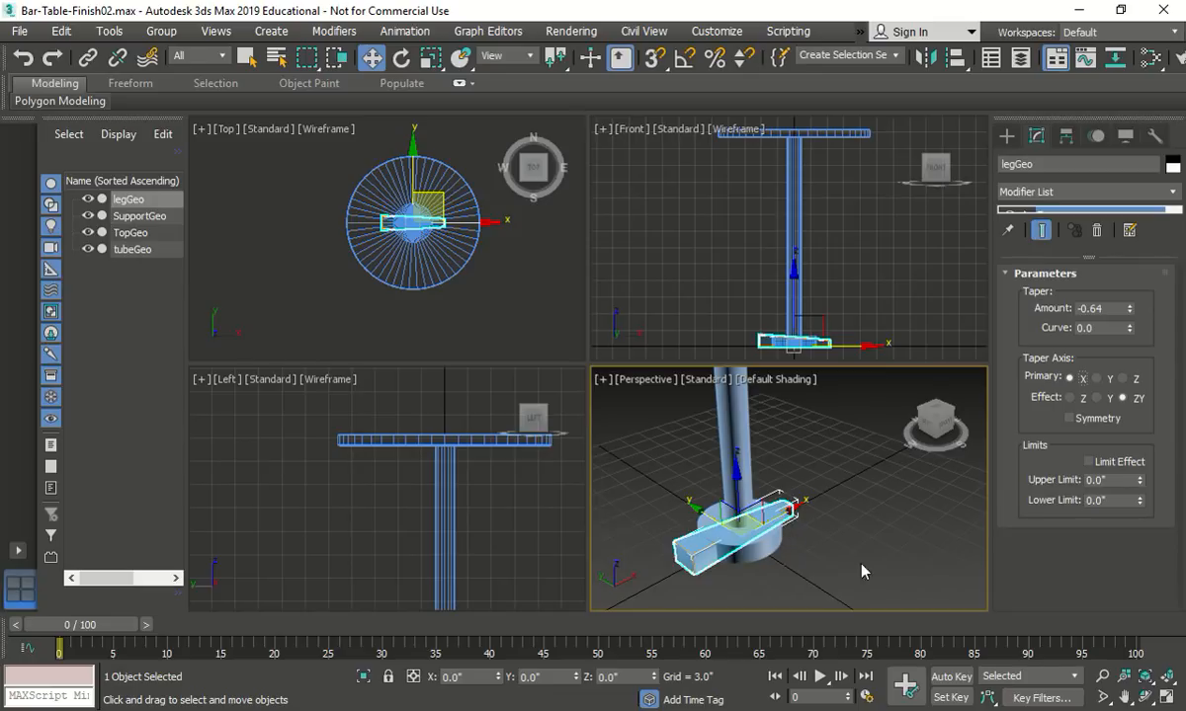
pyautogui.click(1006, 135)
pyautogui.click(833, 521)
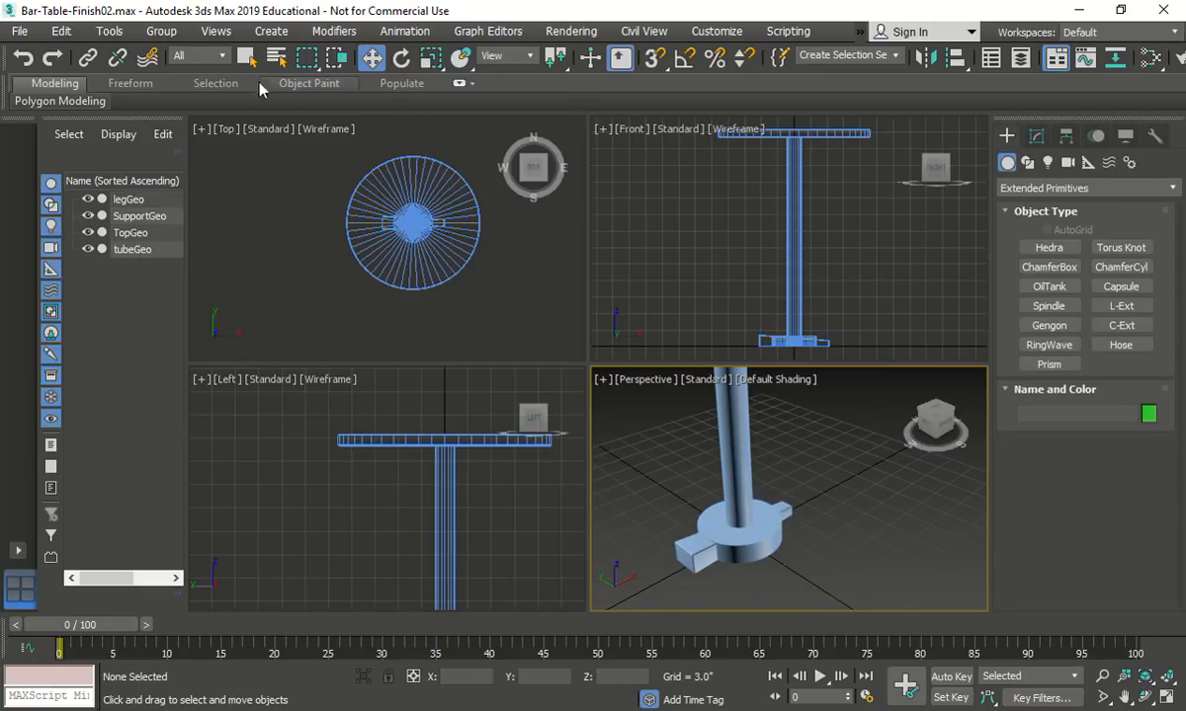
# Step: Align legGeo to tubeGeo on X position only, matching the leg's minimum to the tube's maximum
pyautogui.click(691, 551)
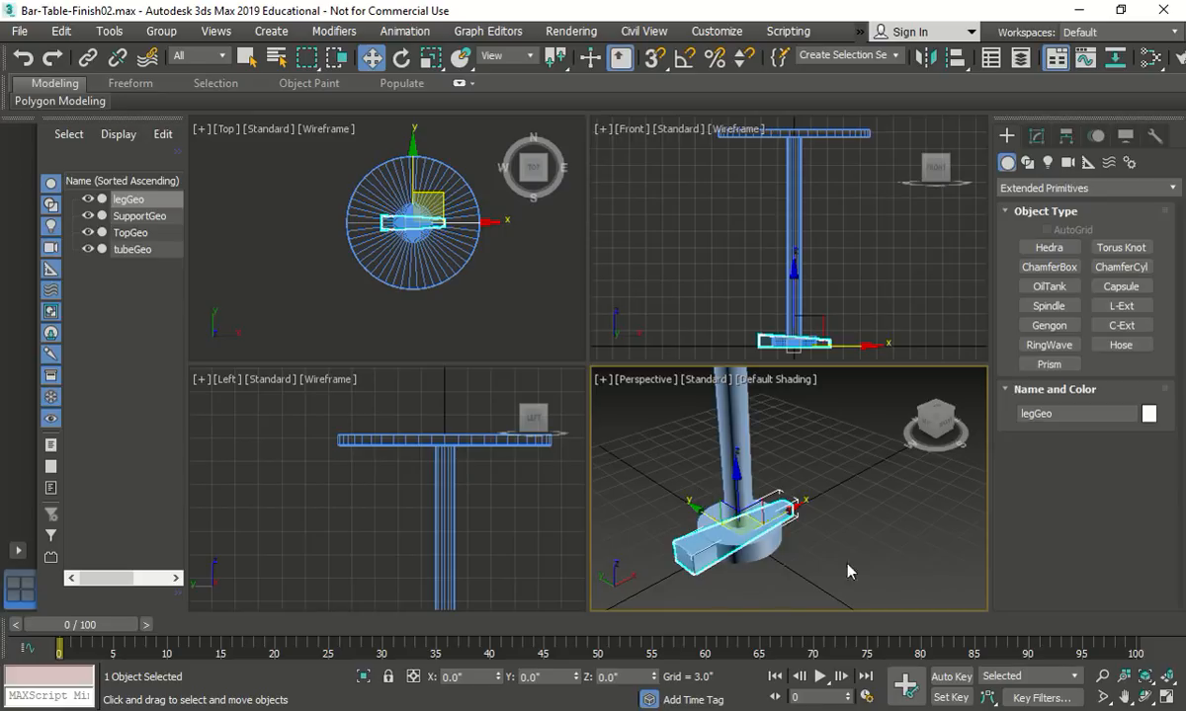
pyautogui.click(820, 565)
pyautogui.click(707, 563)
pyautogui.click(109, 31)
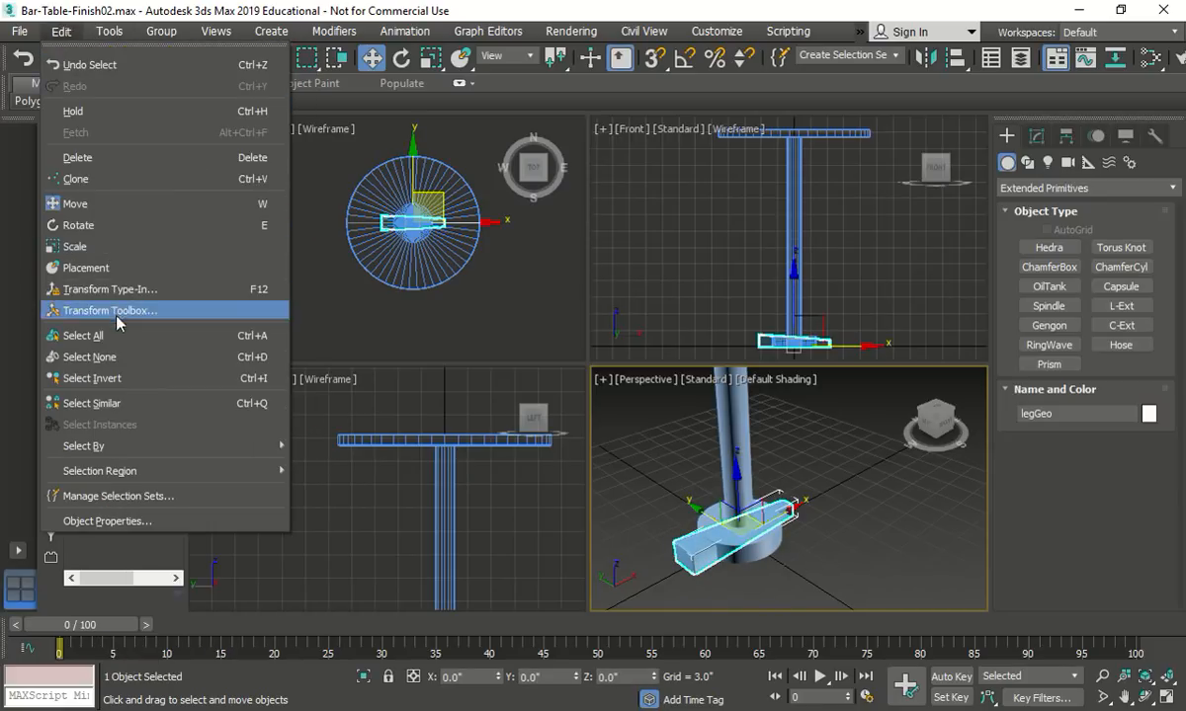
pyautogui.moveTo(151, 407)
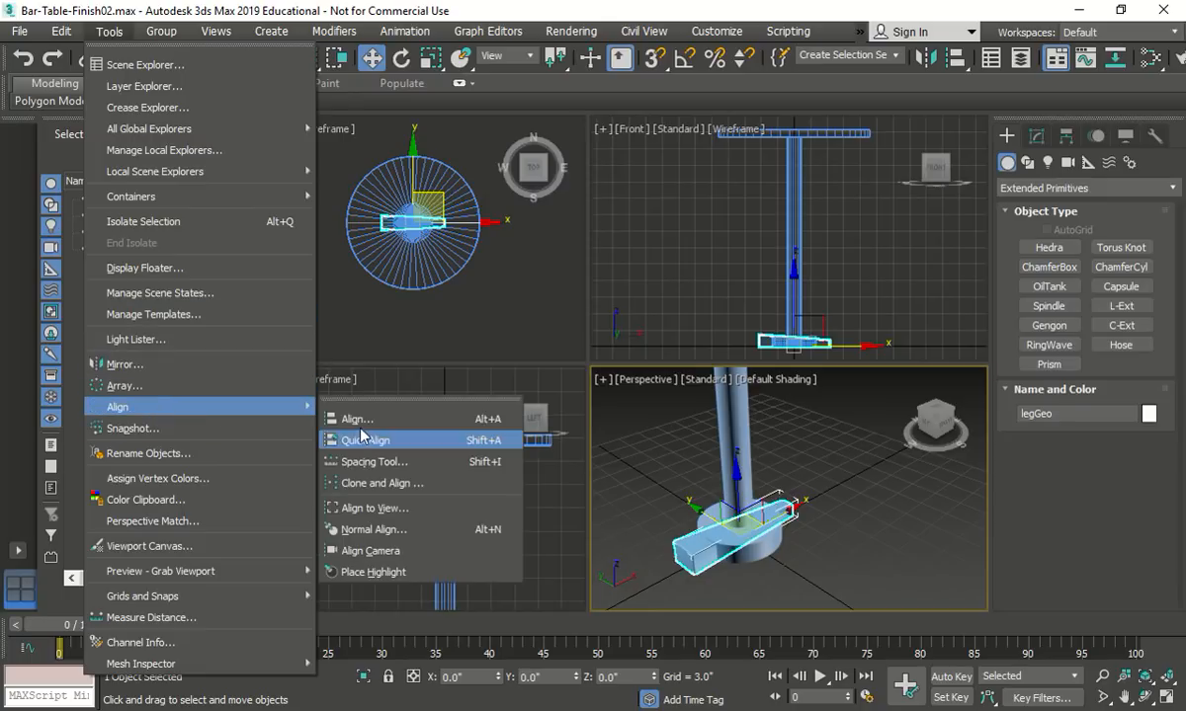
pyautogui.click(341, 385)
pyautogui.click(782, 563)
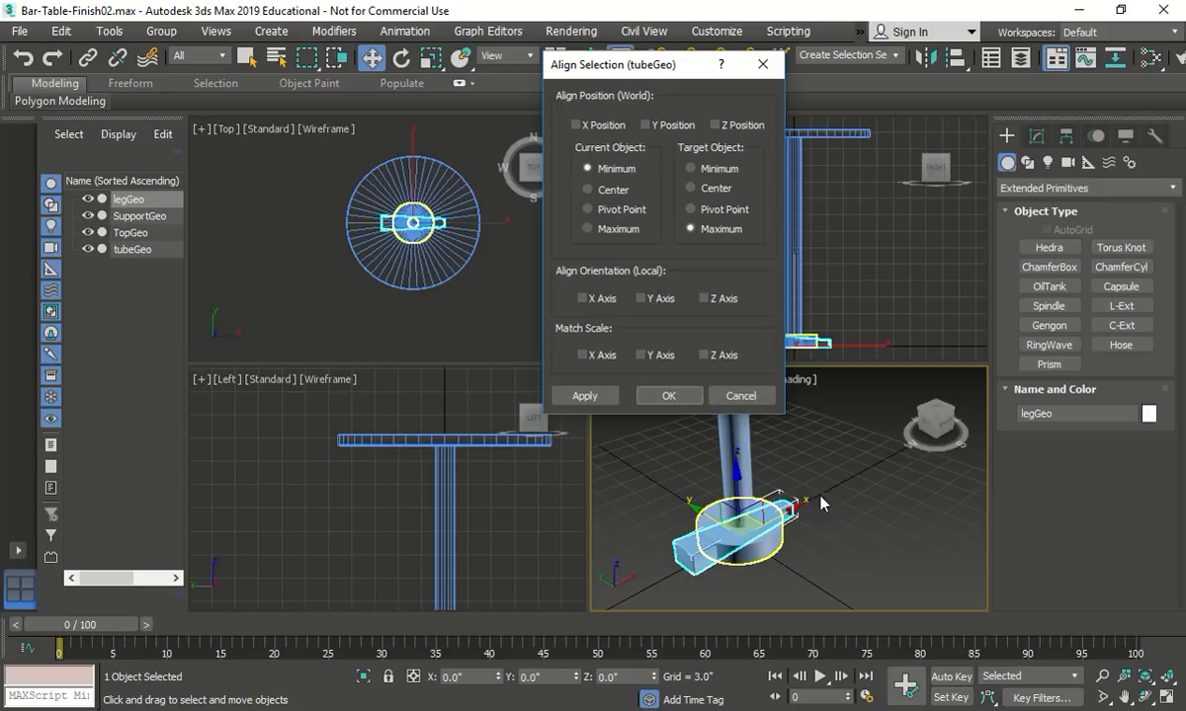
pyautogui.click(577, 125)
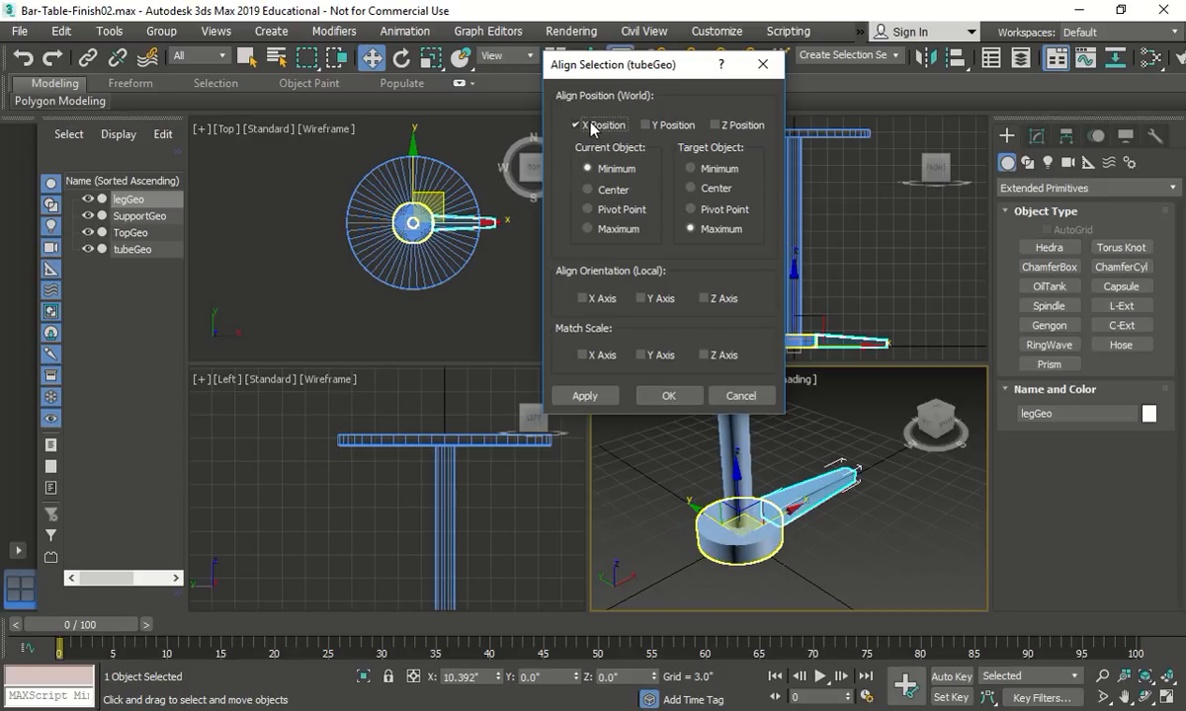
pyautogui.click(598, 169)
pyautogui.click(606, 397)
pyautogui.click(665, 397)
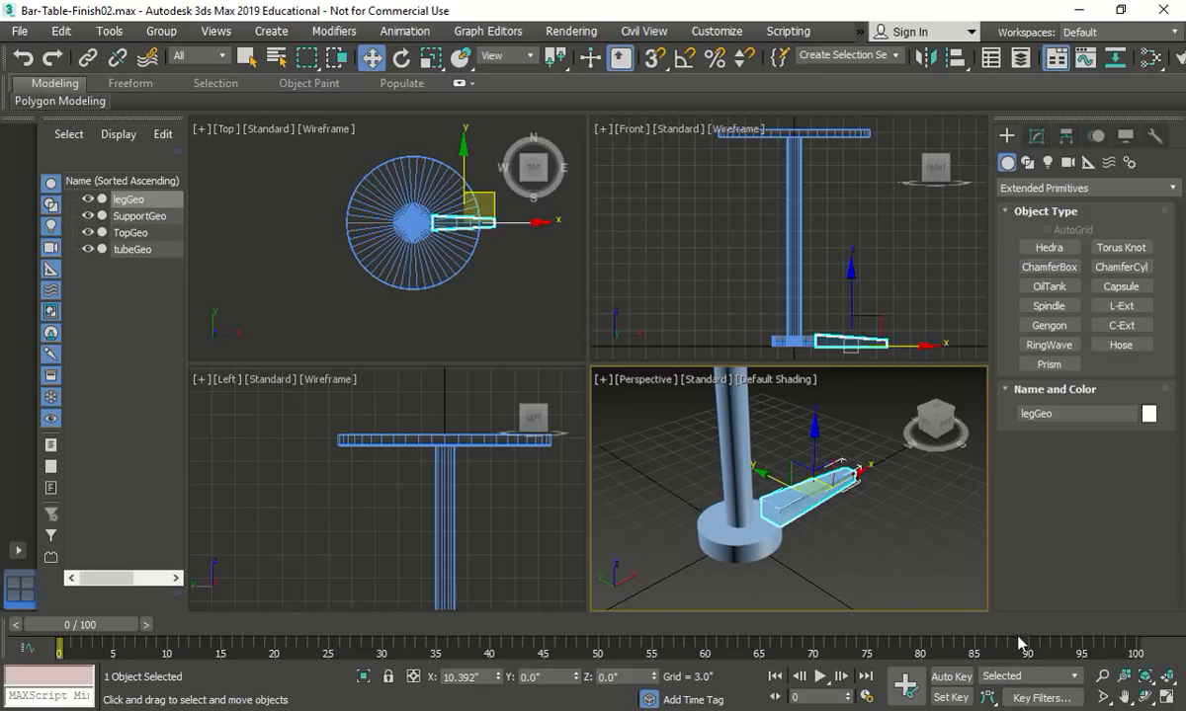
# Step: Maximize the Top viewport and start another ChamferBox with length 1.57", width 5.6", height 0.64" and fillet 0.07"
pyautogui.rightClick(406, 298)
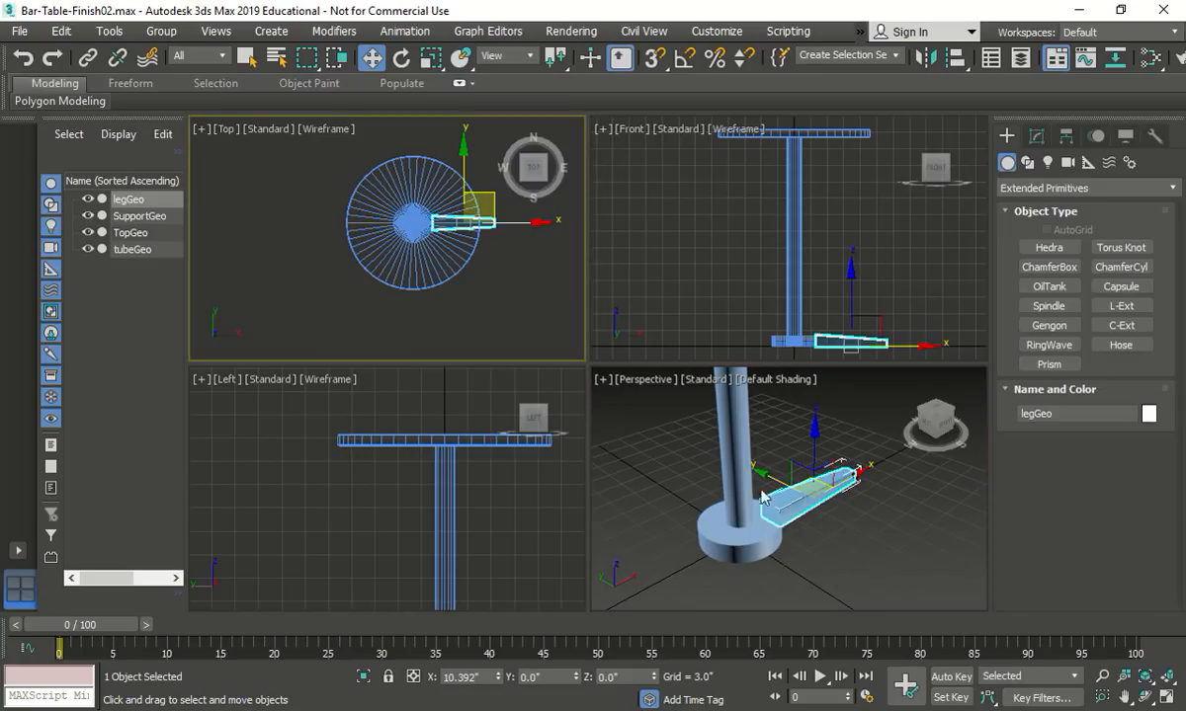
pyautogui.click(1166, 696)
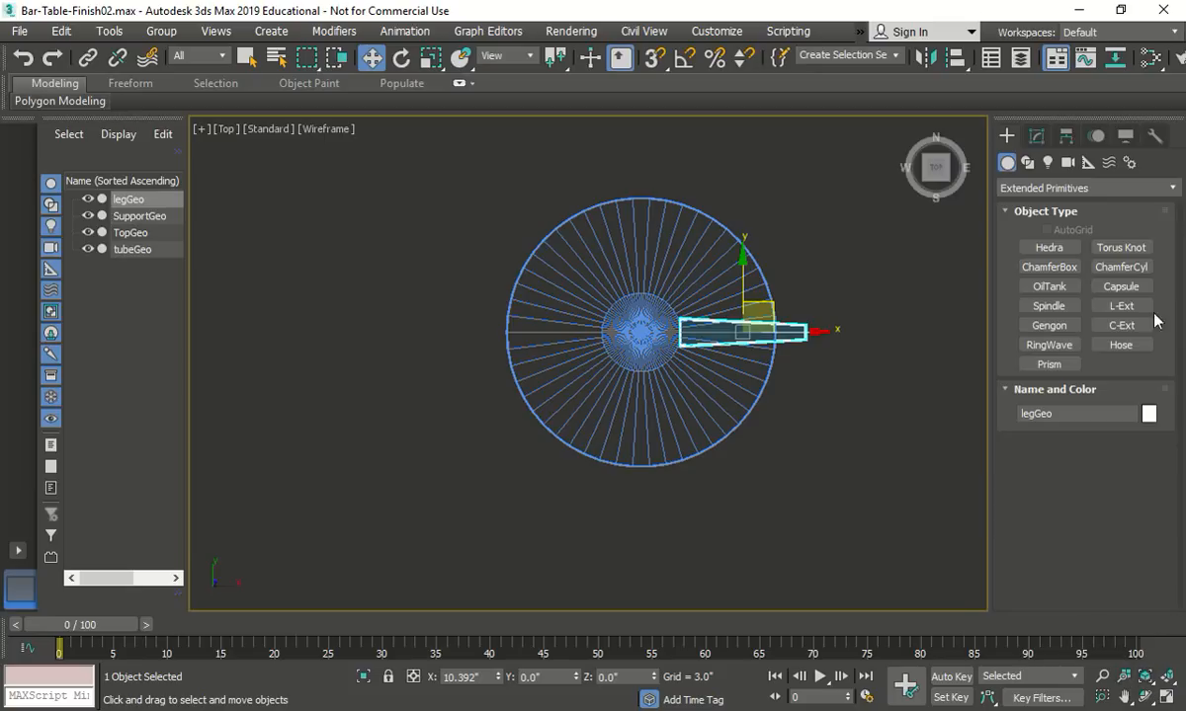
pyautogui.click(1049, 275)
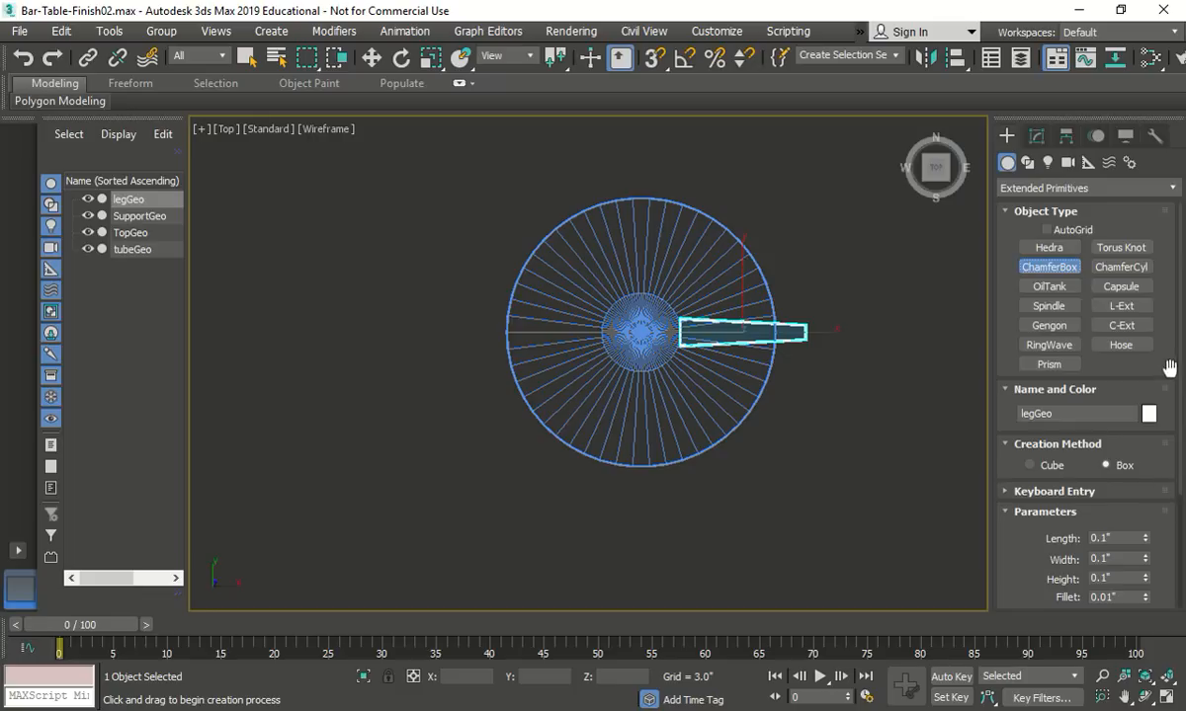
pyautogui.moveTo(1176, 366); pyautogui.dragTo(1179, 480)
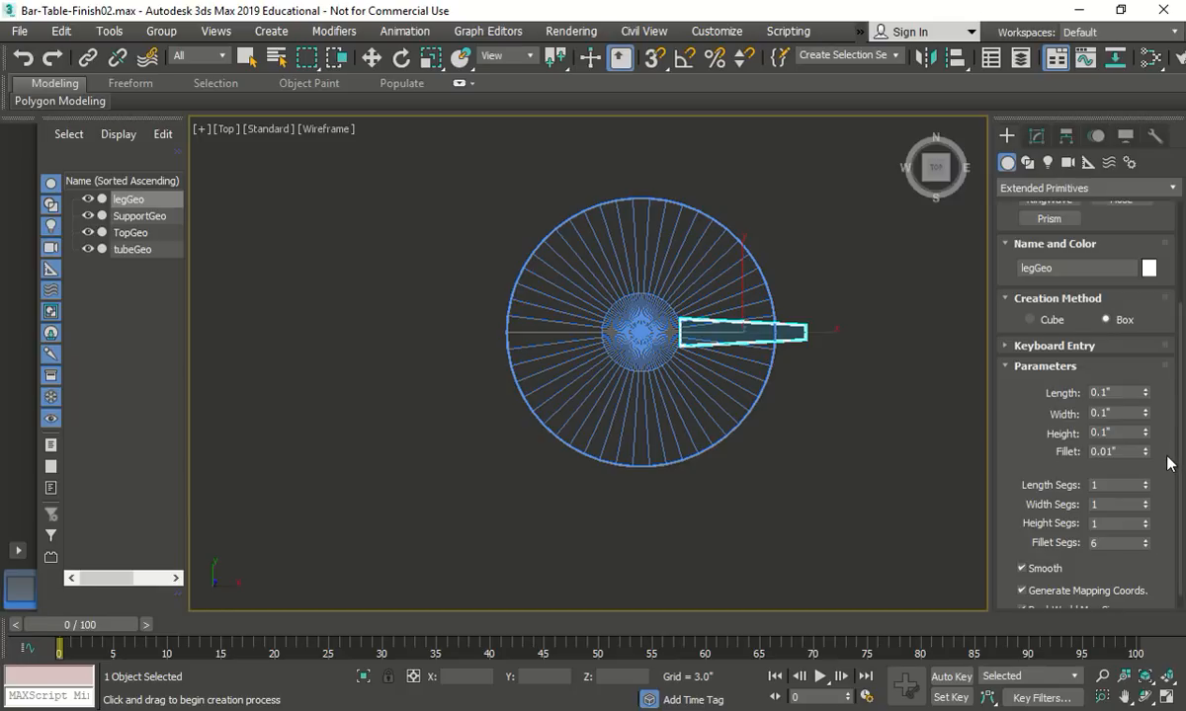
pyautogui.moveTo(1121, 392); pyautogui.dragTo(1038, 393)
pyautogui.write('1.57')
pyautogui.moveTo(1114, 415); pyautogui.dragTo(1067, 415)
pyautogui.write('5.6')
pyautogui.press('Return')
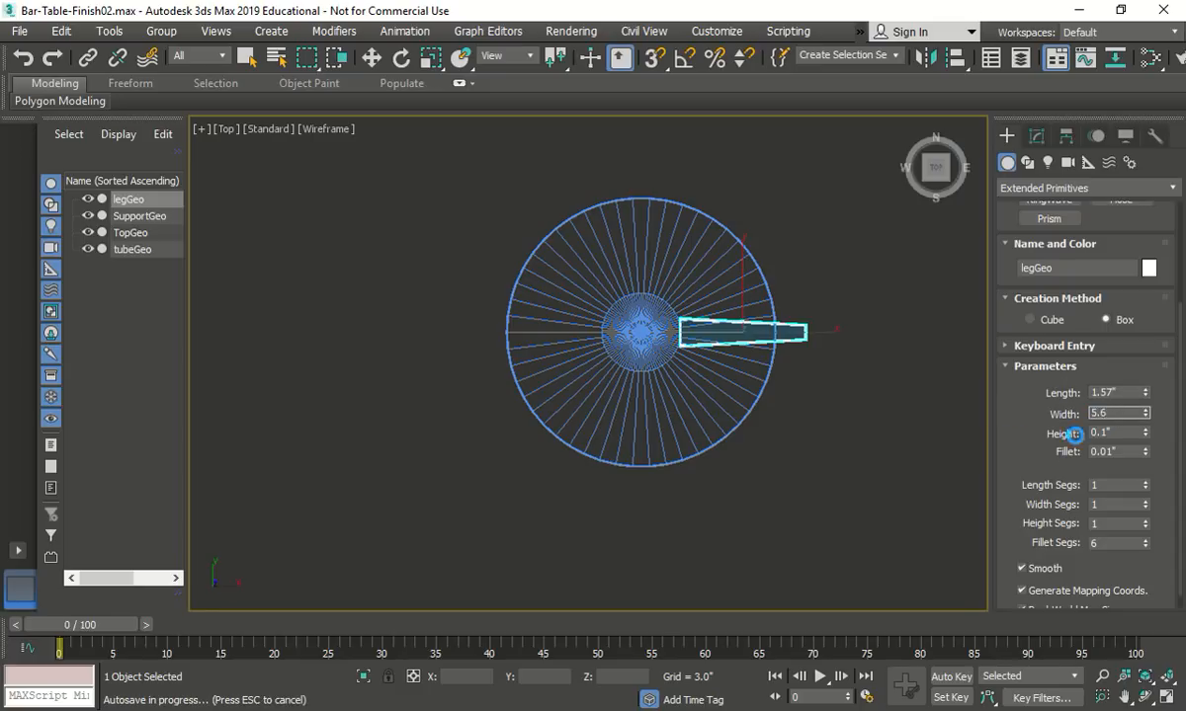
pyautogui.moveTo(1113, 432); pyautogui.dragTo(1060, 432)
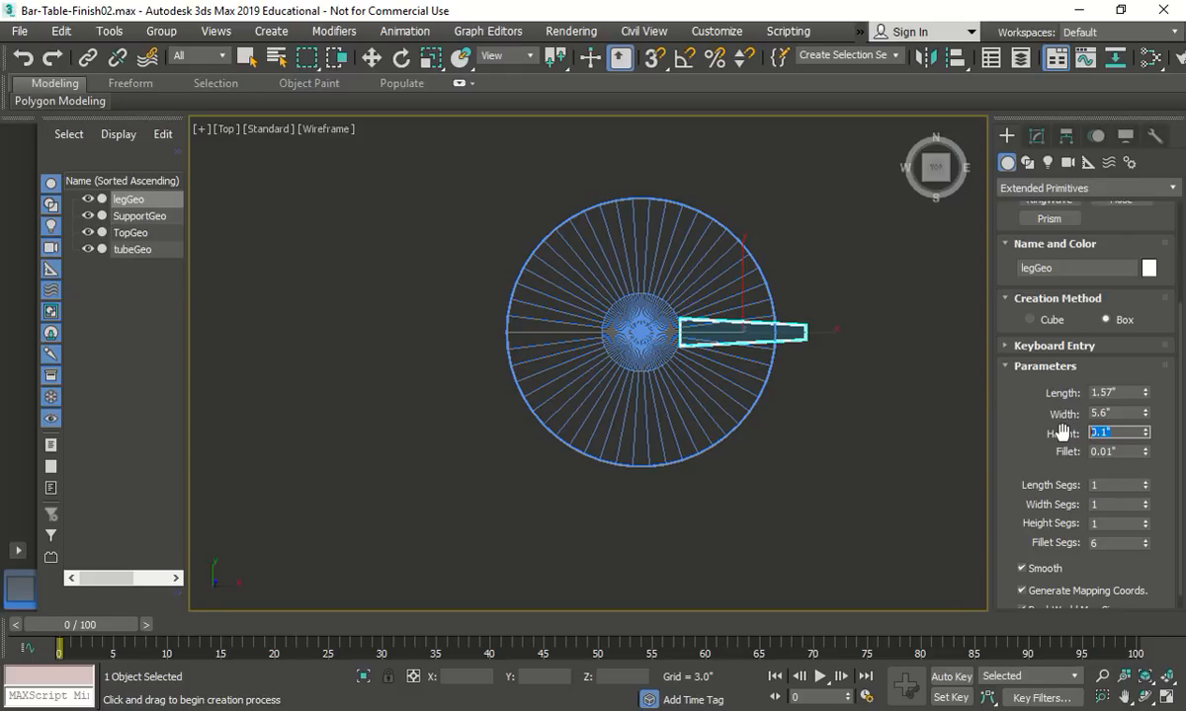
pyautogui.write('0.64')
pyautogui.press('Tab')
pyautogui.write('0')
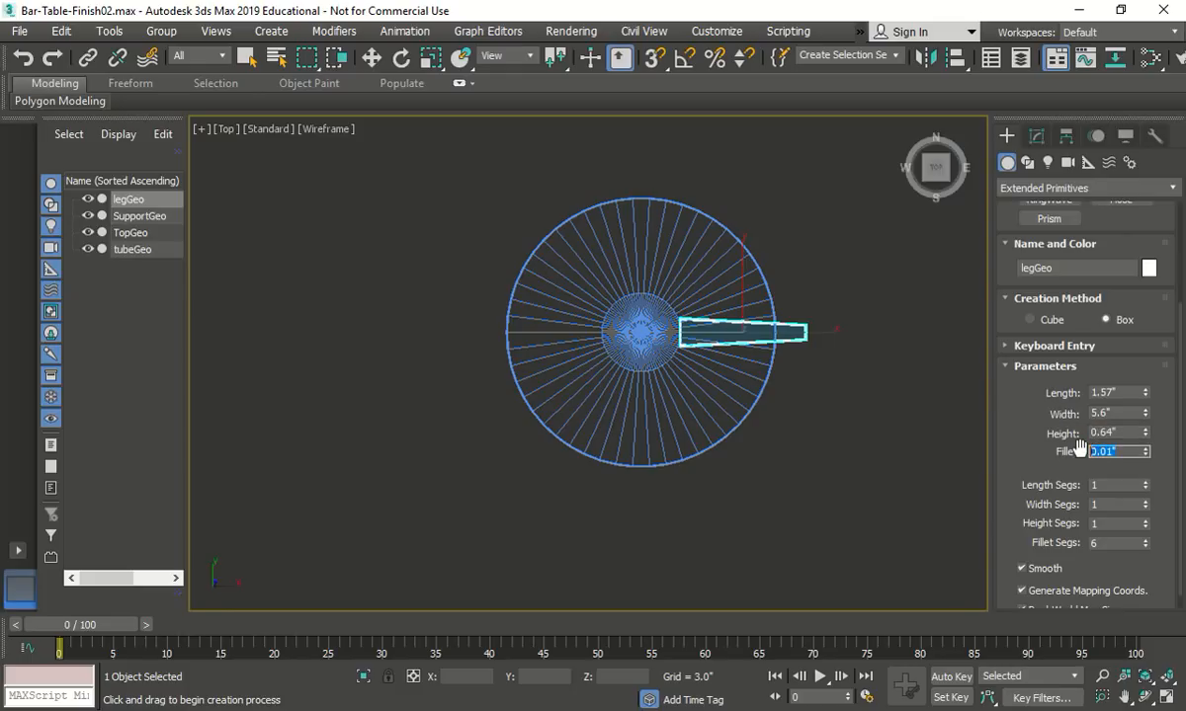
pyautogui.write('.07')
# Step: Set the new chamfer box's width segments to 32 and fillet segments to 3
pyautogui.click(1122, 486)
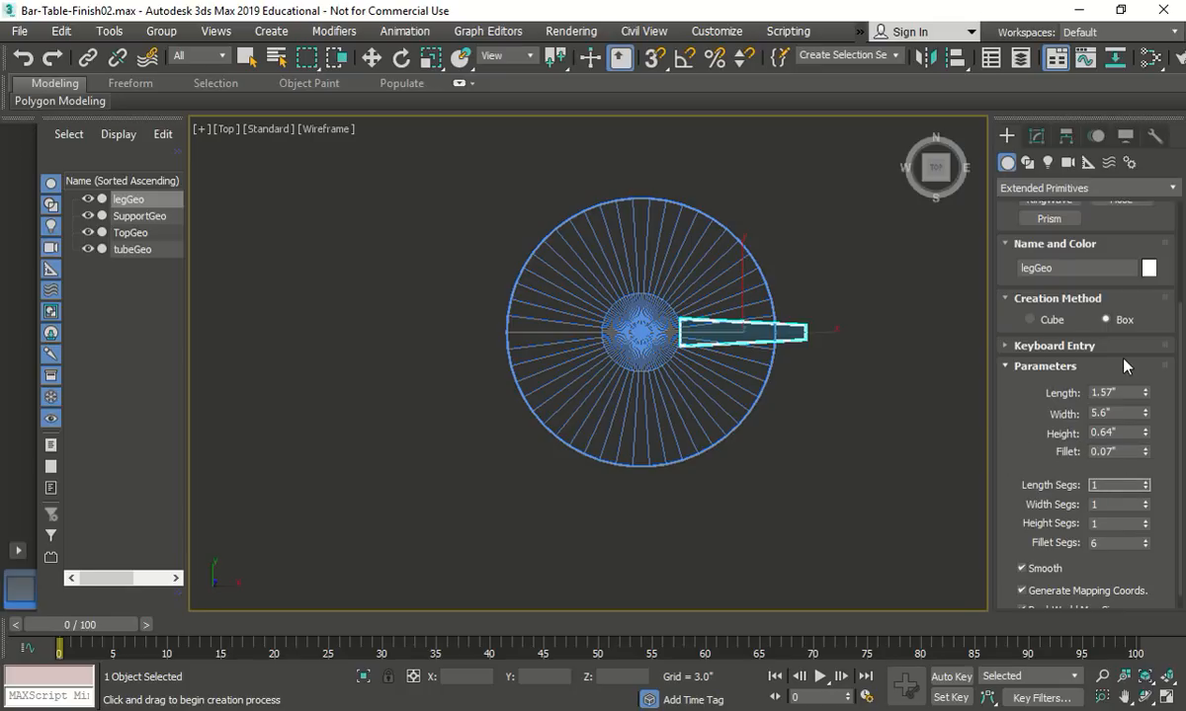
pyautogui.press('Tab')
pyautogui.write('32')
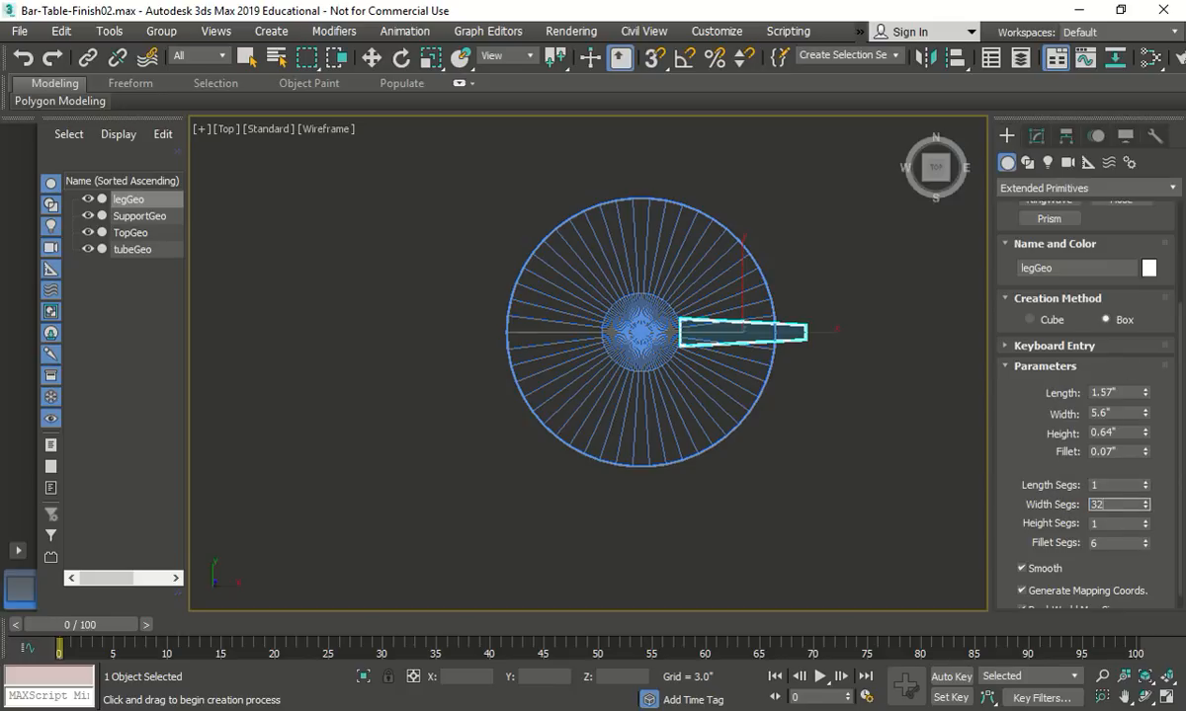
pyautogui.doubleClick(1118, 543)
pyautogui.write('5')
pyautogui.write('3')
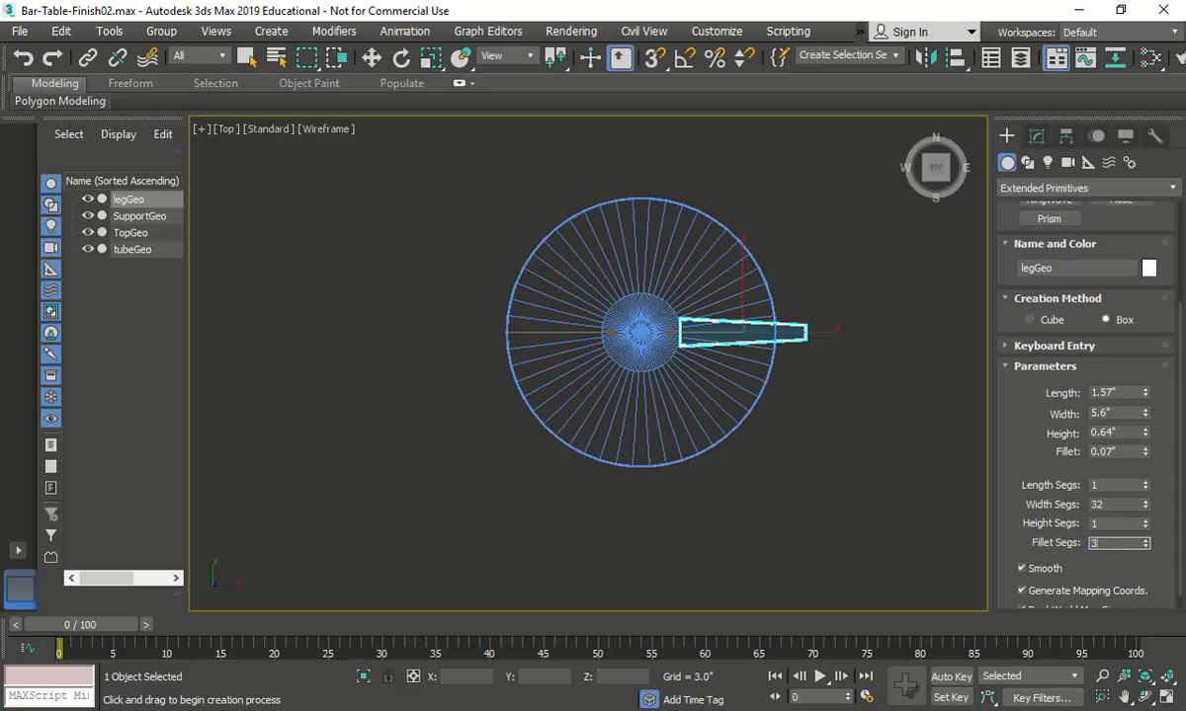
# Step: Create the chamfer box at the origin with length 1.57", width 5.6", height 0.64" and fillet 0.07"
pyautogui.click(1123, 356)
pyautogui.scroll(-1, 1124, 368)
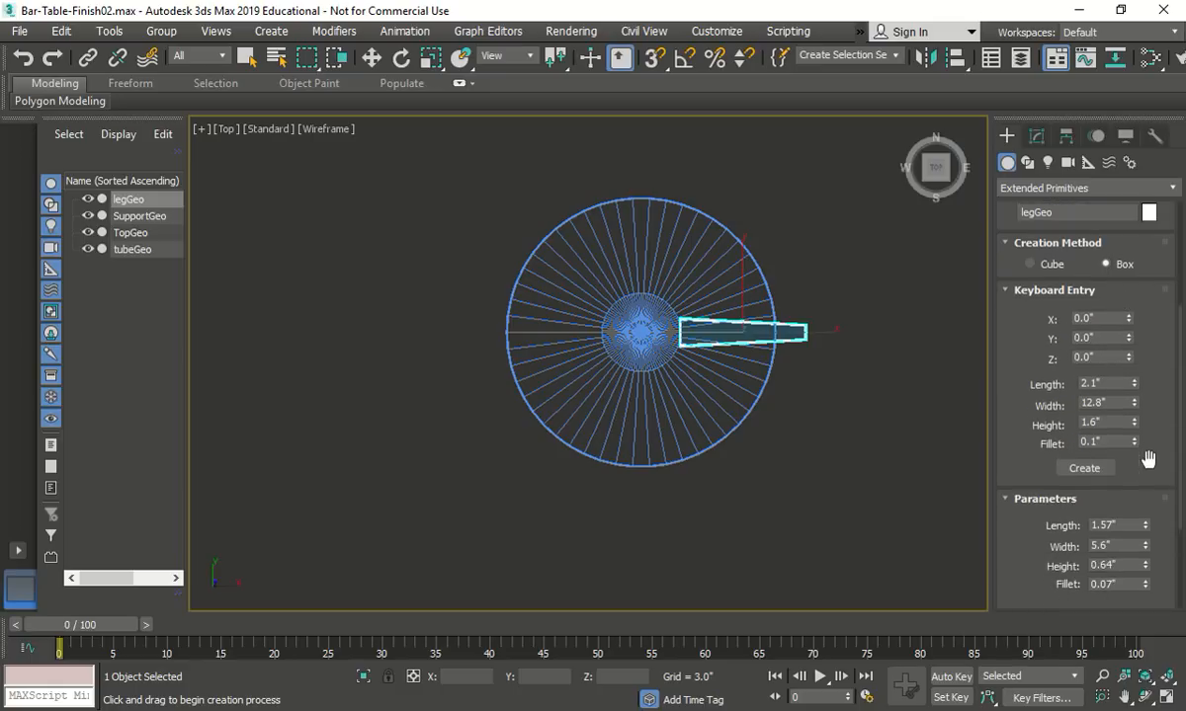
pyautogui.doubleClick(1121, 382)
pyautogui.write('1.57')
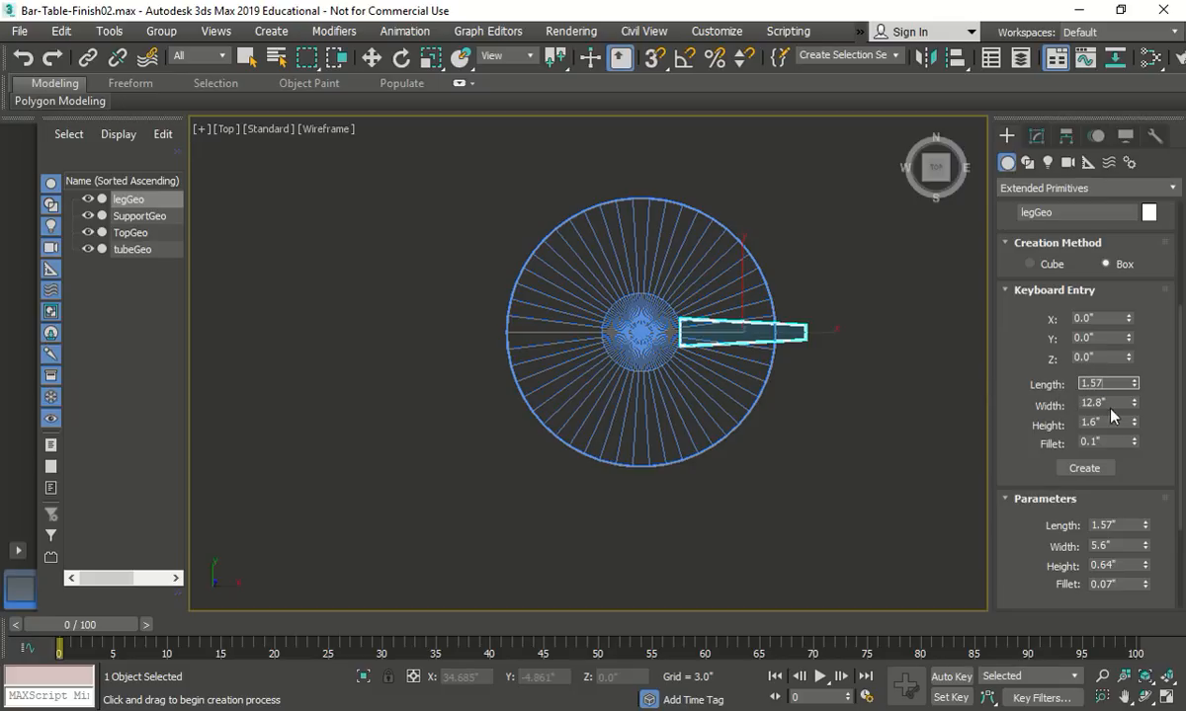
pyautogui.press('Tab')
pyautogui.write('5.6')
pyautogui.press('Tab')
pyautogui.write('0.64')
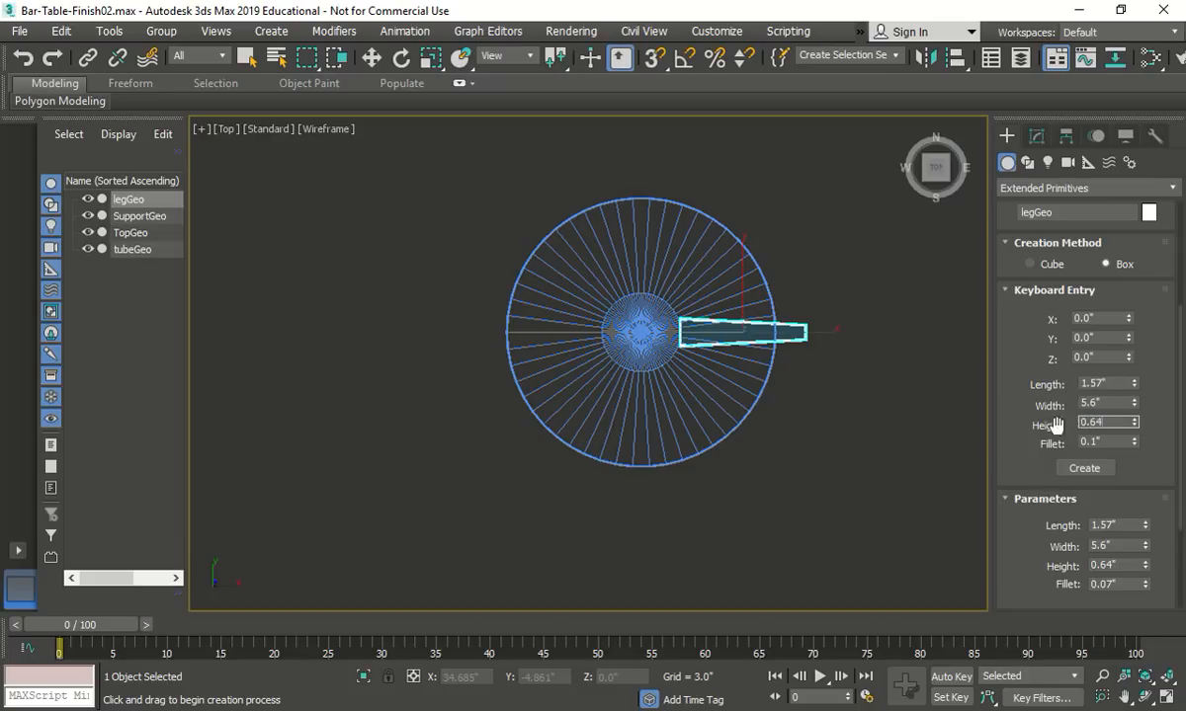
pyautogui.press('Tab')
pyautogui.write('0.07')
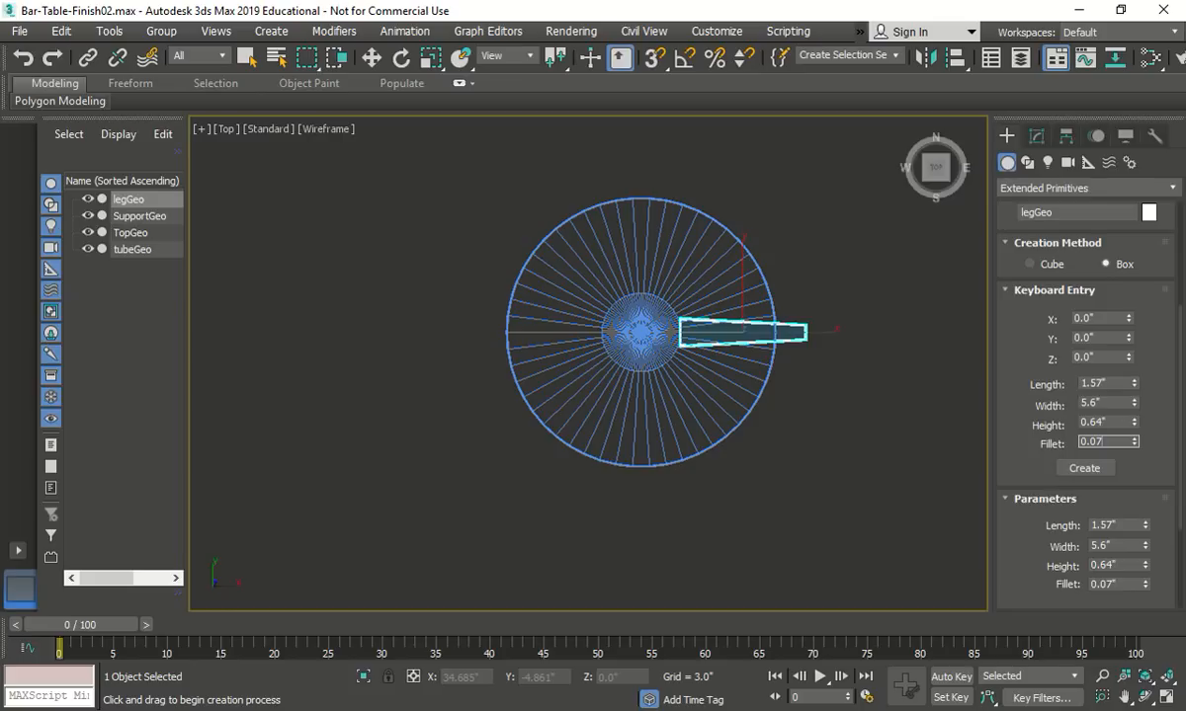
pyautogui.click(1085, 471)
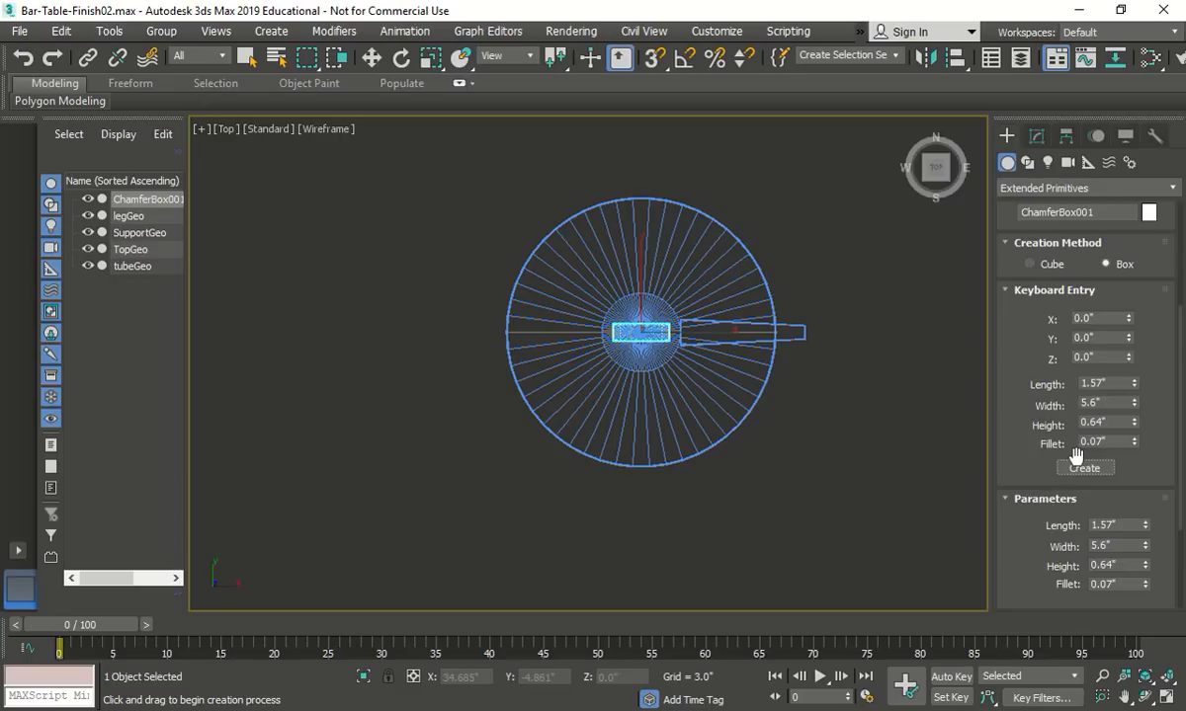
# Step: Apply a Bend modifier to the new chamfer box with an angle of 213 on the X axis, and restore the four-viewport layout
pyautogui.click(1036, 141)
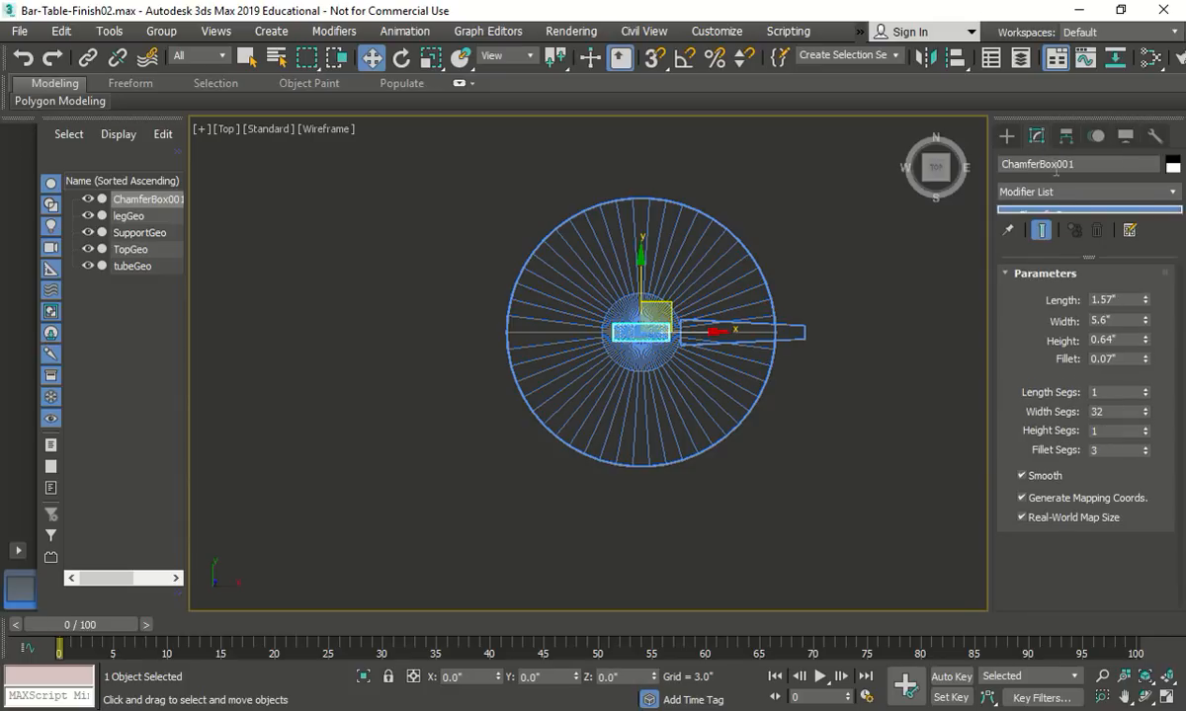
pyautogui.click(1174, 193)
pyautogui.click(1152, 192)
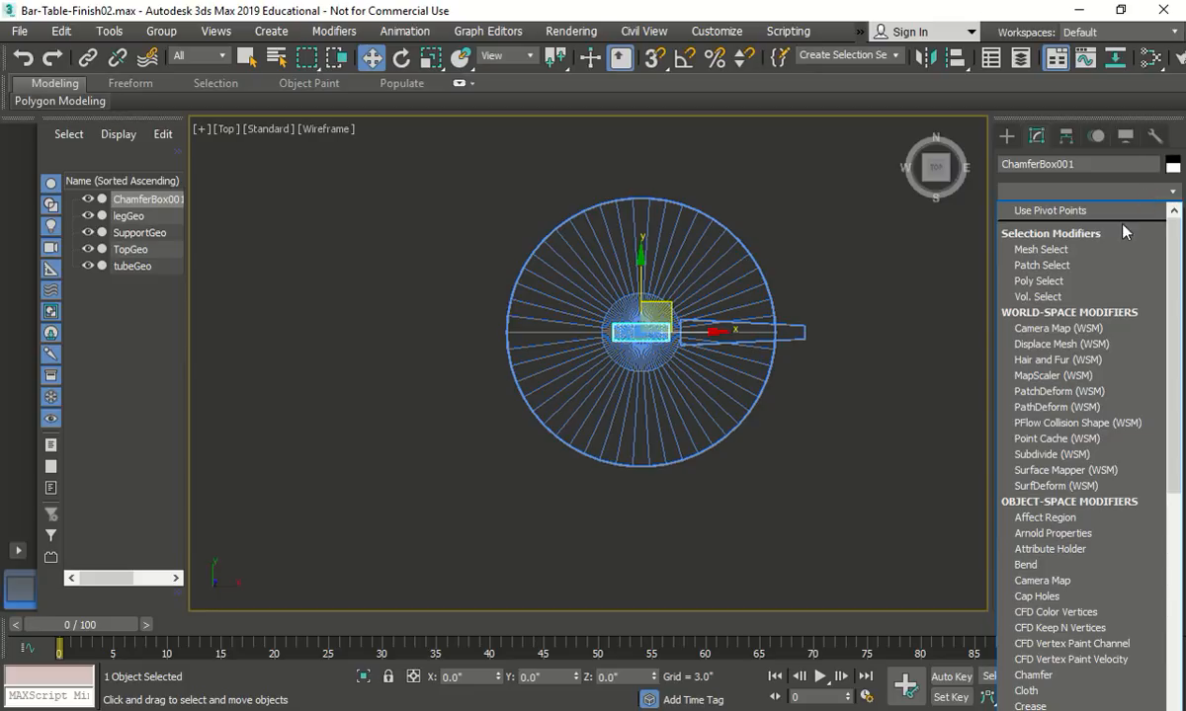
pyautogui.scroll(-8, 1047, 257)
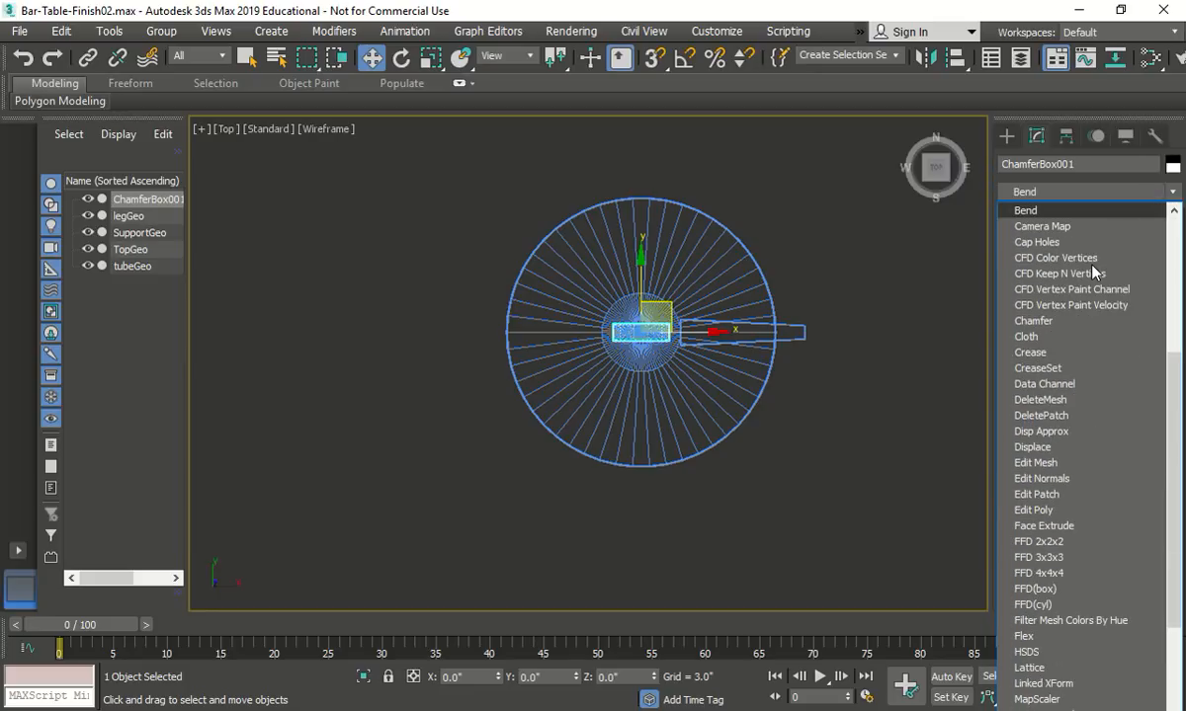
pyautogui.click(1017, 198)
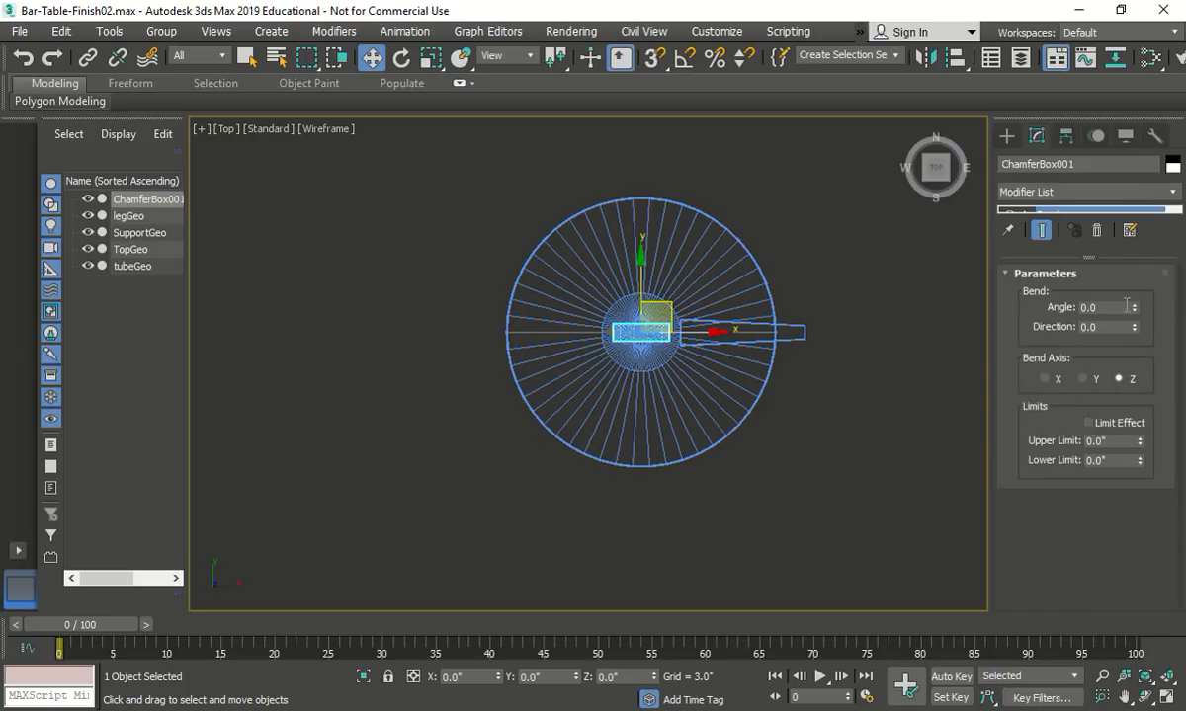
pyautogui.moveTo(1105, 309); pyautogui.dragTo(1052, 310)
pyautogui.write('213')
pyautogui.click(1045, 378)
pyautogui.click(1166, 698)
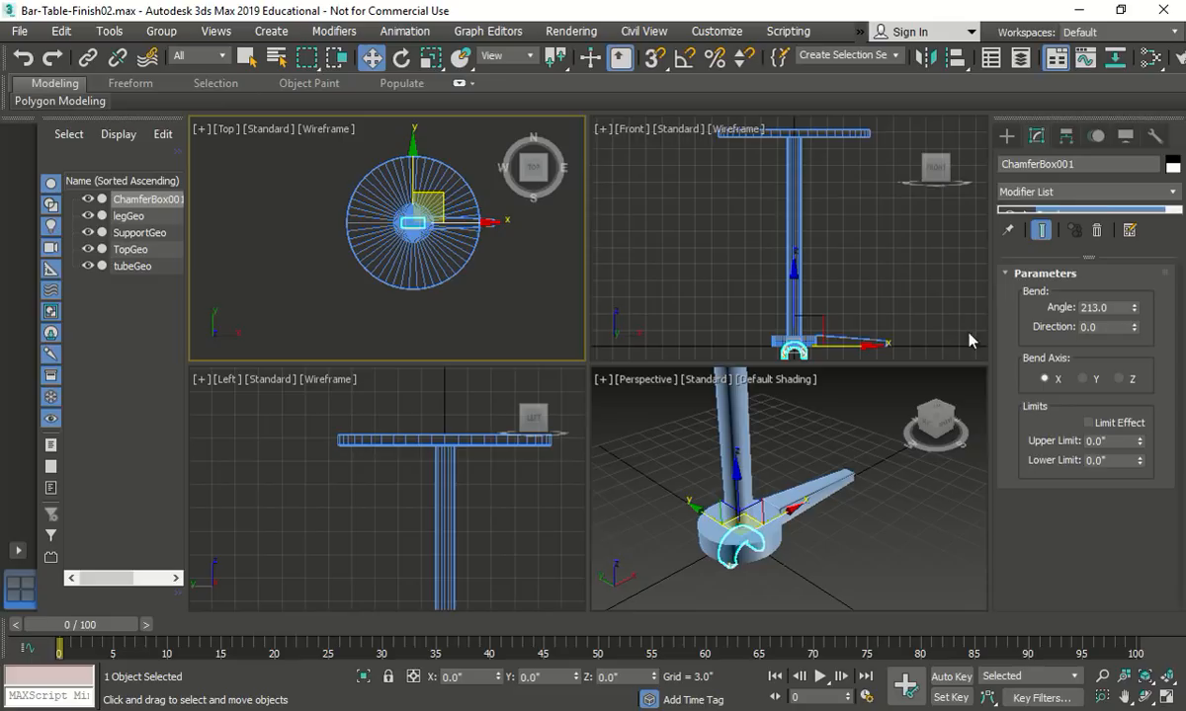
# Step: Rename the bent chamfer box as wheel cover, deselect it and save the scene as Bar-Table-Finish03.max
pyautogui.click(1006, 136)
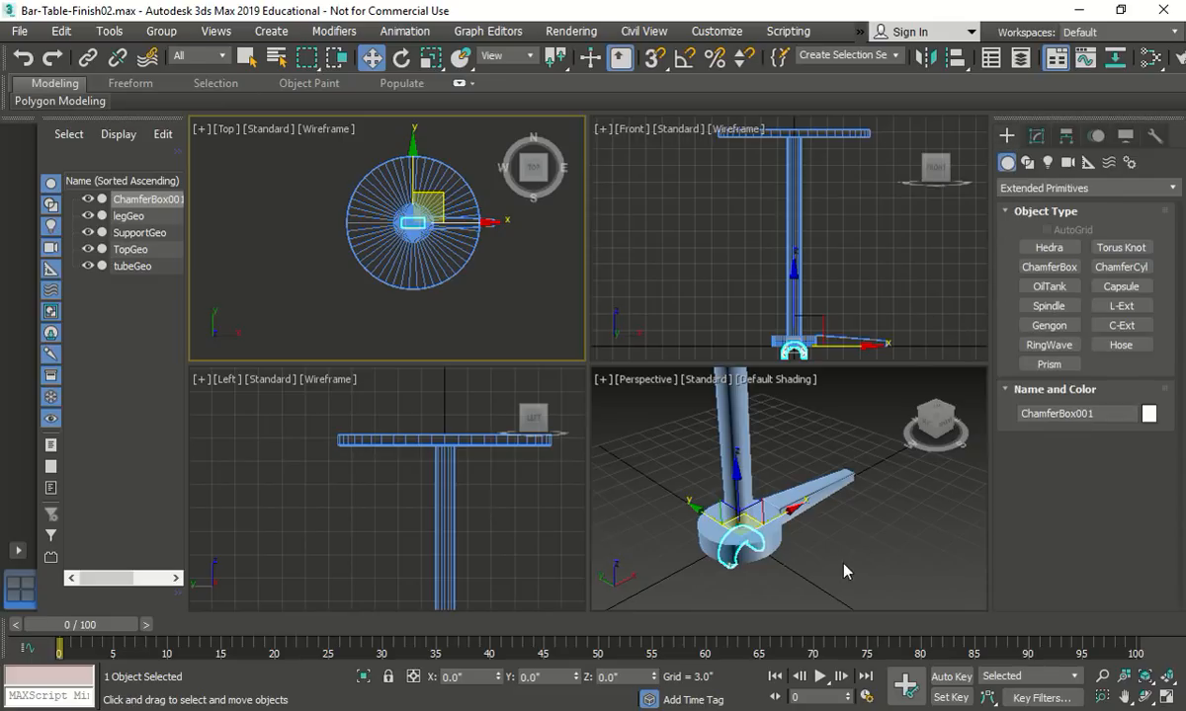
pyautogui.rightClick(179, 189)
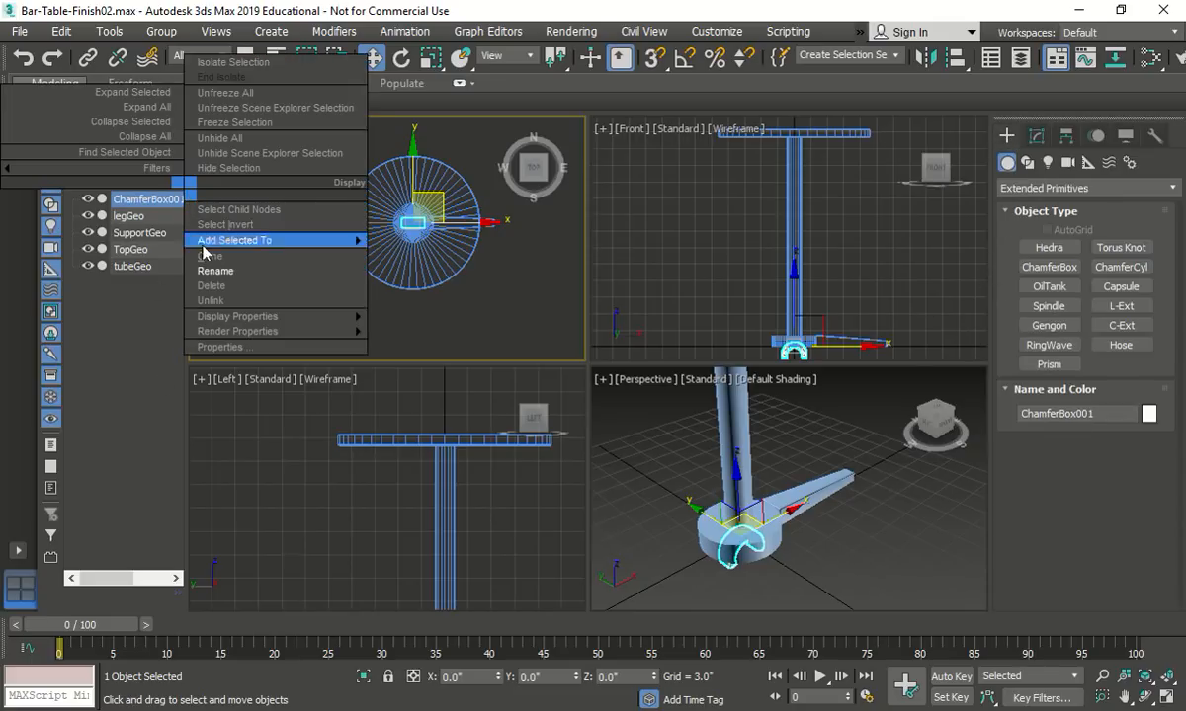
pyautogui.click(215, 271)
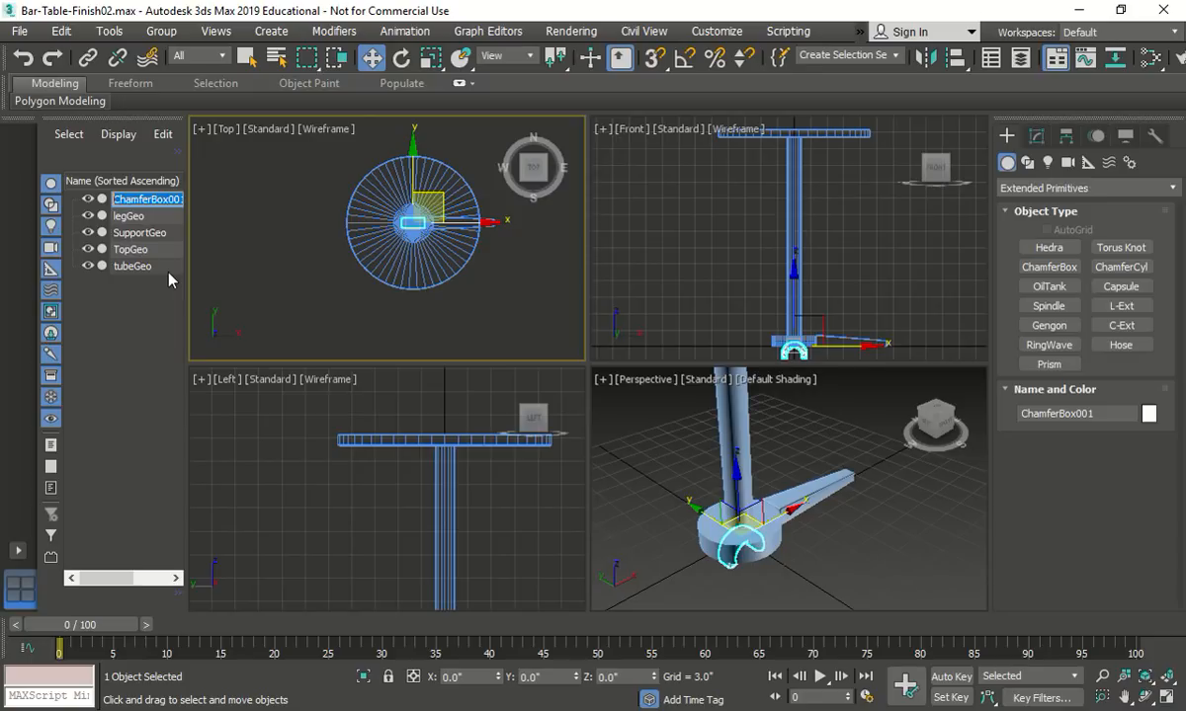
pyautogui.write('wheel cover')
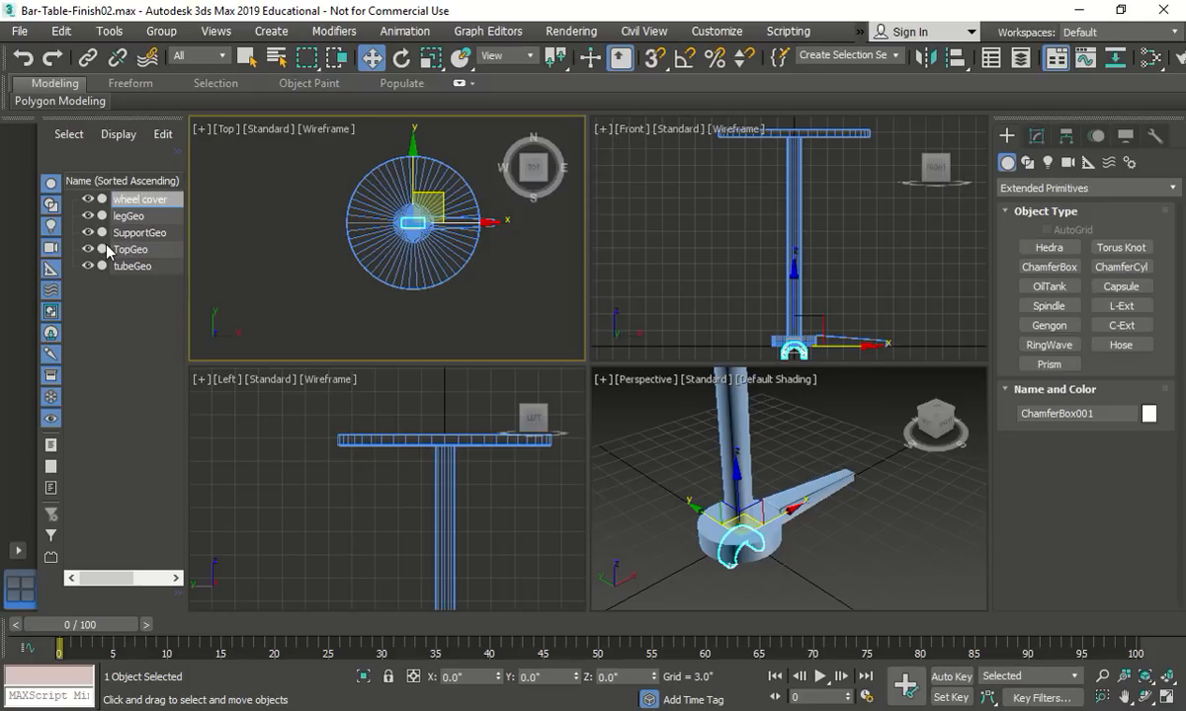
pyautogui.press('Return')
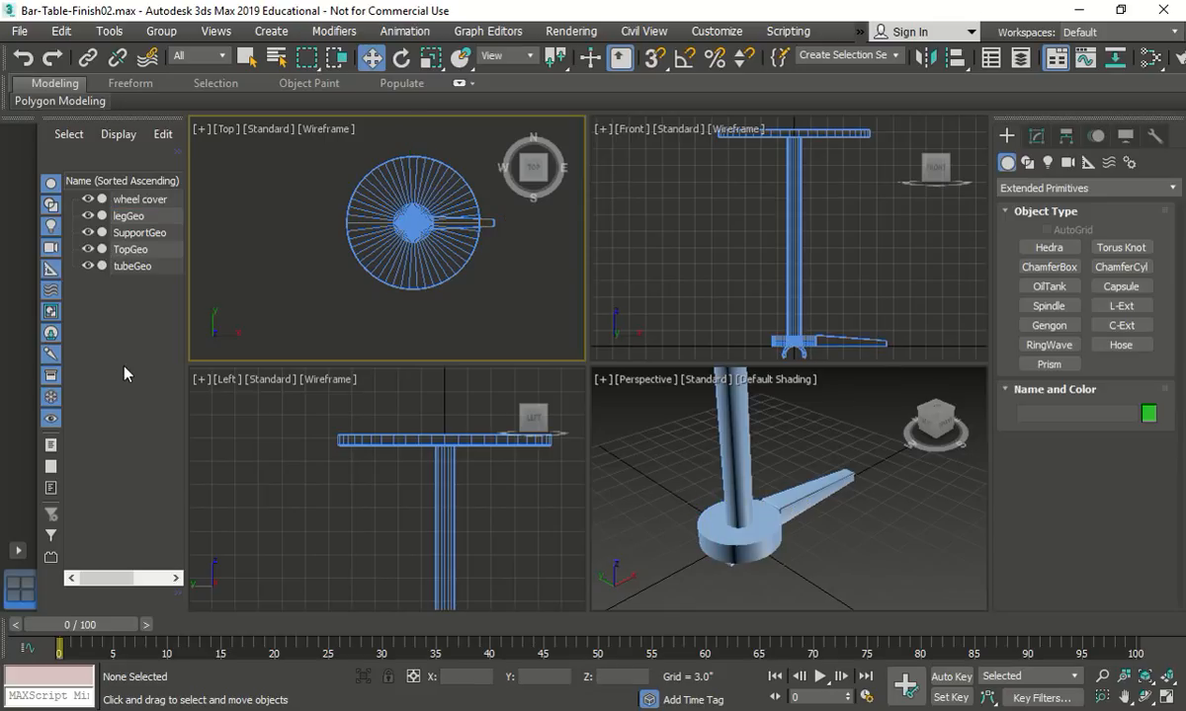
pyautogui.click(20, 30)
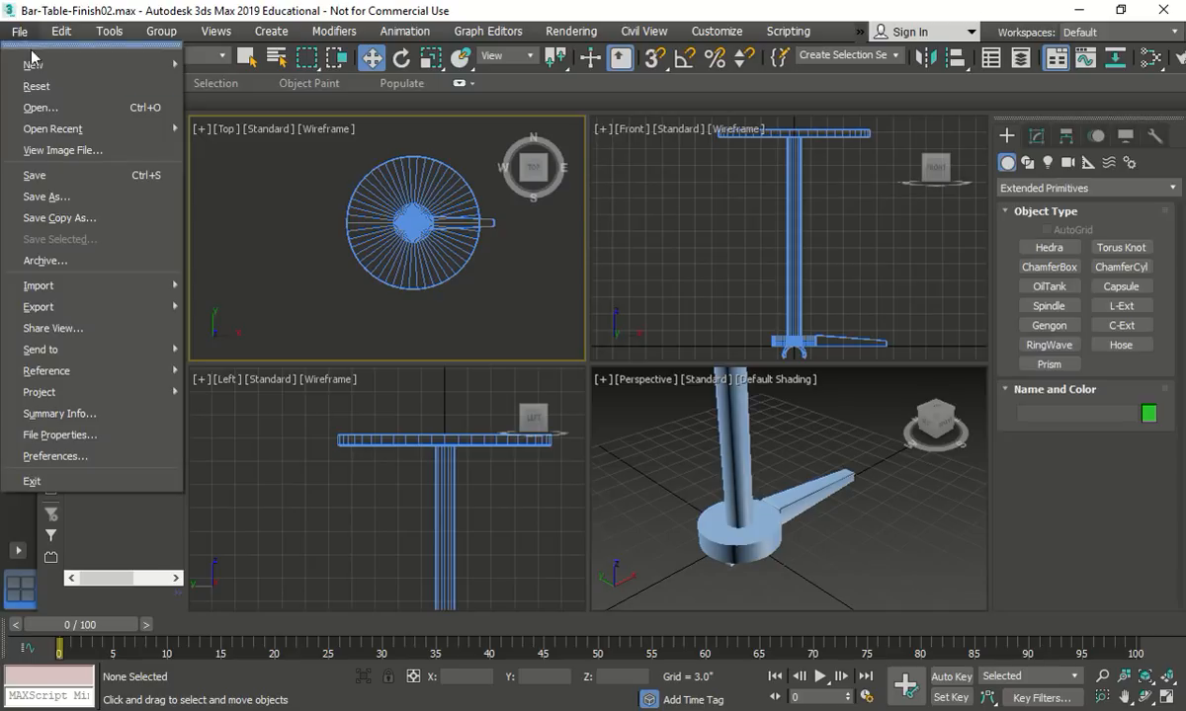
pyautogui.click(52, 175)
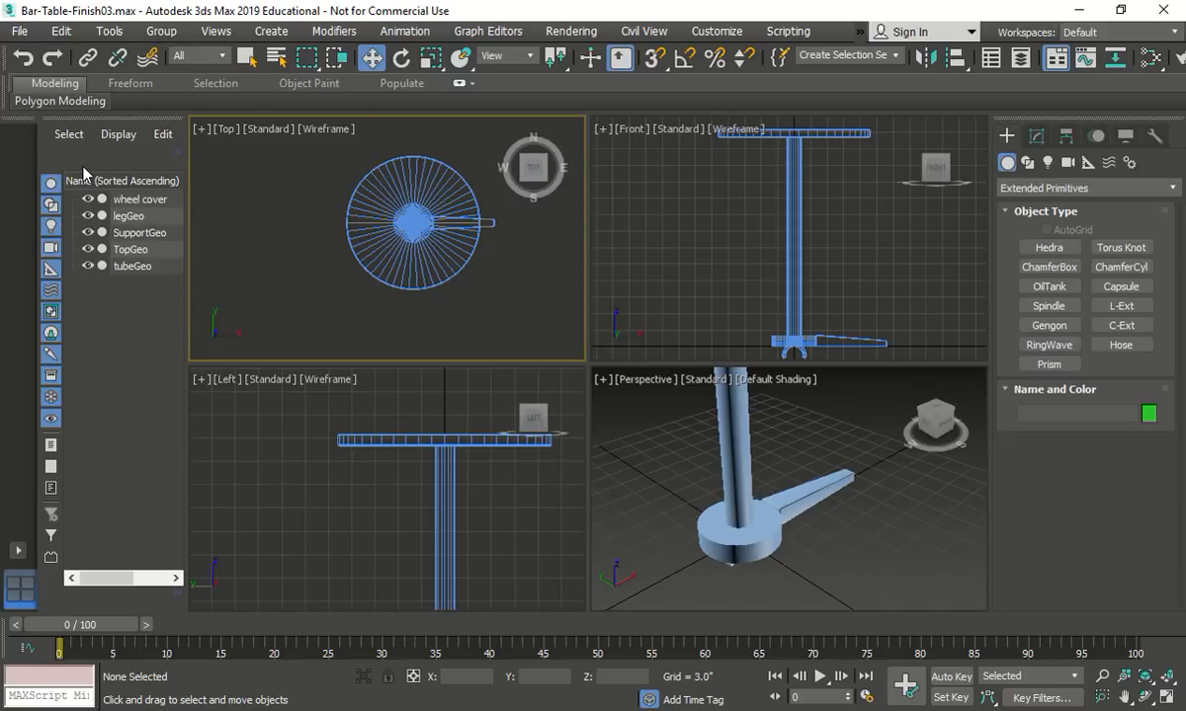
# Step: Maximize the Top viewport and start a ChamferCyl with parameters of radius 1.362", height 1.72" and fillet 0.1"
pyautogui.click(1166, 698)
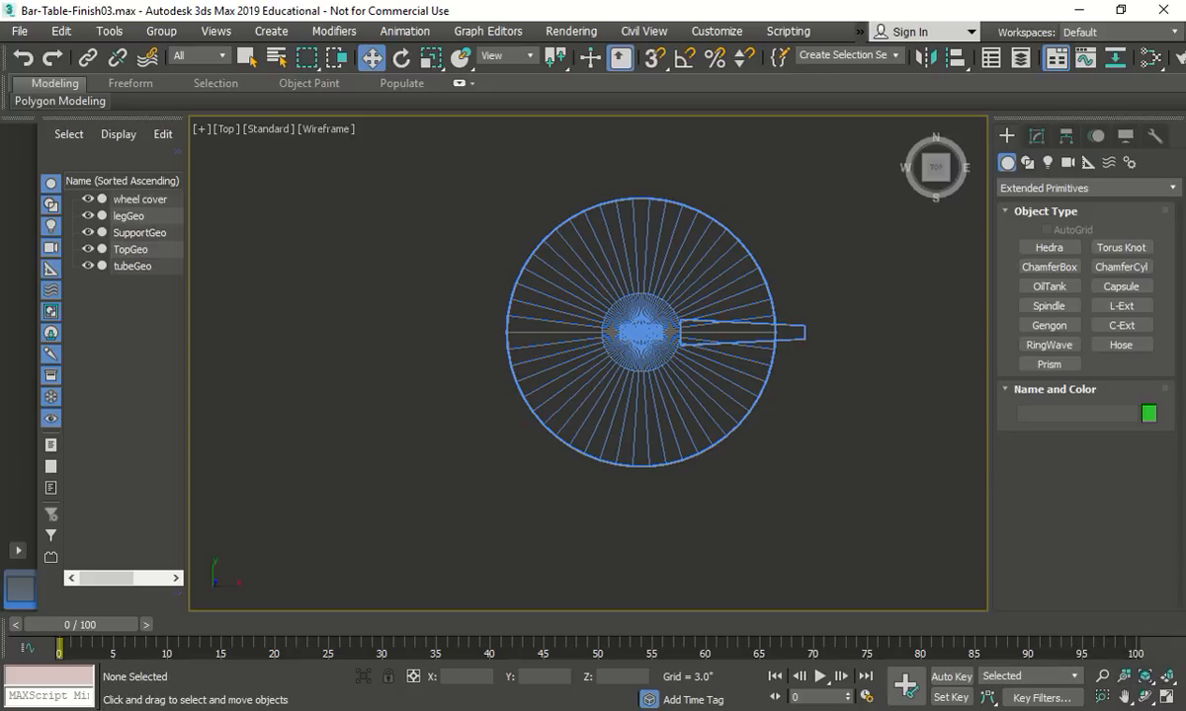
pyautogui.click(1122, 268)
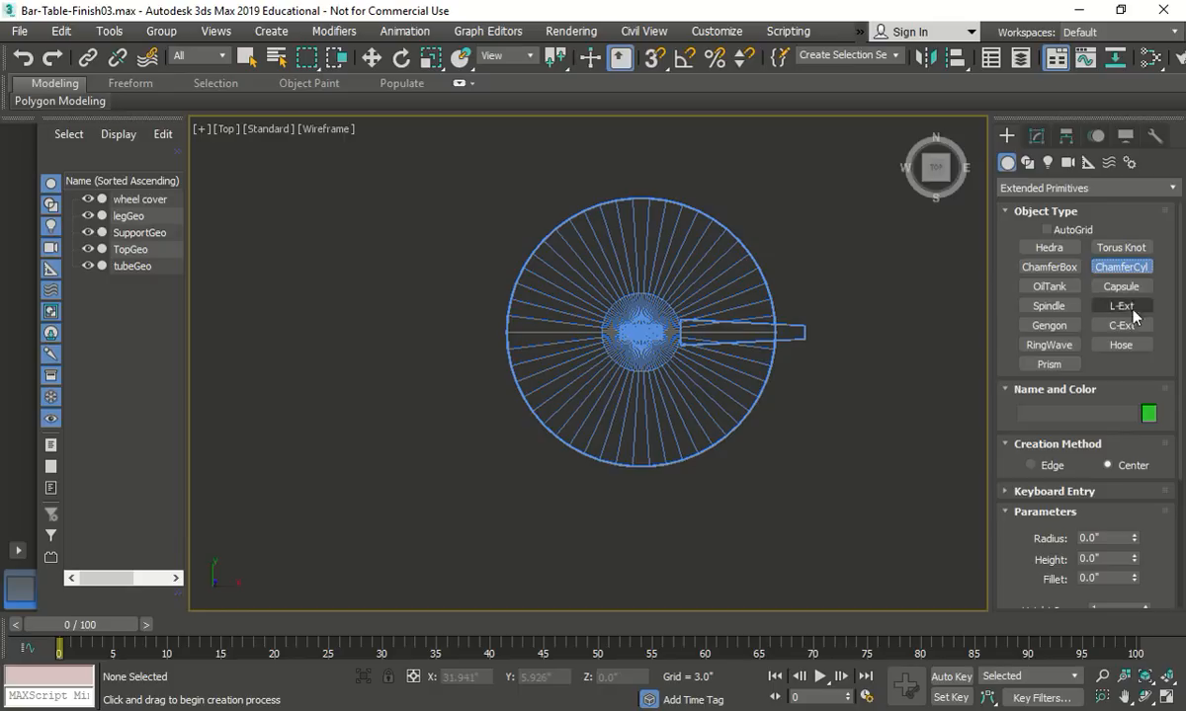
pyautogui.scroll(-5, 1136, 415)
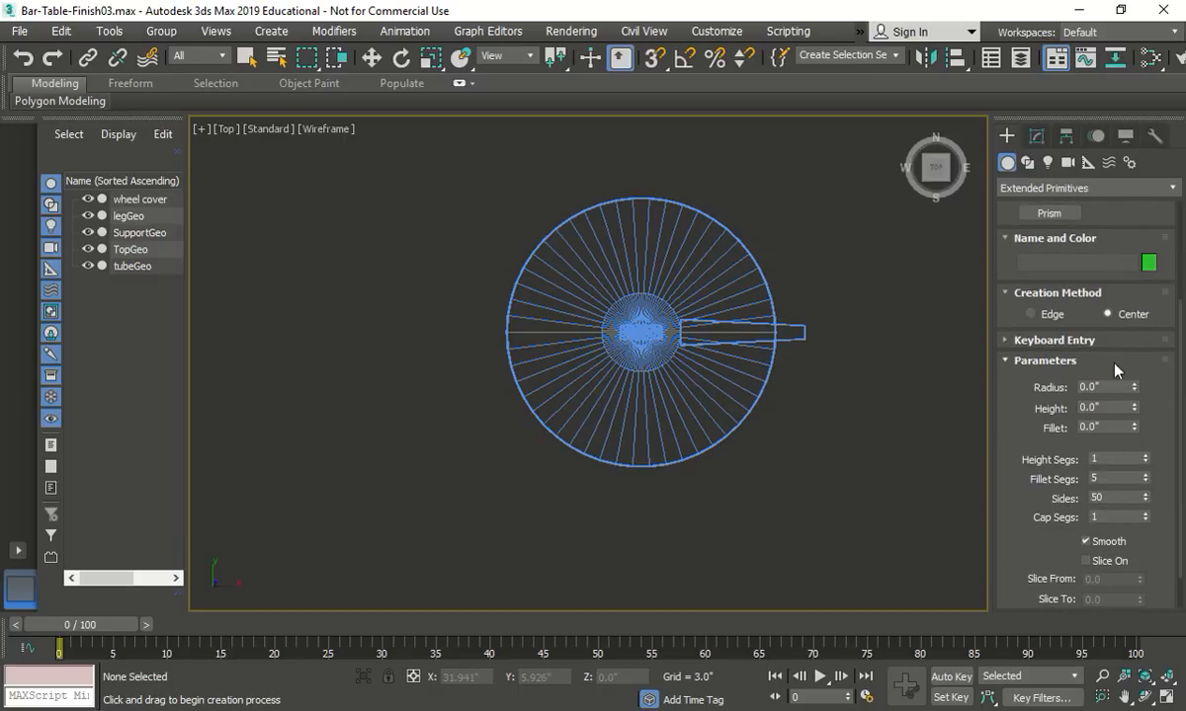
pyautogui.click(1124, 340)
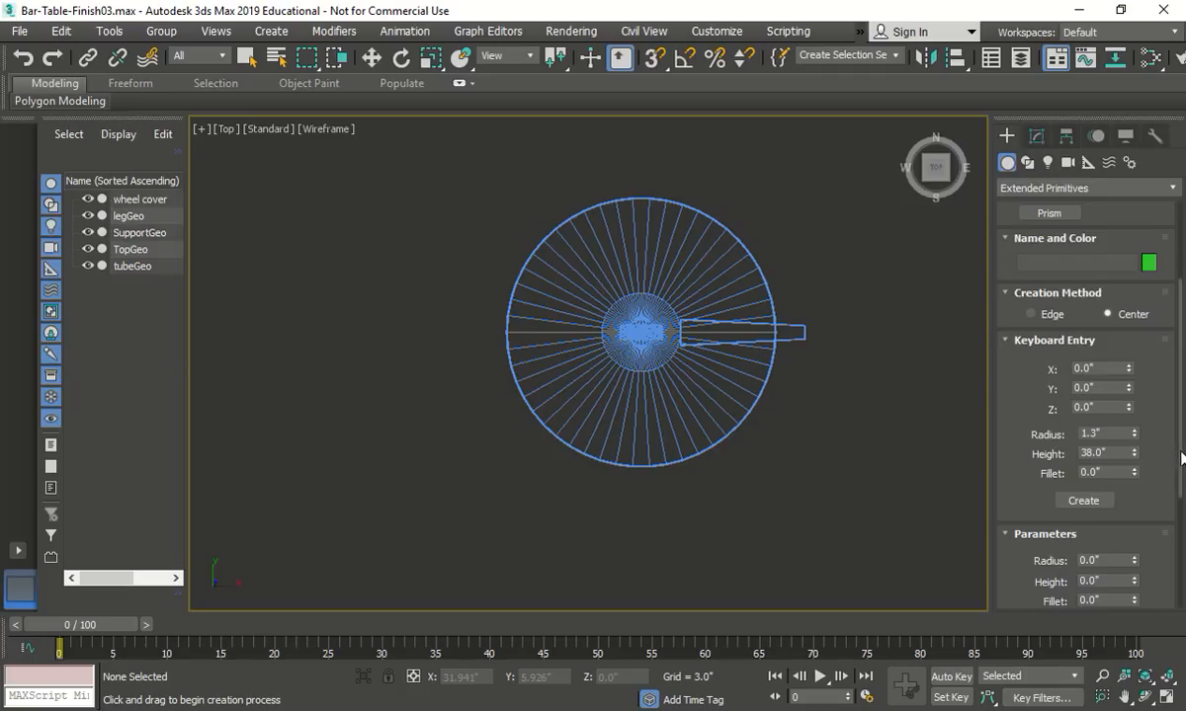
pyautogui.moveTo(1181, 458); pyautogui.dragTo(1181, 512)
pyautogui.moveTo(1120, 454); pyautogui.dragTo(1025, 453)
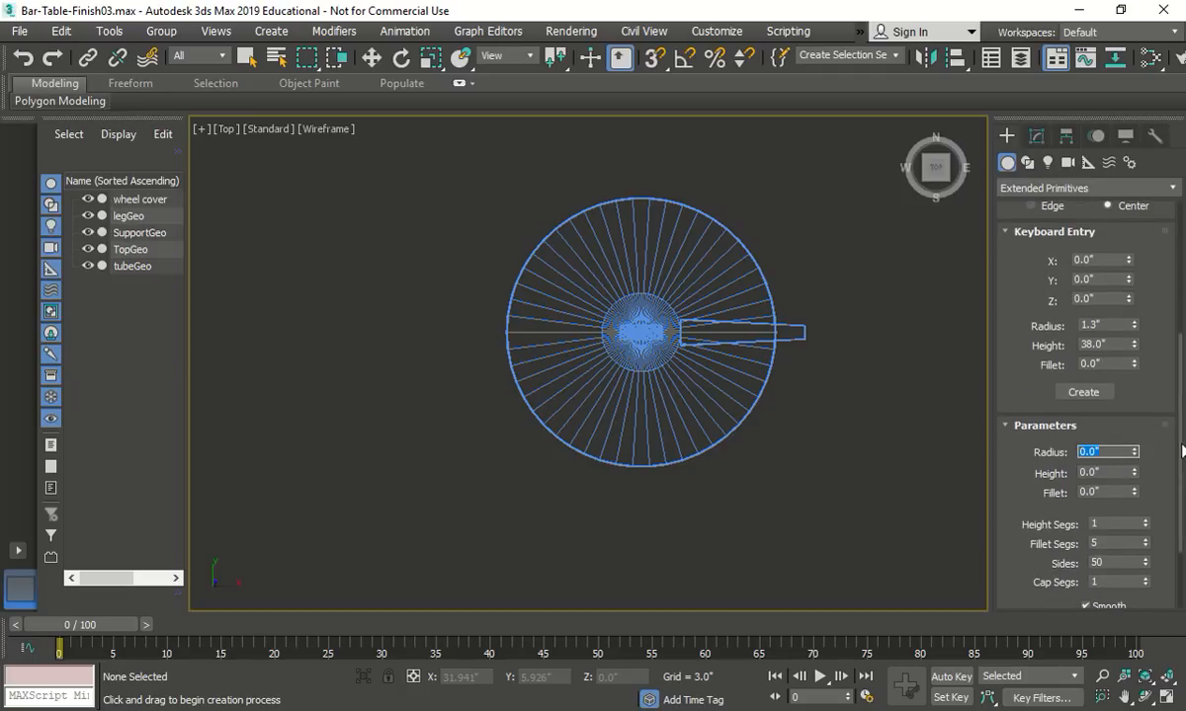
pyautogui.write('1.362')
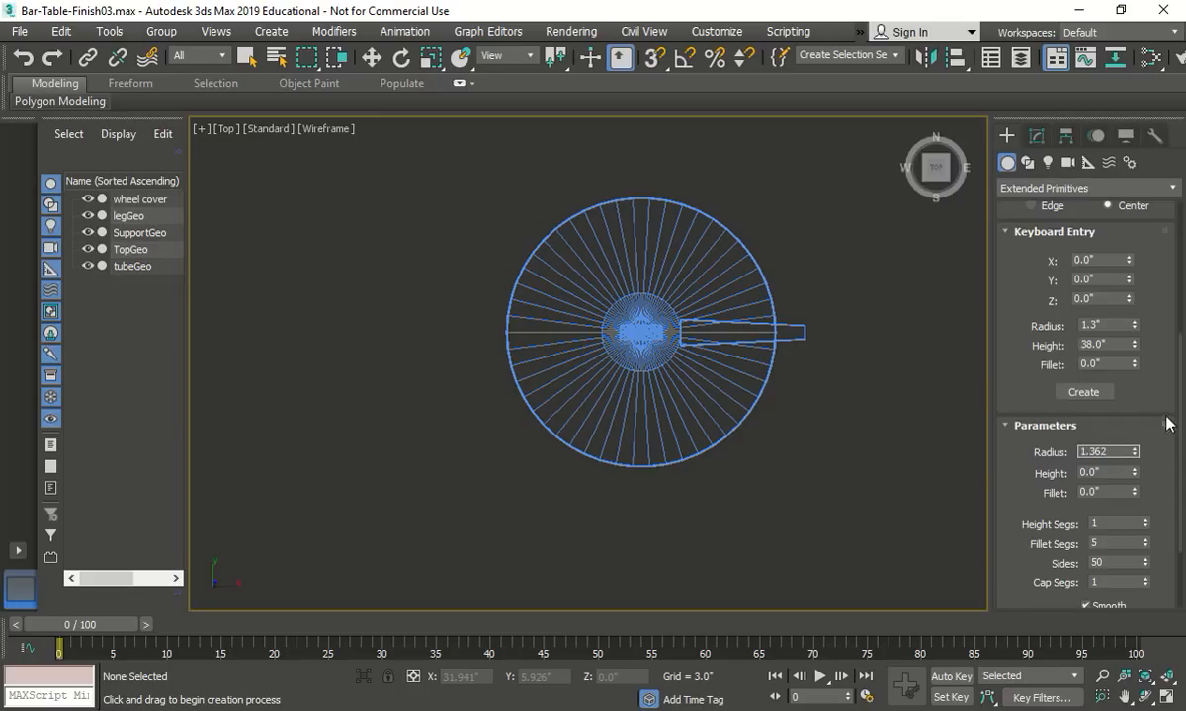
pyautogui.press('Tab')
pyautogui.write('1')
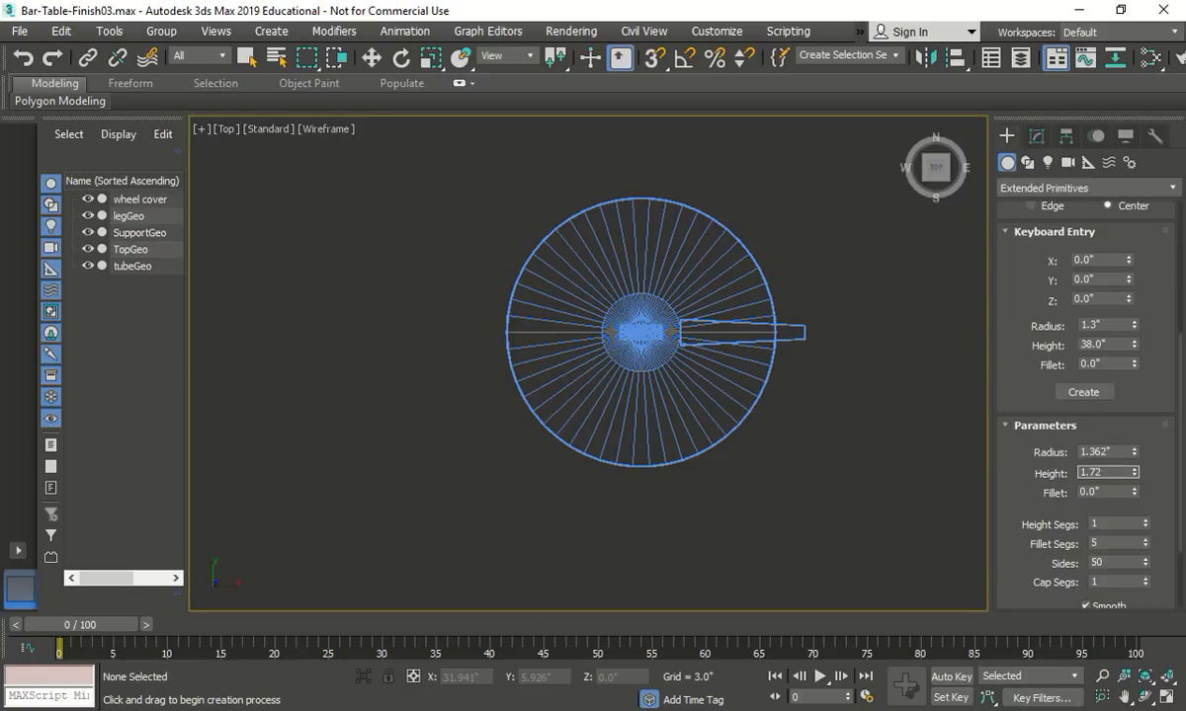
pyautogui.press('Tab')
pyautogui.write('0.1')
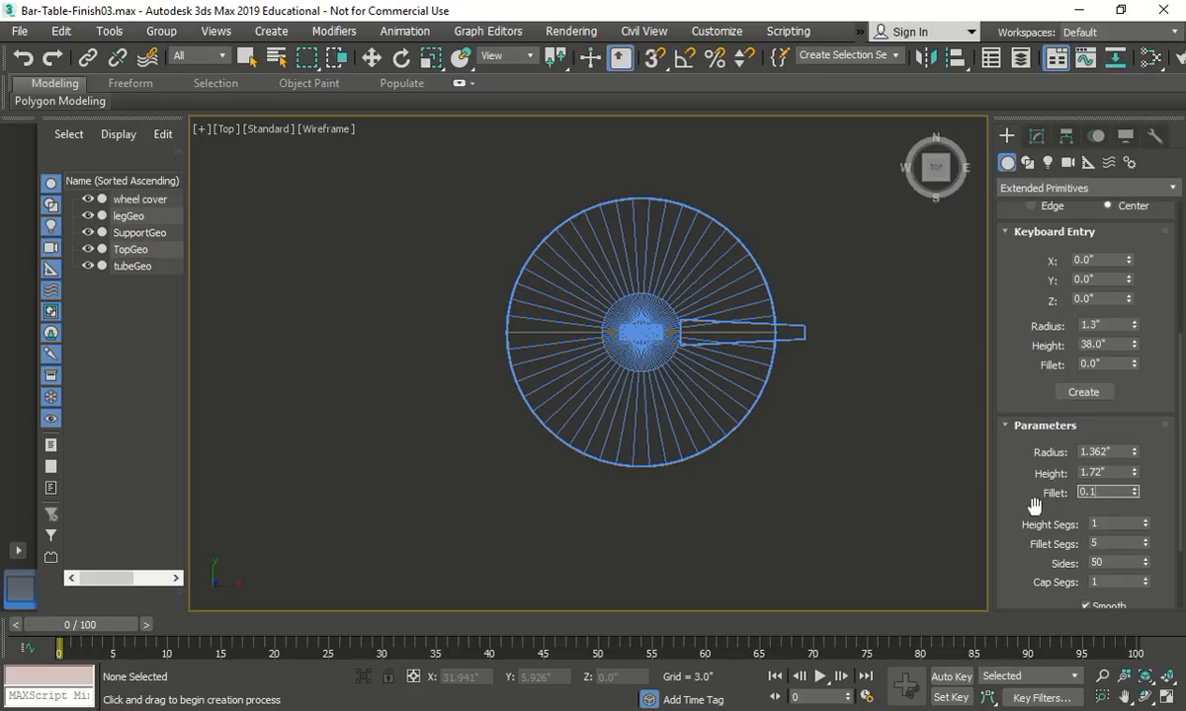
pyautogui.moveTo(1112, 544); pyautogui.dragTo(1076, 543)
pyautogui.moveTo(1117, 561); pyautogui.dragTo(1093, 559)
# Step: Create the chamfer cylinder at the origin using radius 1.362", height 1.72" and fillet 0.1" as its creation dimensions
pyautogui.click(1087, 324)
pyautogui.write('1')
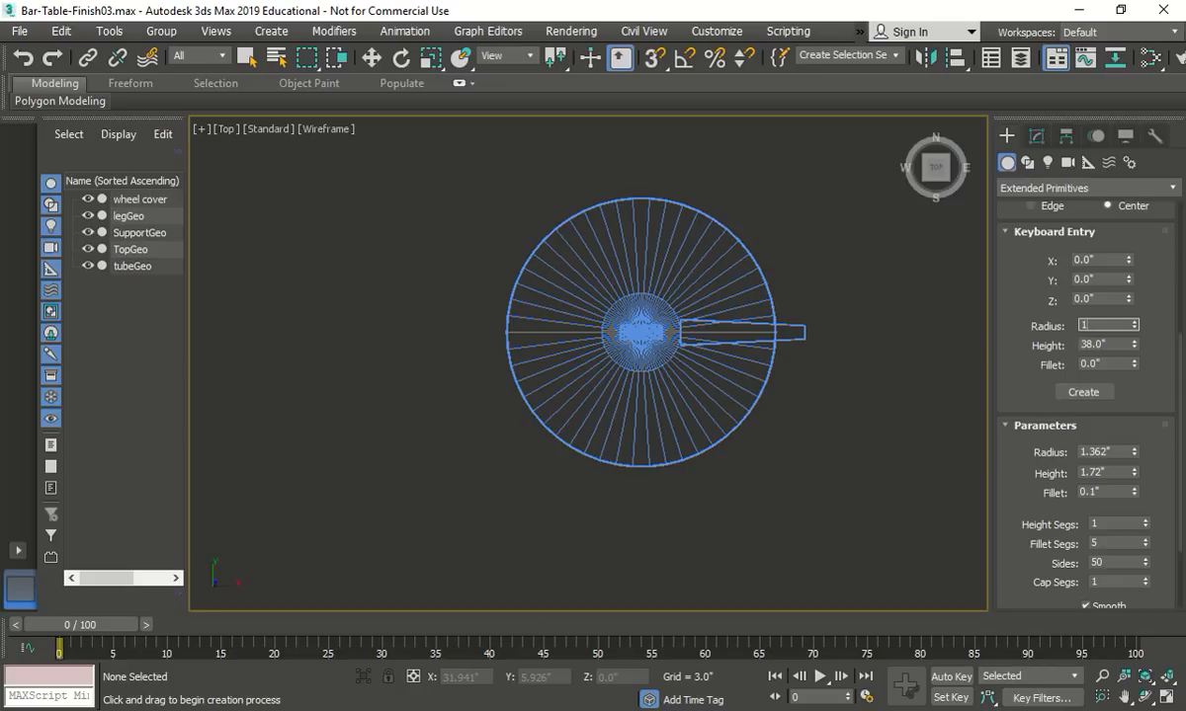
pyautogui.write('.362')
pyautogui.press('Tab')
pyautogui.write('1.7')
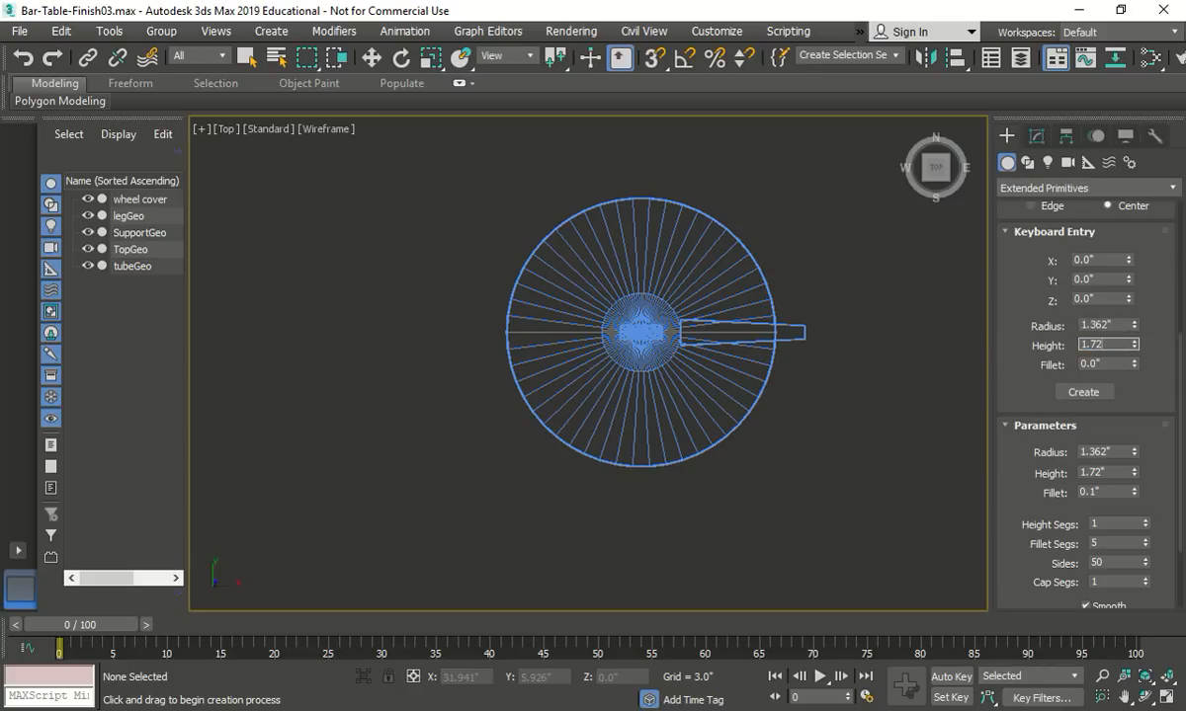
pyautogui.press('Tab')
pyautogui.write('0')
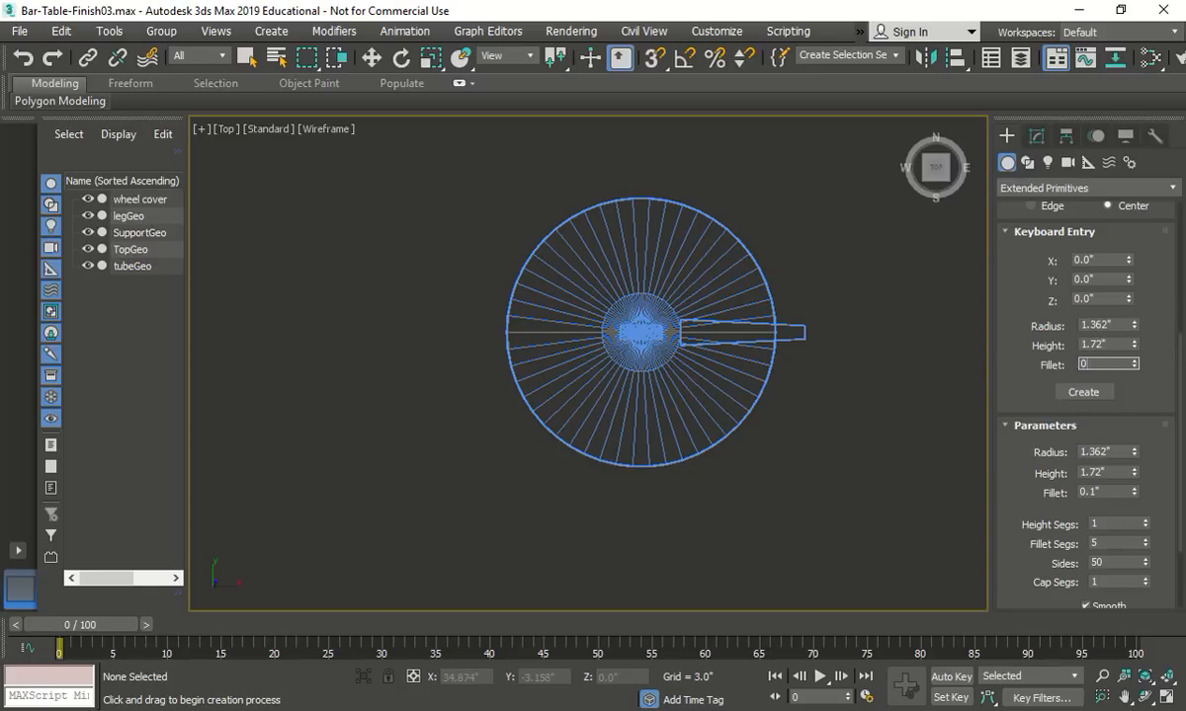
pyautogui.click(1083, 392)
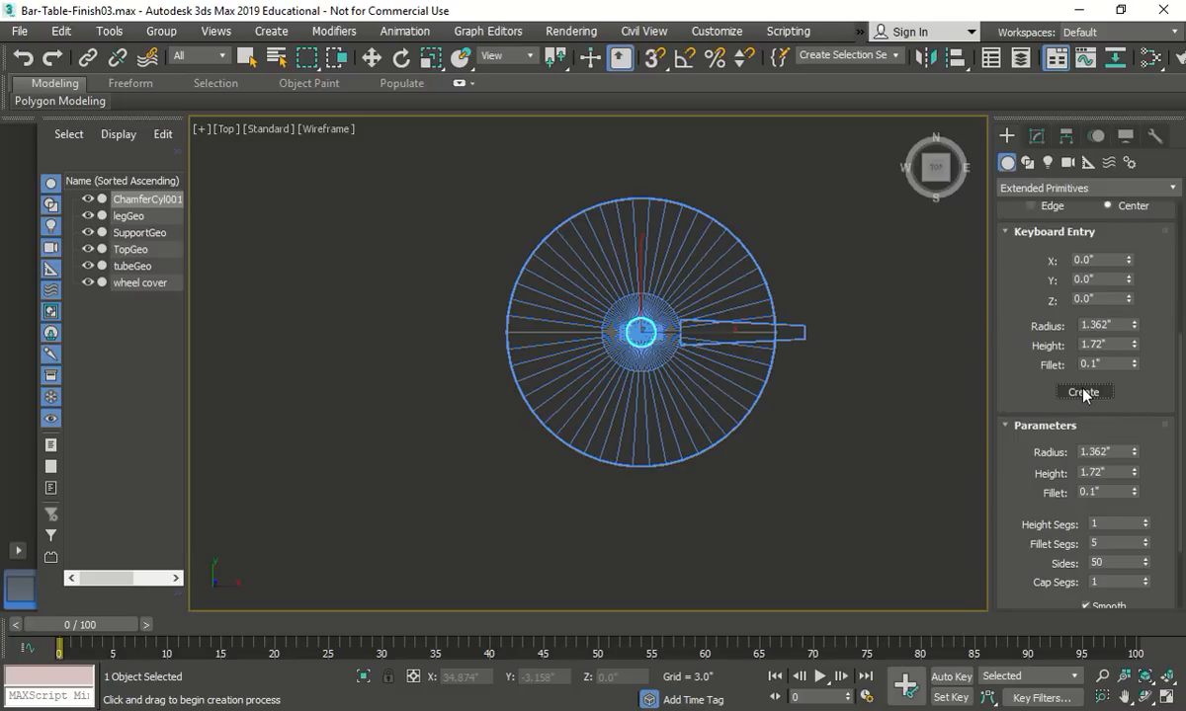
# Step: Rename the new chamfer cylinder as grpRoller, deselect it and restore the four-viewport layout
pyautogui.press('w')
pyautogui.click(1036, 135)
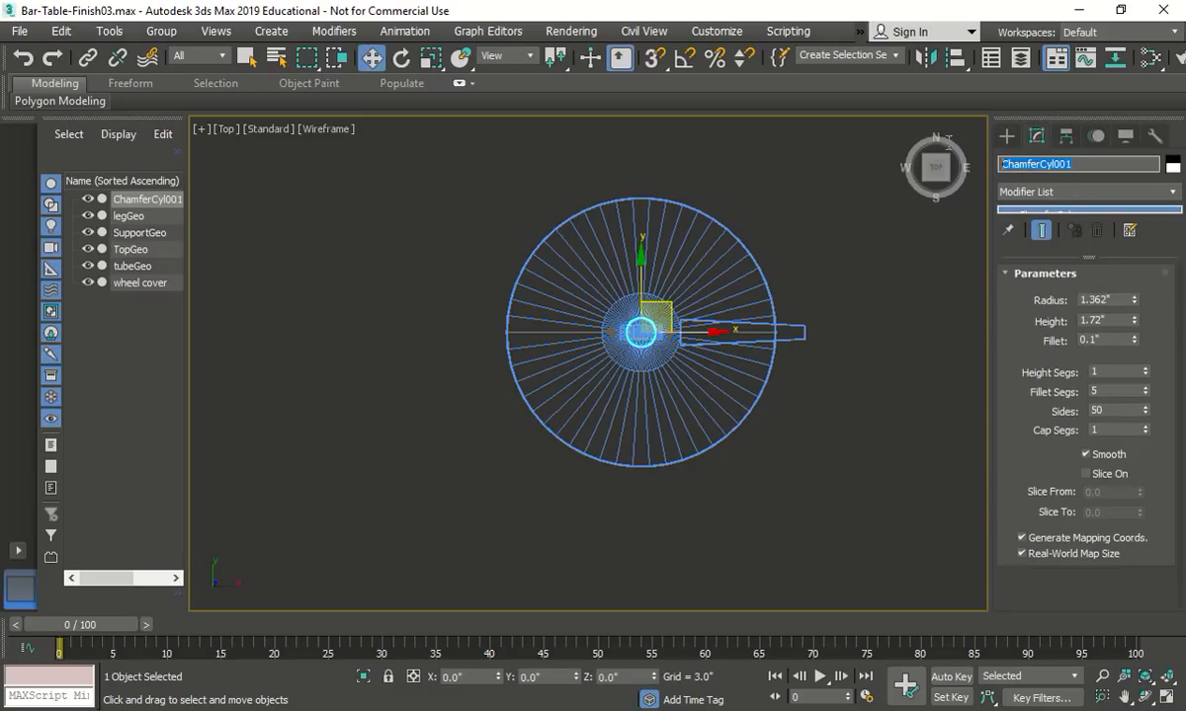
pyautogui.write('g')
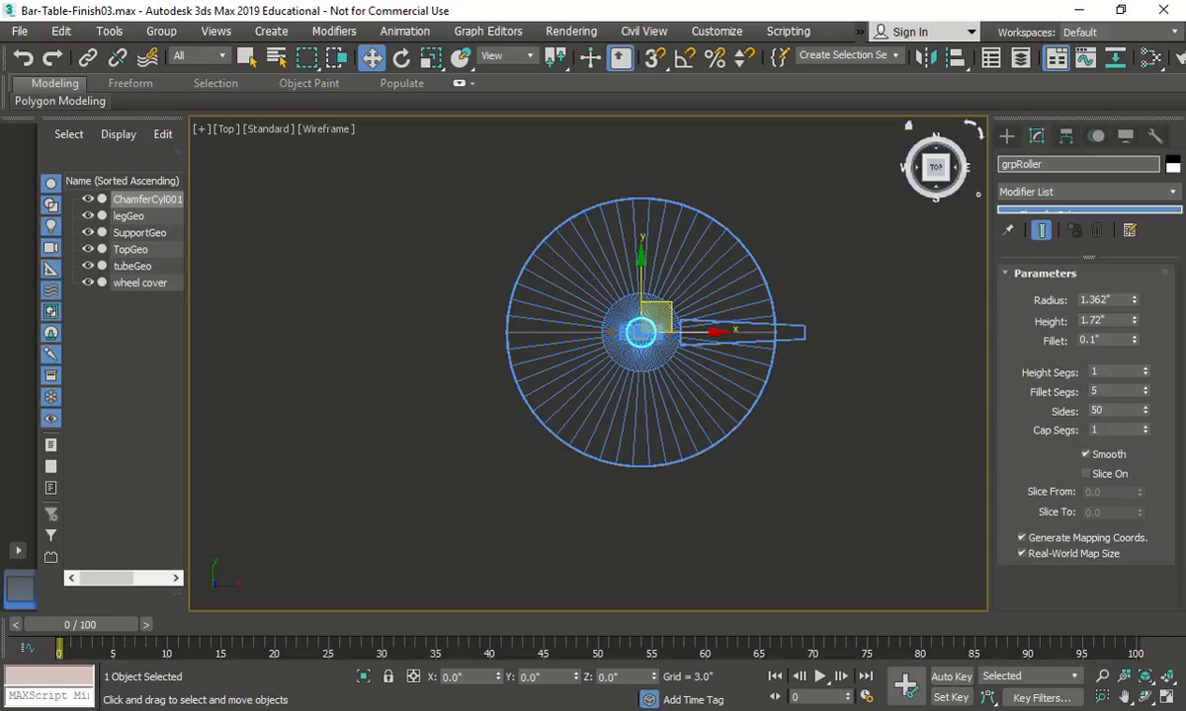
pyautogui.click(904, 371)
pyautogui.hotkey('alt', 'w')
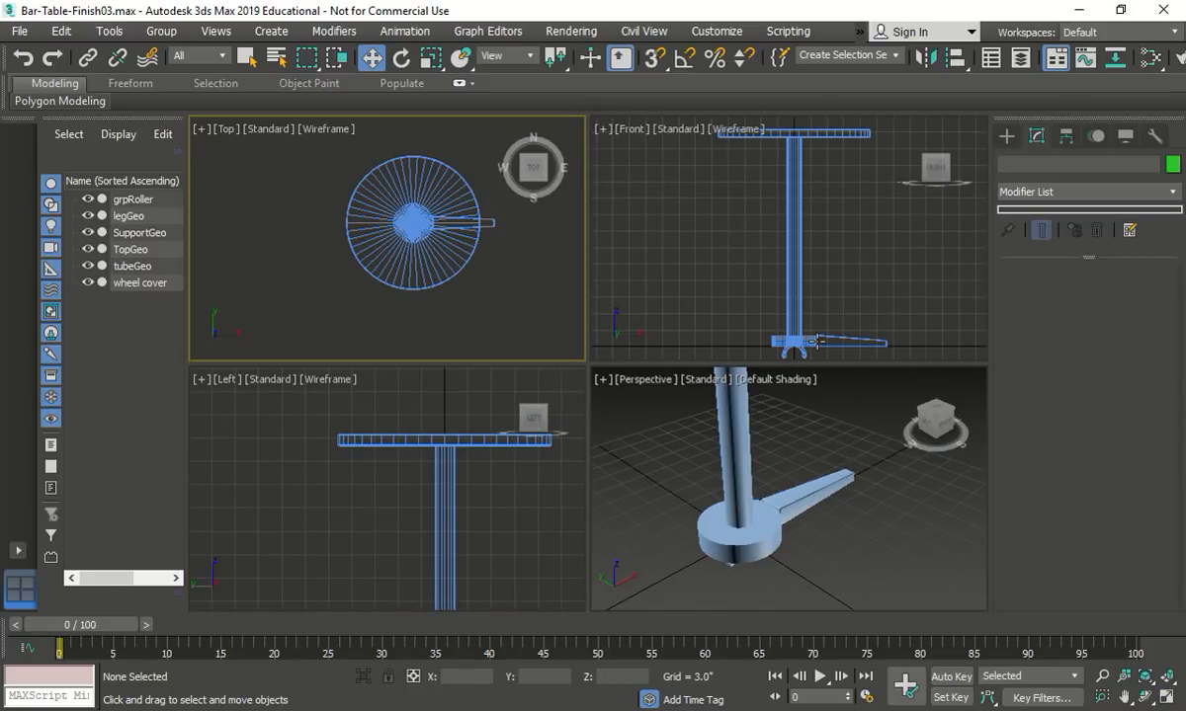
# Step: Examine the roller and wheel cover at the base of the table in the Left and Front views
pyautogui.scroll(3, 796, 346)
pyautogui.scroll(-2, 804, 254)
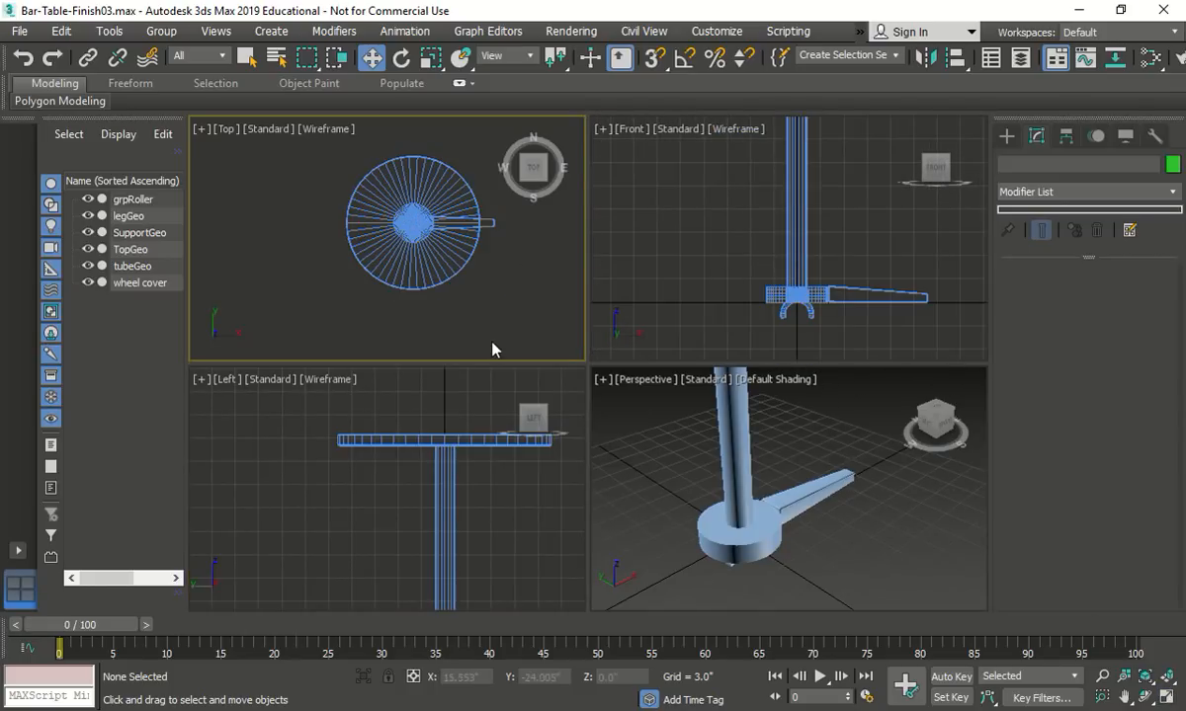
pyautogui.scroll(-3, 484, 356)
pyautogui.scroll(-5, 484, 494)
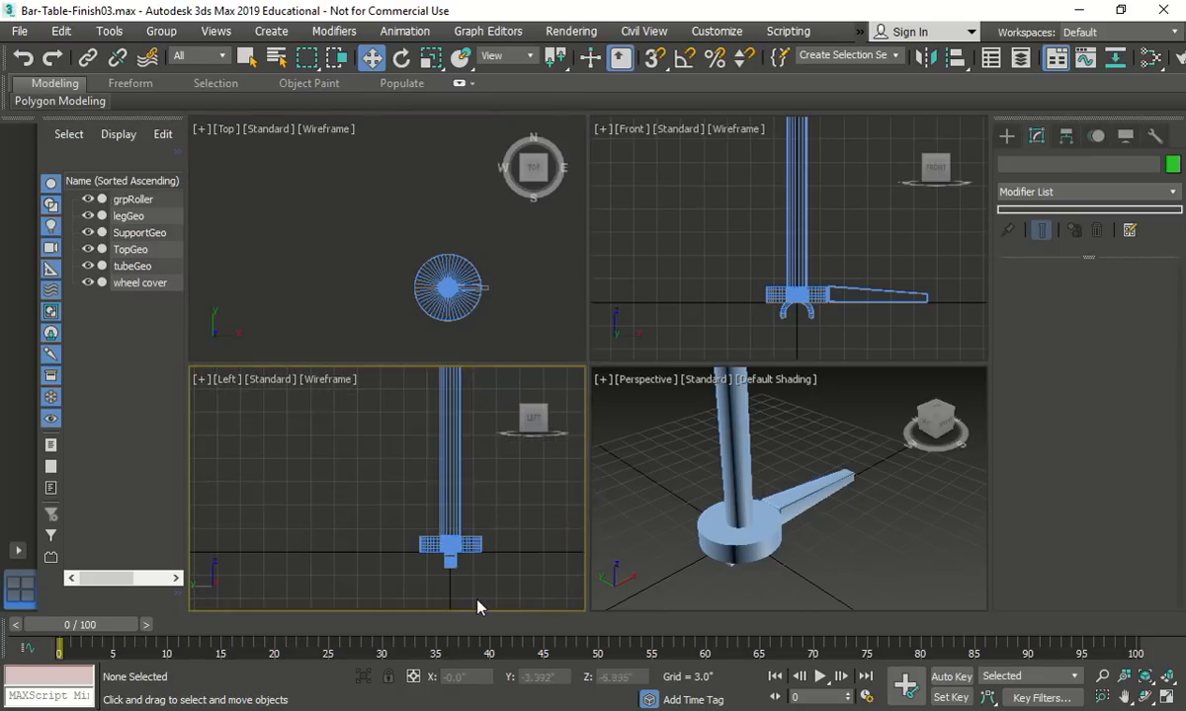
pyautogui.scroll(4, 478, 593)
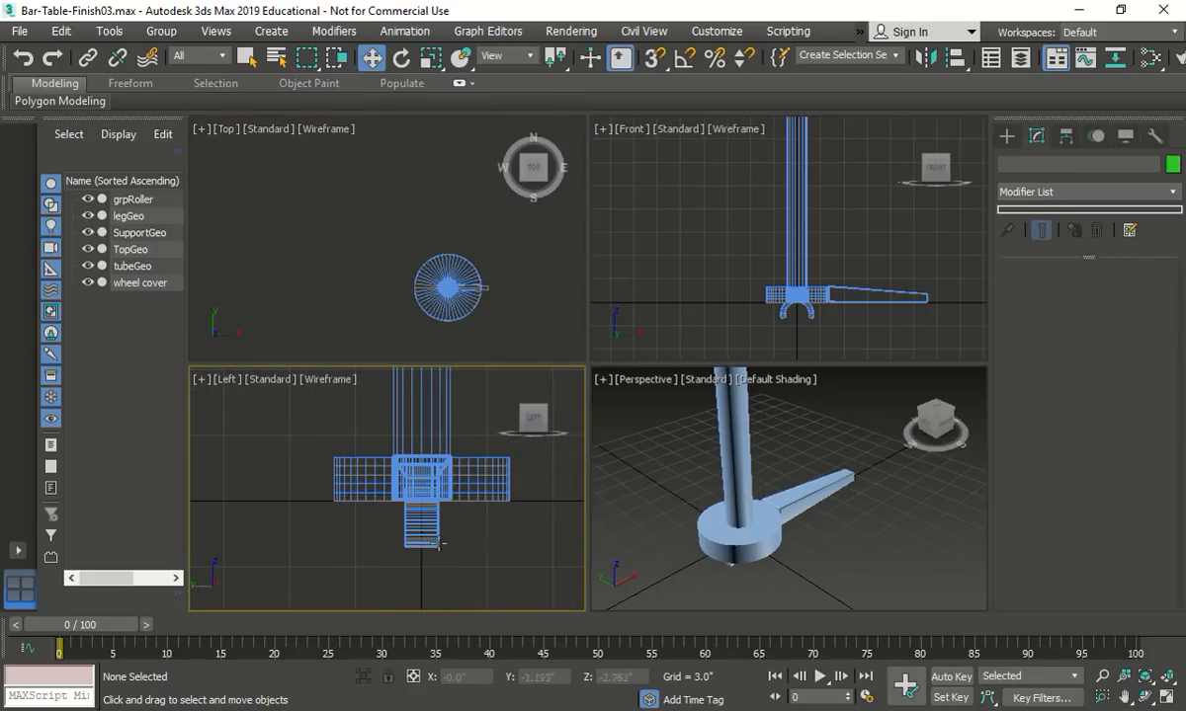
pyautogui.click(145, 284)
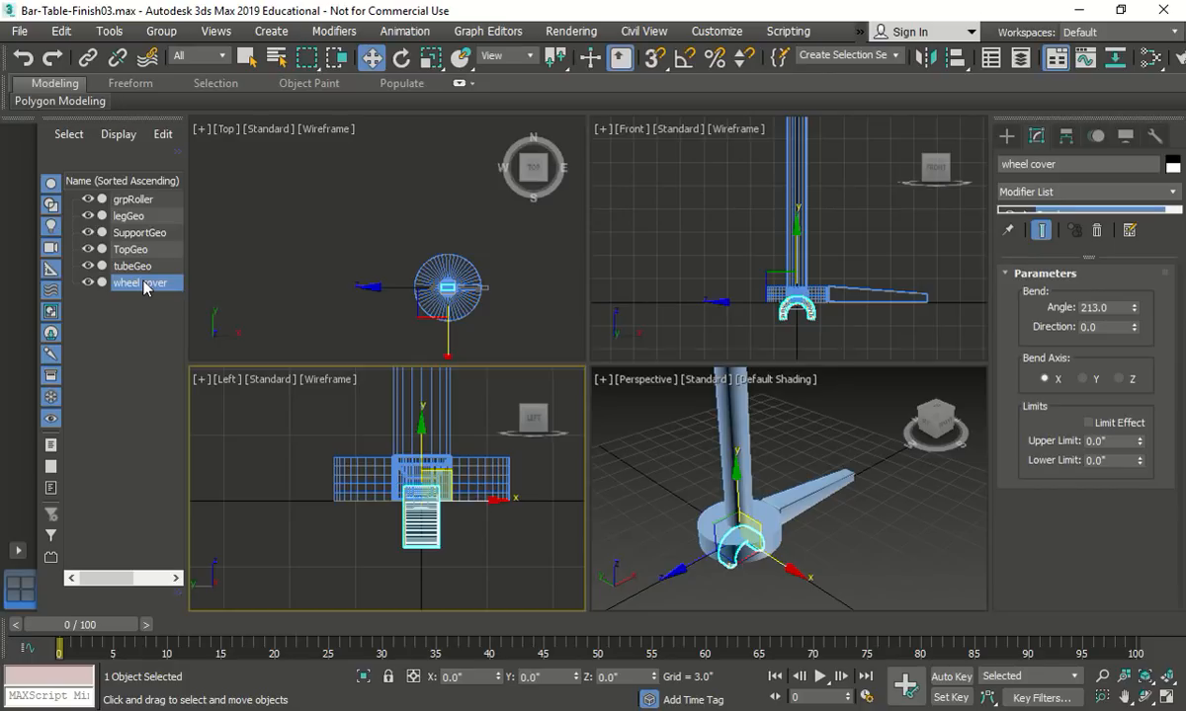
pyautogui.click(132, 301)
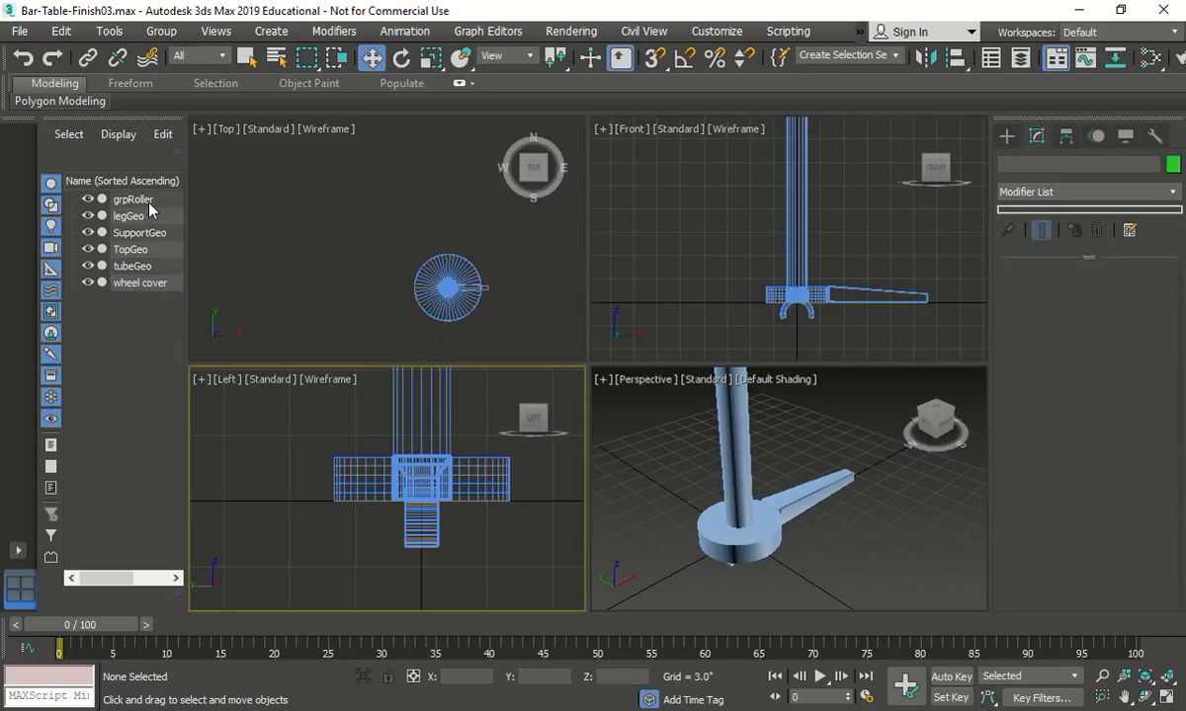
pyautogui.click(135, 200)
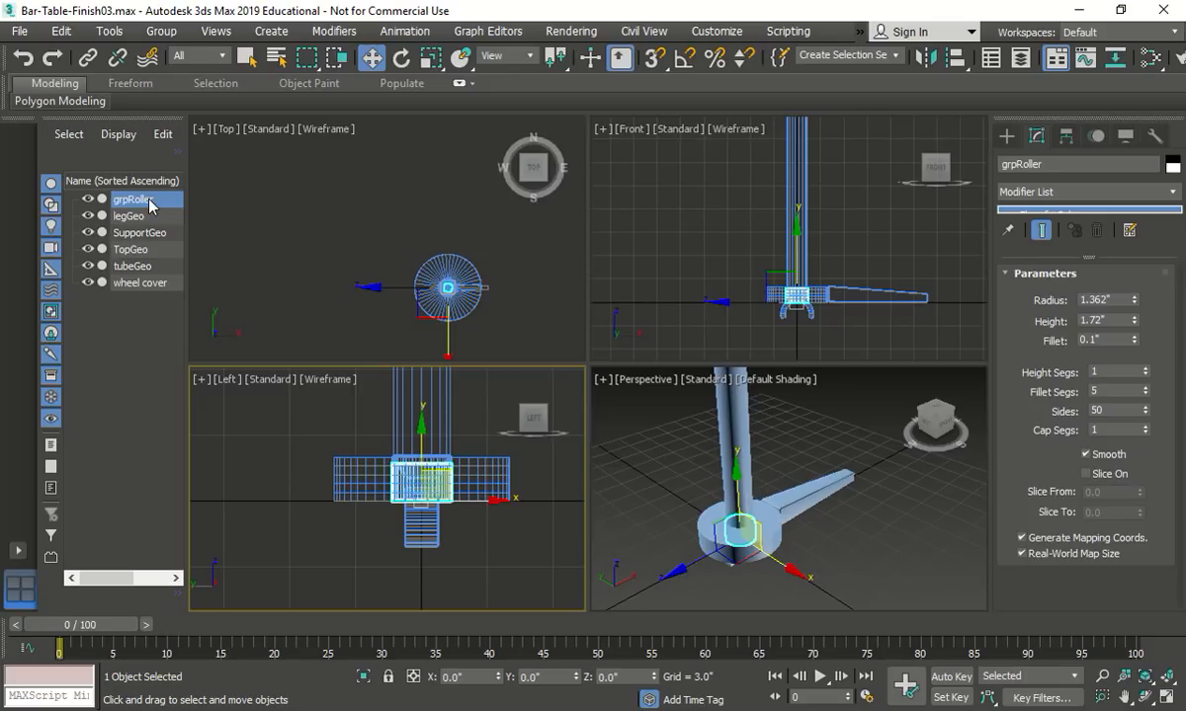
pyautogui.rightClick(753, 597)
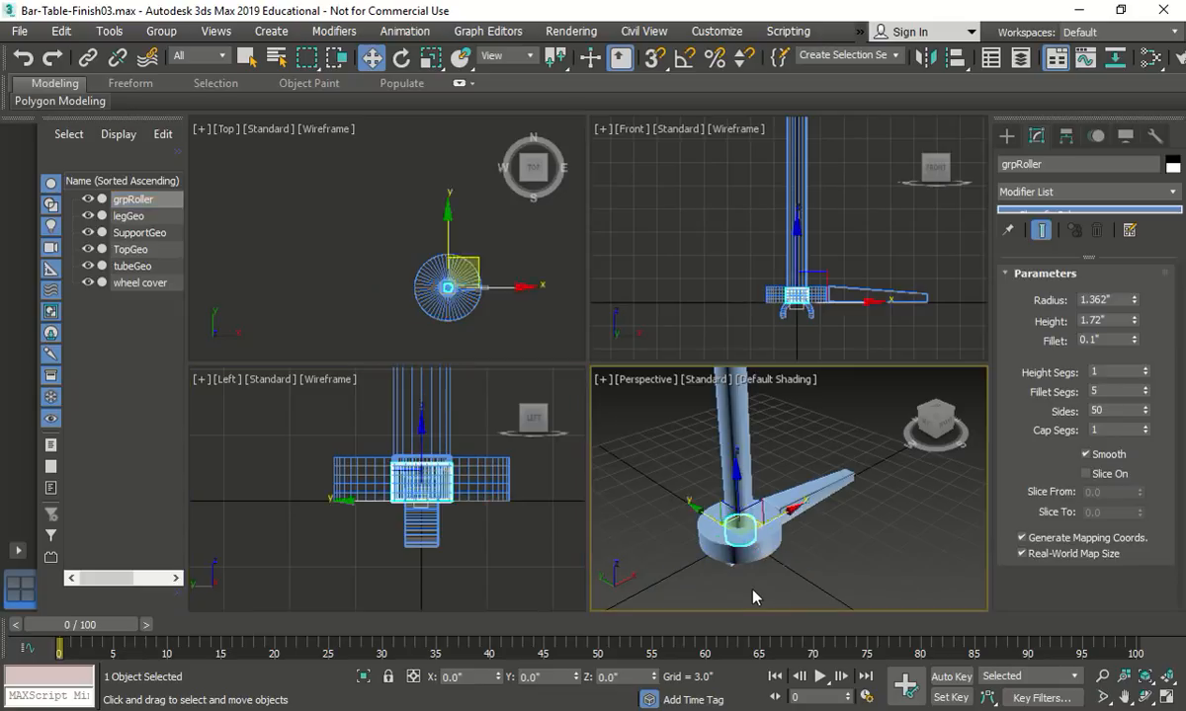
pyautogui.click(753, 597)
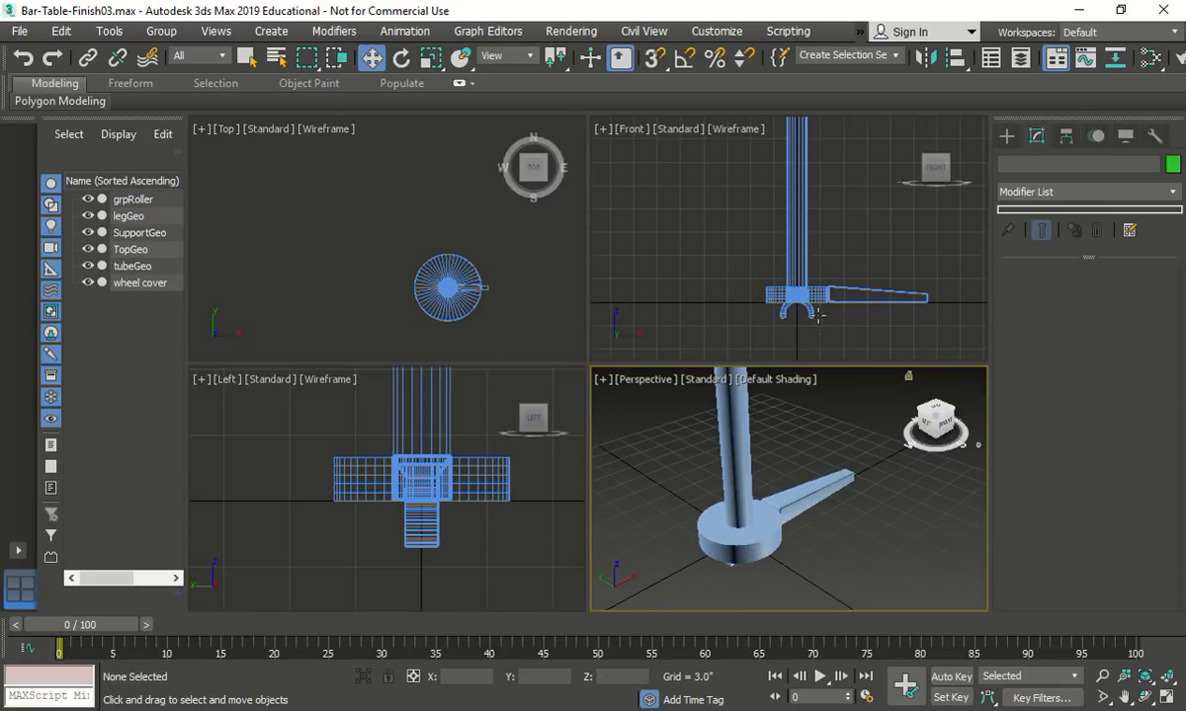
pyautogui.scroll(5, 818, 314)
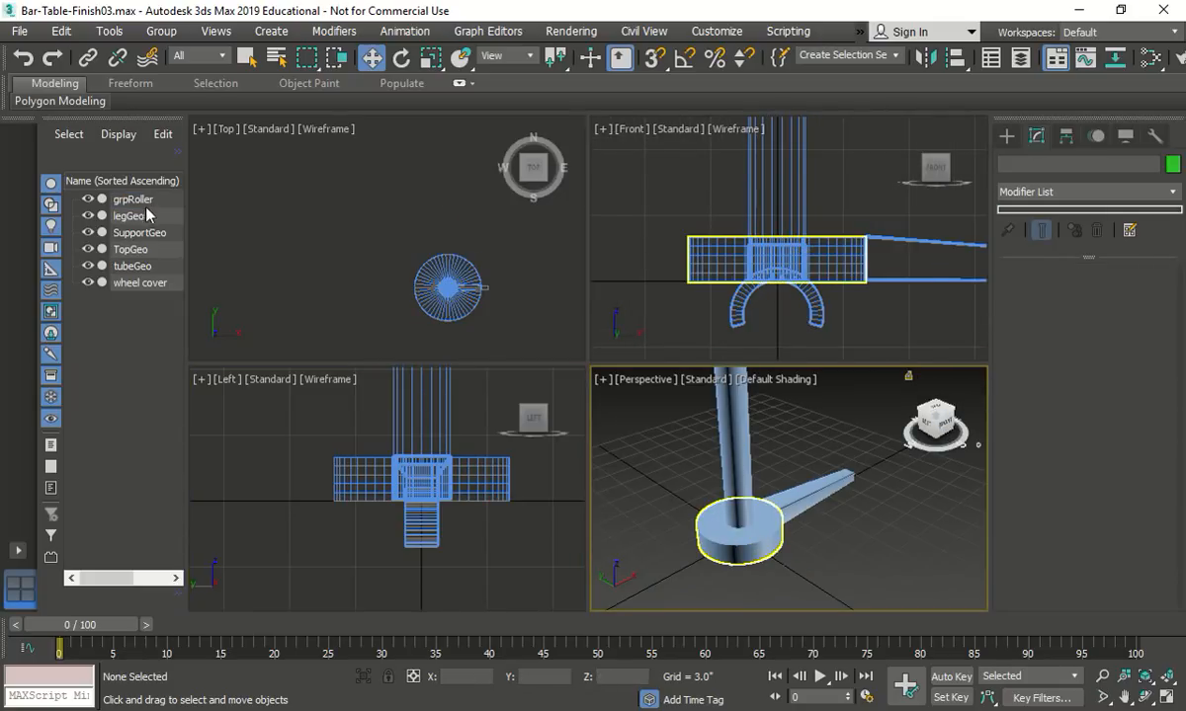
pyautogui.click(130, 198)
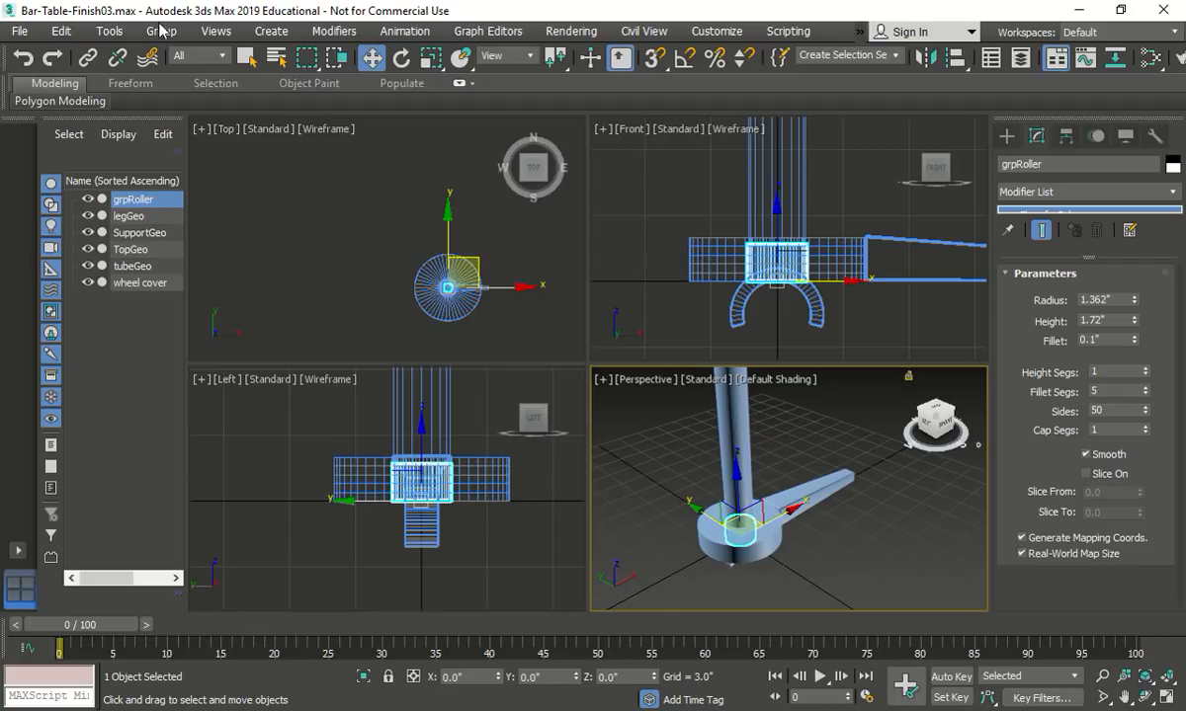
pyautogui.click(109, 31)
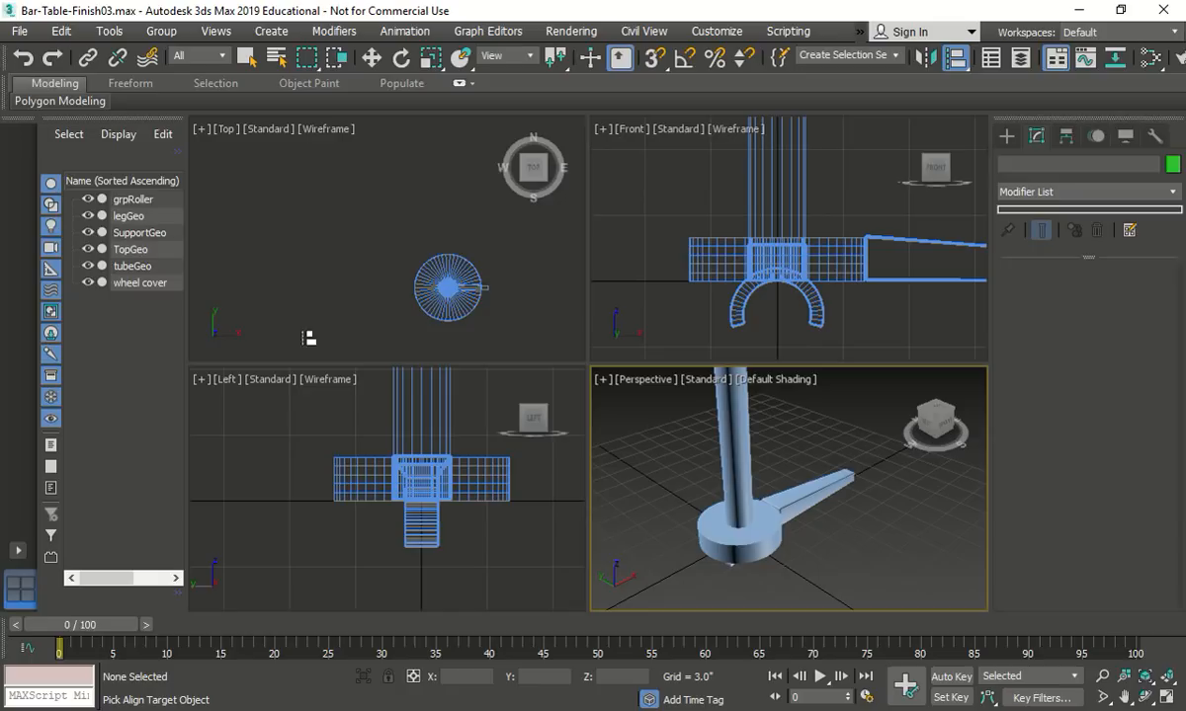
pyautogui.click(138, 201)
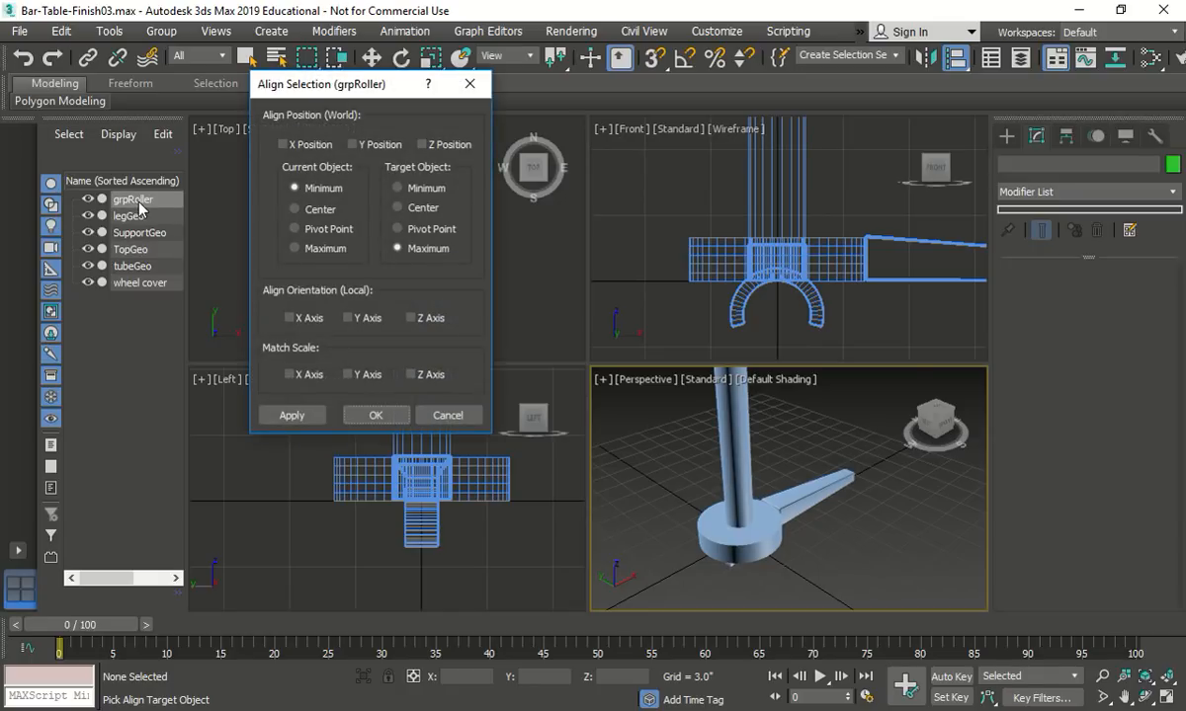
pyautogui.click(379, 415)
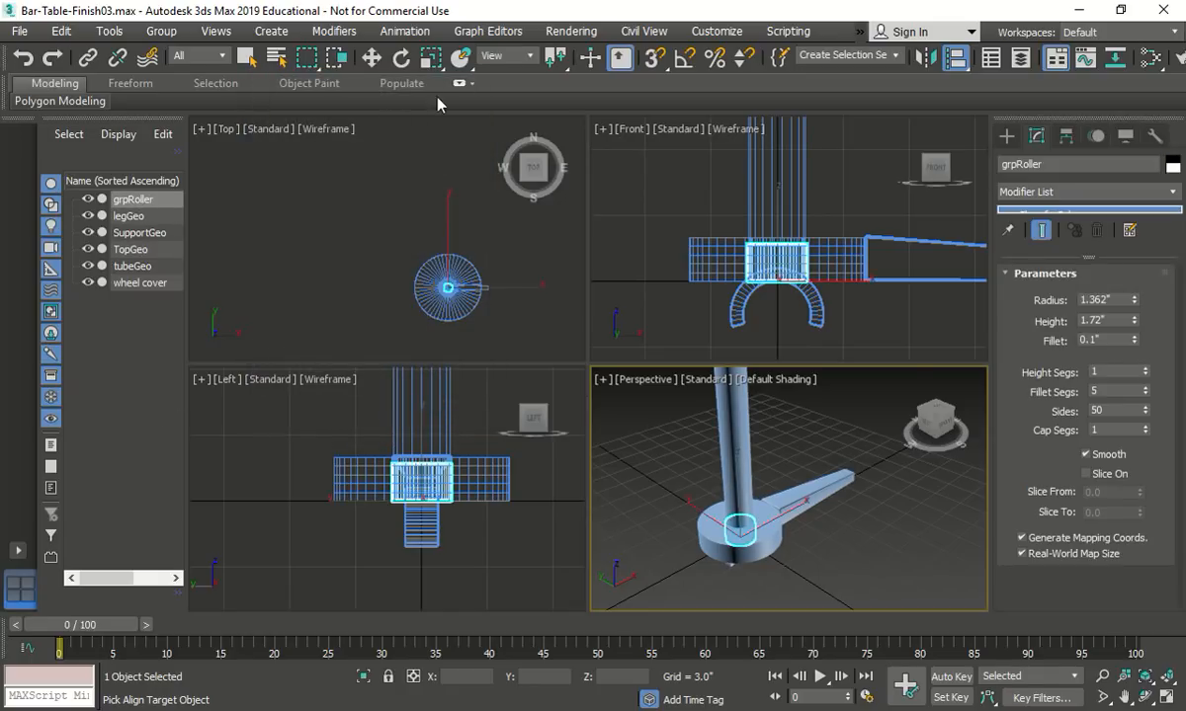
pyautogui.click(368, 57)
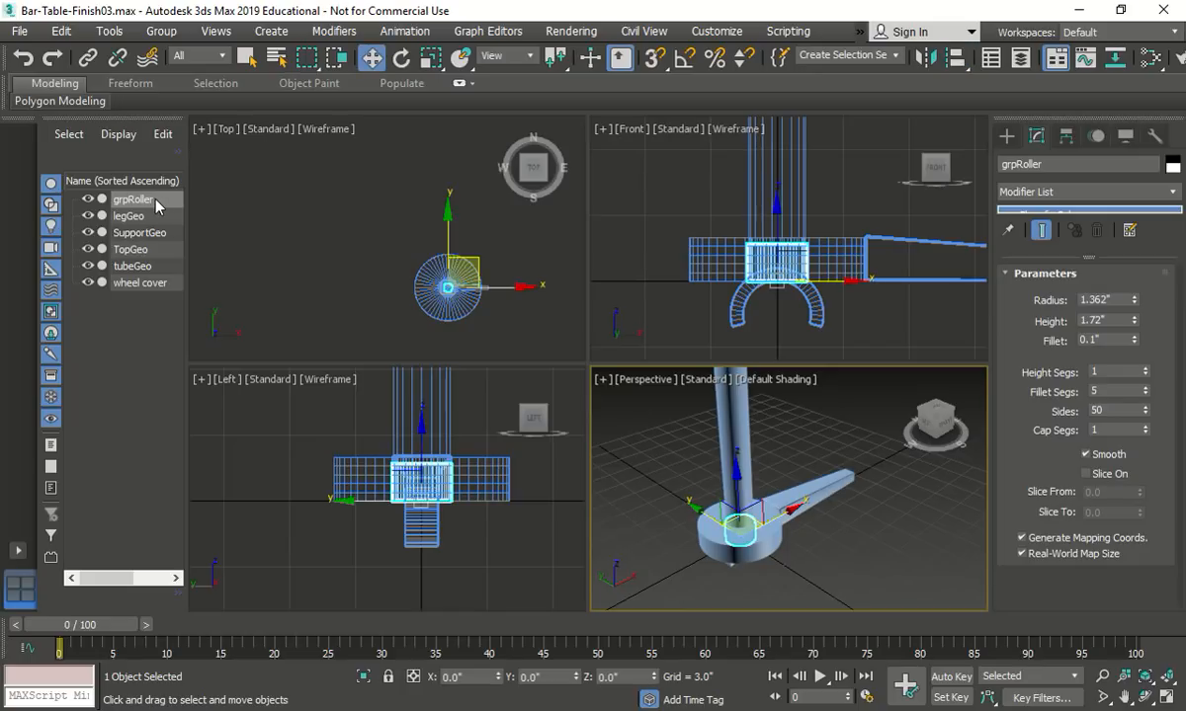
pyautogui.click(155, 200)
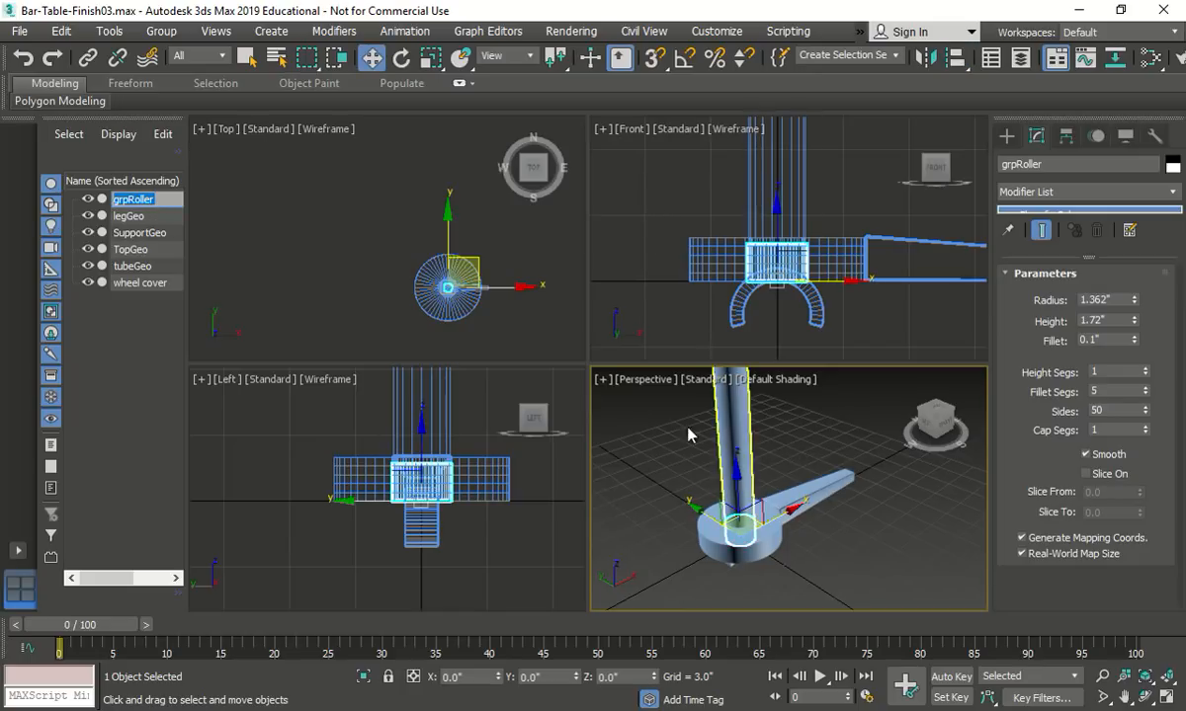
pyautogui.click(503, 327)
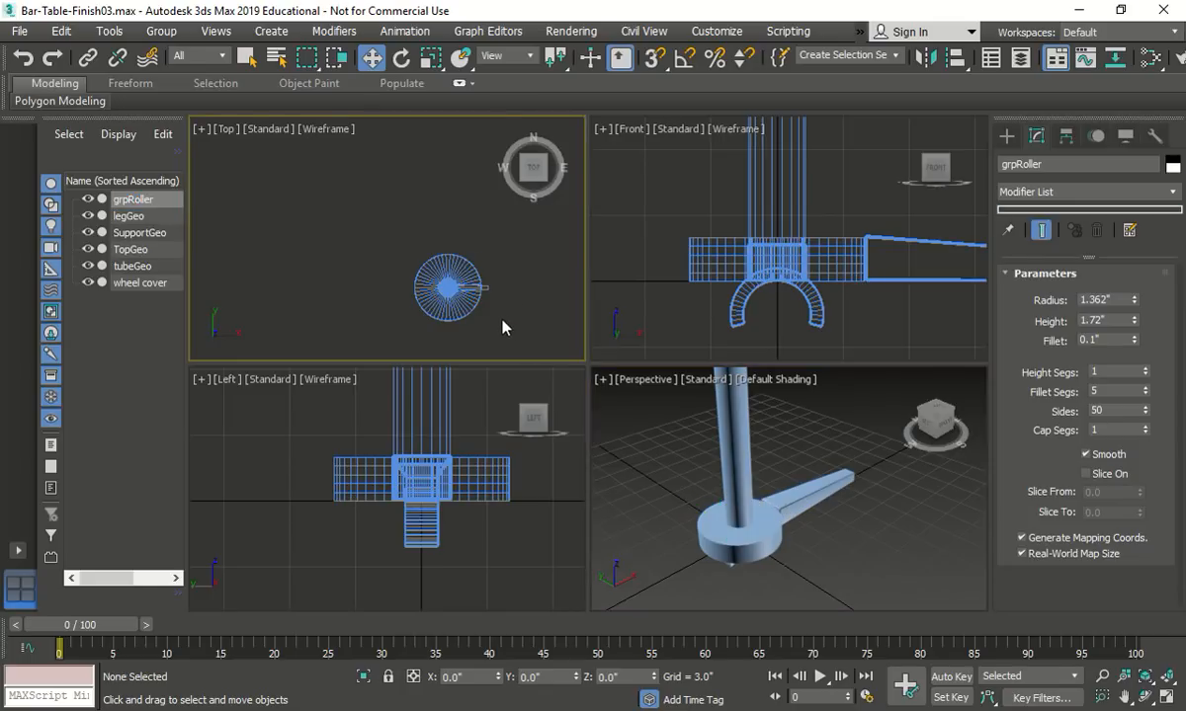
# Step: Rotate grpRoller 90 degrees about the X axis as a screen offset, then deselect it
pyautogui.rightClick(401, 58)
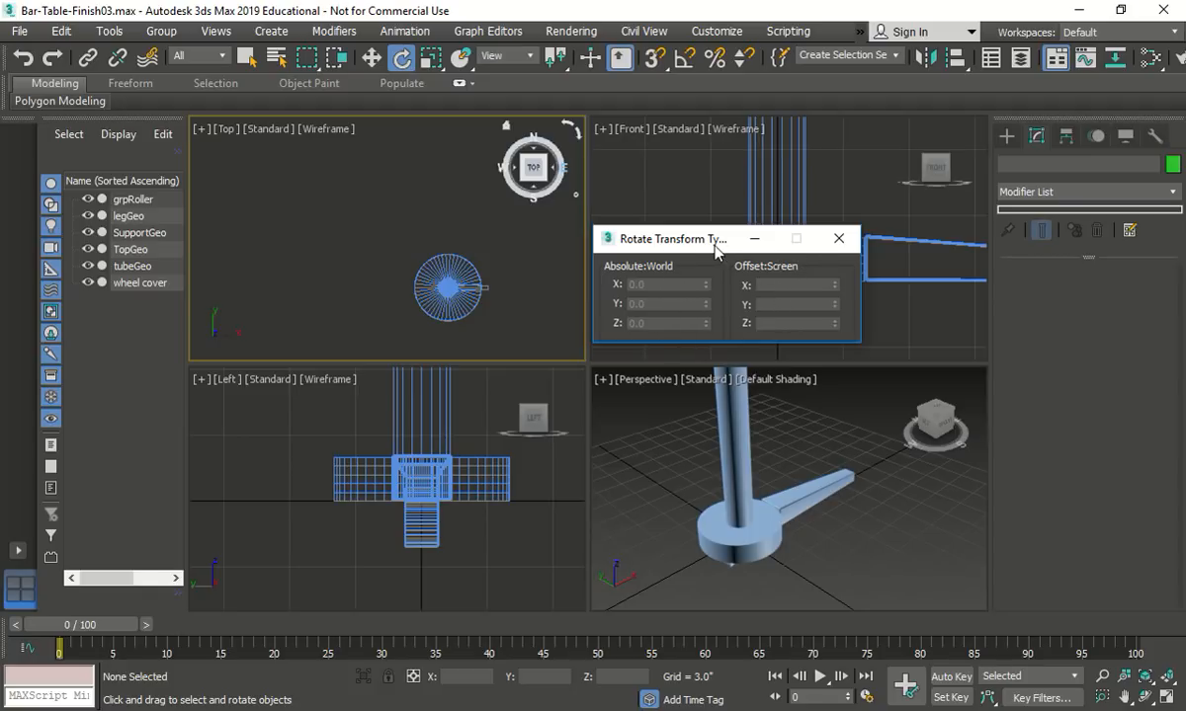
pyautogui.scroll(6, 442, 267)
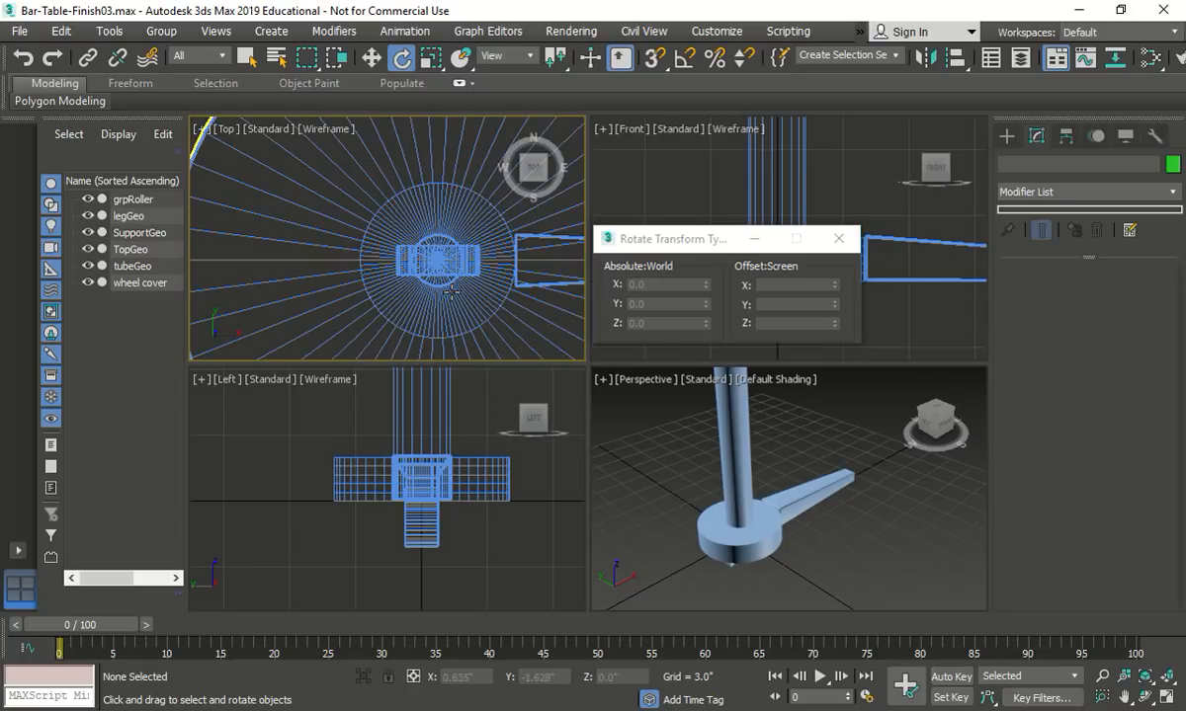
pyautogui.scroll(2, 442, 253)
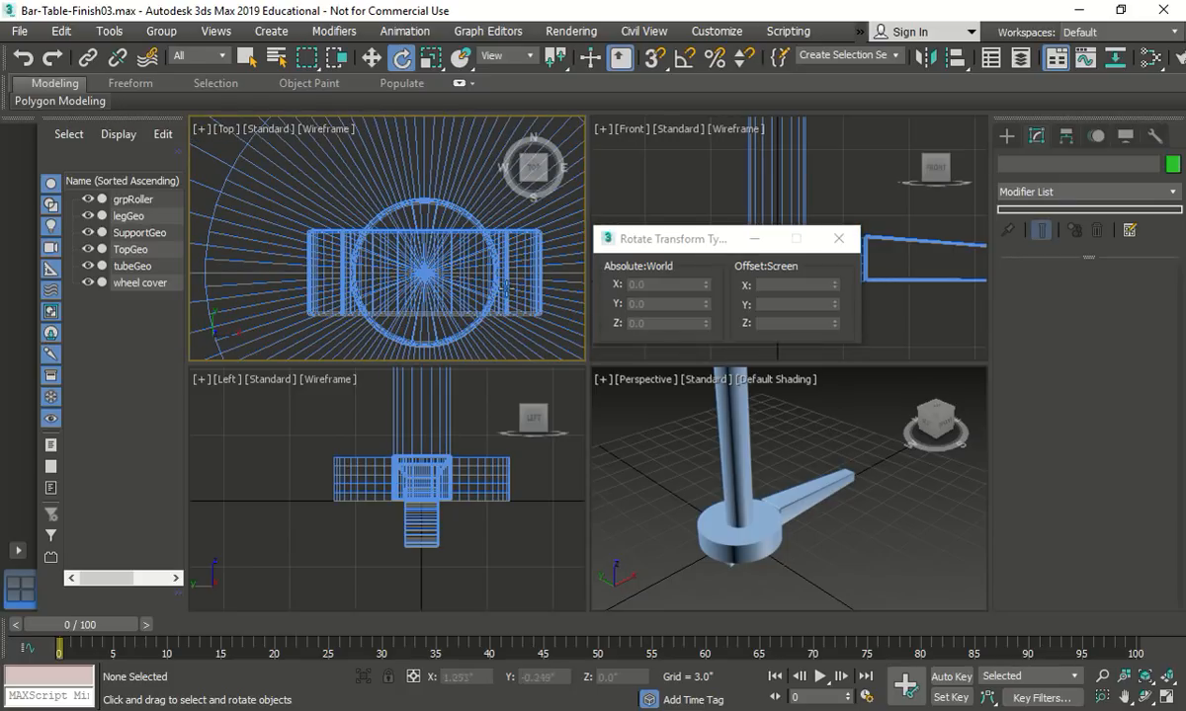
pyautogui.click(770, 284)
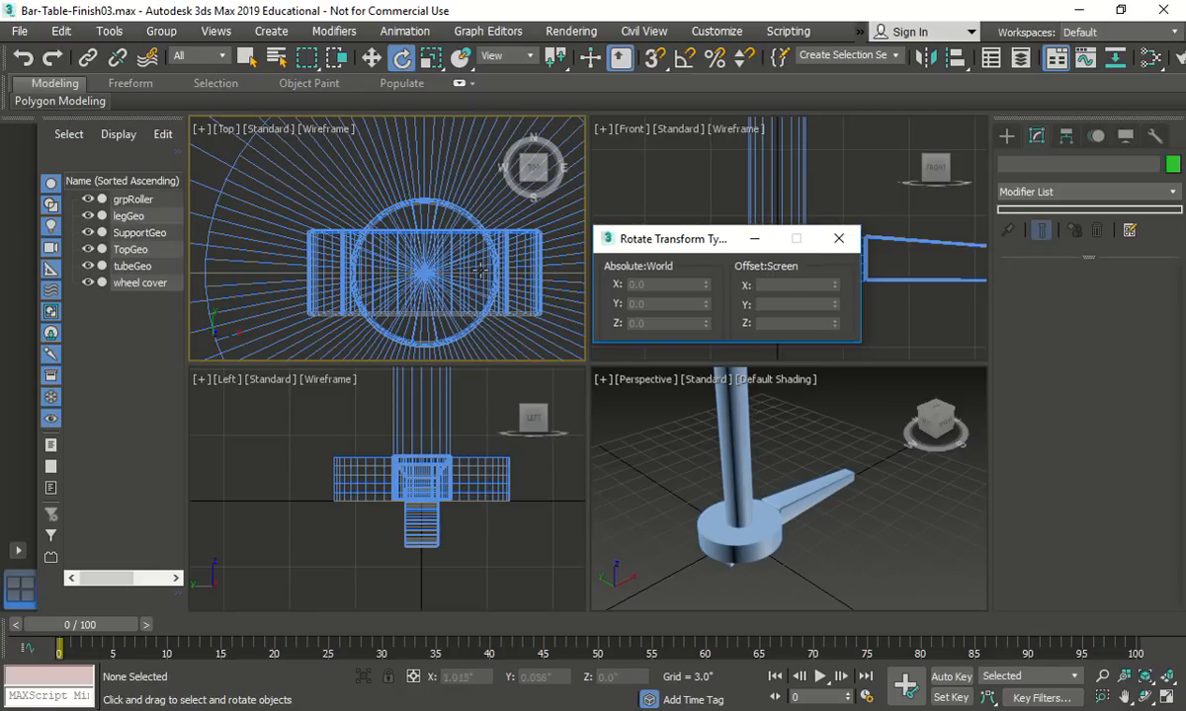
pyautogui.click(138, 202)
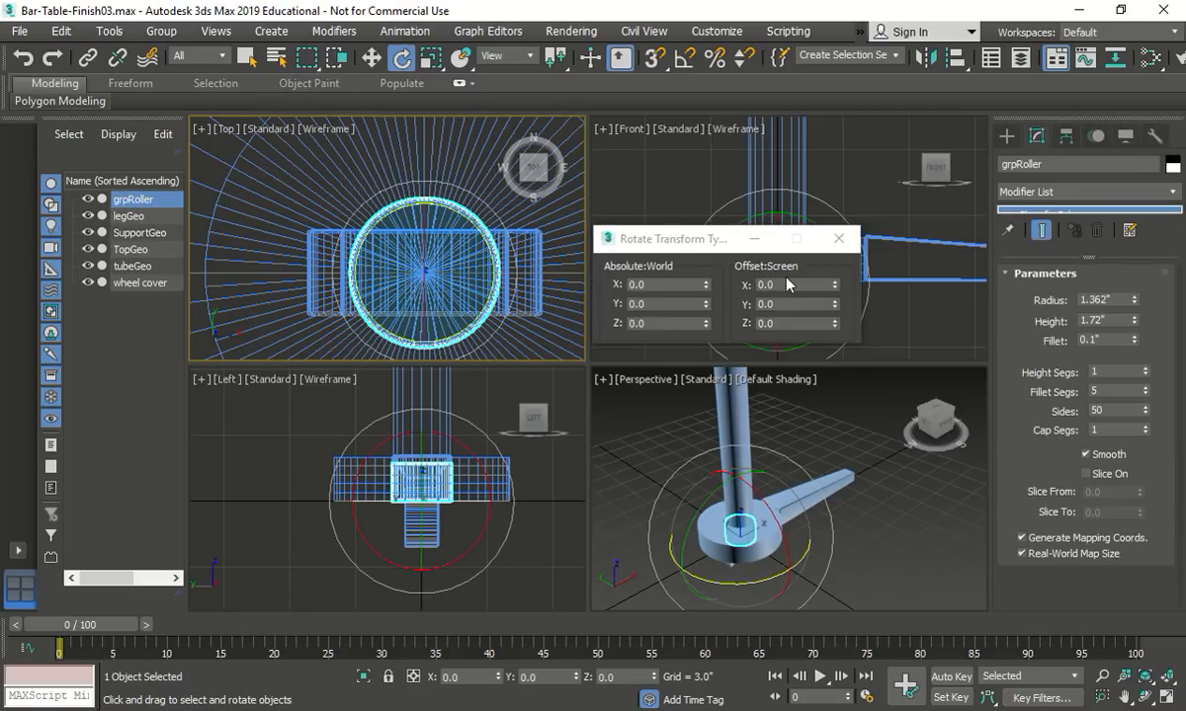
pyautogui.click(674, 275)
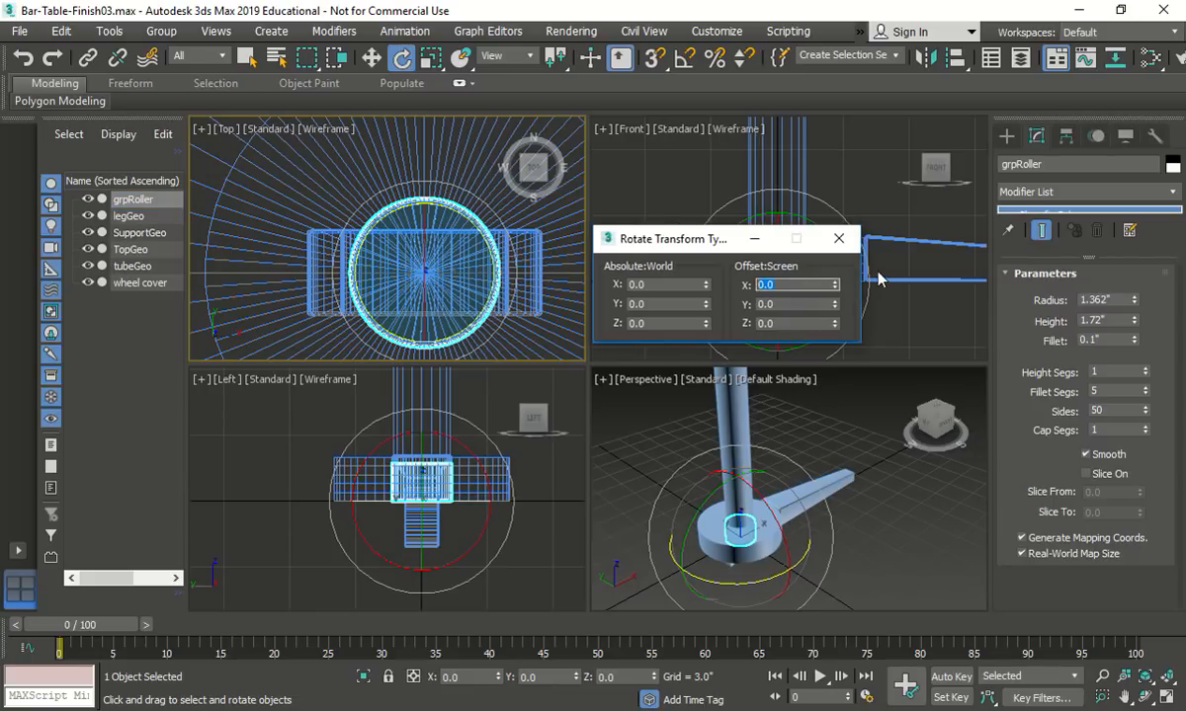
pyautogui.write('90')
pyautogui.press('Return')
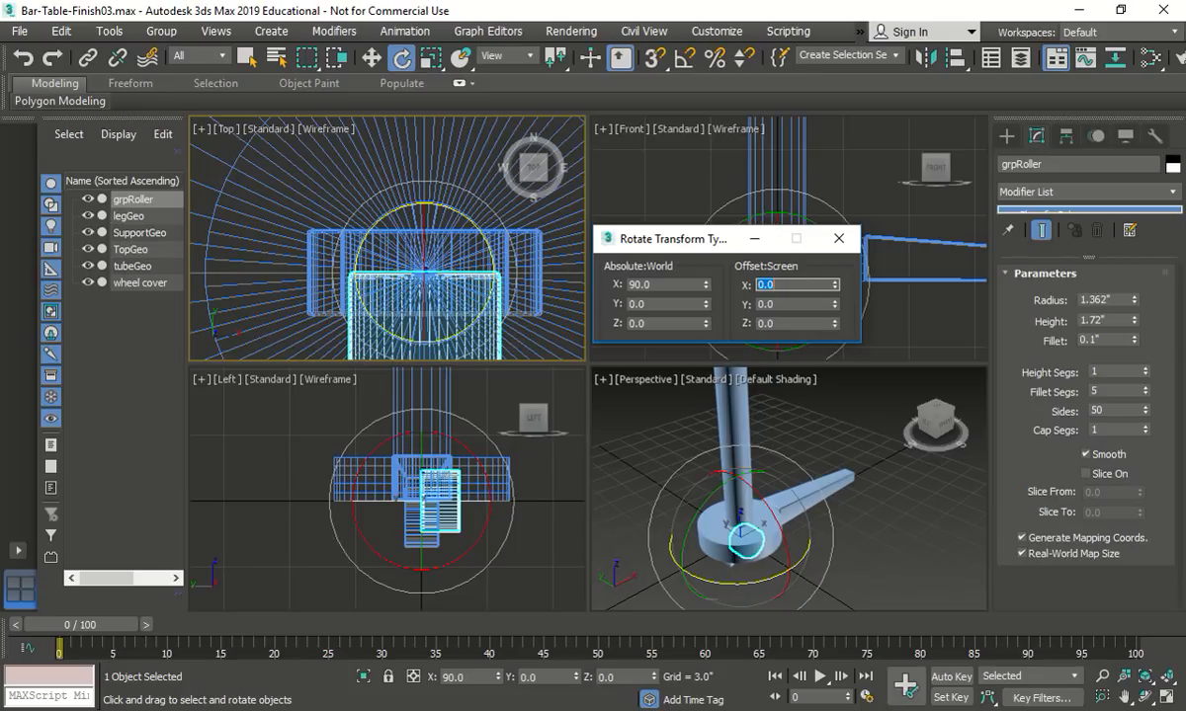
pyautogui.click(838, 238)
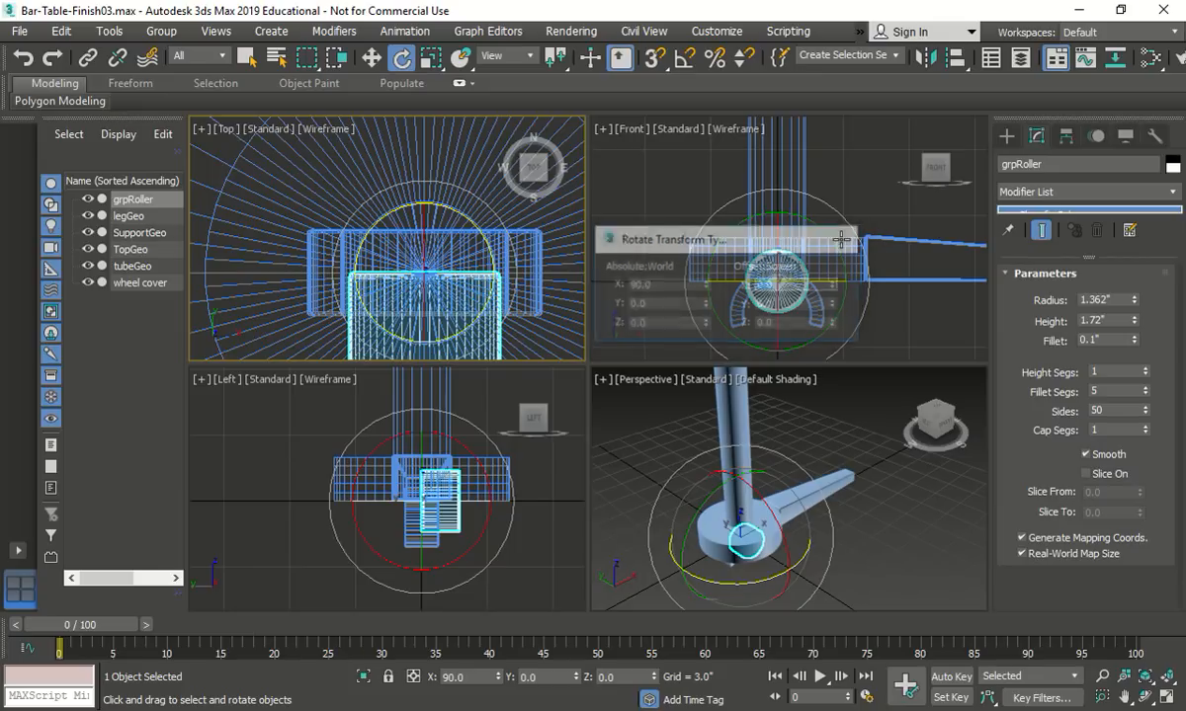
pyautogui.click(909, 534)
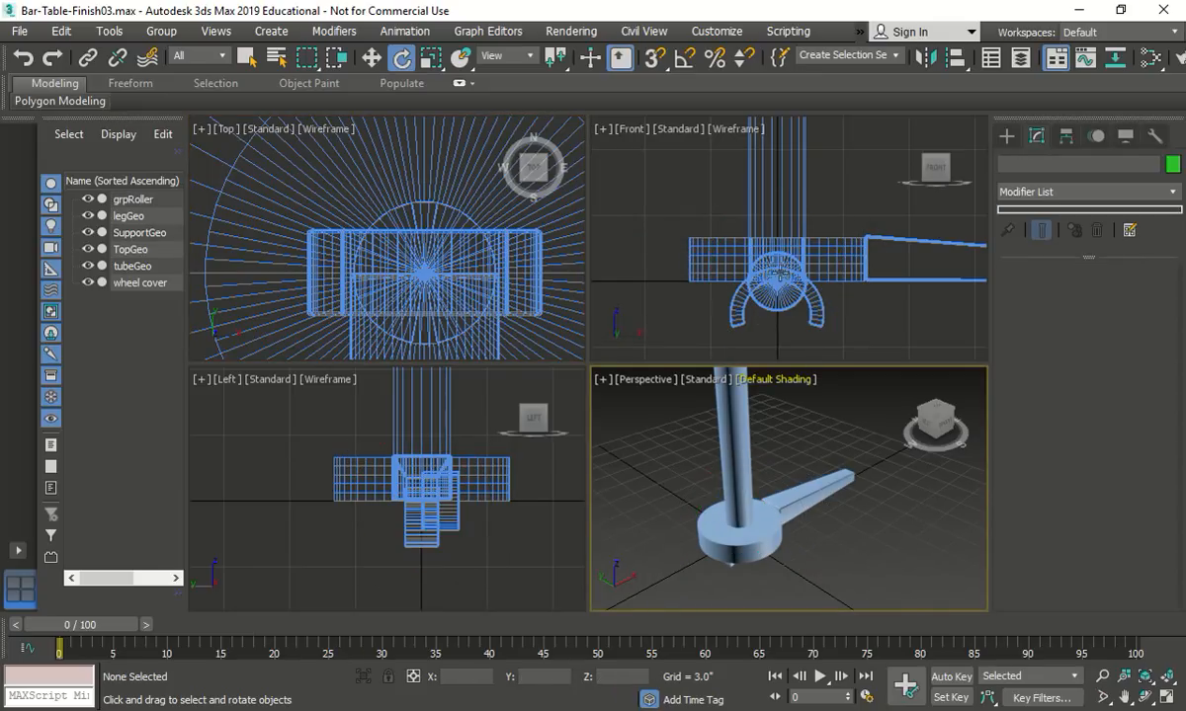
# Step: Examine how the rotated roller sits against the wheel cover in the Front view and from below in Perspective
pyautogui.scroll(2, 778, 311)
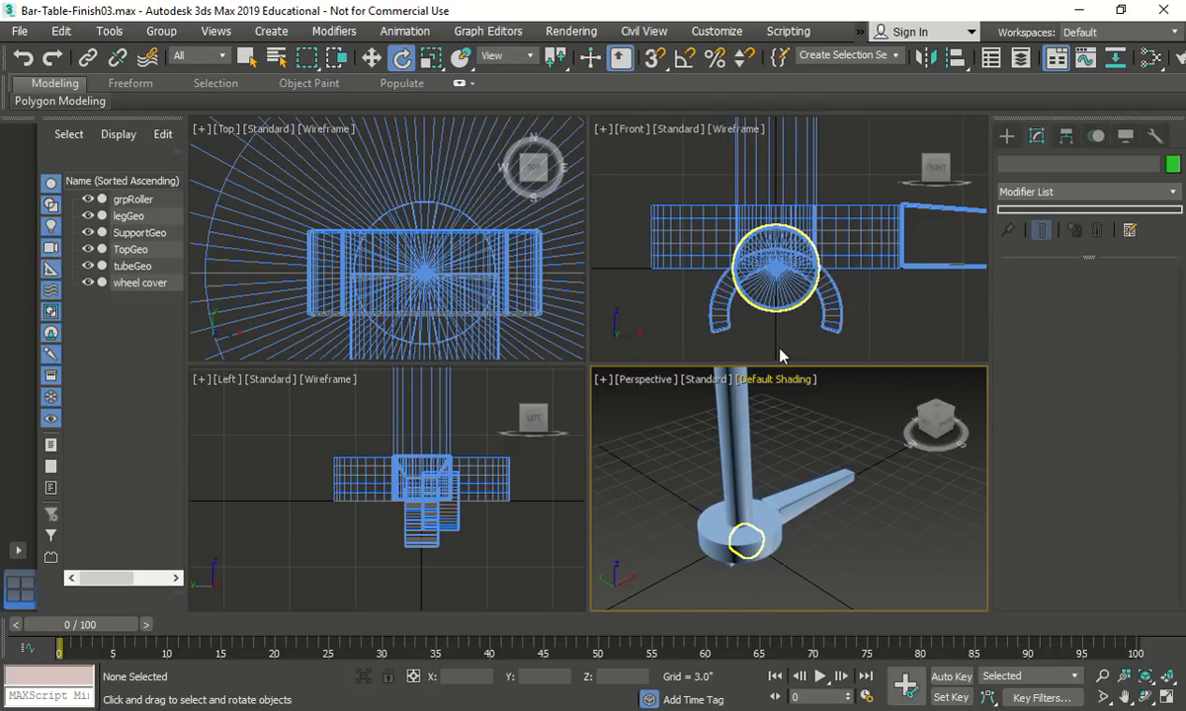
pyautogui.moveTo(786, 320); pyautogui.dragTo(763, 306, button='middle')
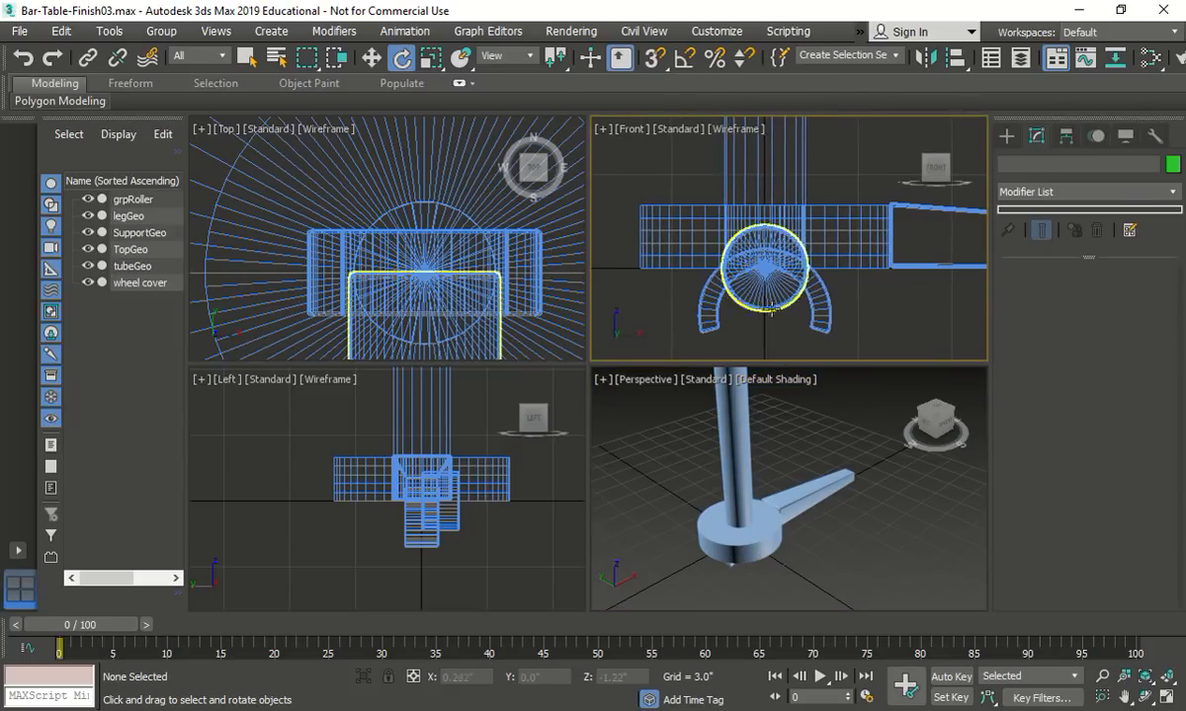
pyautogui.click(790, 502)
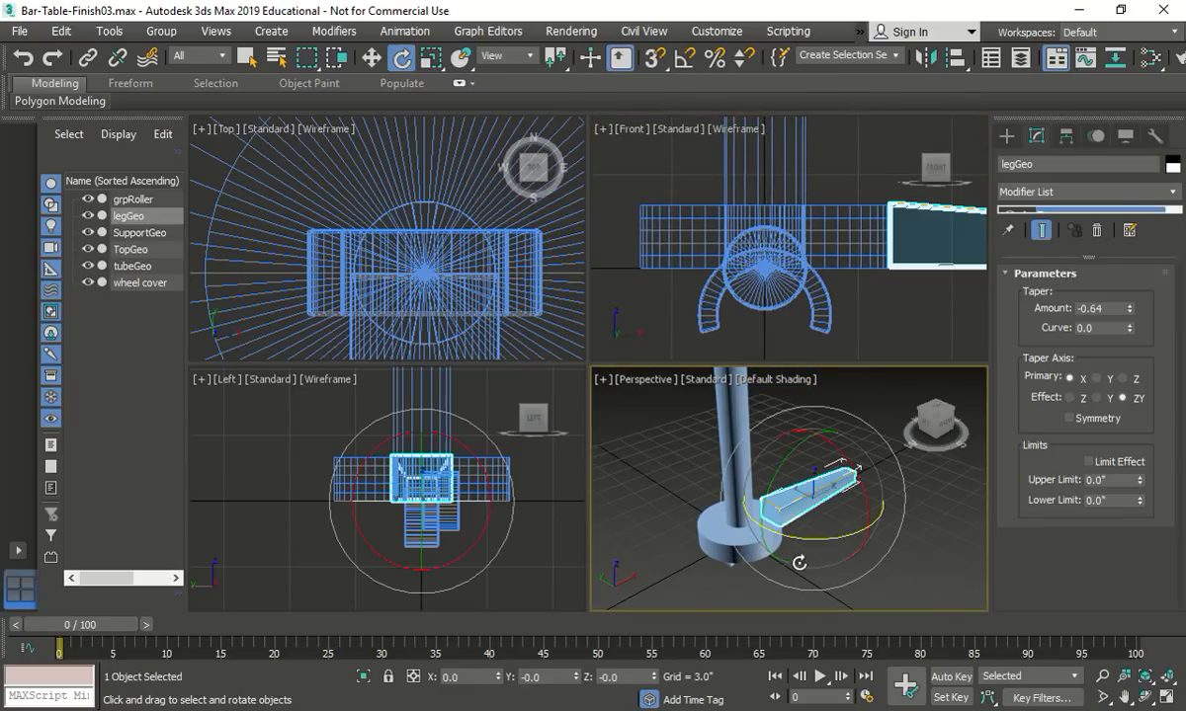
pyautogui.click(372, 59)
pyautogui.moveTo(771, 598); pyautogui.dragTo(756, 495, button='middle')
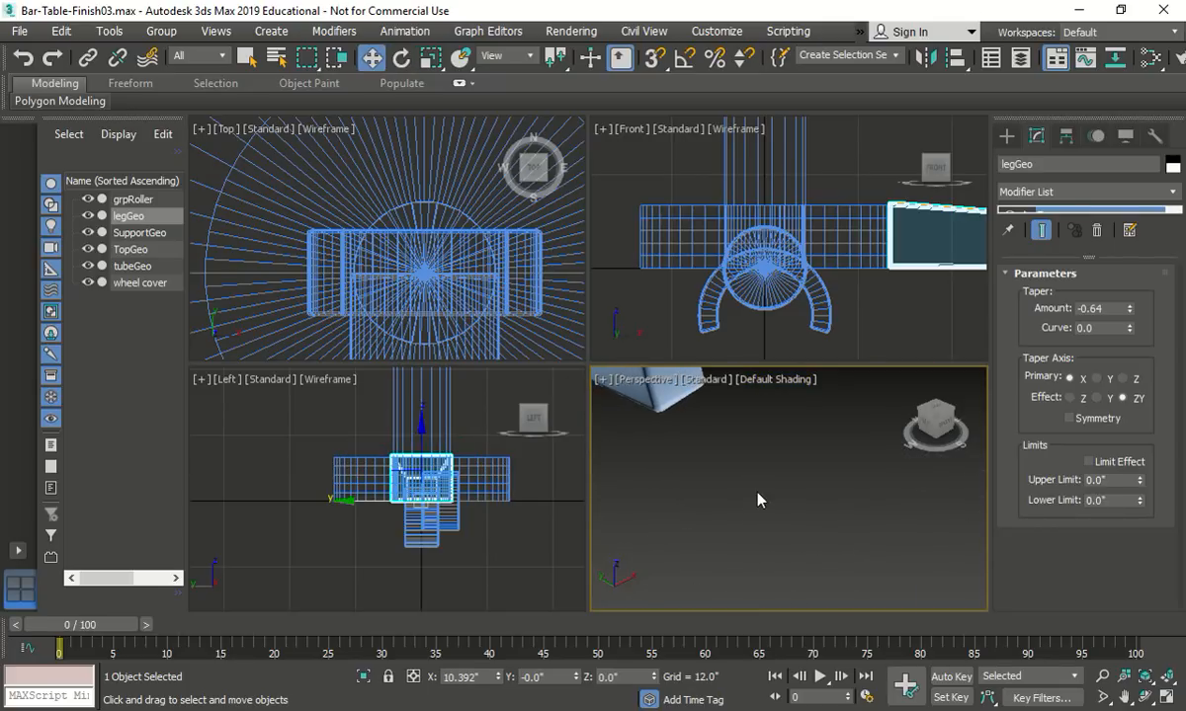
pyautogui.press('z')
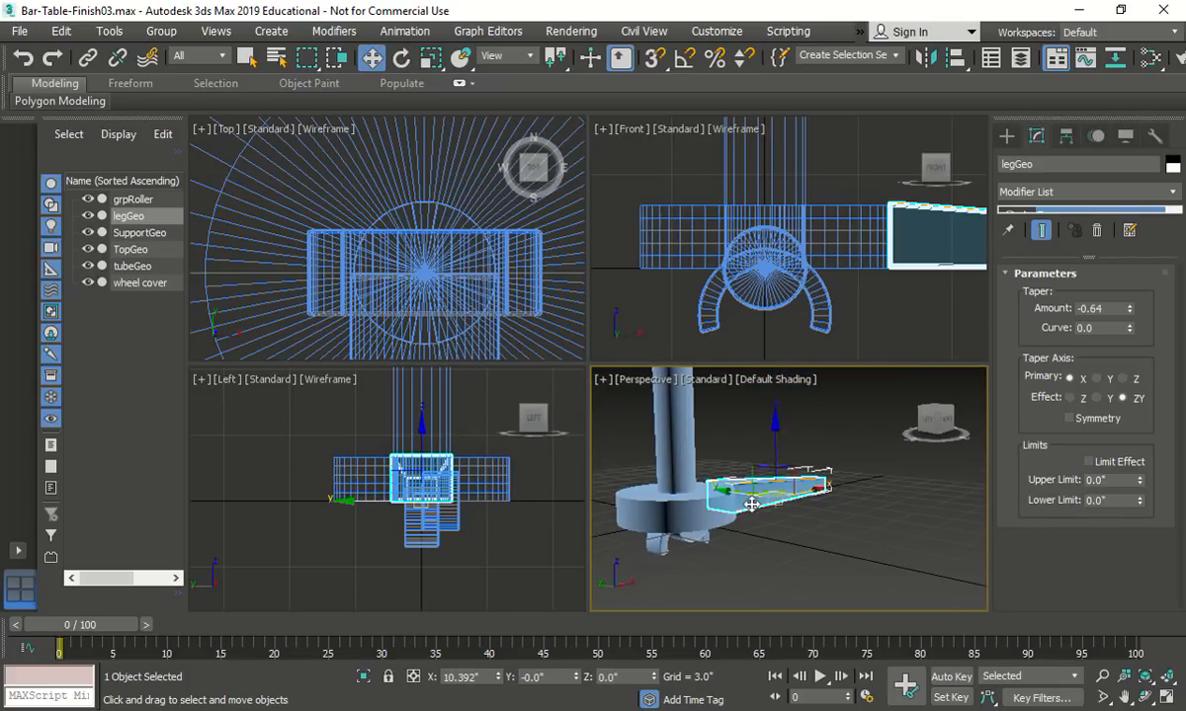
pyautogui.scroll(4, 751, 505)
pyautogui.moveTo(661, 573); pyautogui.dragTo(758, 520, button='middle')
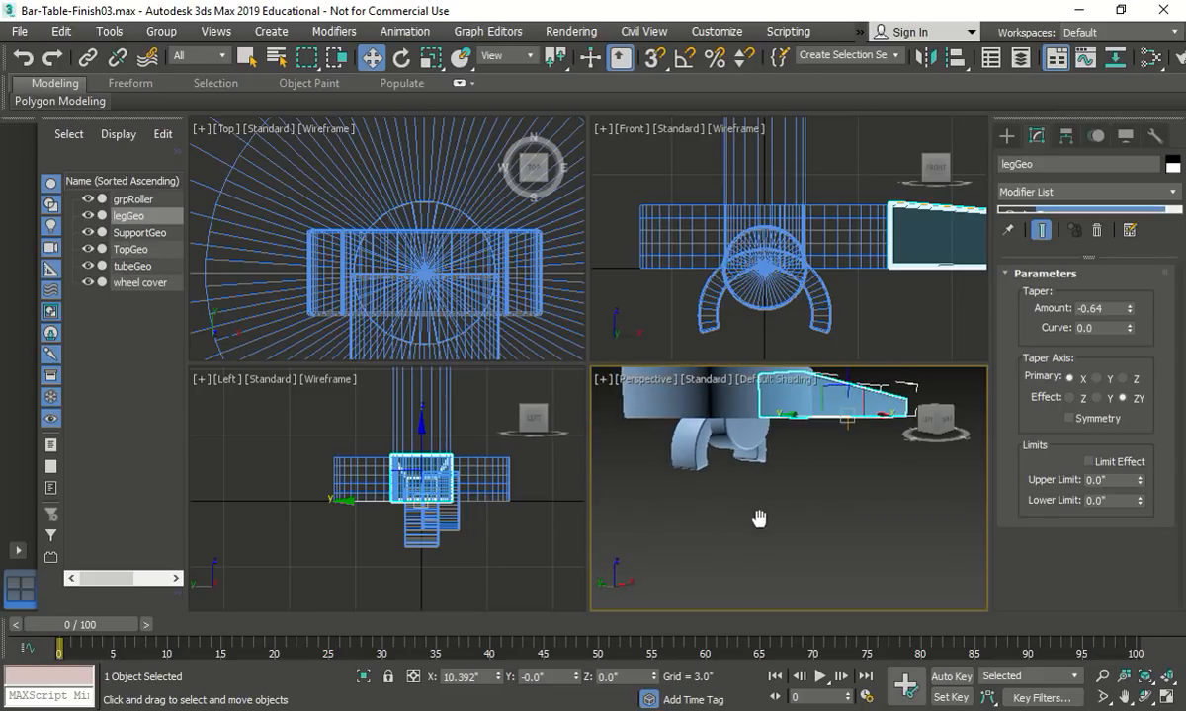
pyautogui.keyDown('alt'); pyautogui.moveTo(651, 456); pyautogui.dragTo(691, 395, button='middle'); pyautogui.keyUp('alt')
pyautogui.scroll(3, 702, 356)
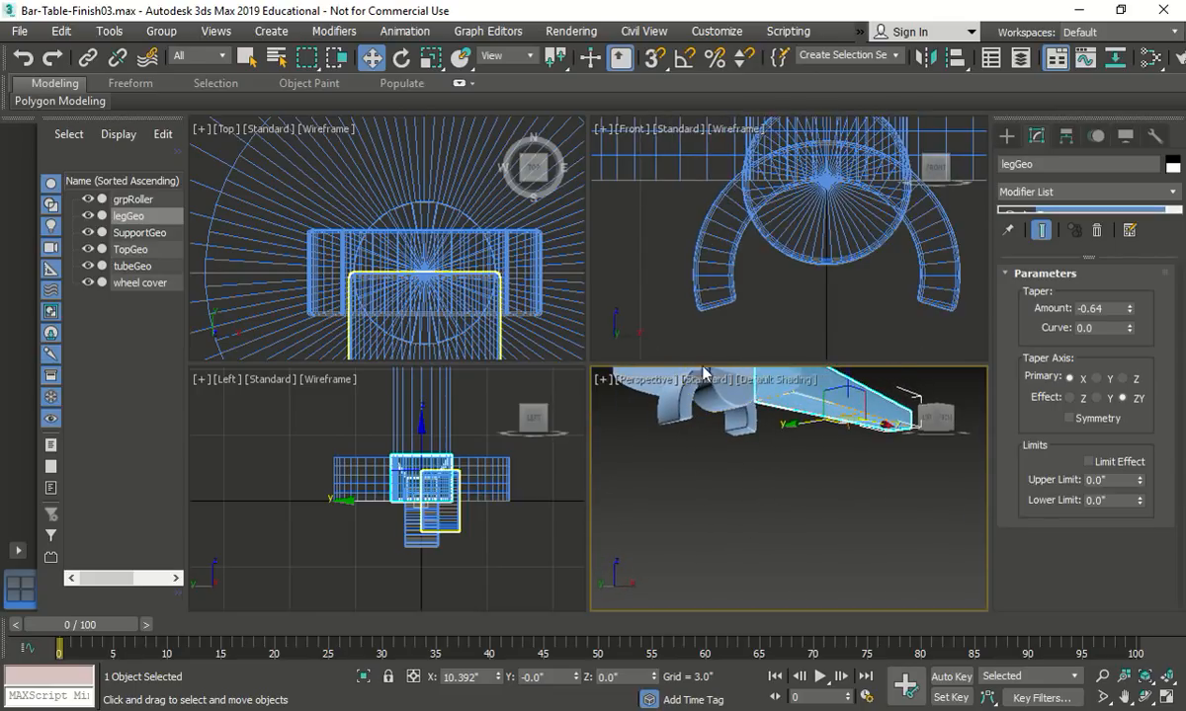
pyautogui.scroll(-3, 722, 435)
pyautogui.click(723, 437)
pyautogui.scroll(6, 722, 417)
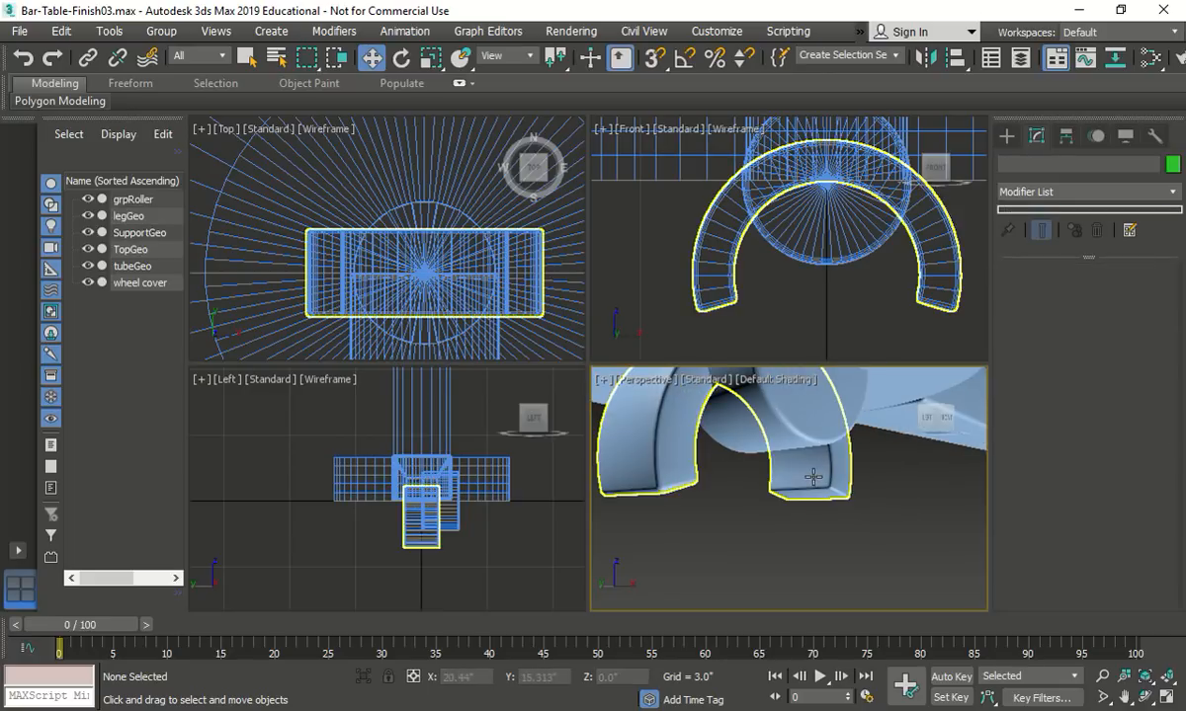
# Step: Save the scene as Bar-Table-Finish04.max
pyautogui.click(18, 34)
pyautogui.click(27, 174)
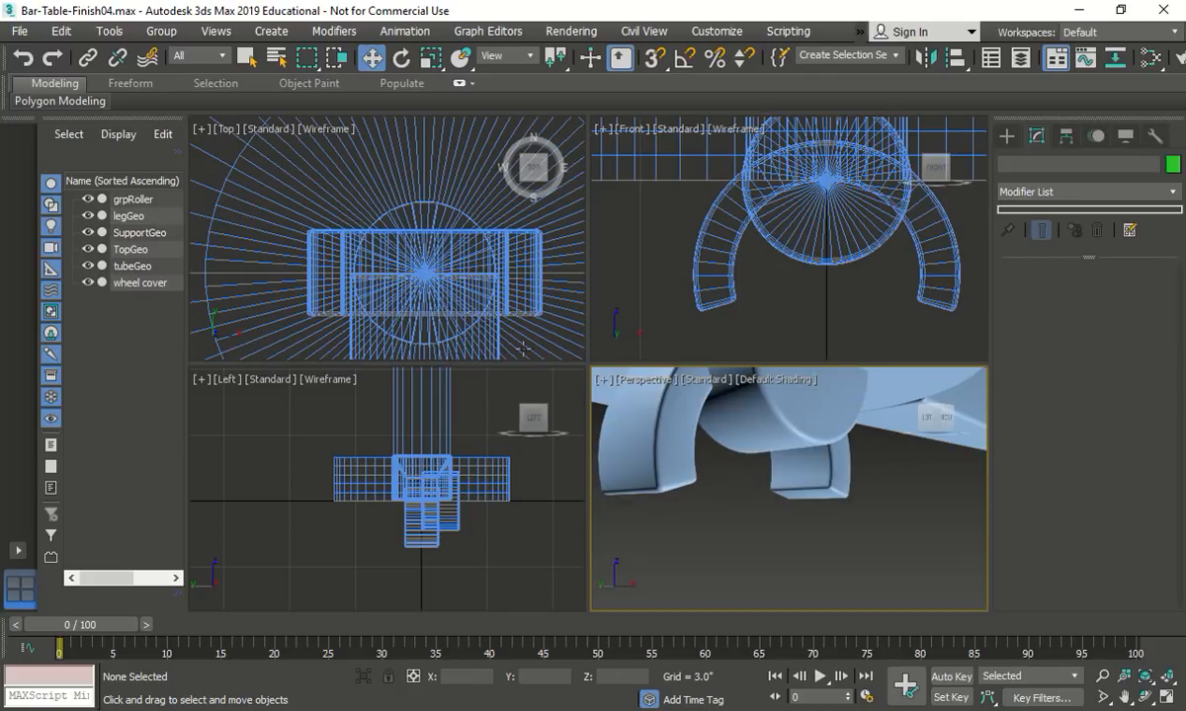
pyautogui.click(109, 31)
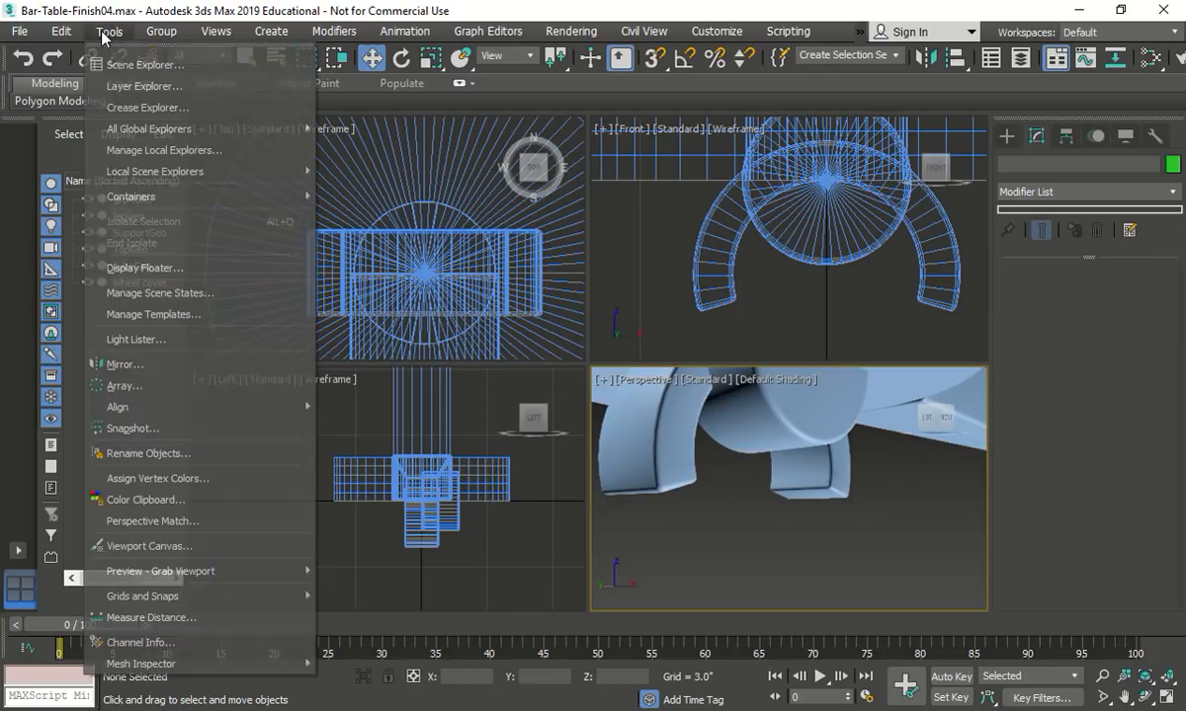
pyautogui.moveTo(195, 410)
pyautogui.click(383, 417)
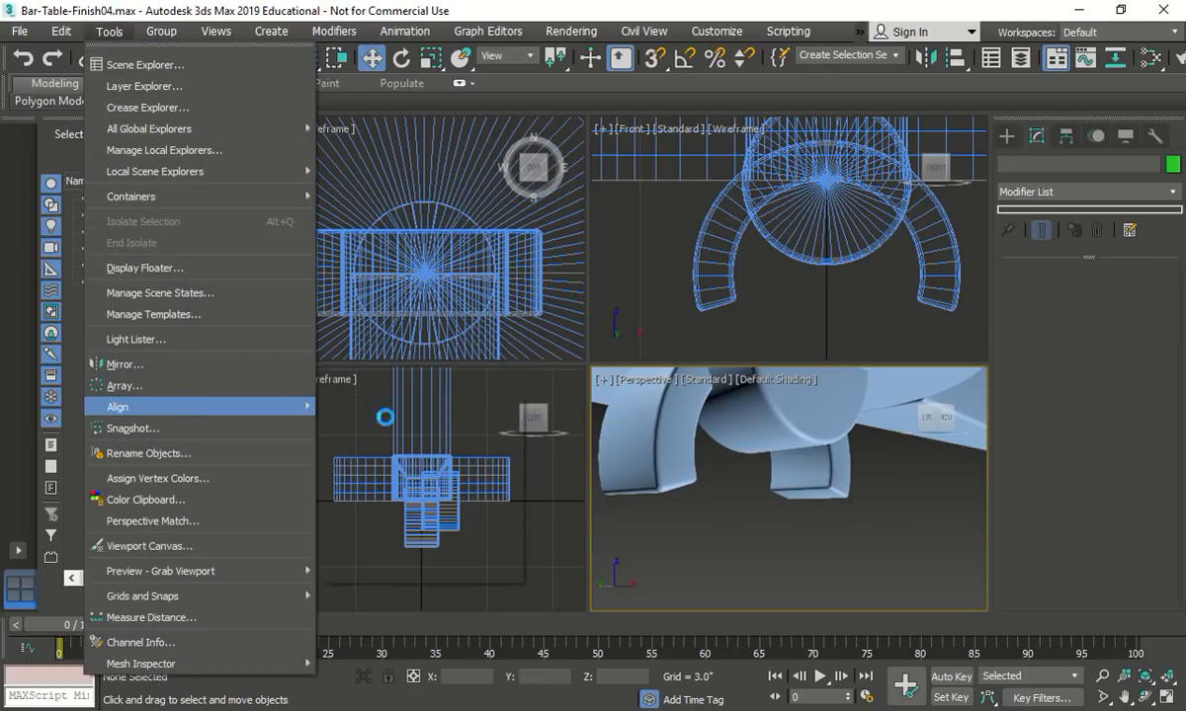
pyautogui.click(651, 432)
pyautogui.click(659, 461)
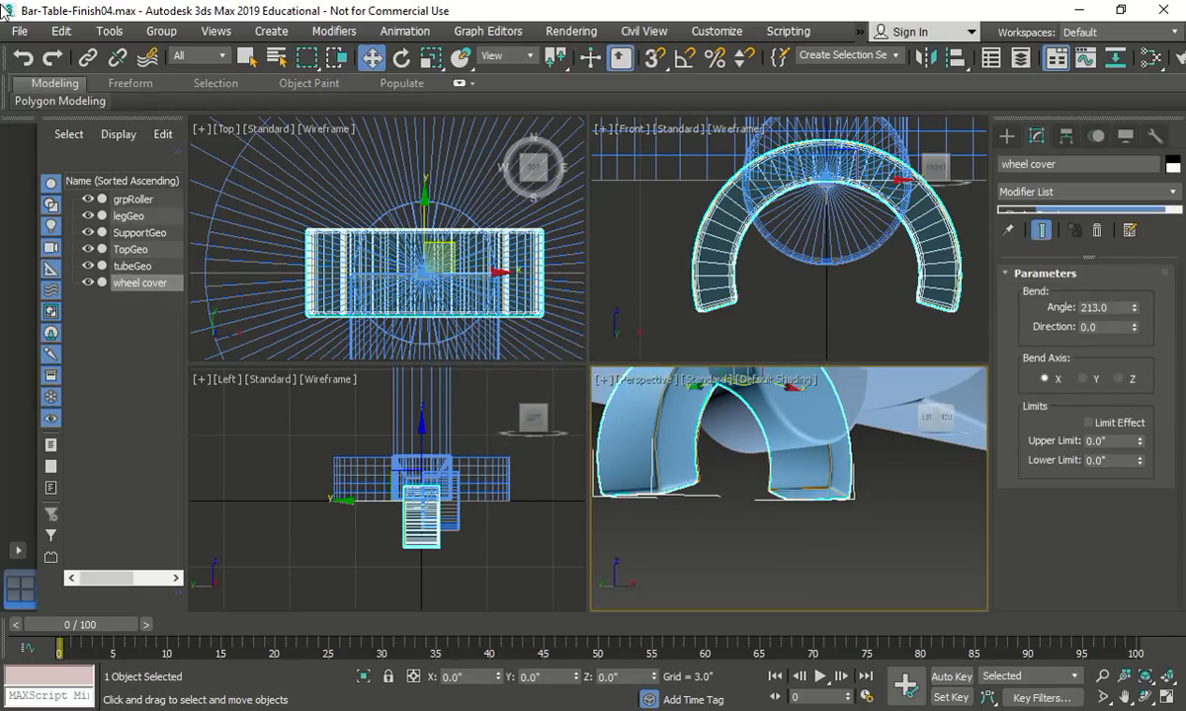
pyautogui.click(108, 30)
pyautogui.moveTo(268, 408)
pyautogui.click(341, 416)
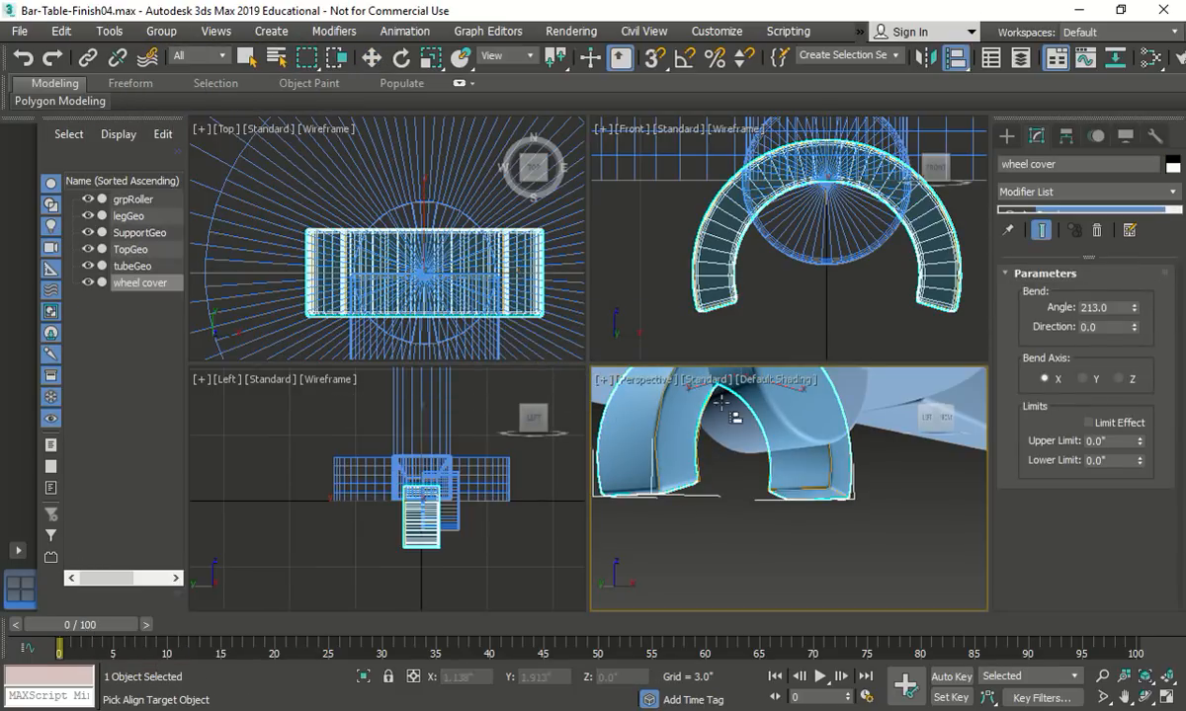
pyautogui.click(732, 417)
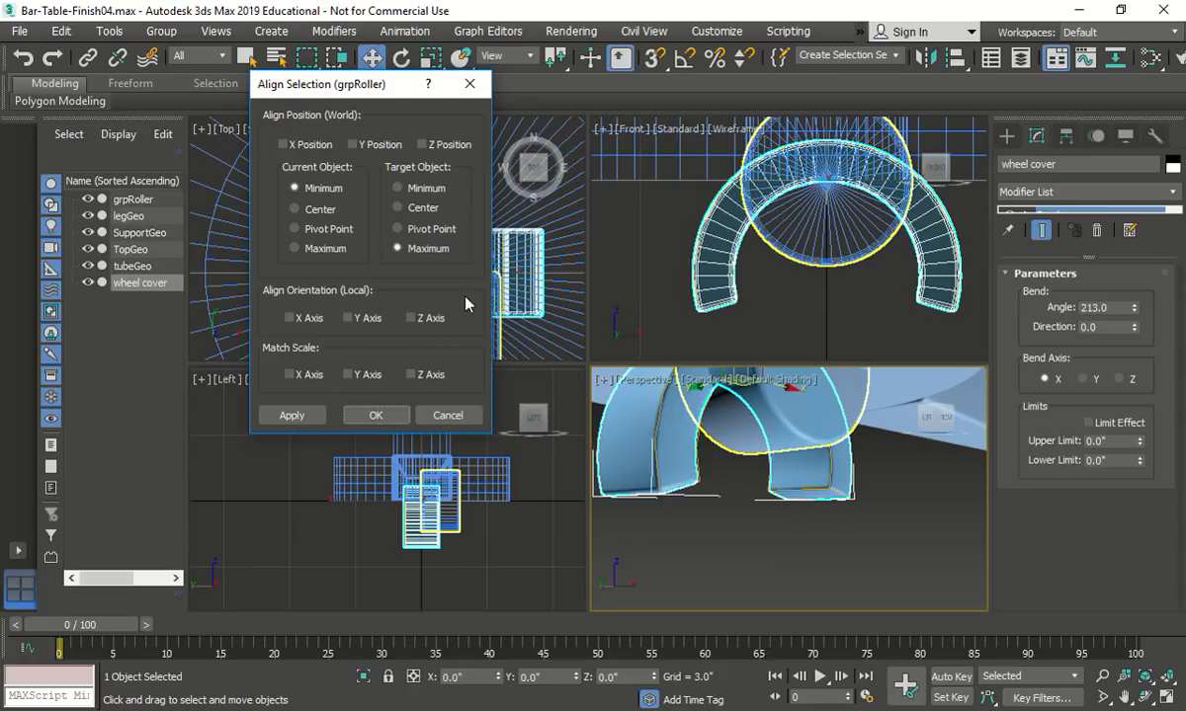
pyautogui.click(423, 144)
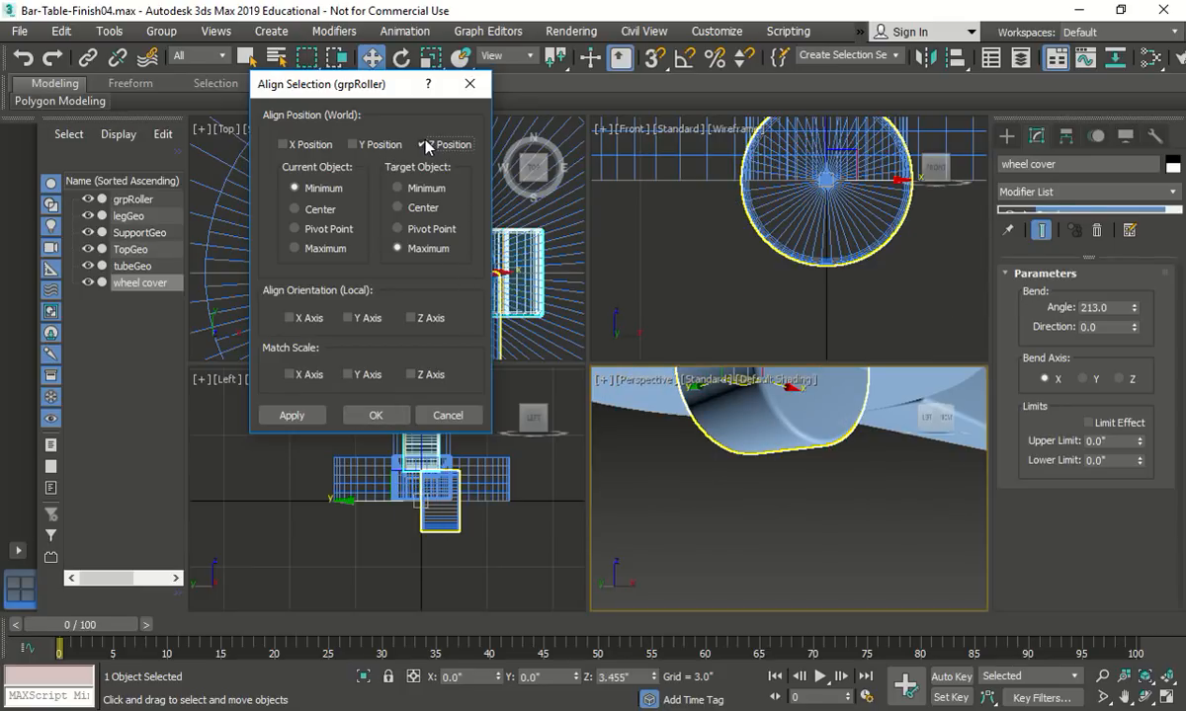
pyautogui.click(375, 415)
pyautogui.click(726, 502)
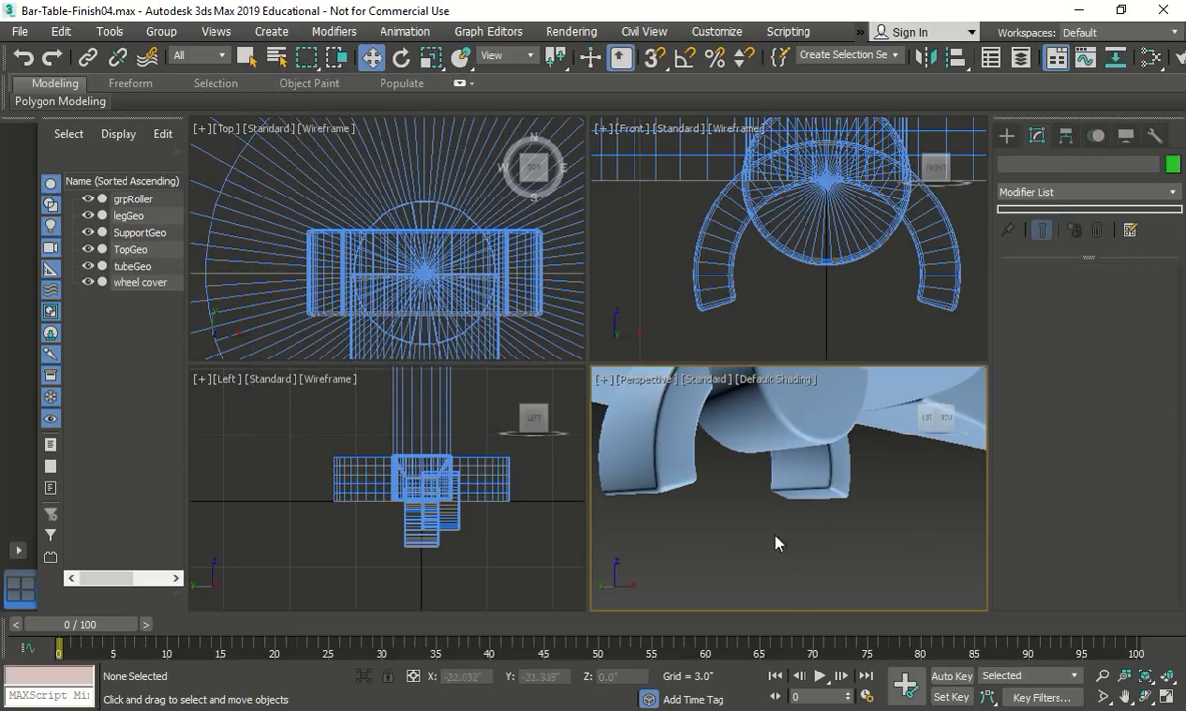
# Step: Select grpRoller and align its center to the wheel cover's center in the Z position
pyautogui.click(743, 436)
pyautogui.click(109, 31)
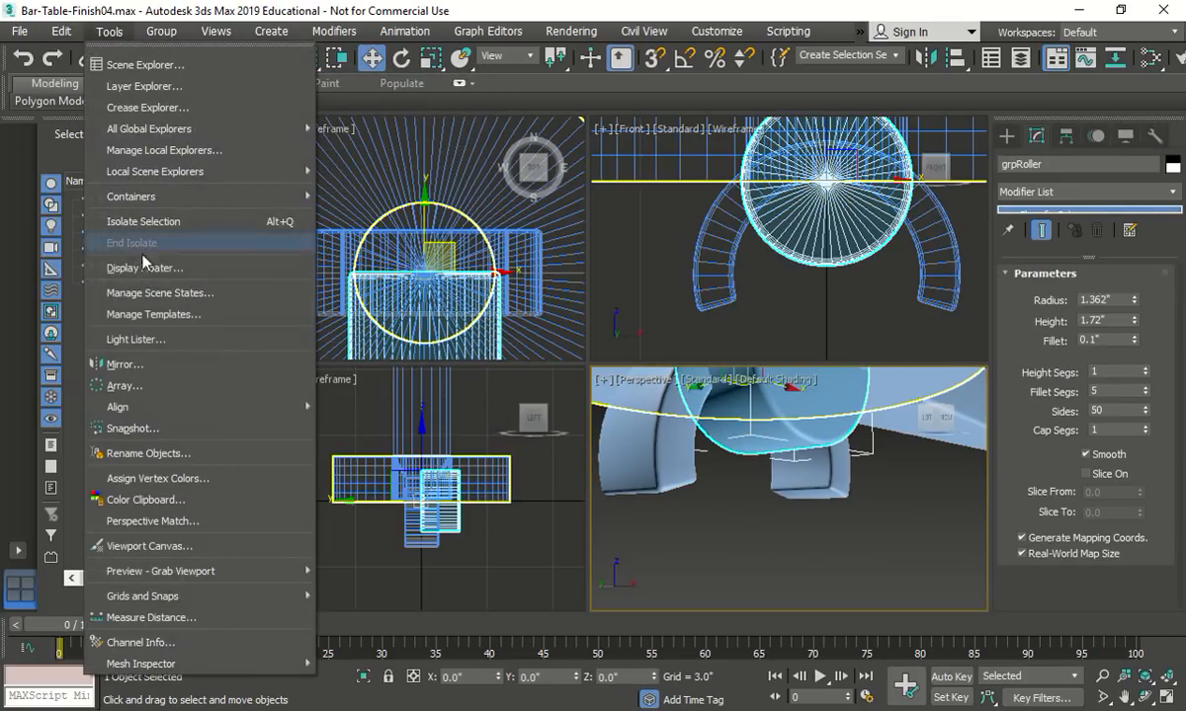
pyautogui.moveTo(148, 406)
pyautogui.click(336, 392)
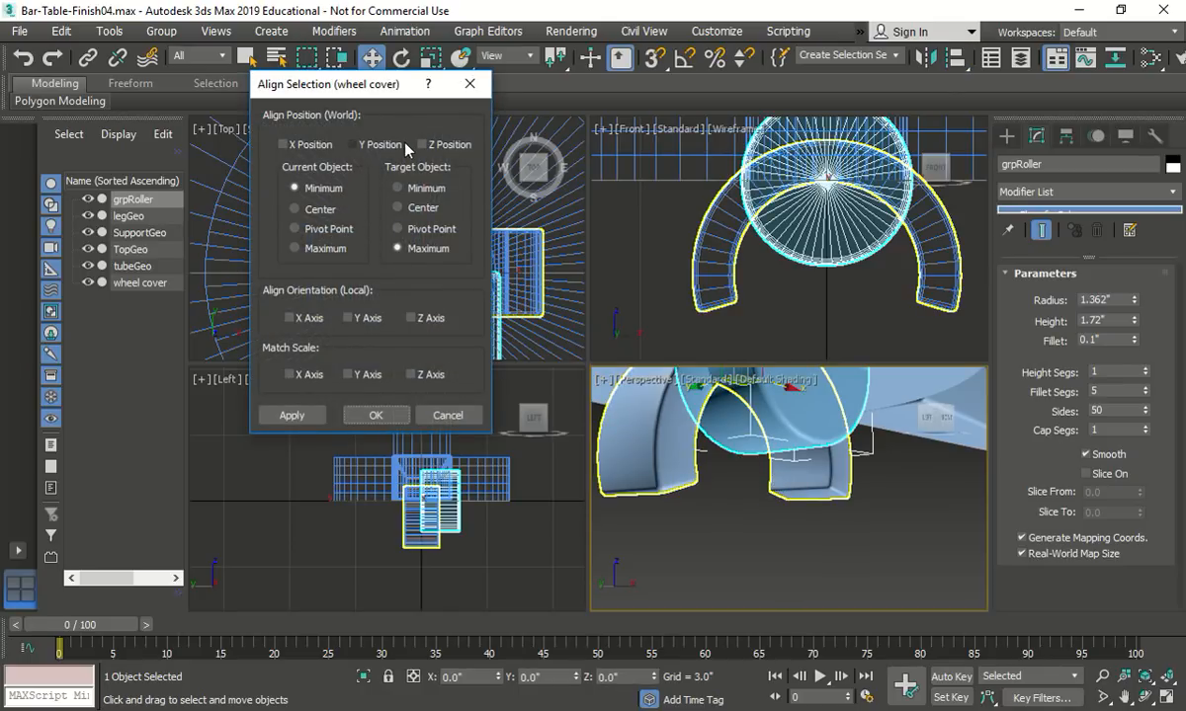
pyautogui.click(435, 146)
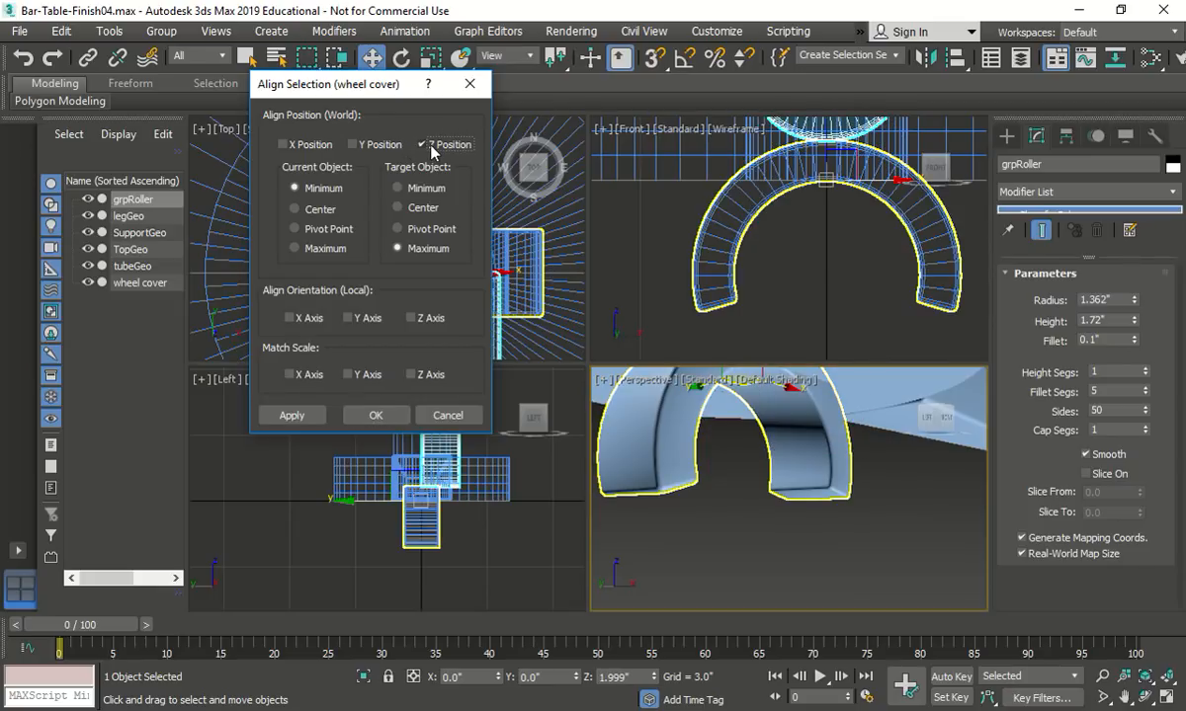
pyautogui.click(309, 251)
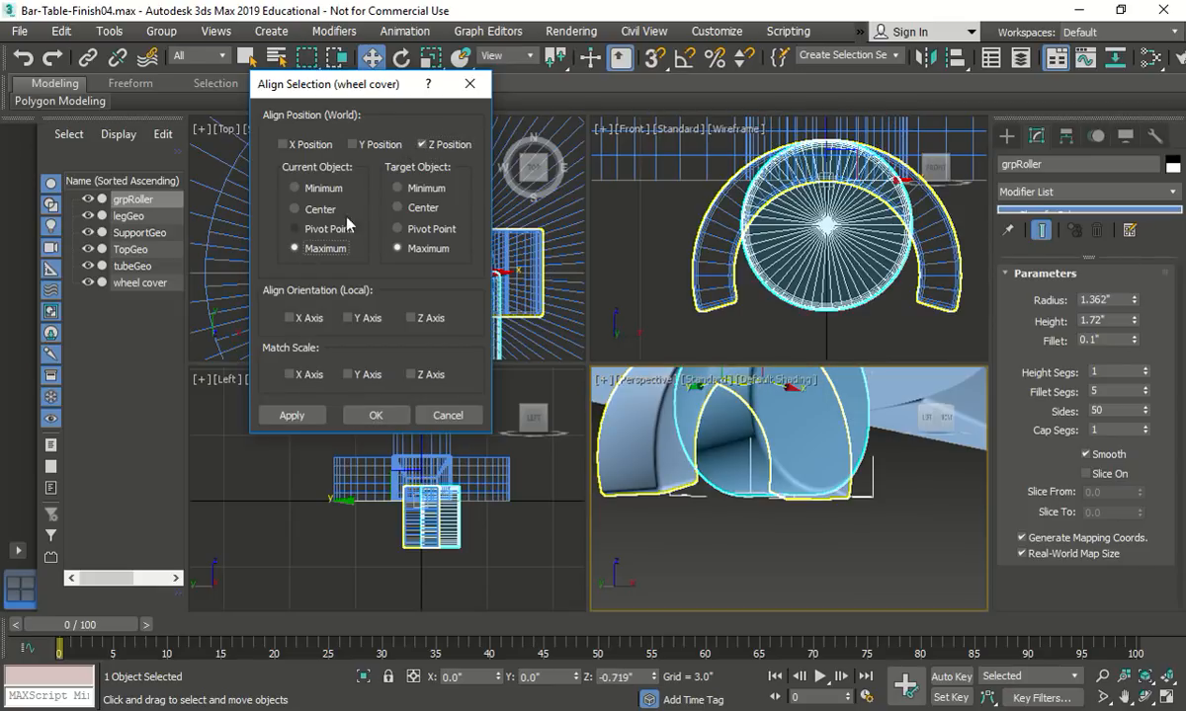
pyautogui.click(398, 189)
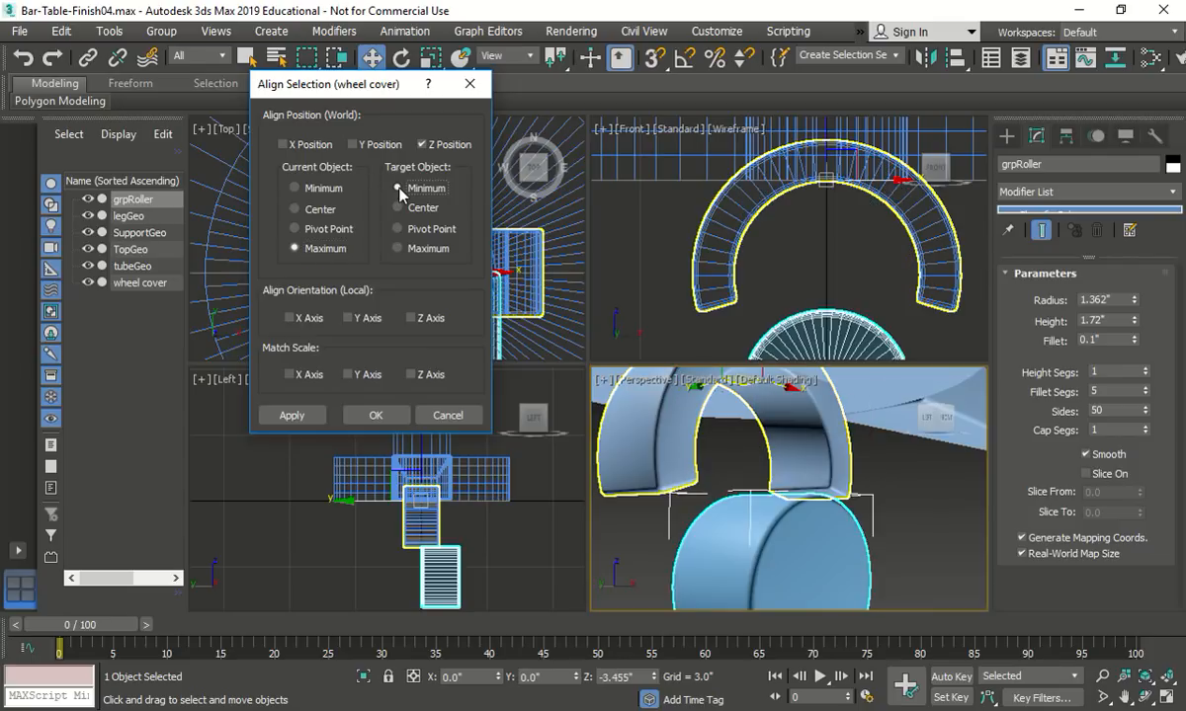
pyautogui.click(398, 208)
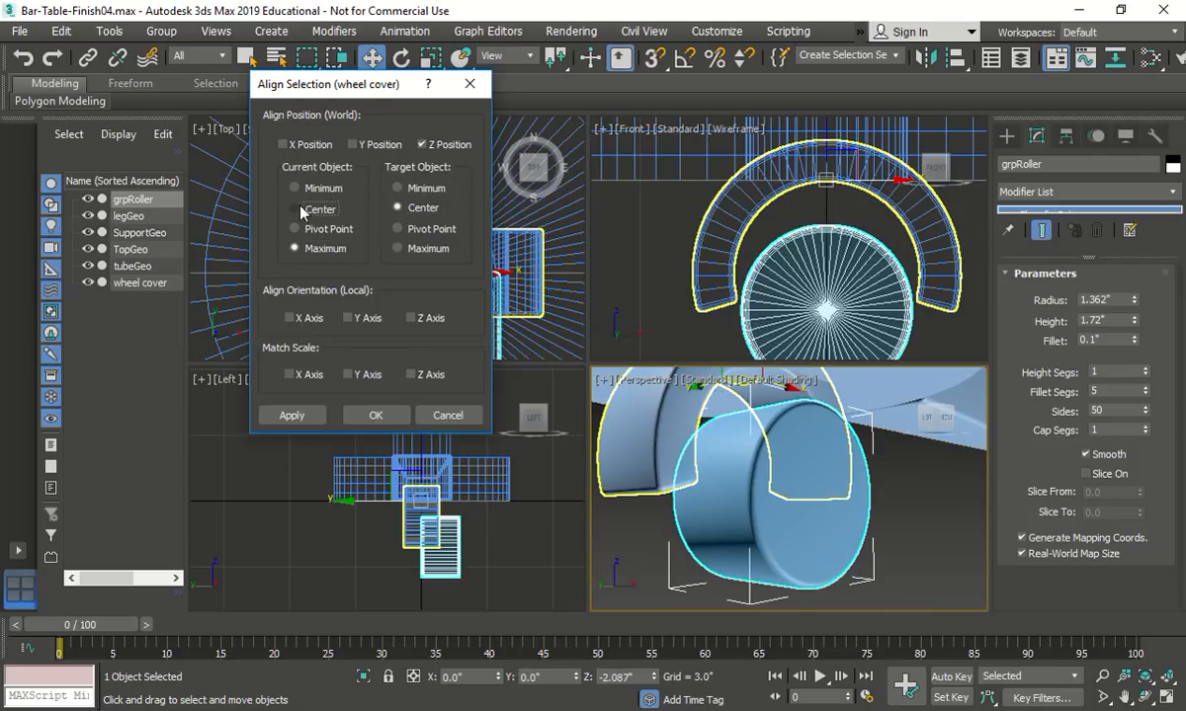
pyautogui.click(296, 210)
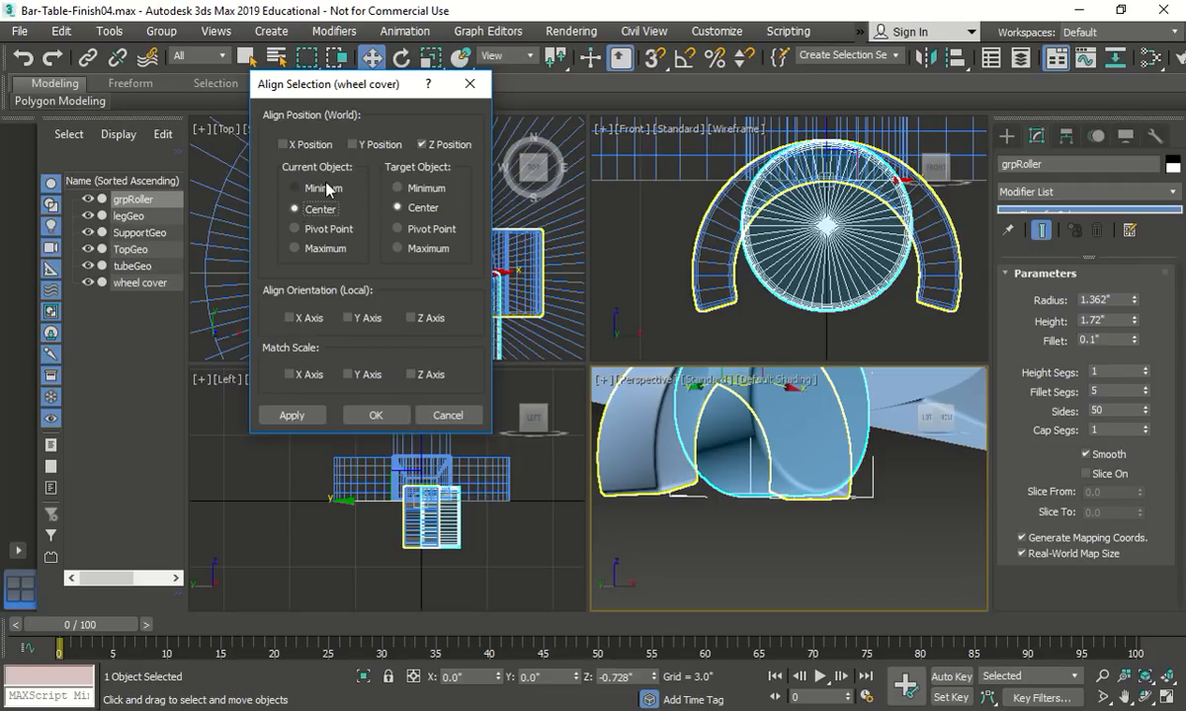
# Step: Include the Y position and apply the alignment of grpRoller to the wheel cover from Minimum to Minimum
pyautogui.click(374, 146)
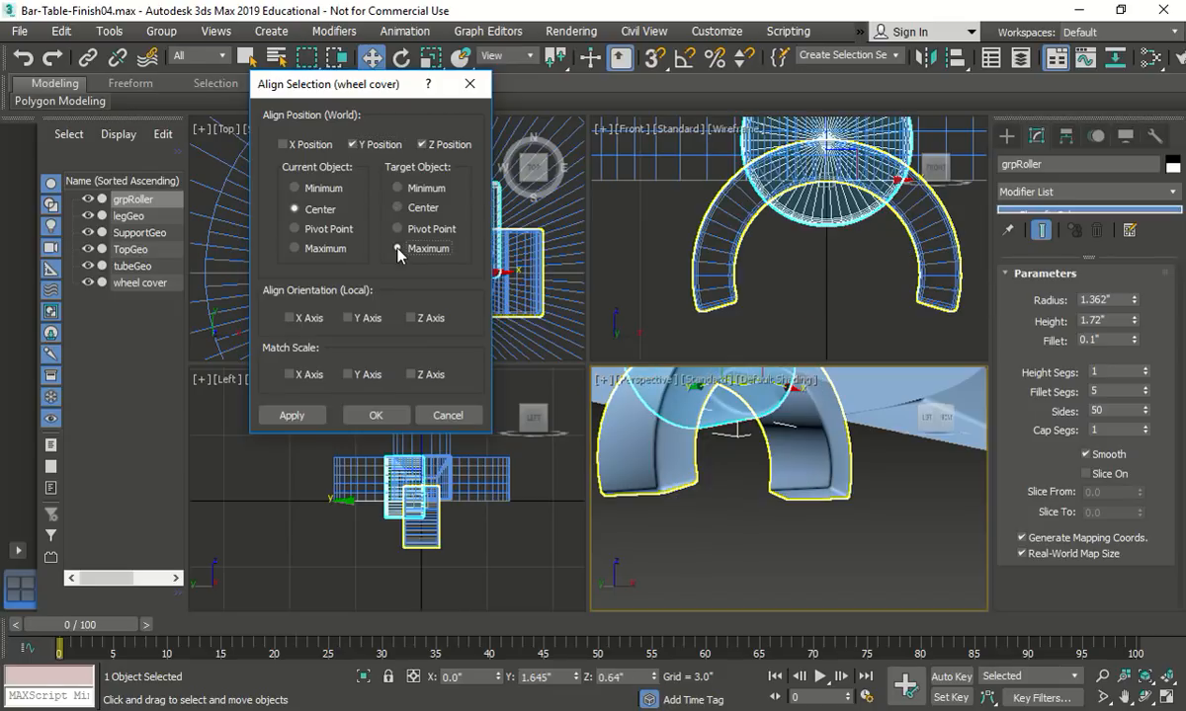
pyautogui.click(397, 188)
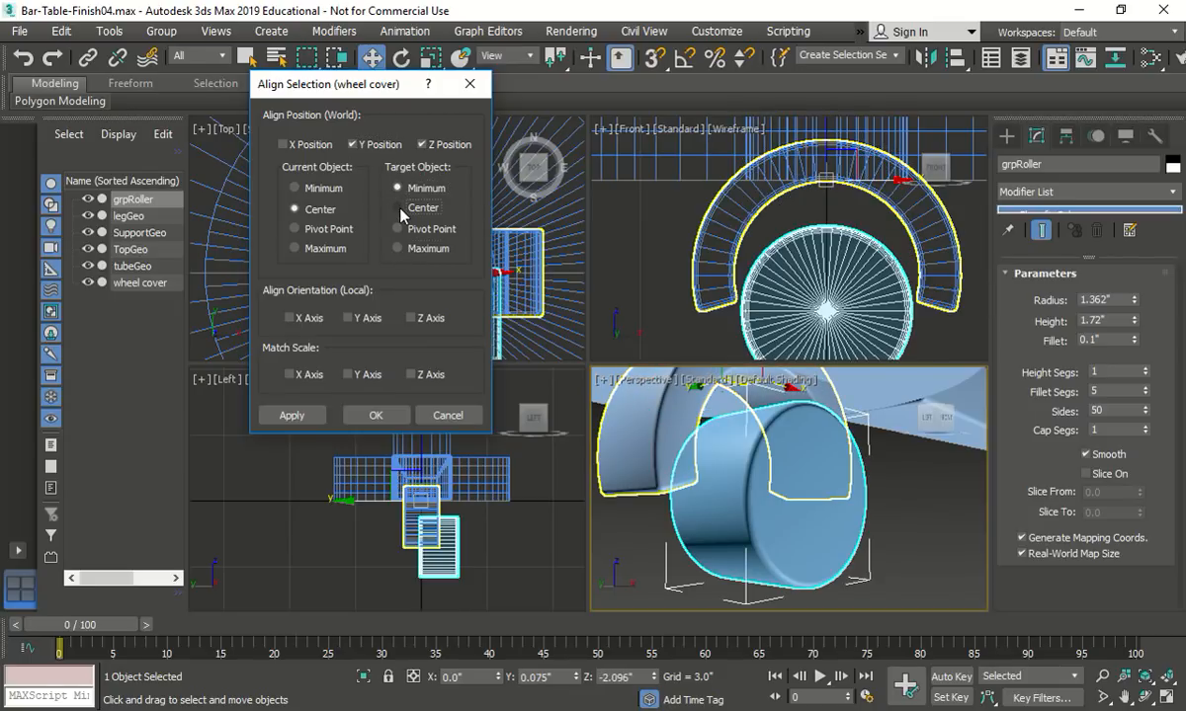
pyautogui.click(398, 208)
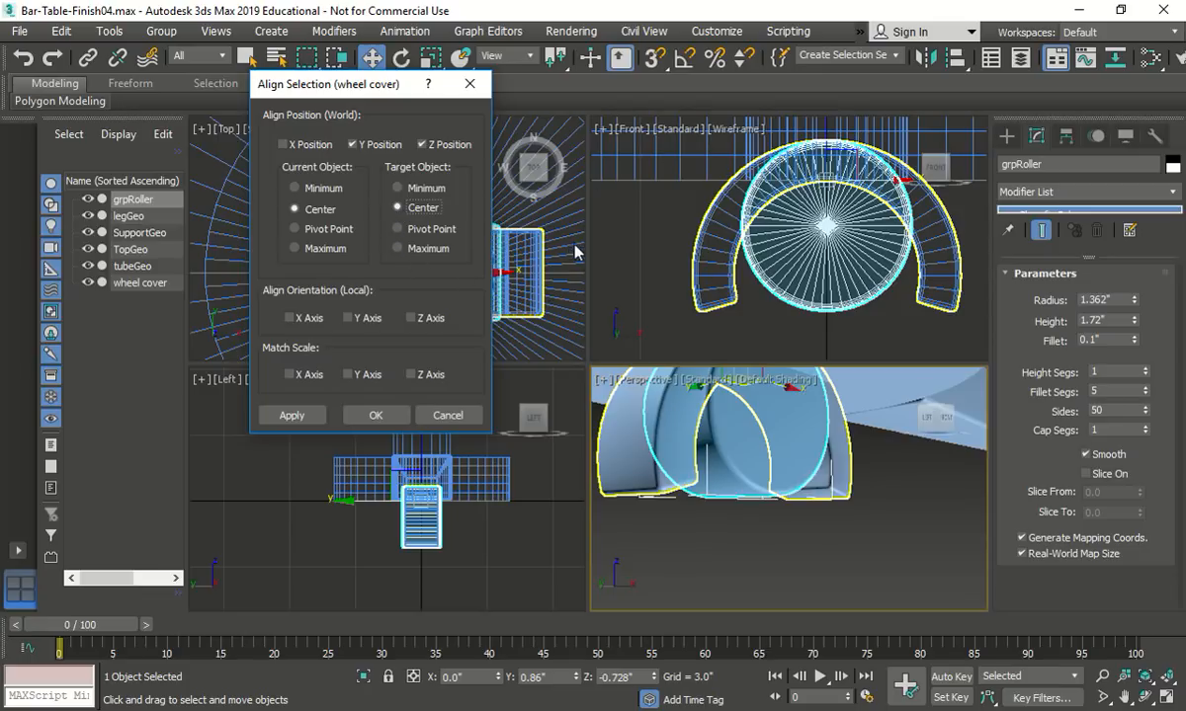
pyautogui.click(318, 249)
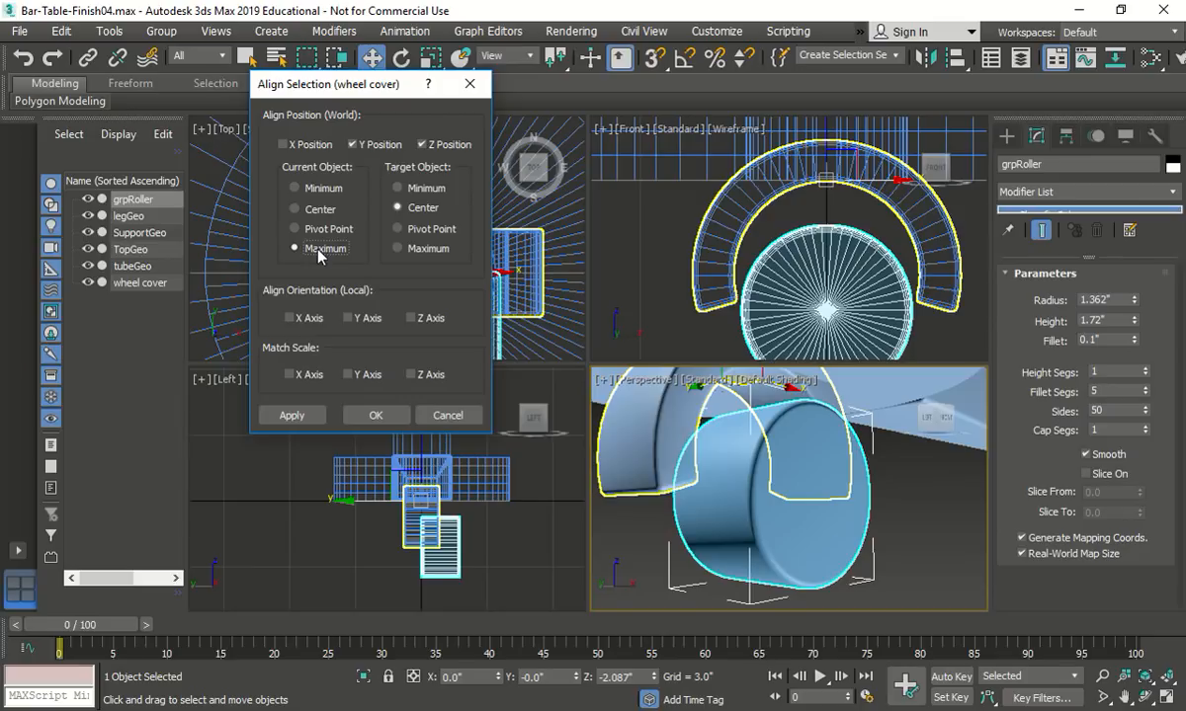
pyautogui.click(326, 188)
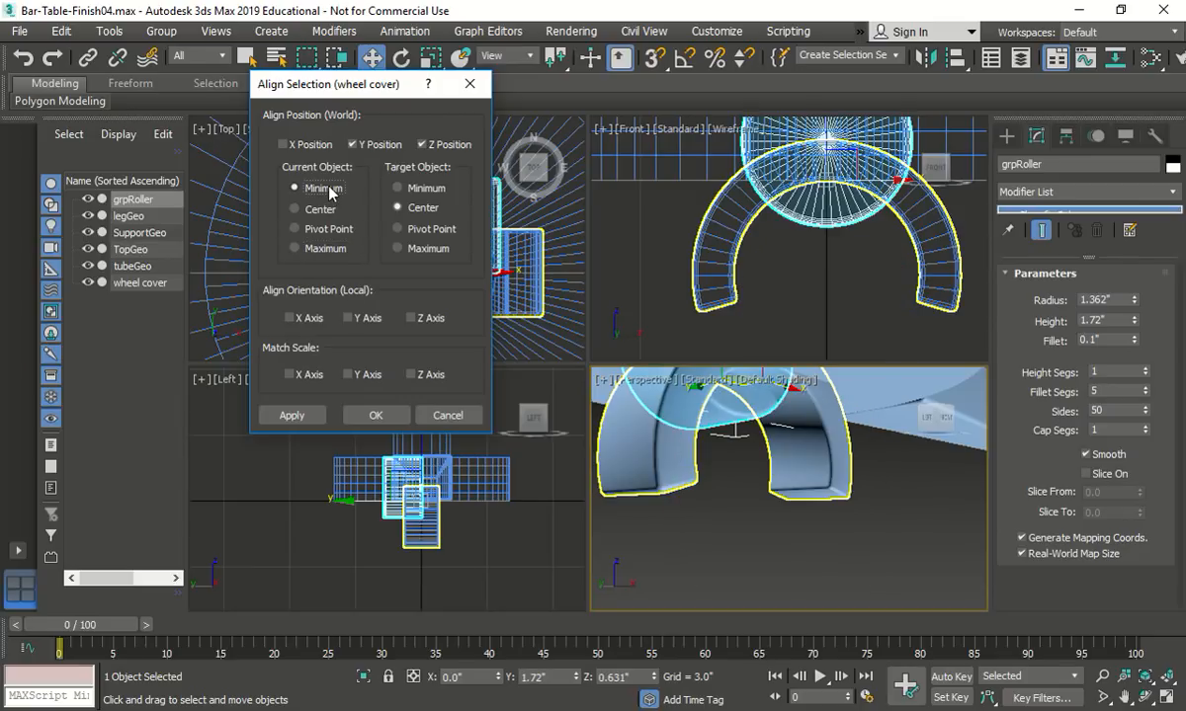
pyautogui.click(415, 192)
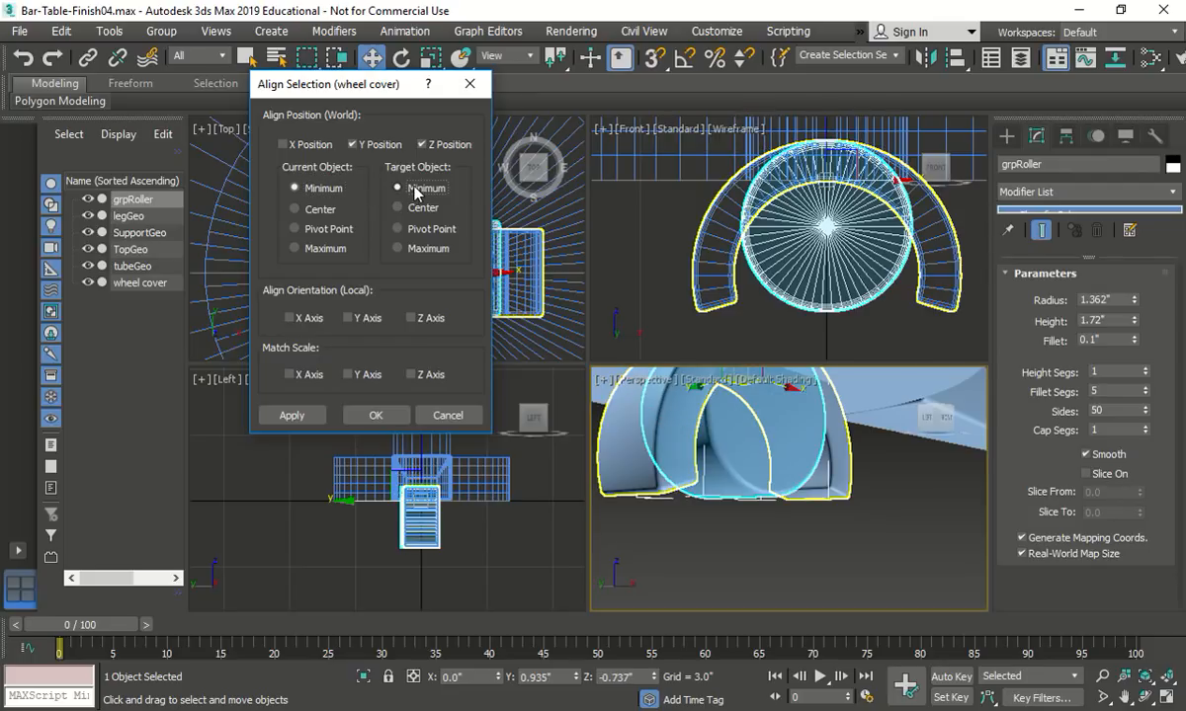
pyautogui.click(301, 415)
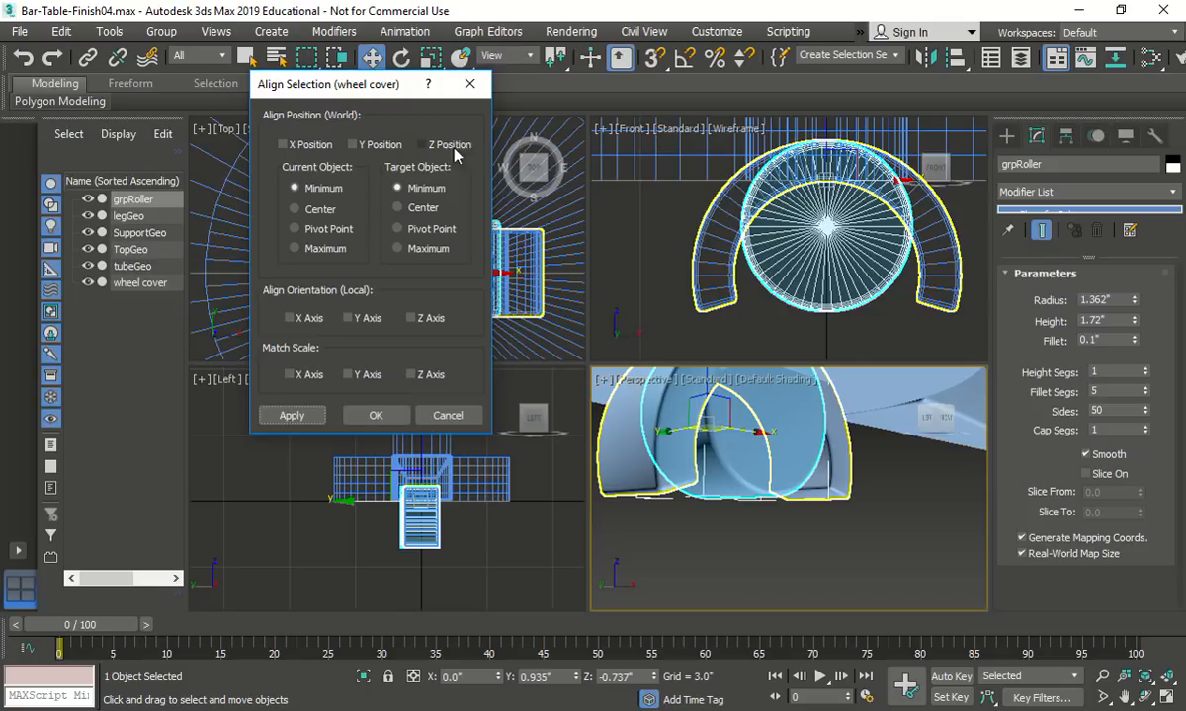
# Step: Align grpRoller's Maximum to the wheel cover's Pivot Point in the Z position only, and clear the selection
pyautogui.click(424, 145)
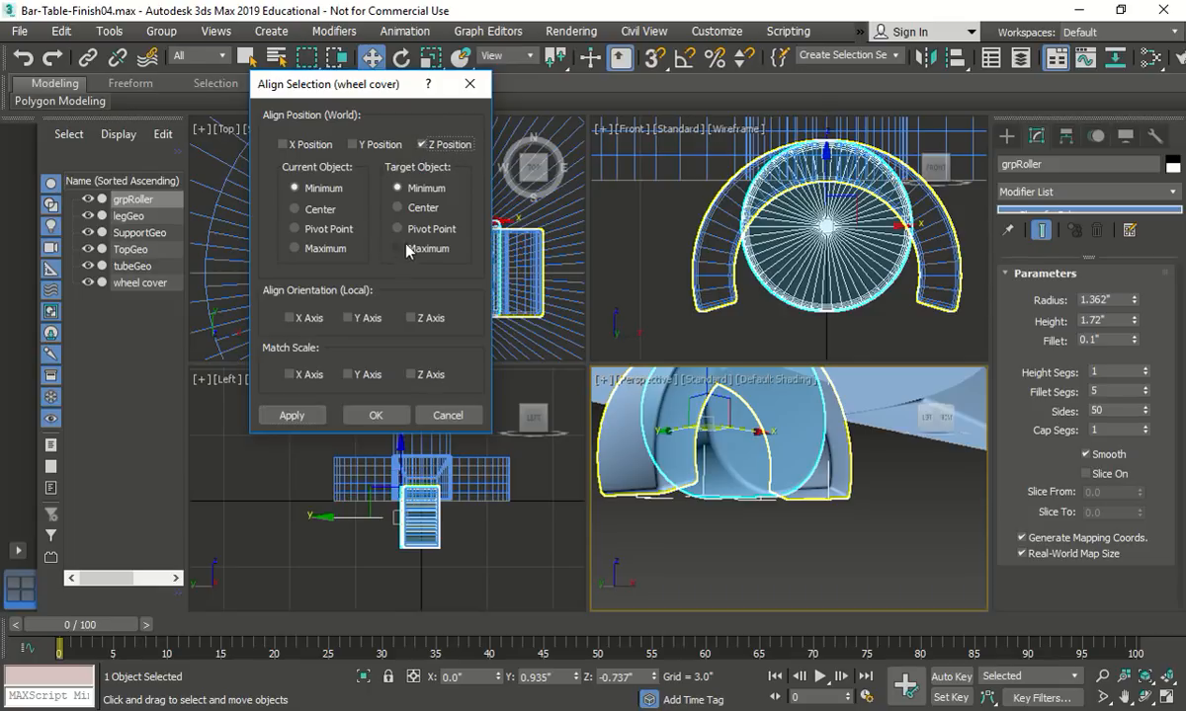
pyautogui.click(397, 208)
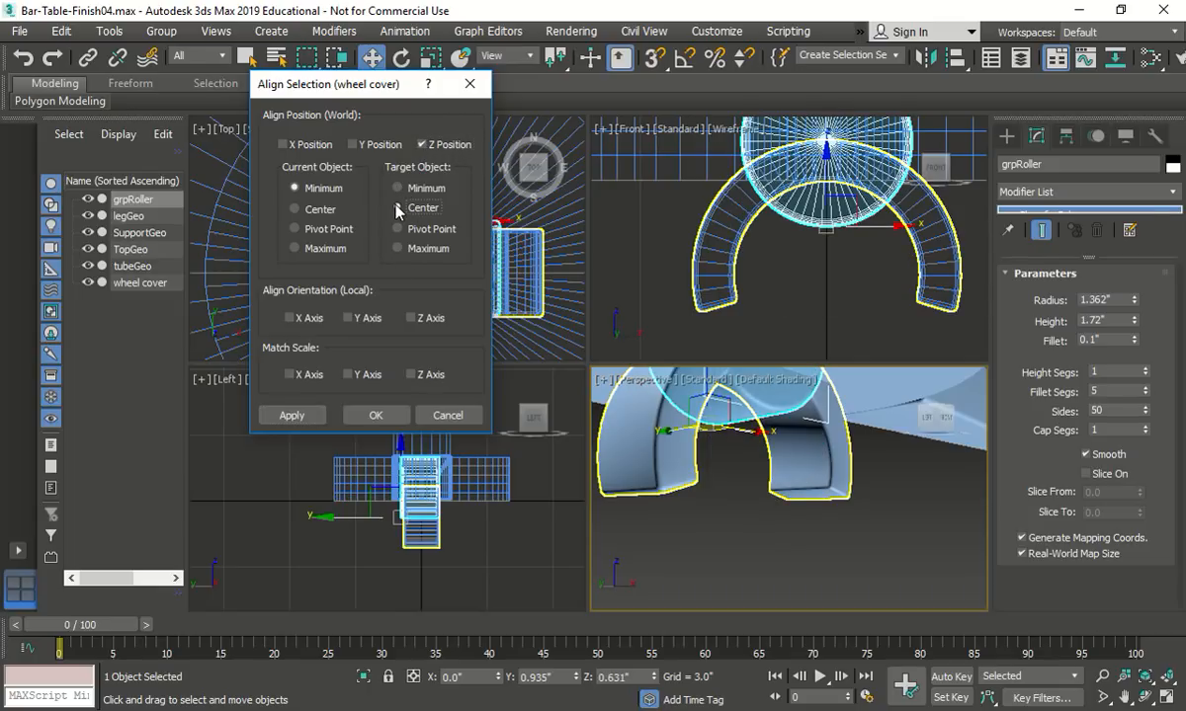
pyautogui.click(396, 249)
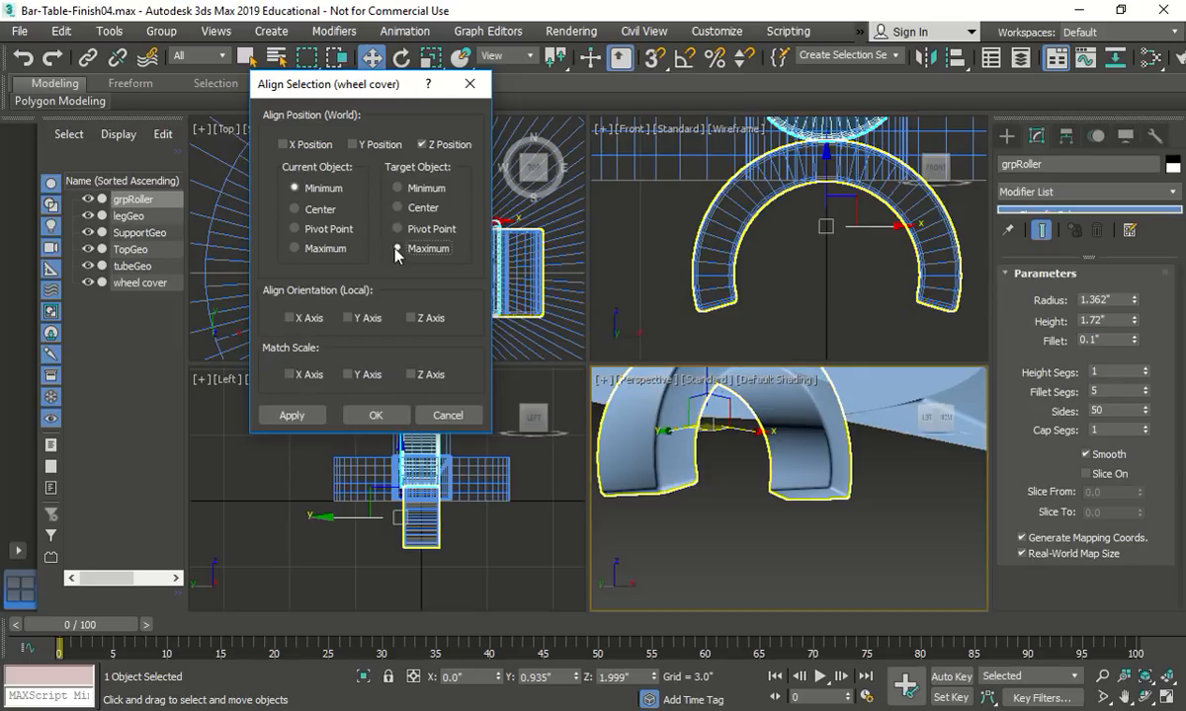
pyautogui.click(398, 187)
pyautogui.click(316, 250)
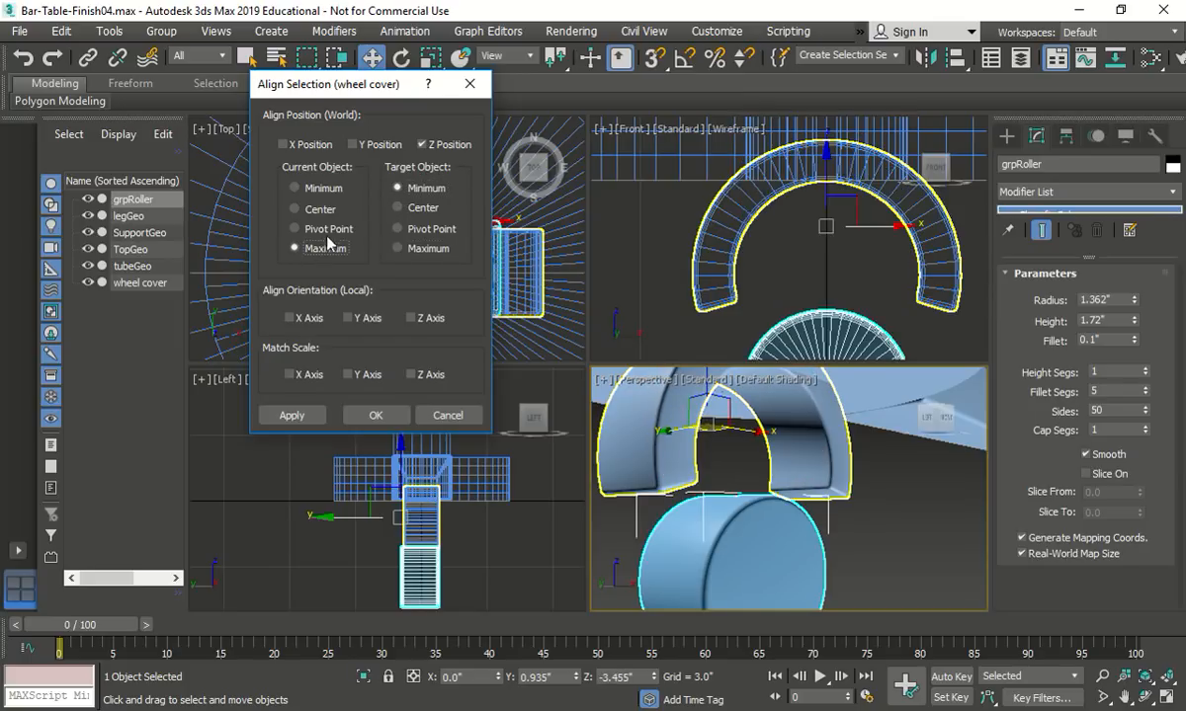
pyautogui.click(398, 209)
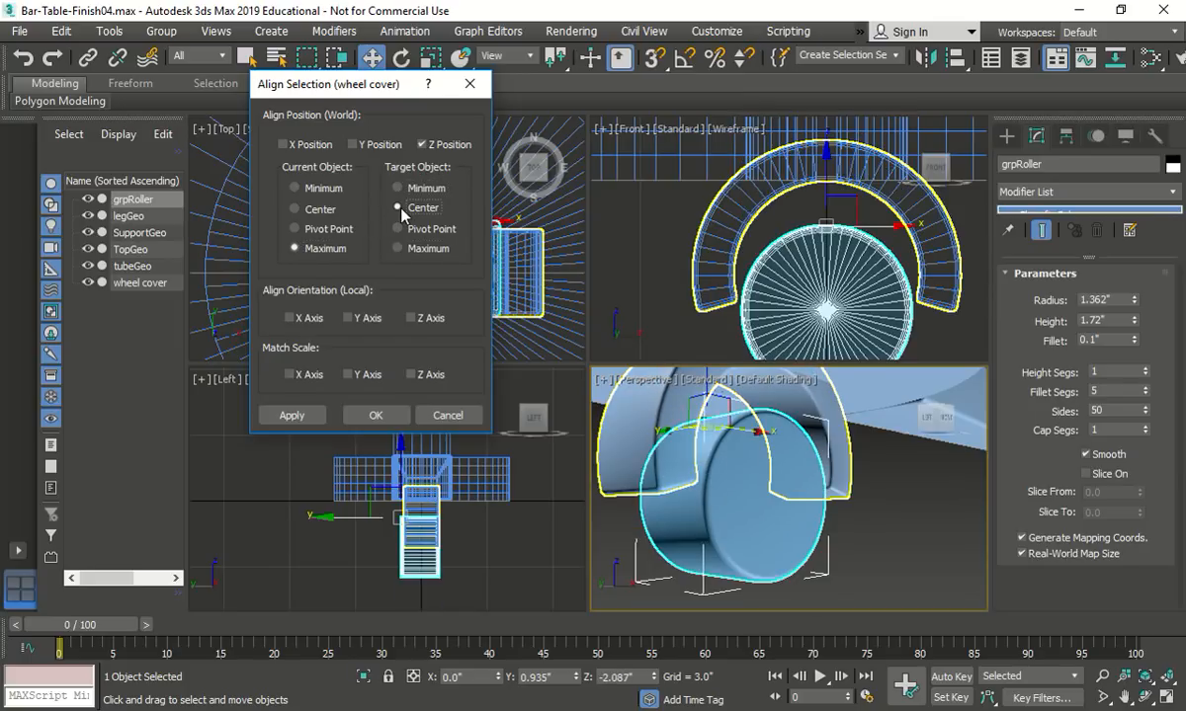
pyautogui.click(397, 229)
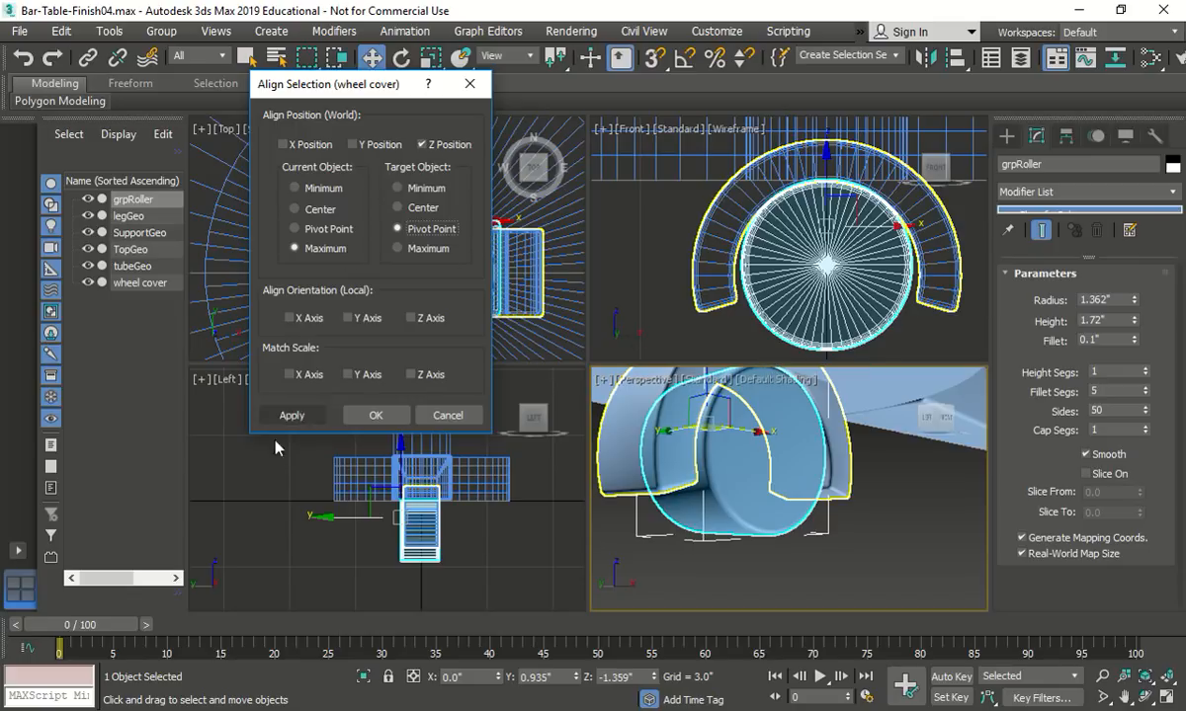
pyautogui.click(297, 415)
pyautogui.click(375, 415)
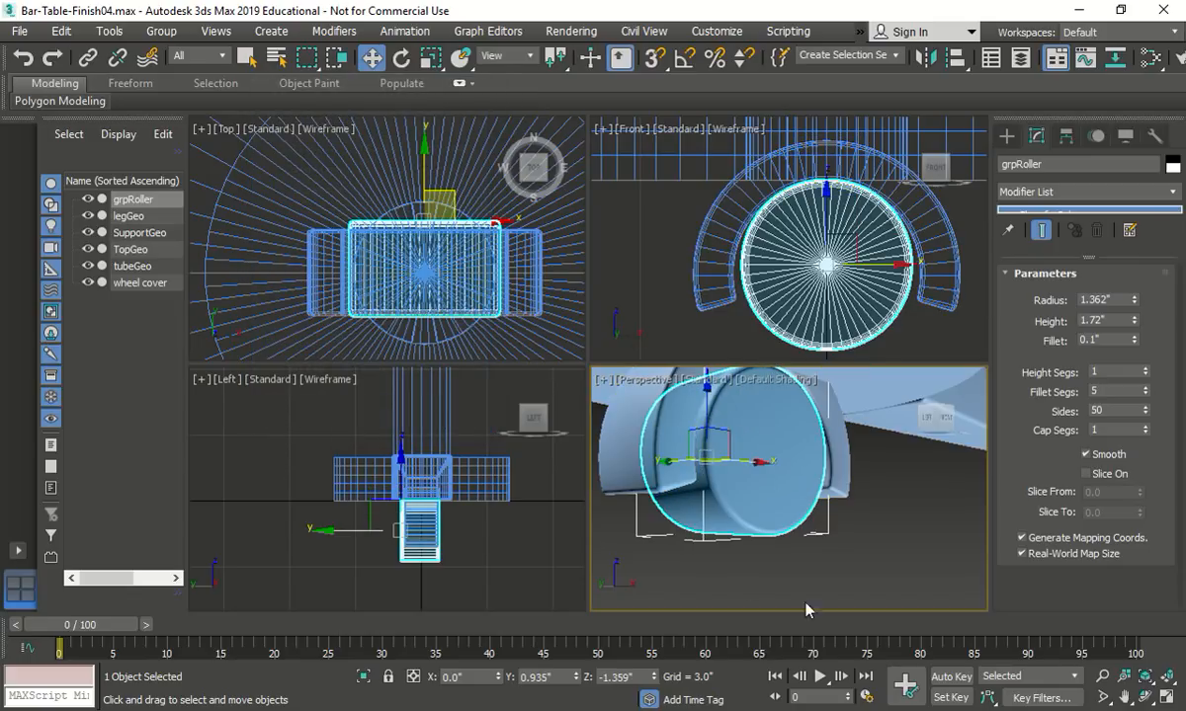
pyautogui.click(754, 564)
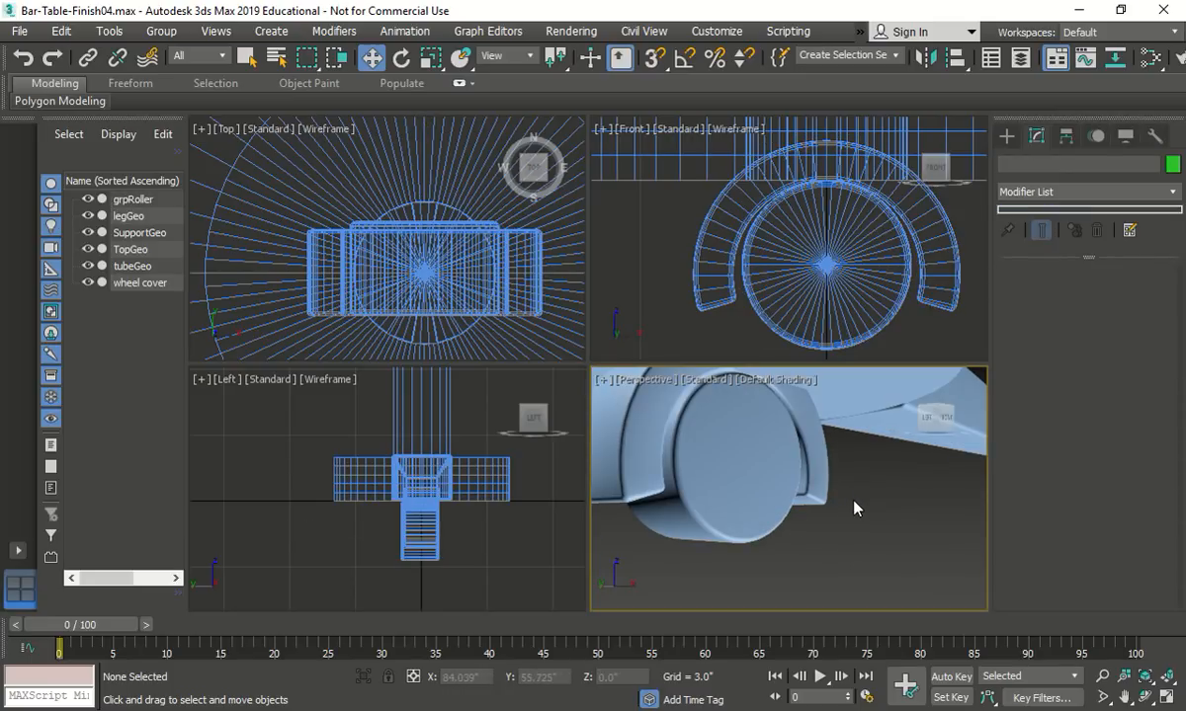
# Step: Group grpRoller and the wheel cover under the name Leg Group in a maximized Perspective view
pyautogui.scroll(-5, 845, 514)
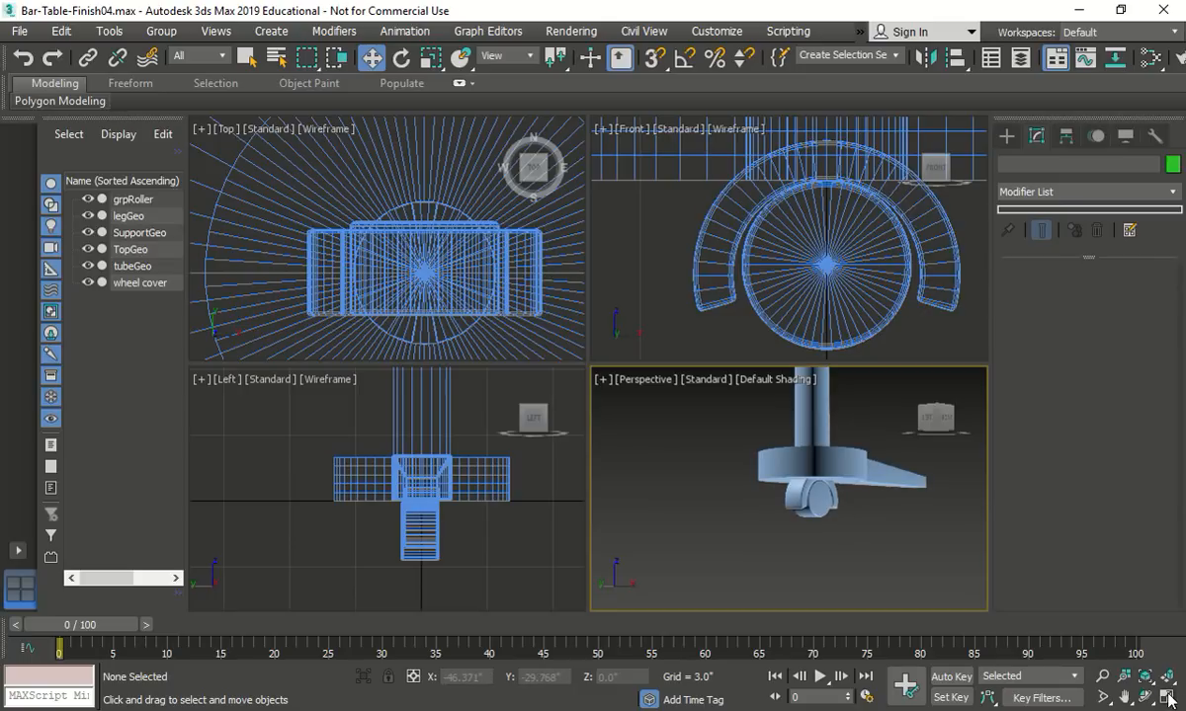
pyautogui.hotkey('alt', 'w')
pyautogui.keyDown('alt'); pyautogui.moveTo(821, 500); pyautogui.dragTo(710, 463, button='middle'); pyautogui.keyUp('alt')
pyautogui.moveTo(705, 446); pyautogui.dragTo(557, 378)
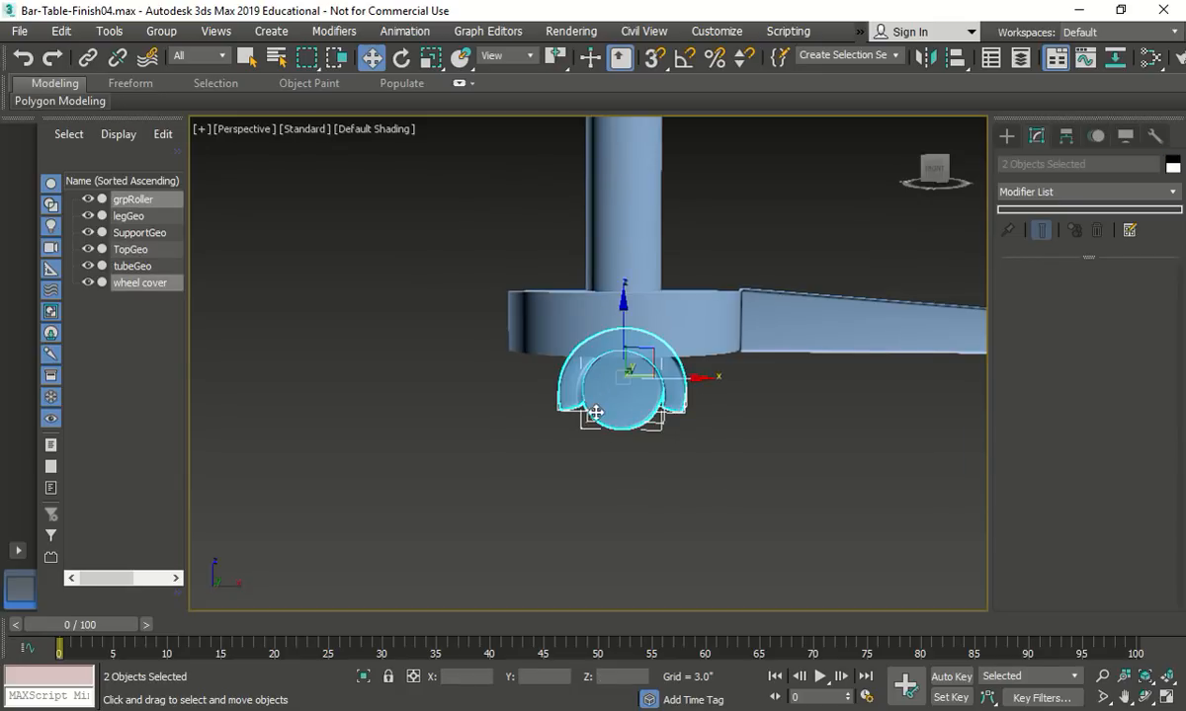
pyautogui.click(161, 30)
pyautogui.click(173, 64)
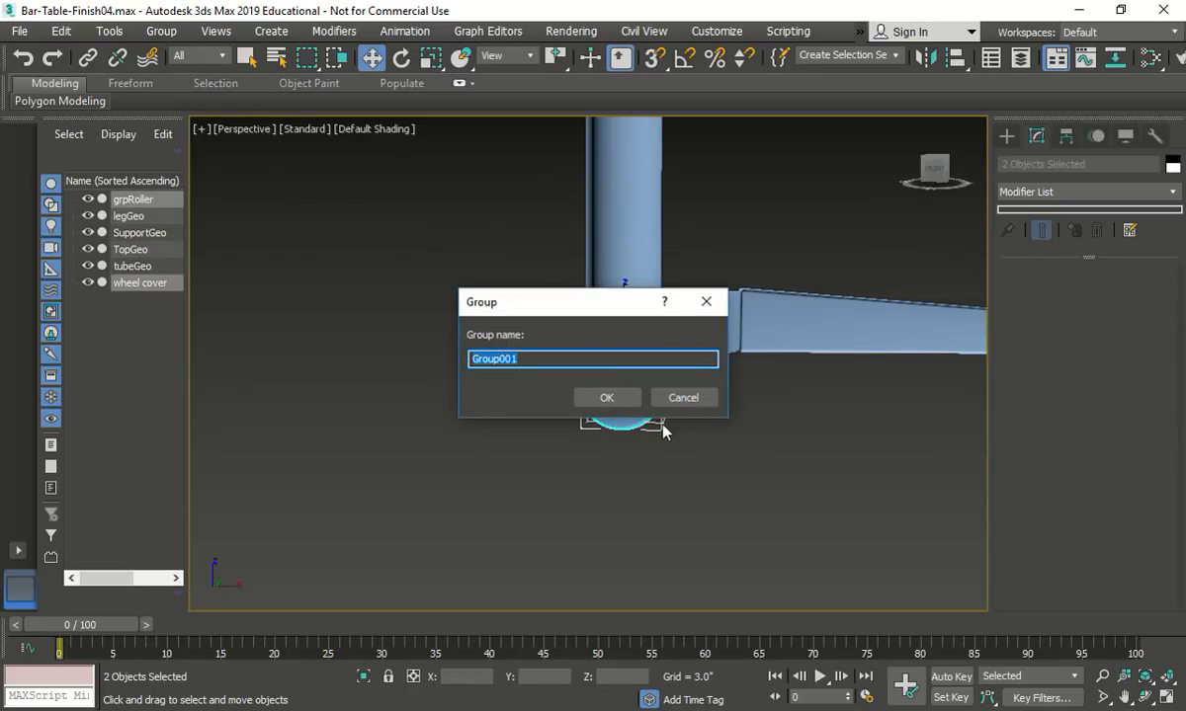
pyautogui.write('grp')
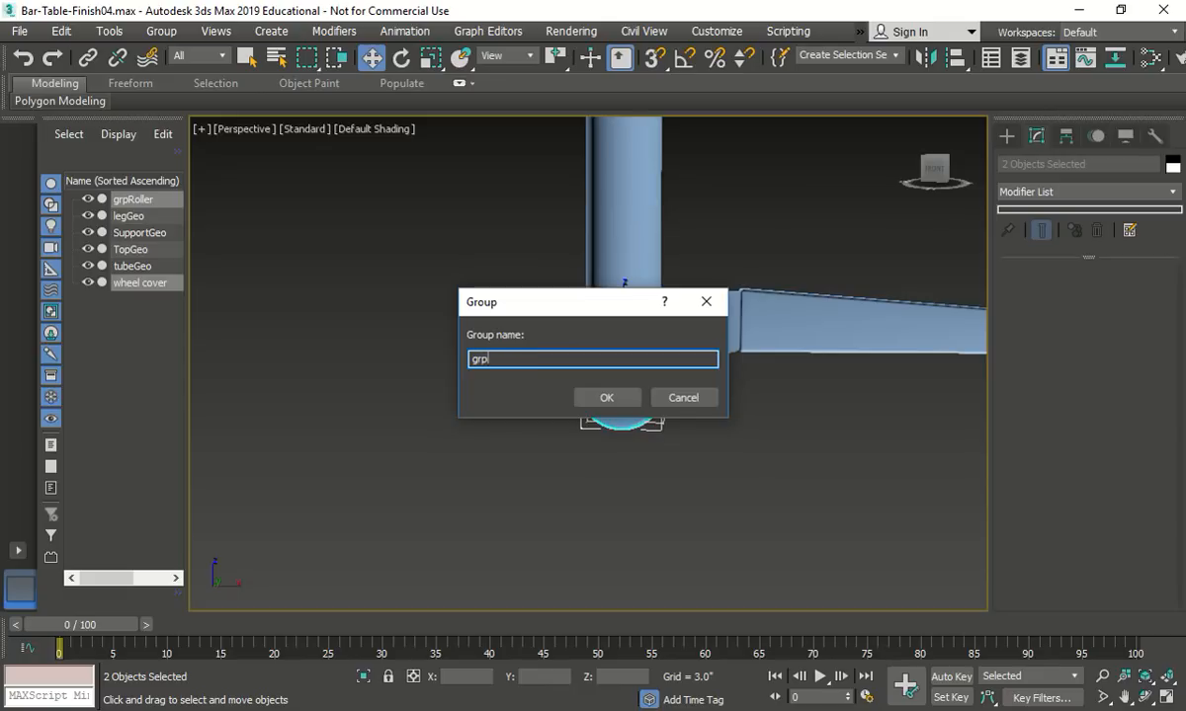
pyautogui.write('LE')
pyautogui.write('eg Grou')
pyautogui.click(591, 396)
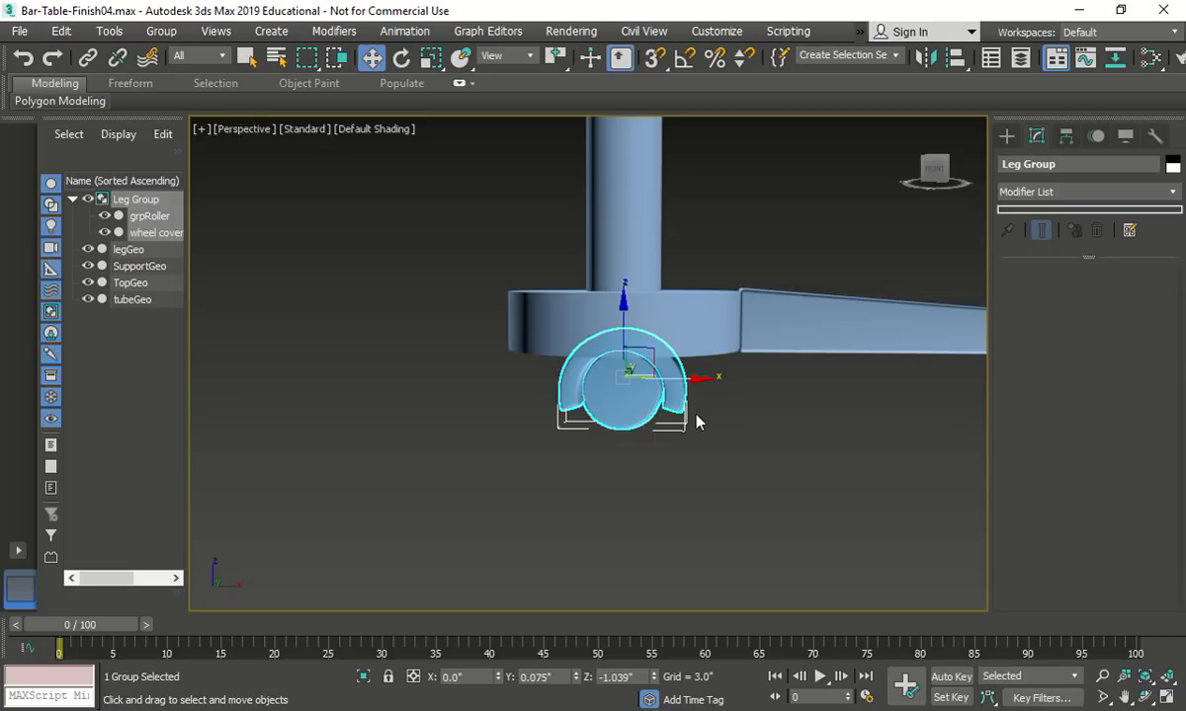
pyautogui.scroll(-4, 855, 445)
pyautogui.scroll(5, 983, 430)
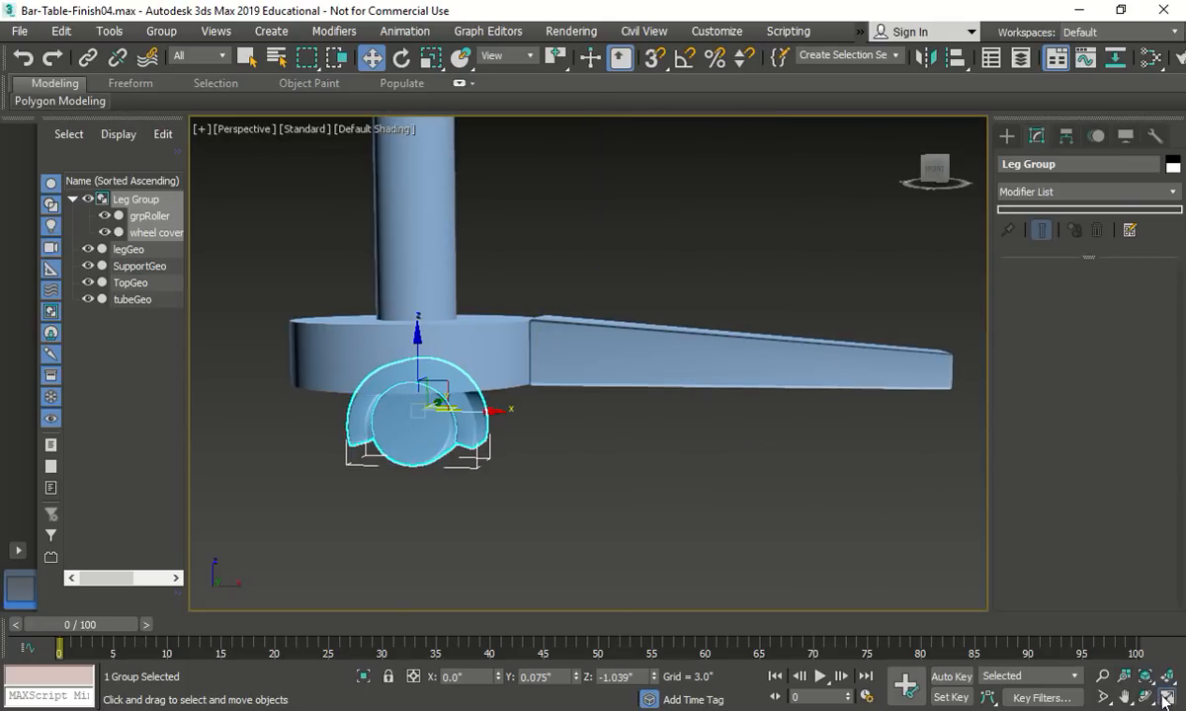
# Step: Move Leg Group about 14.5" along X in the Top view to the outer end of the leg, and clear the selection
pyautogui.hotkey('alt', 'w')
pyautogui.scroll(-5, 373, 229)
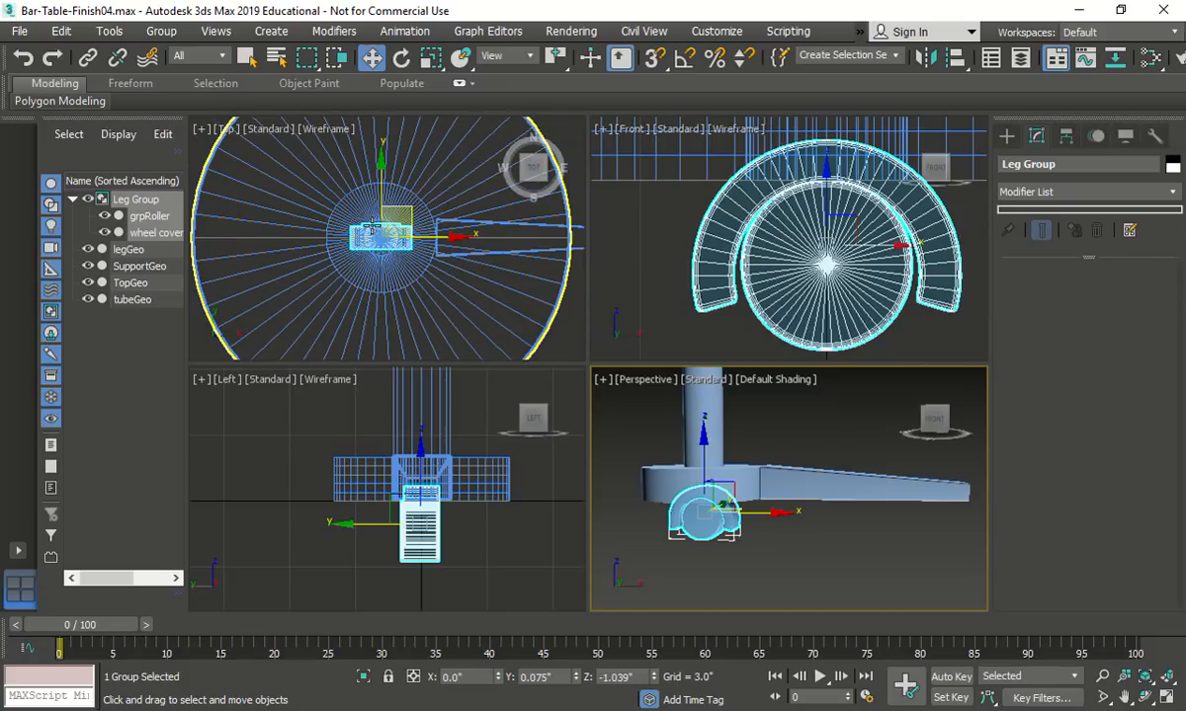
pyautogui.scroll(-2, 373, 227)
pyautogui.scroll(2, 460, 235)
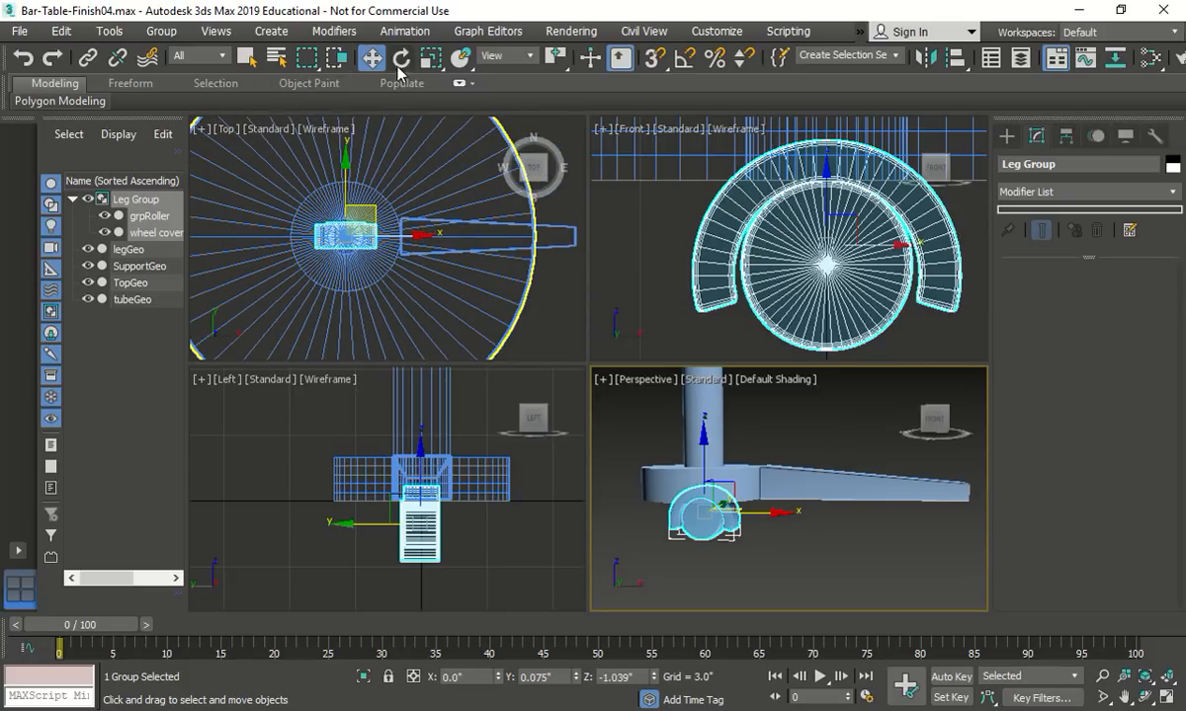
pyautogui.rightClick(396, 215)
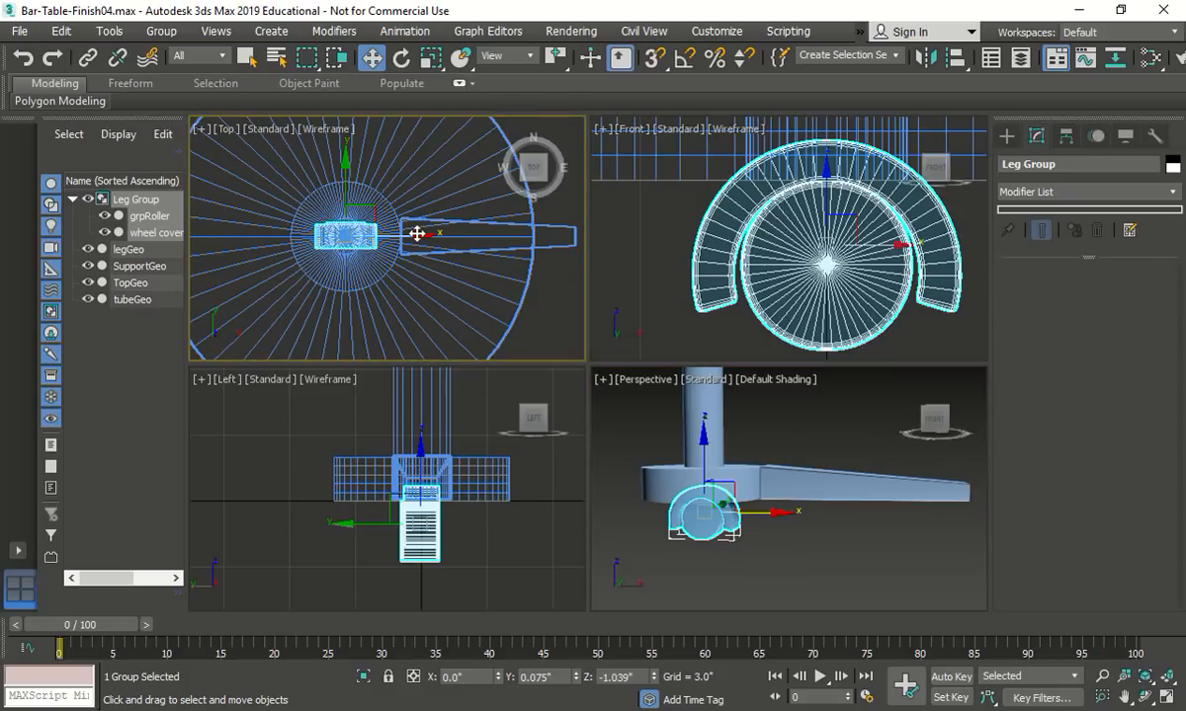
pyautogui.moveTo(417, 235); pyautogui.dragTo(613, 257)
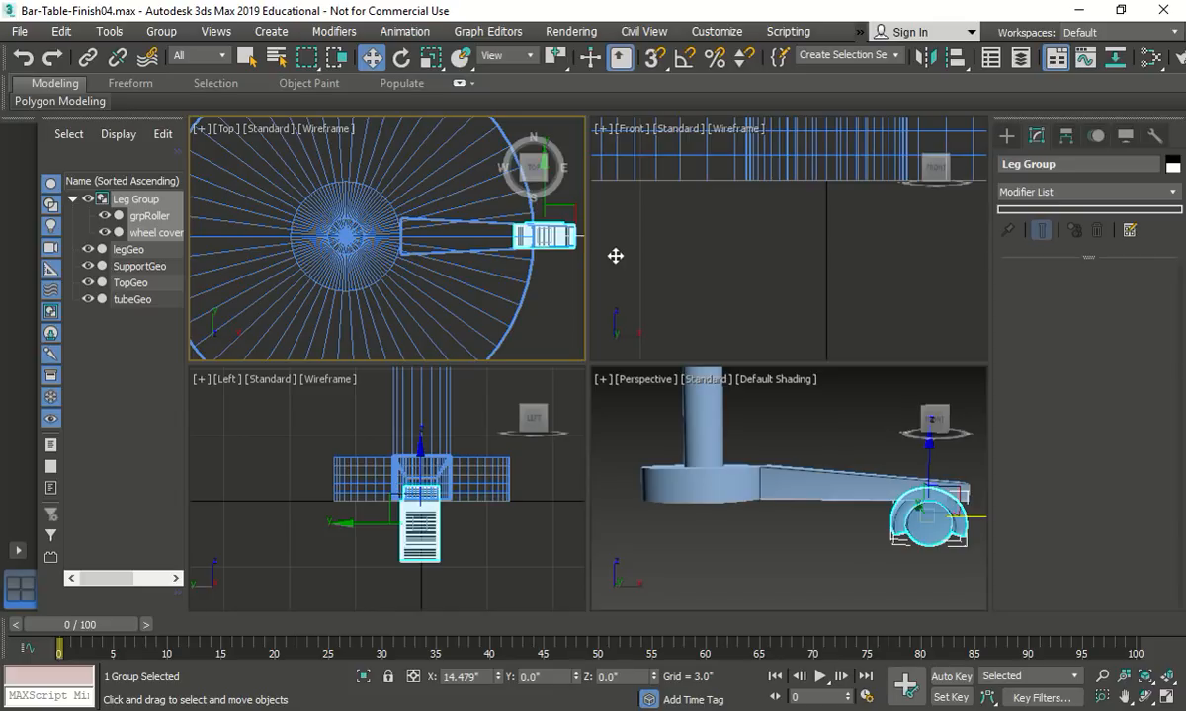
pyautogui.click(897, 549)
pyautogui.scroll(3, 982, 525)
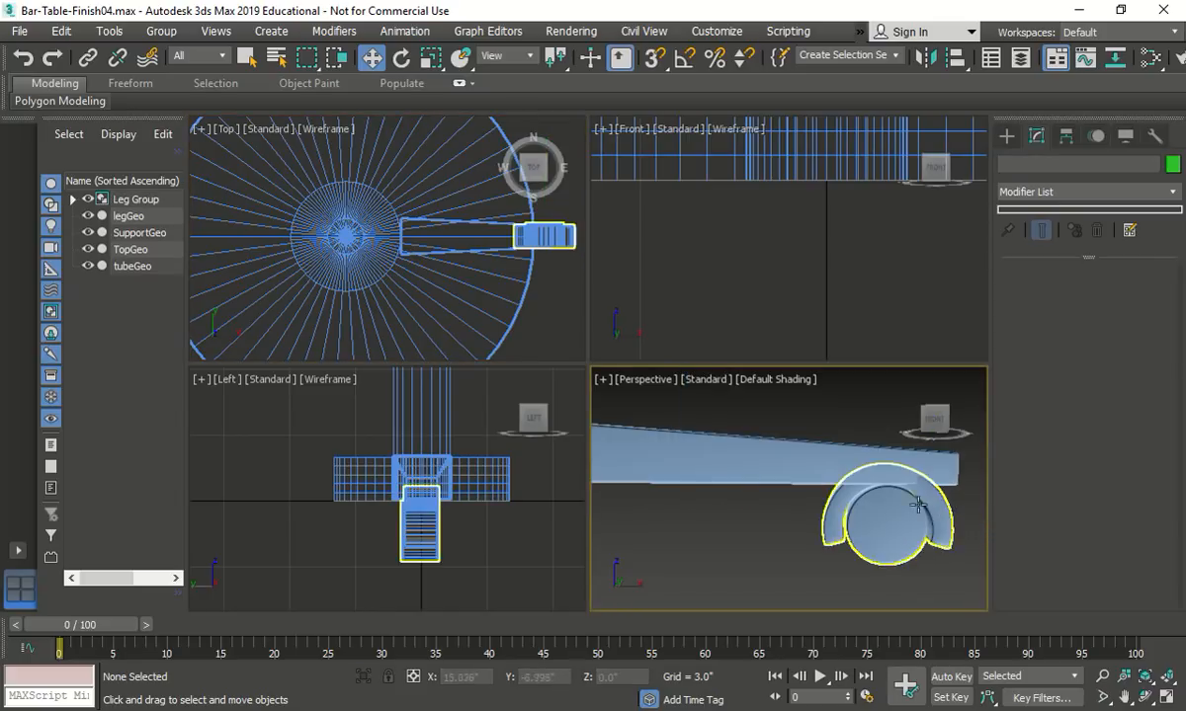
# Step: Lower Leg Group about 1.1" in the Left view to clear the leg's underside, and clear the selection
pyautogui.scroll(5, 509, 277)
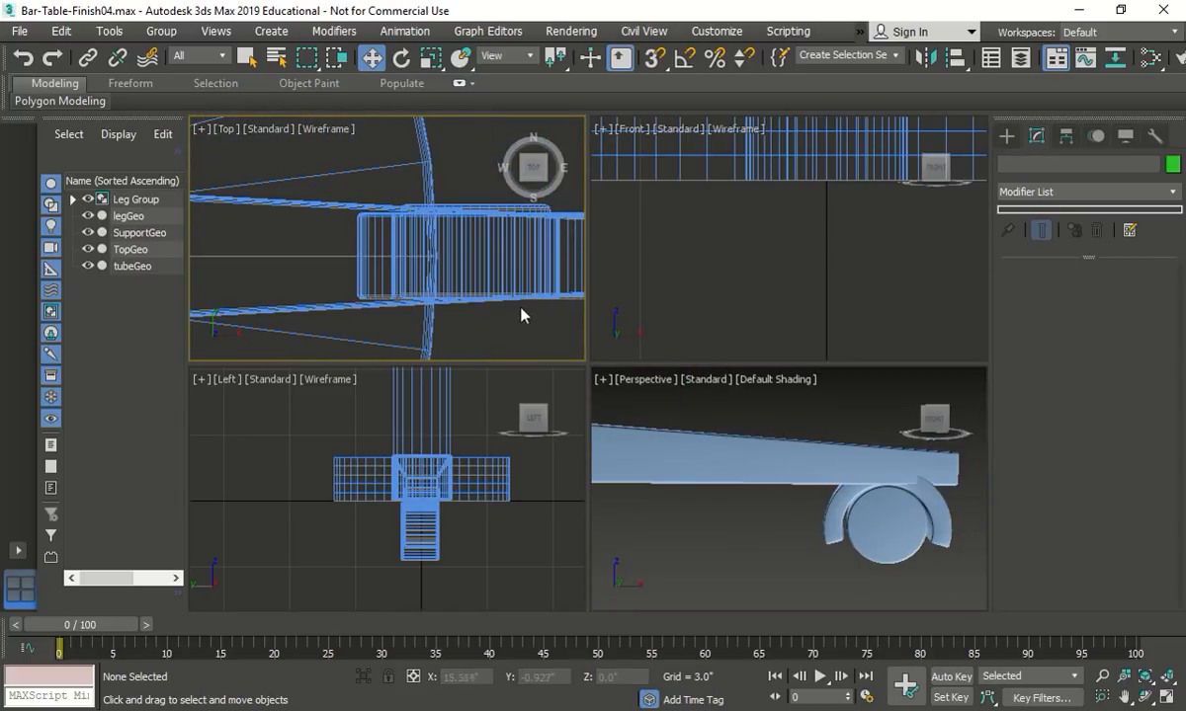
pyautogui.moveTo(522, 313); pyautogui.dragTo(427, 278, button='middle')
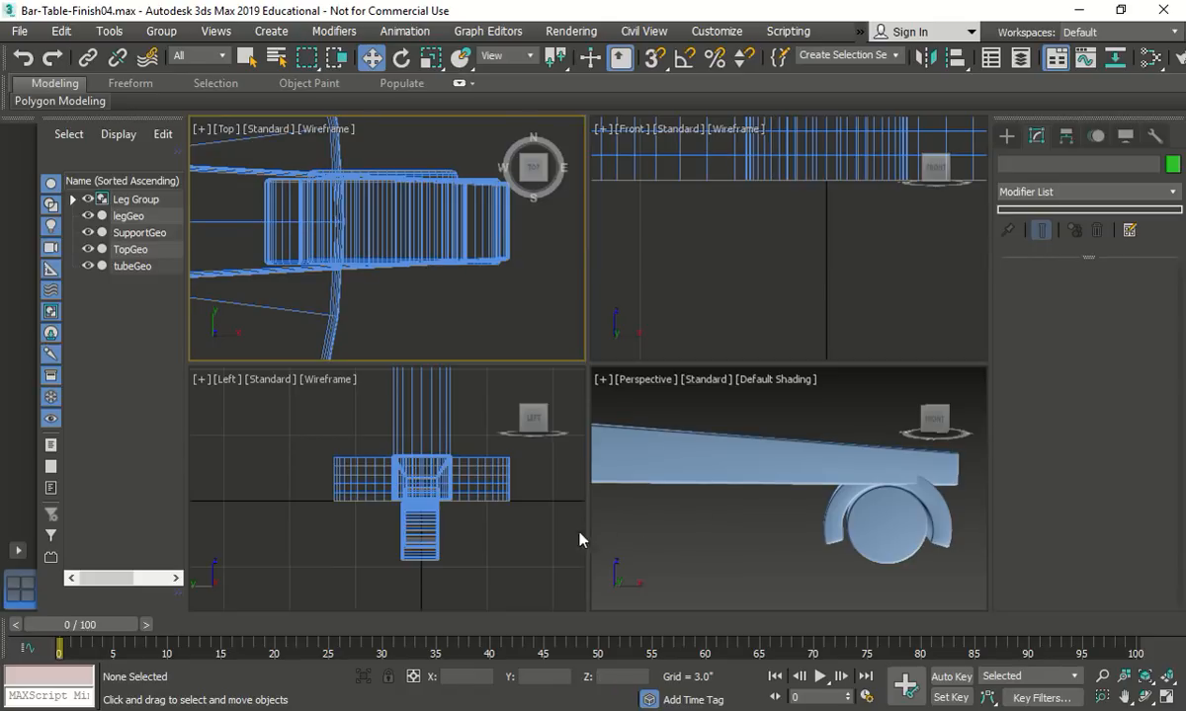
pyautogui.click(519, 542)
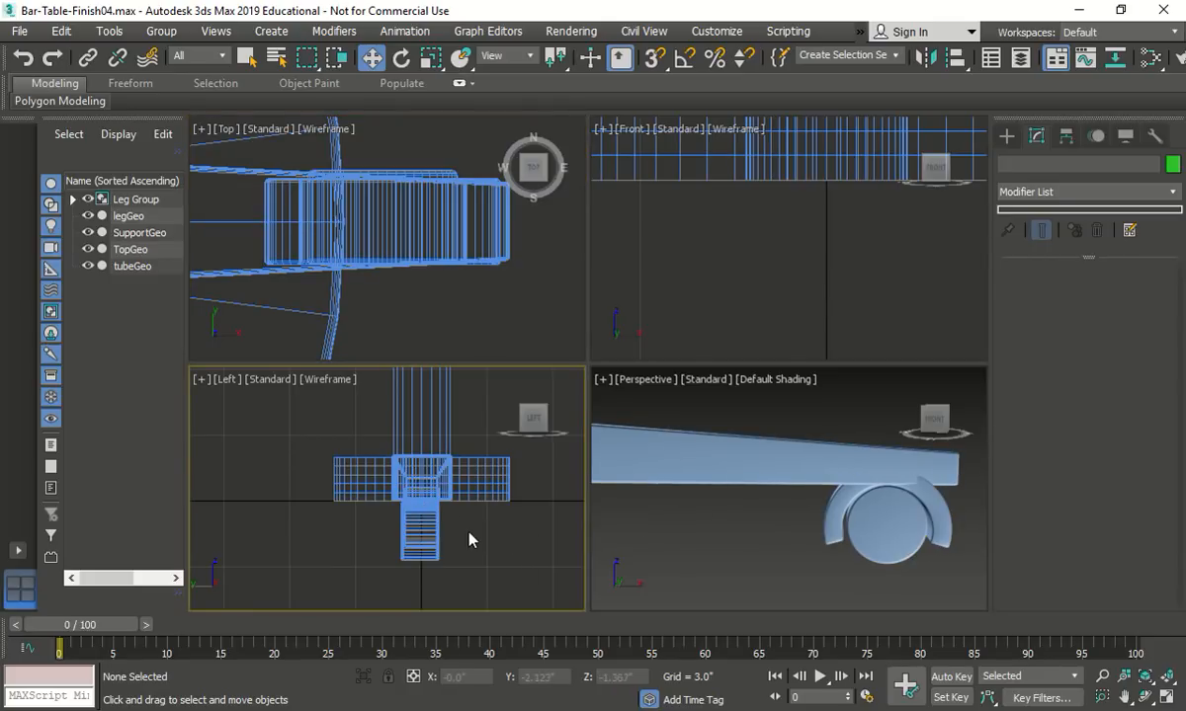
pyautogui.click(416, 545)
pyautogui.moveTo(421, 448); pyautogui.dragTo(421, 468)
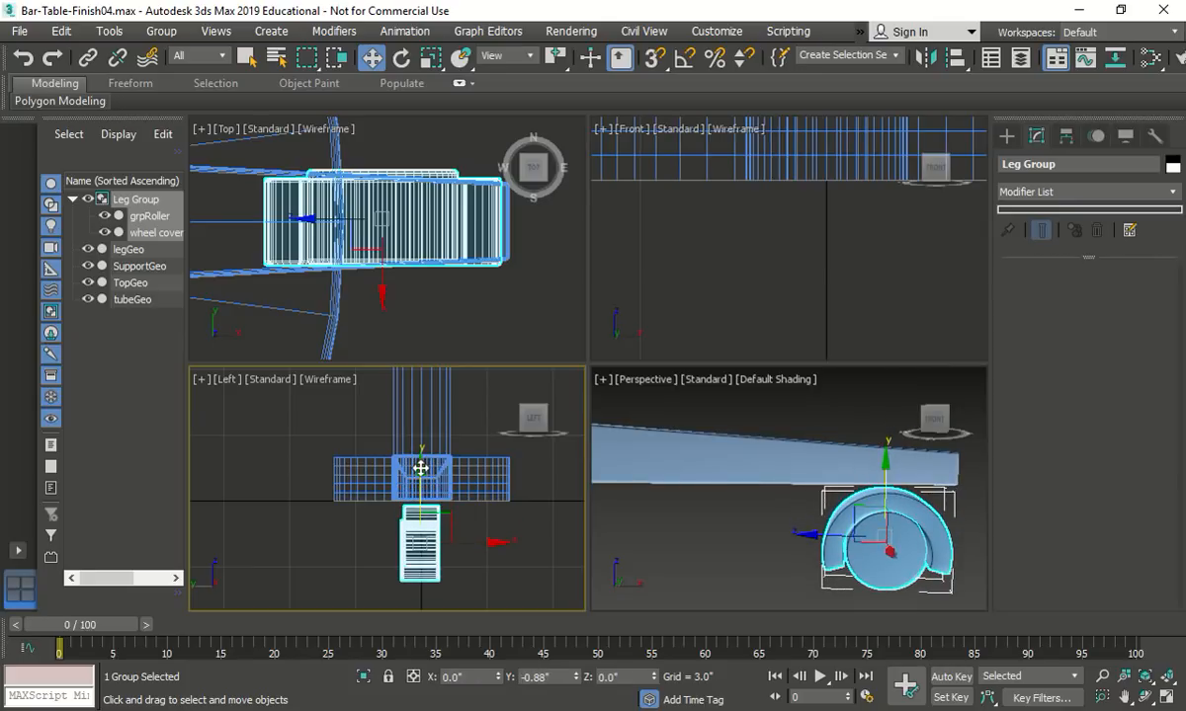
pyautogui.moveTo(420, 468); pyautogui.dragTo(421, 477)
pyautogui.click(672, 527)
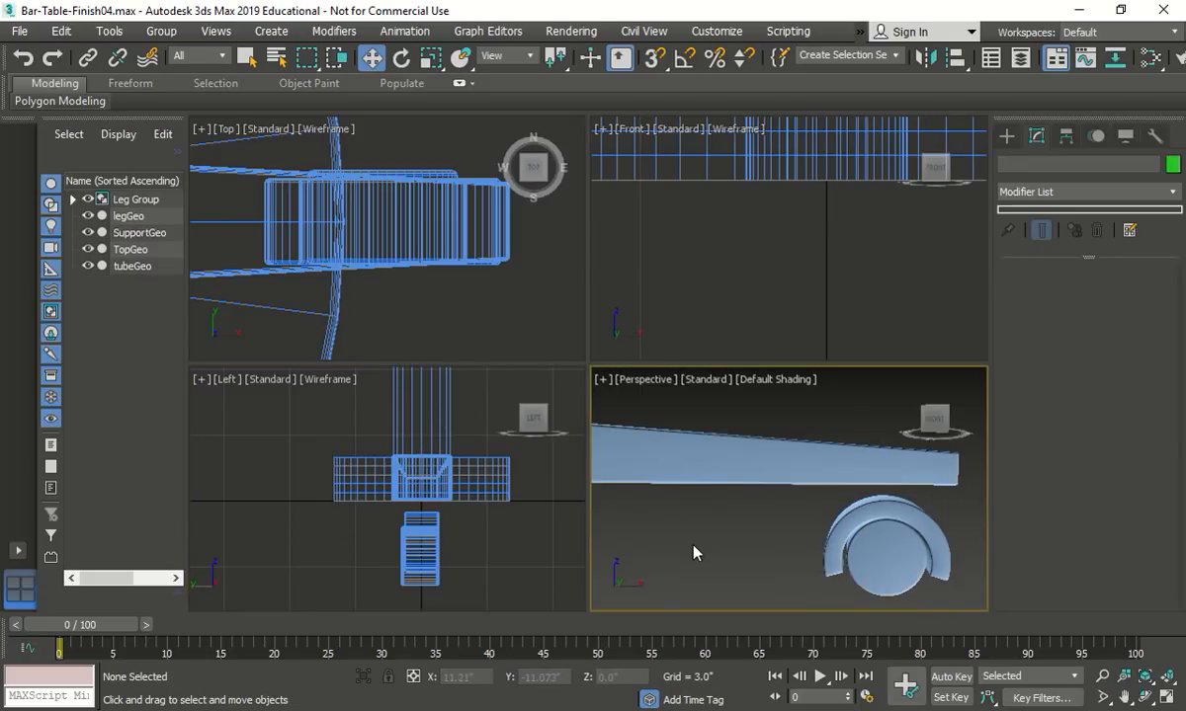
pyautogui.moveTo(744, 558); pyautogui.dragTo(593, 415, button='middle')
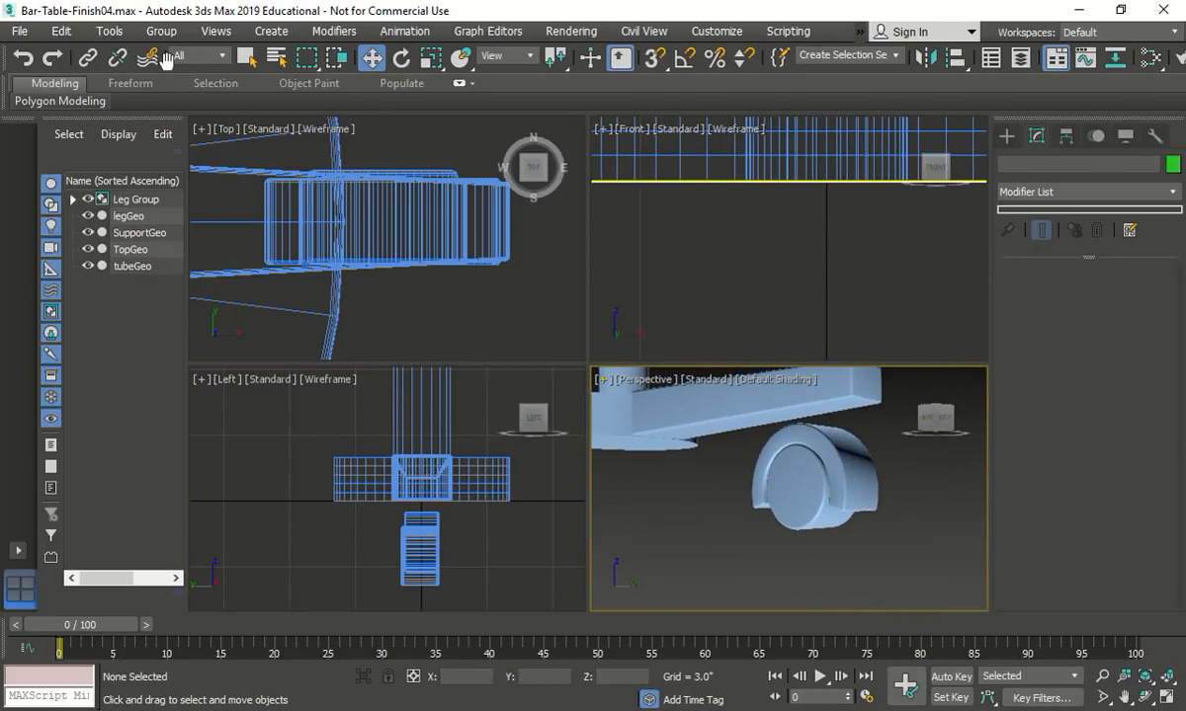
pyautogui.click(109, 30)
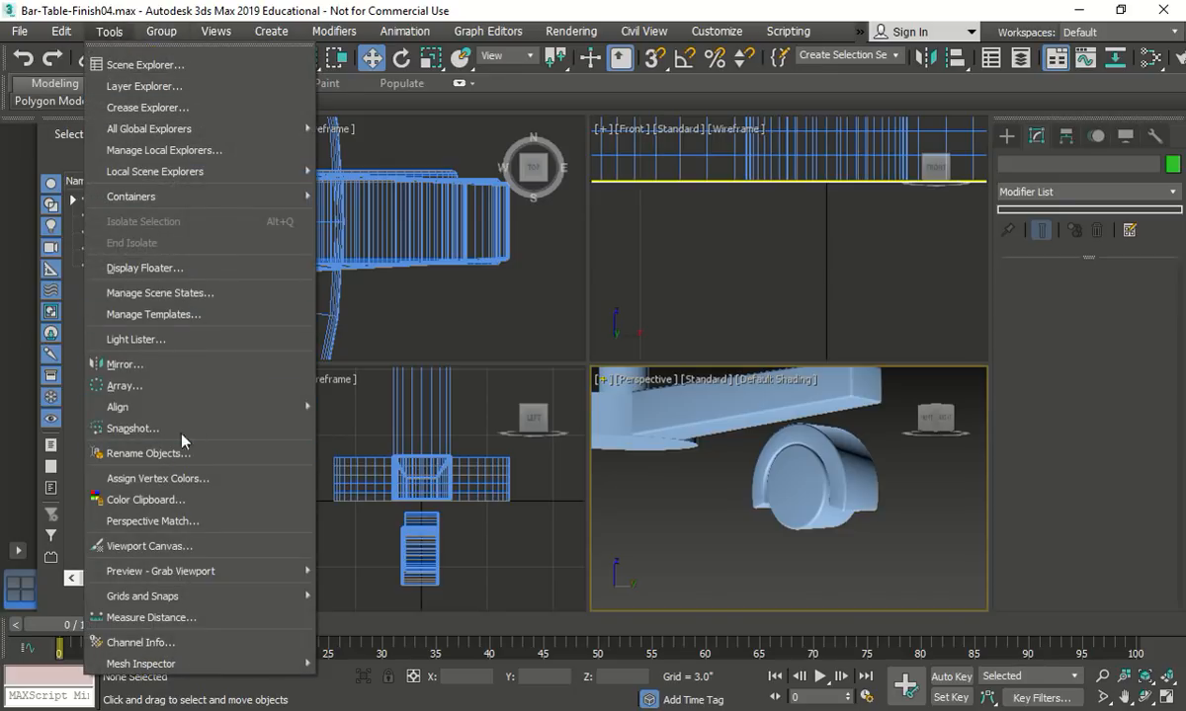
pyautogui.moveTo(170, 406)
pyautogui.click(405, 395)
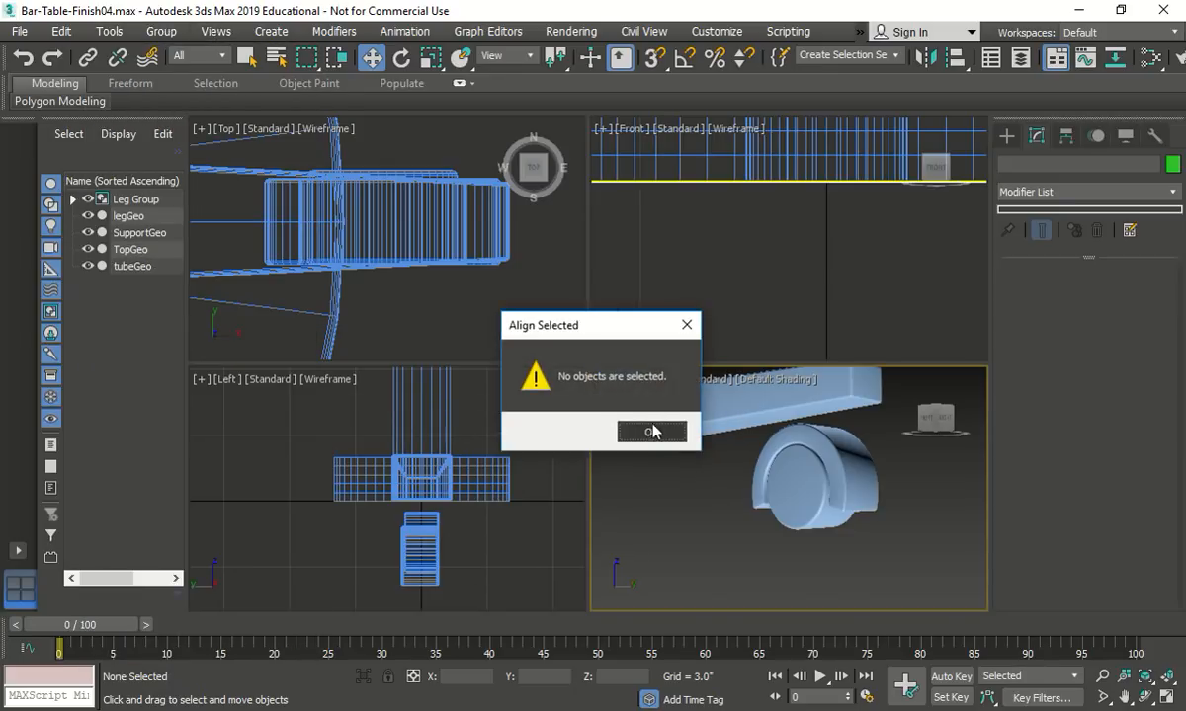
pyautogui.click(649, 430)
pyautogui.click(375, 197)
pyautogui.click(108, 31)
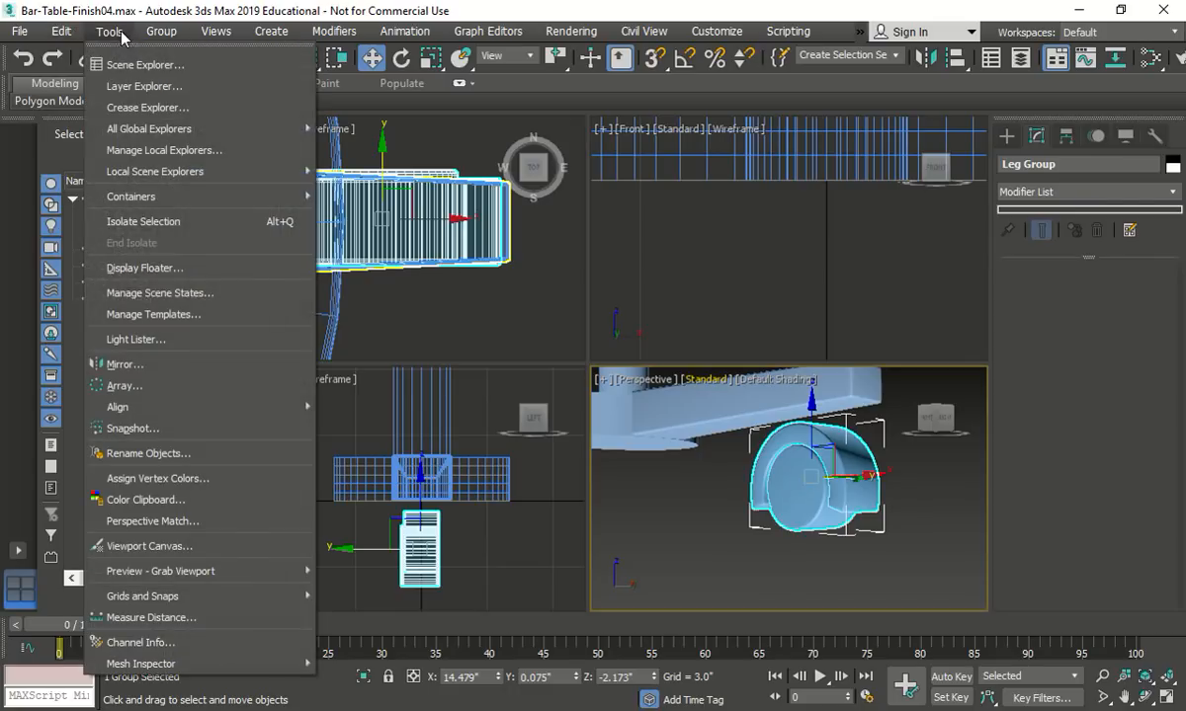
pyautogui.click(799, 387)
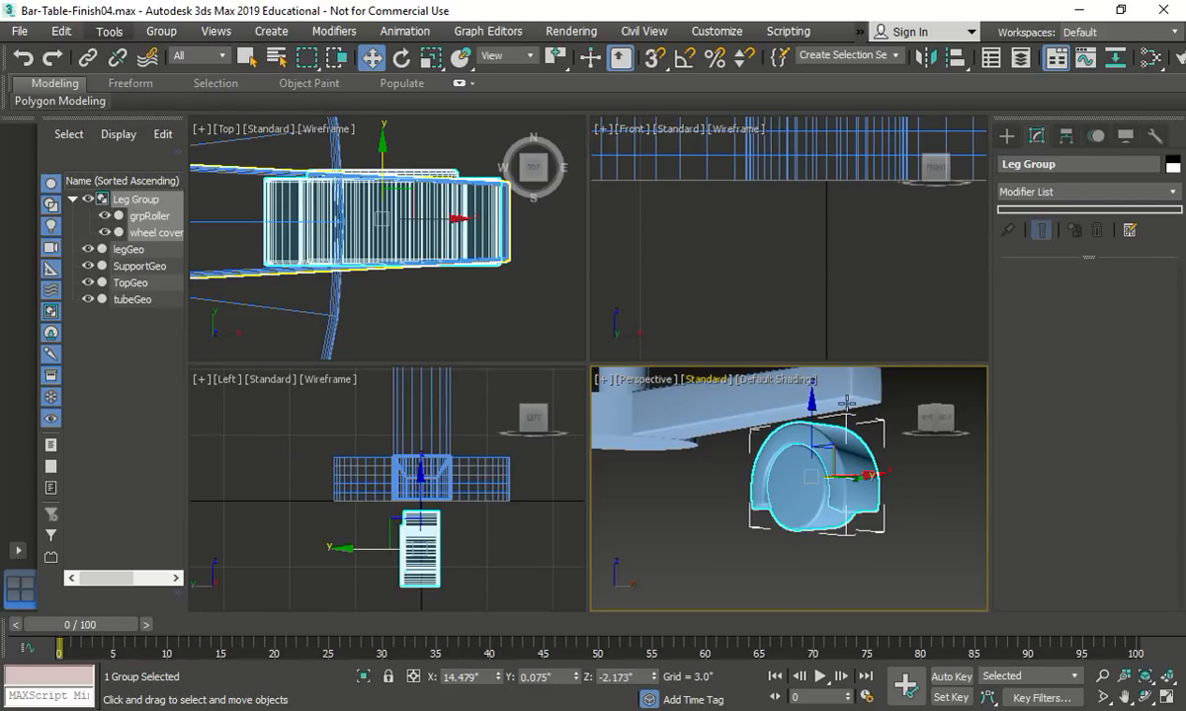
pyautogui.click(794, 384)
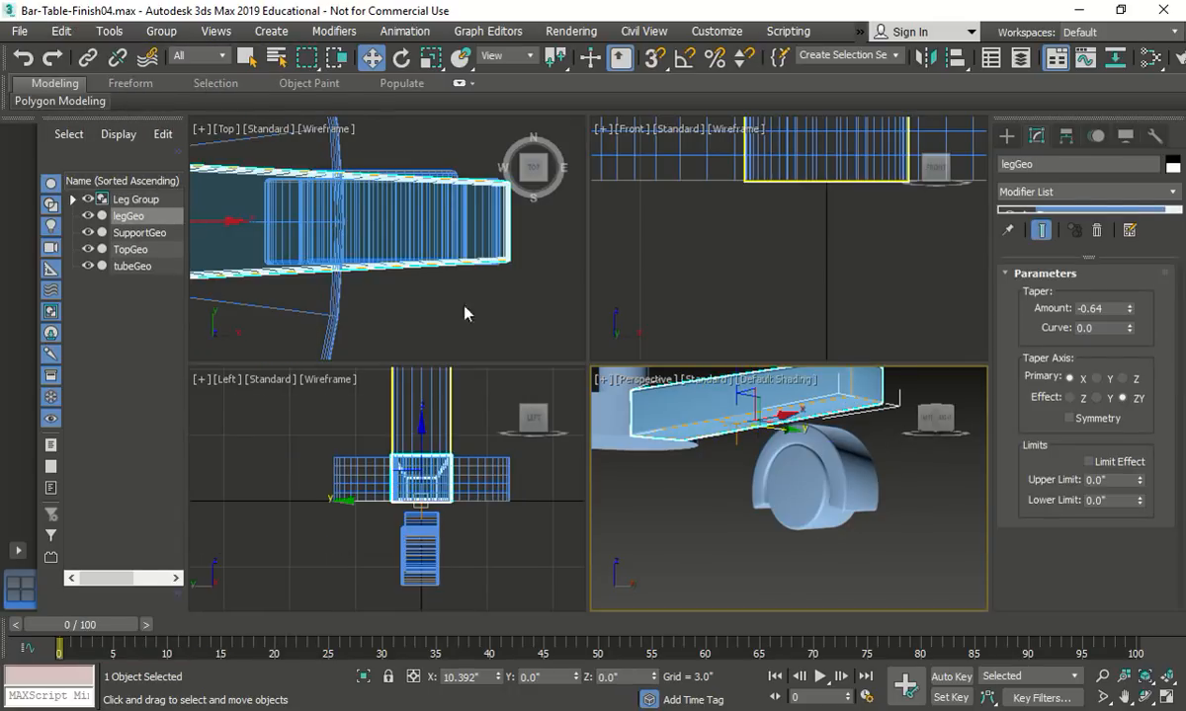
# Step: Align Leg Group's Maximum to legGeo's Pivot Point in the Z position only, and clear the selection
pyautogui.click(839, 460)
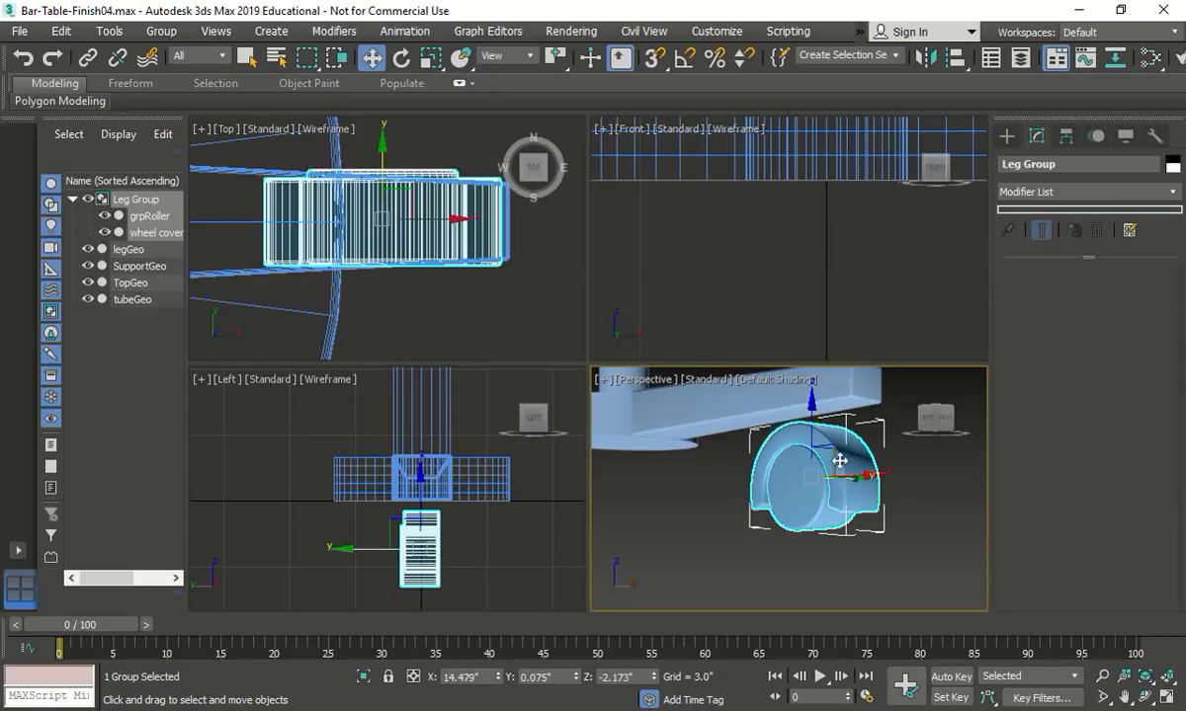
pyautogui.click(108, 31)
pyautogui.moveTo(188, 407)
pyautogui.click(358, 419)
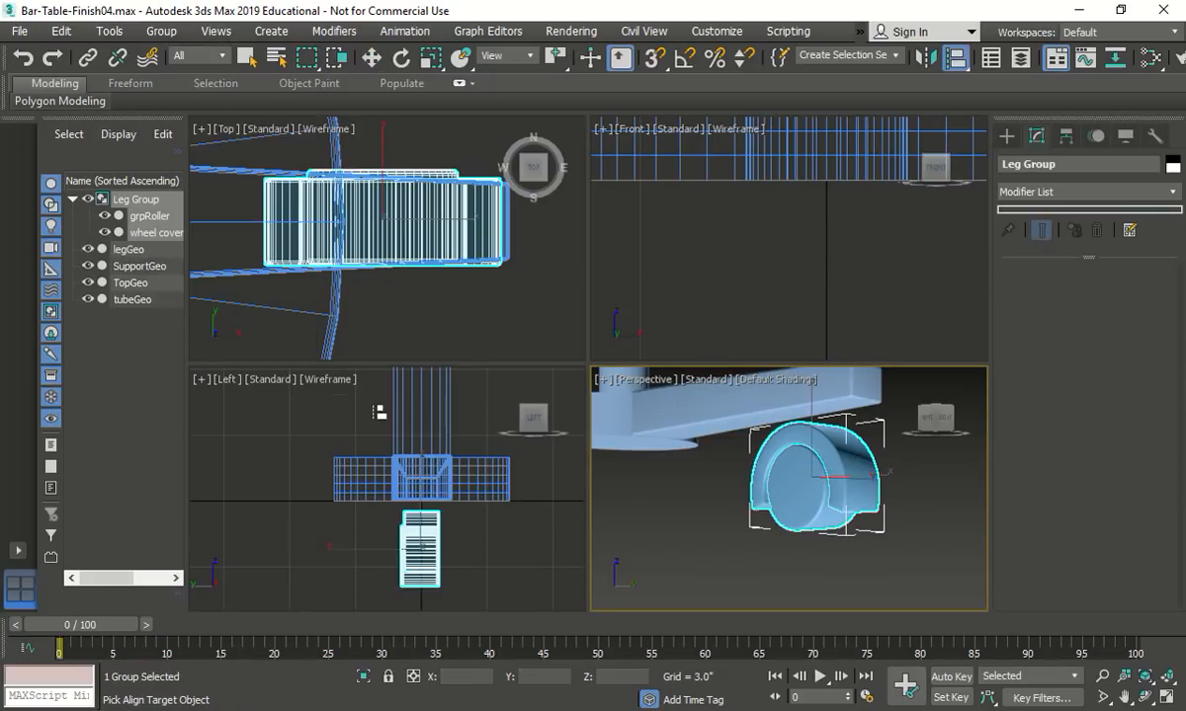
pyautogui.click(847, 411)
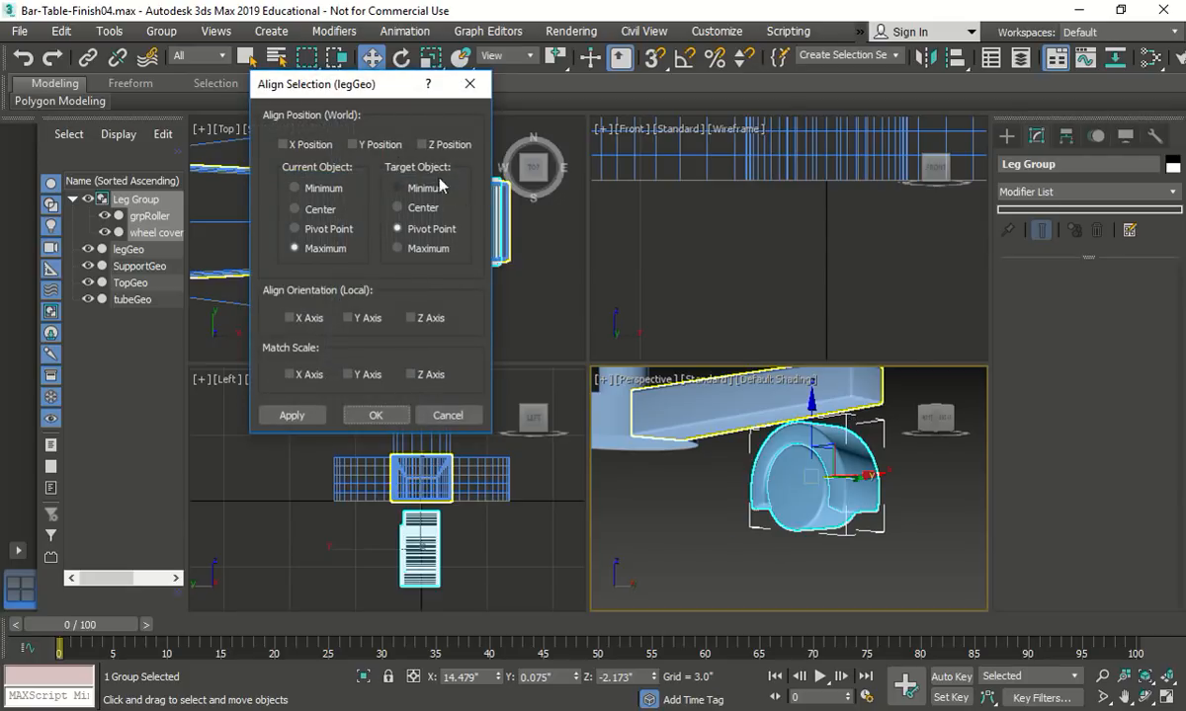
pyautogui.click(422, 145)
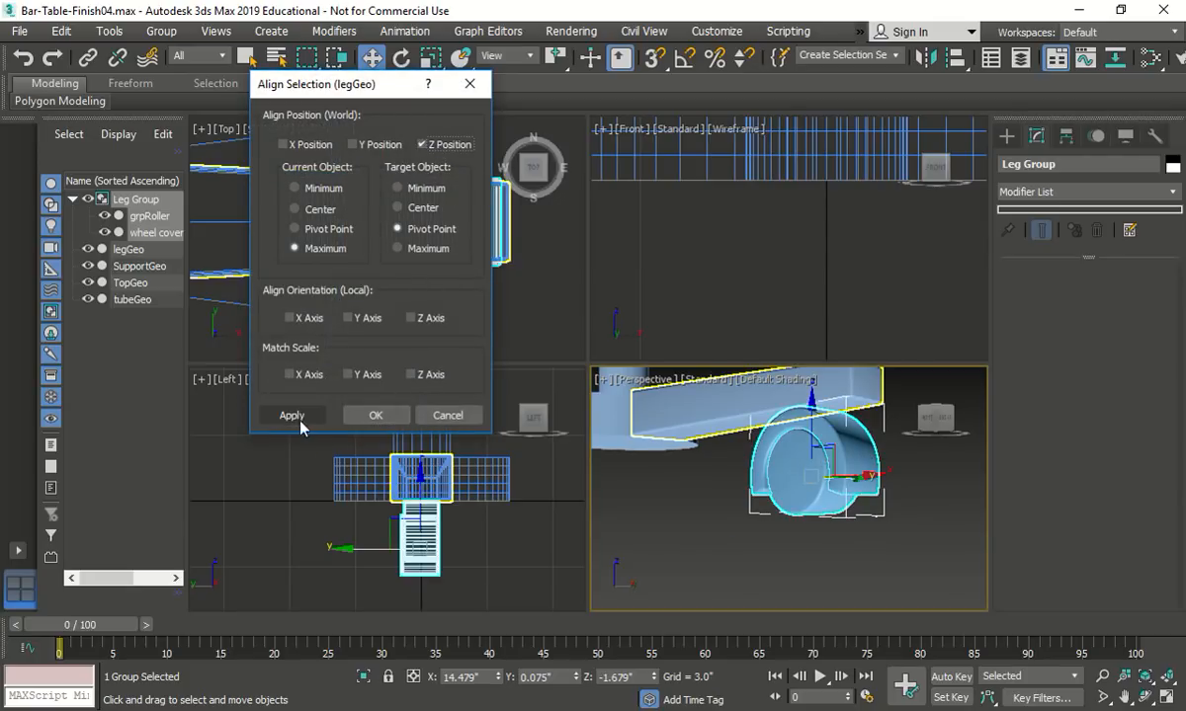
pyautogui.click(373, 416)
pyautogui.click(805, 562)
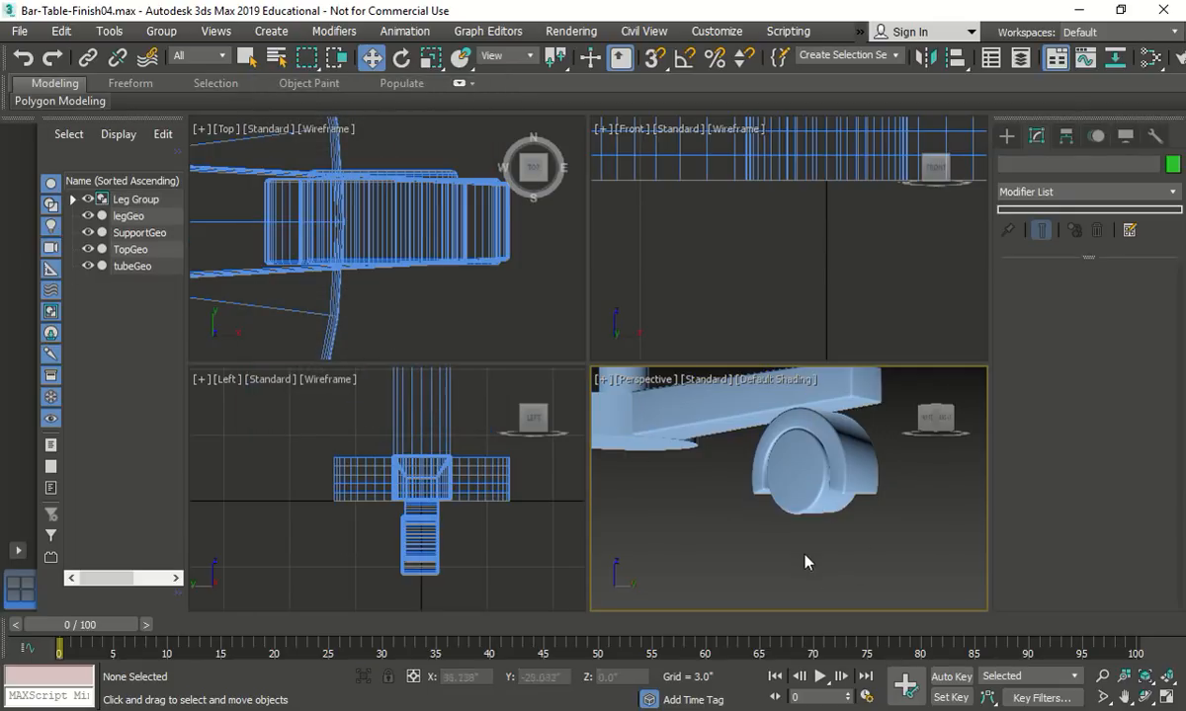
# Step: View the whole table in Perspective and save the scene as Bar-Table-Finish05.max
pyautogui.scroll(-5, 703, 524)
pyautogui.keyDown('alt'); pyautogui.moveTo(698, 526); pyautogui.dragTo(712, 558, button='middle'); pyautogui.keyUp('alt')
pyautogui.scroll(-6, 712, 558)
pyautogui.scroll(2, 665, 530)
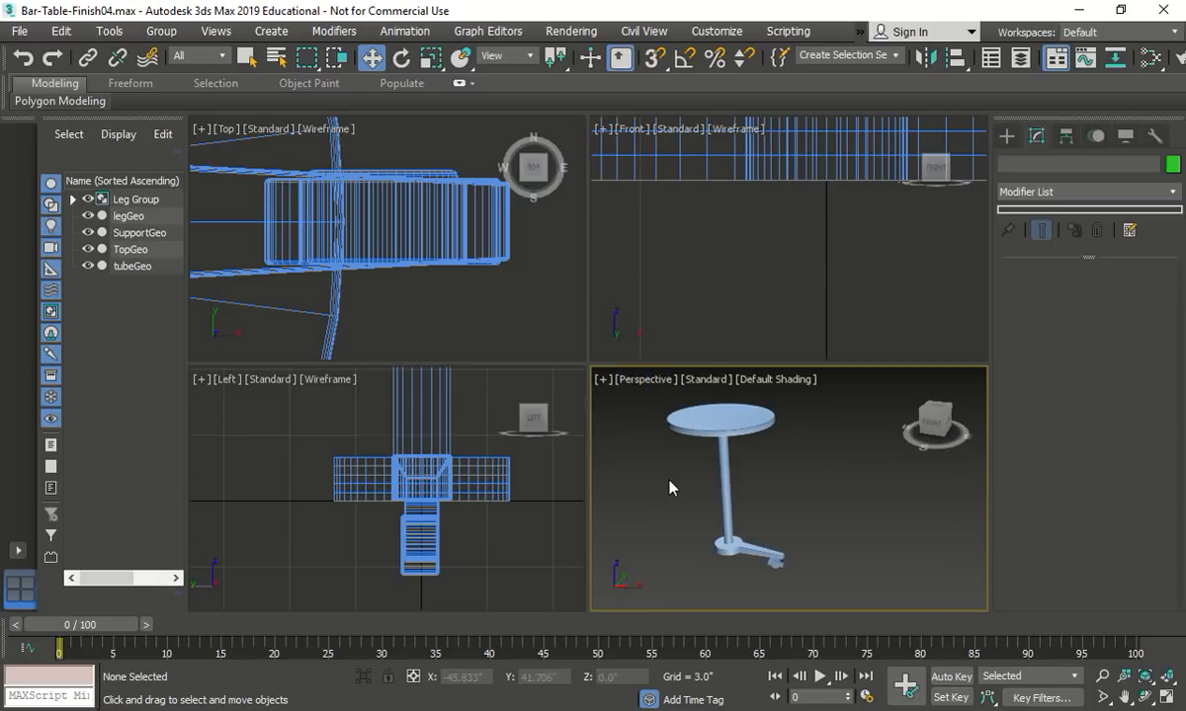
pyautogui.click(16, 33)
pyautogui.click(35, 175)
# Step: Select Leg Group in a maximized Top view and enable Use Working Pivot for its transforms
pyautogui.scroll(-6, 427, 277)
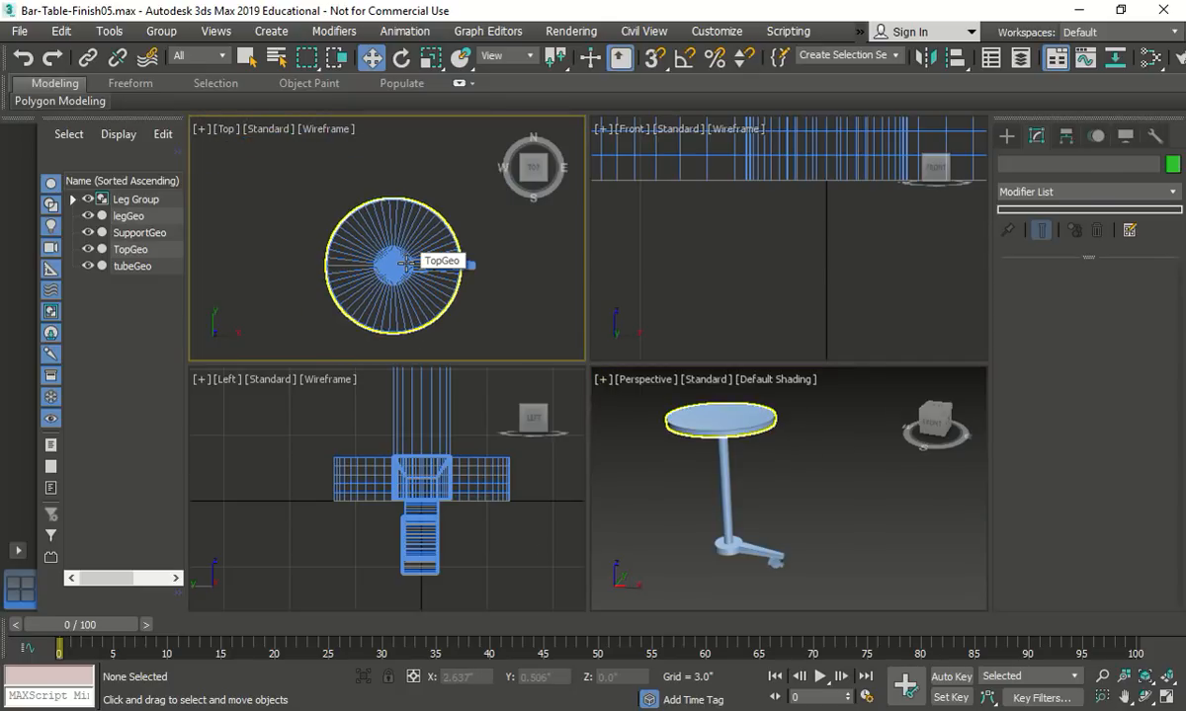
pyautogui.click(1166, 698)
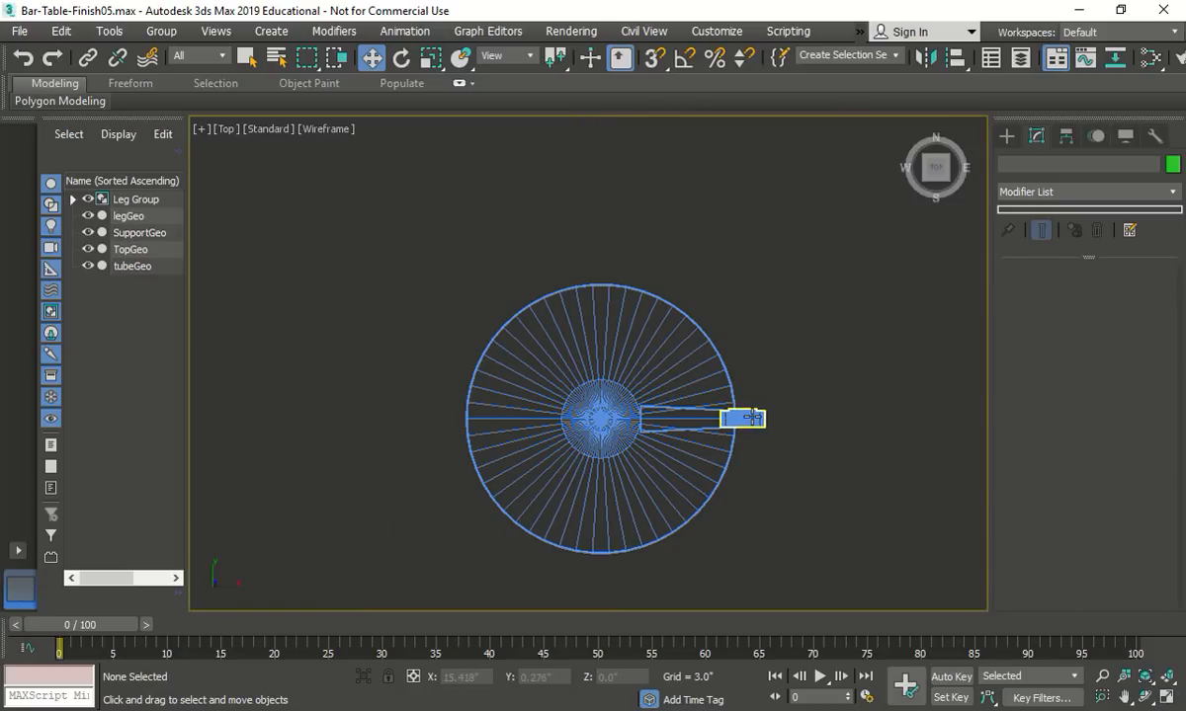
pyautogui.click(135, 200)
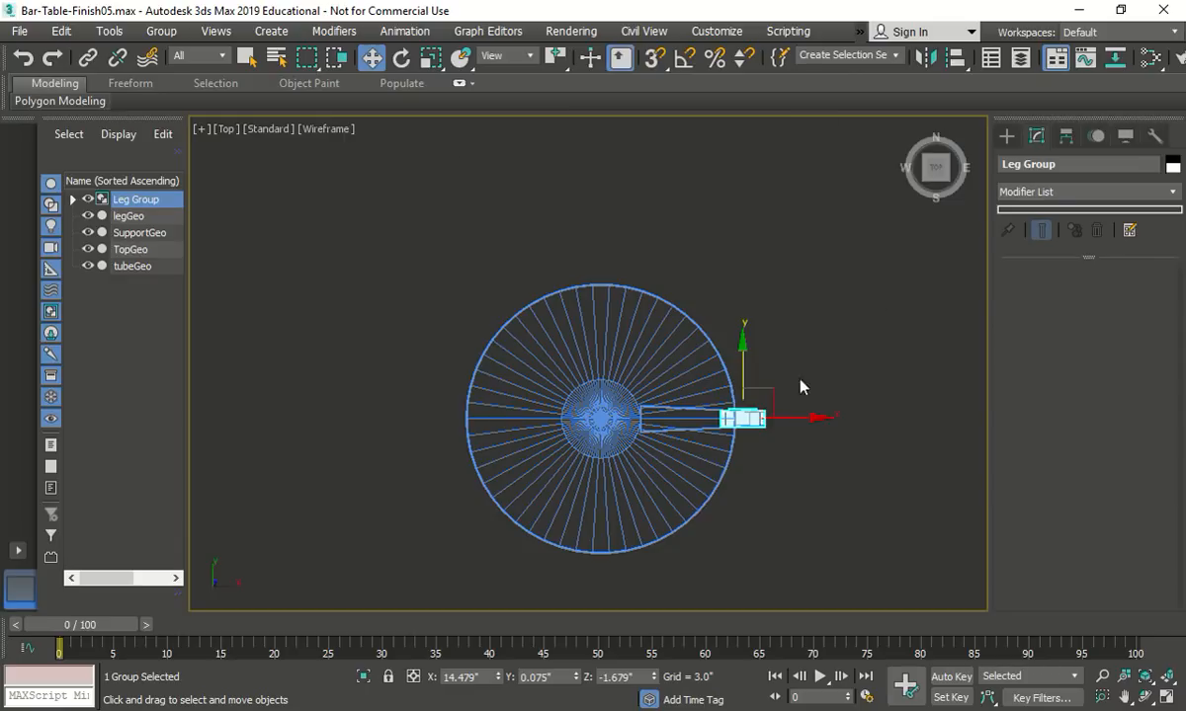
pyautogui.click(1066, 135)
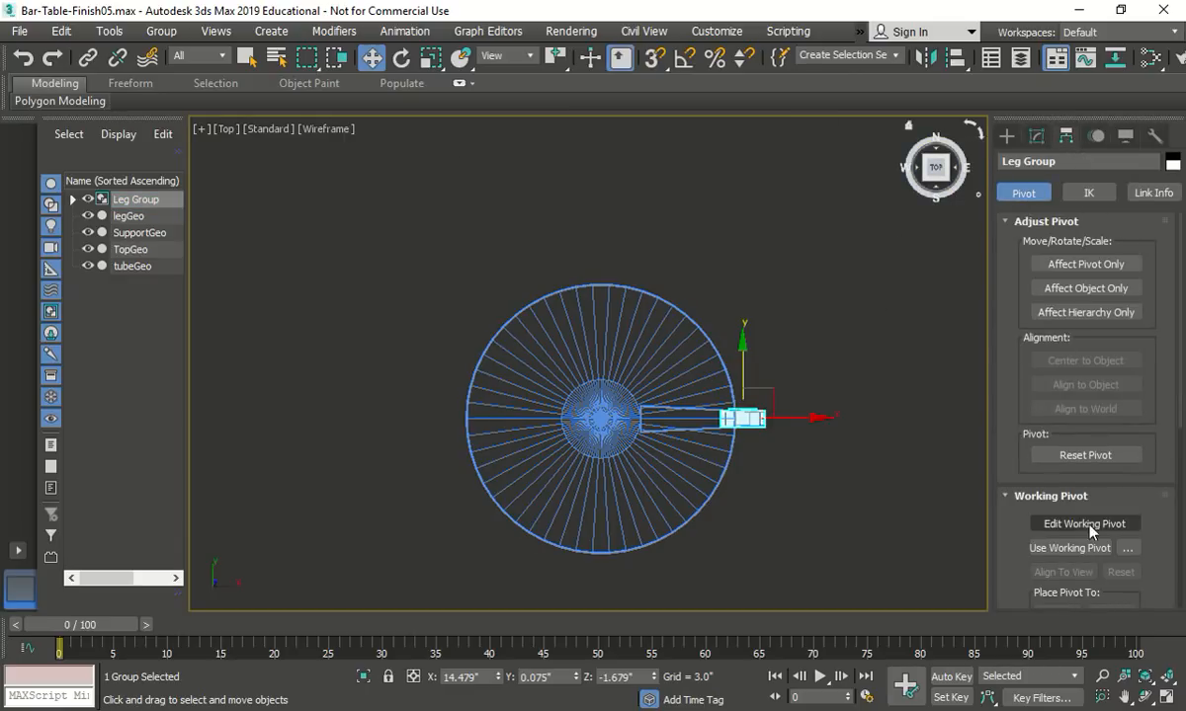
pyautogui.click(1069, 548)
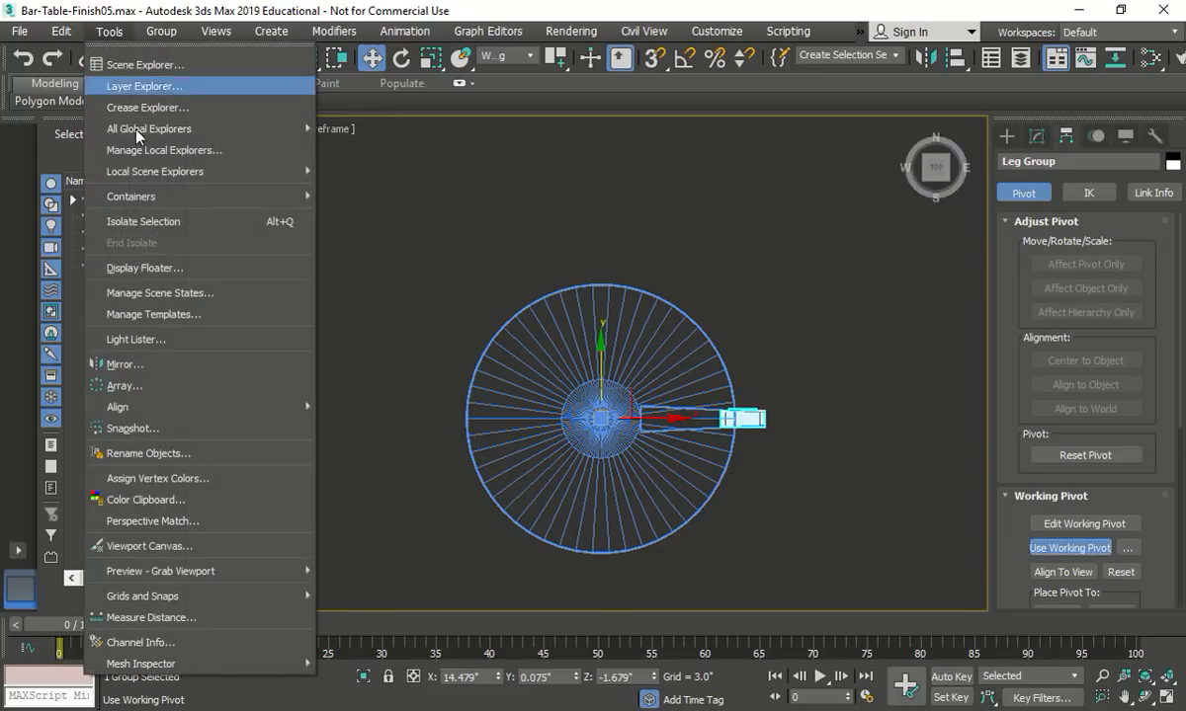
# Step: Preview an instanced 1D array of Leg Group with a total Z rotation of 360 degrees and a count of 4
pyautogui.click(168, 386)
pyautogui.moveTo(472, 146); pyautogui.dragTo(508, 2)
pyautogui.click(583, 122)
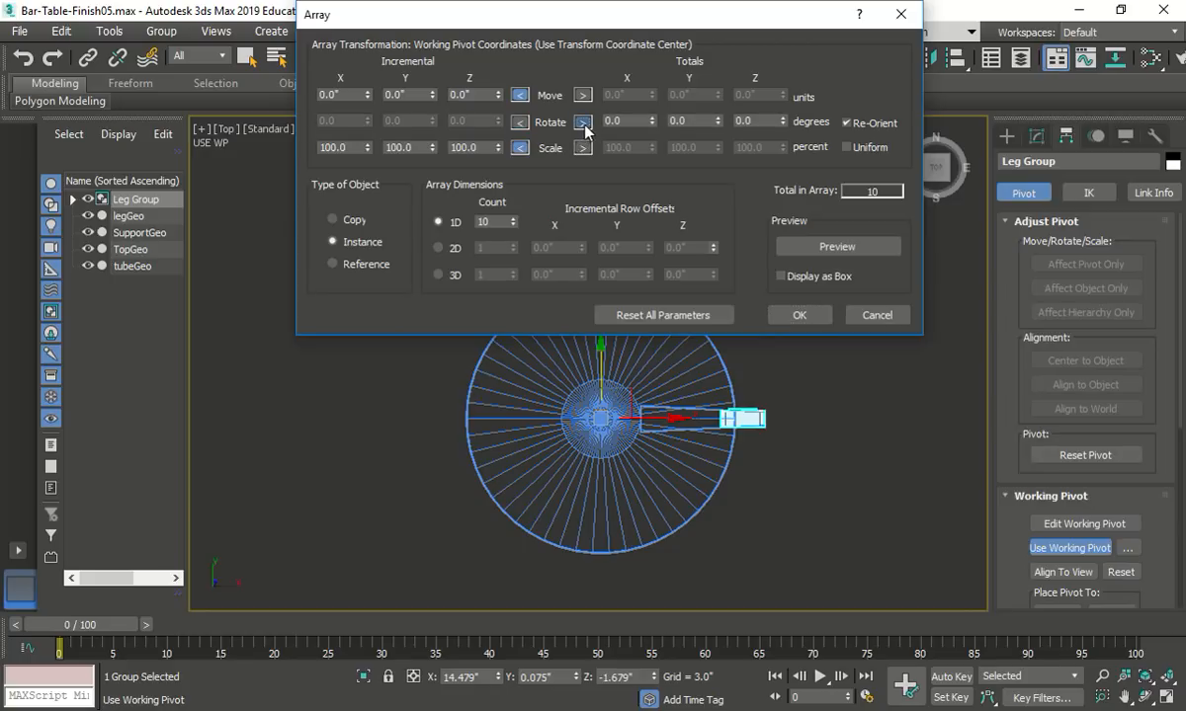
pyautogui.doubleClick(731, 121)
pyautogui.write('360')
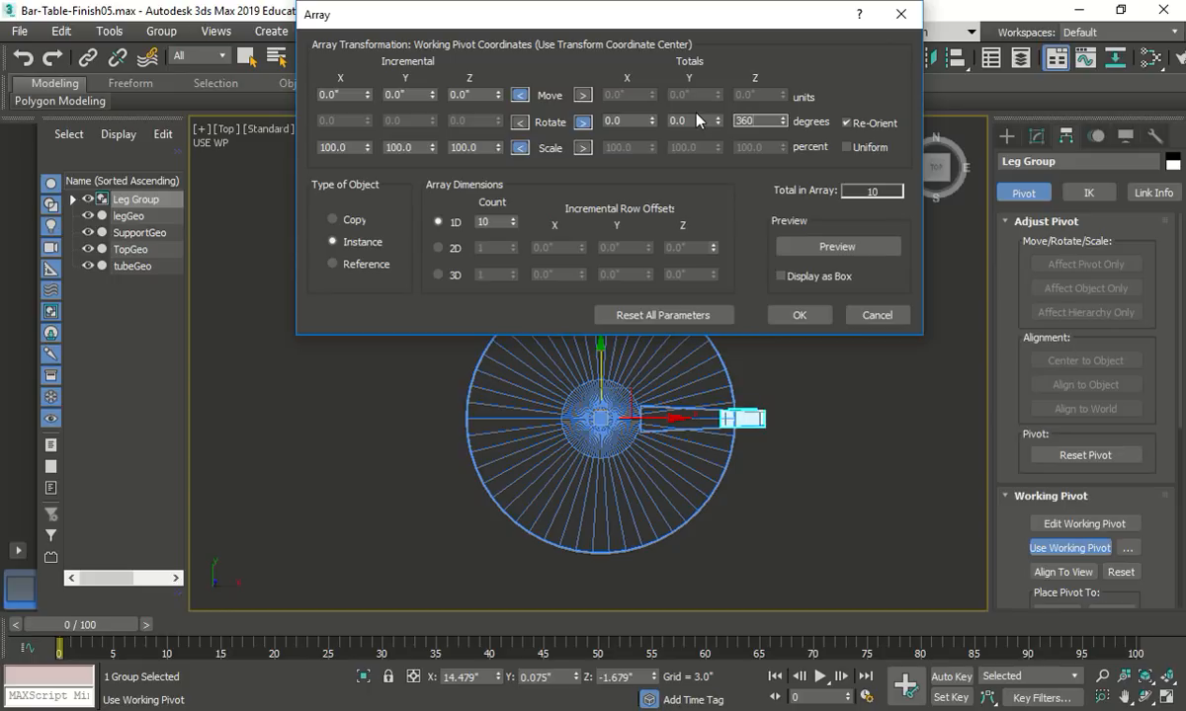
pyautogui.doubleClick(489, 221)
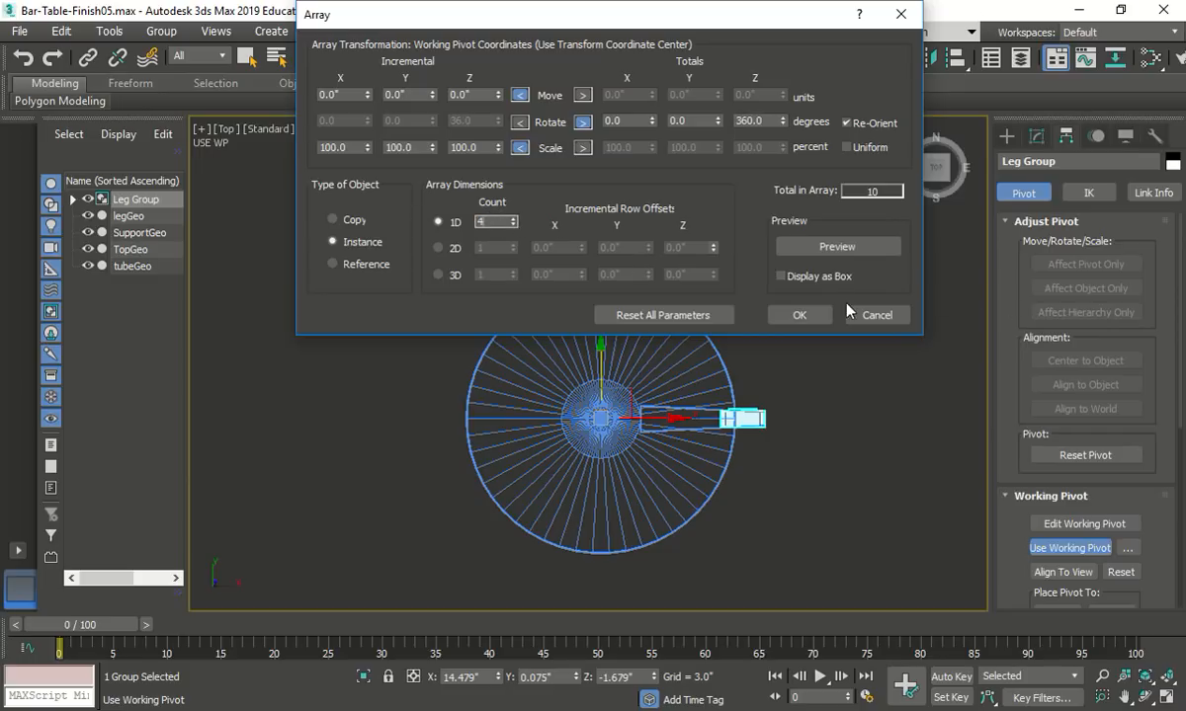
pyautogui.click(846, 249)
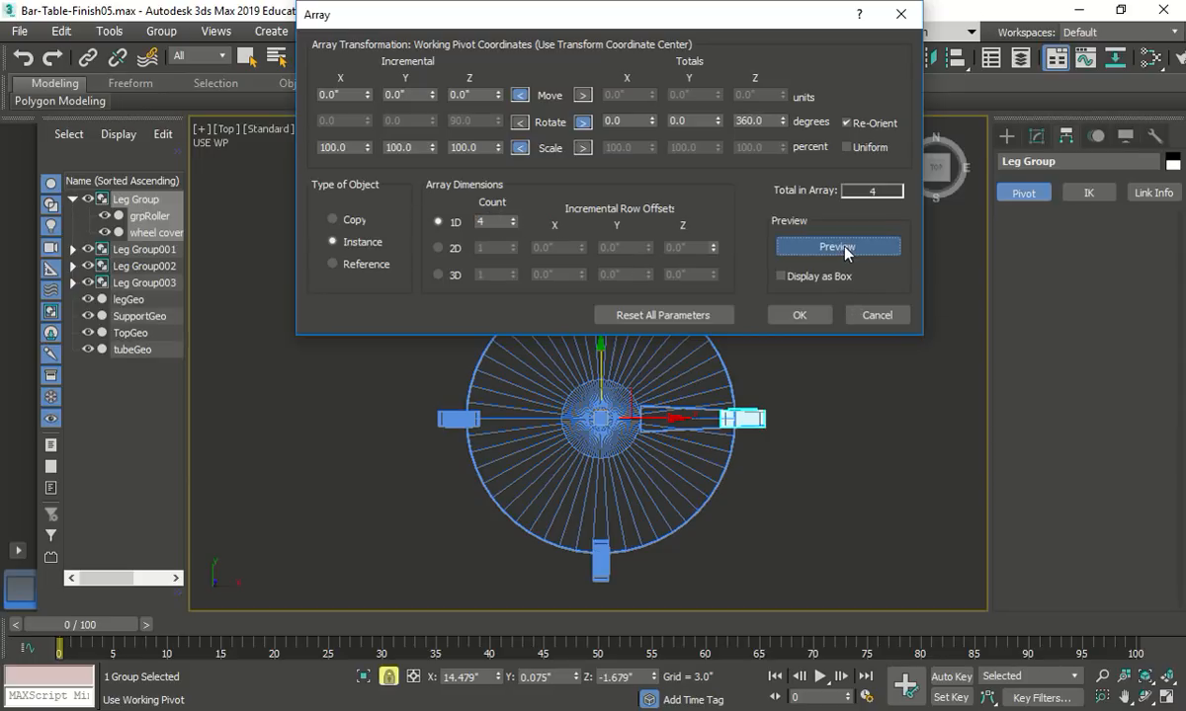
# Step: Try the 360-degree array of four Leg Group instances in the scene, and undo it
pyautogui.doubleClick(757, 120)
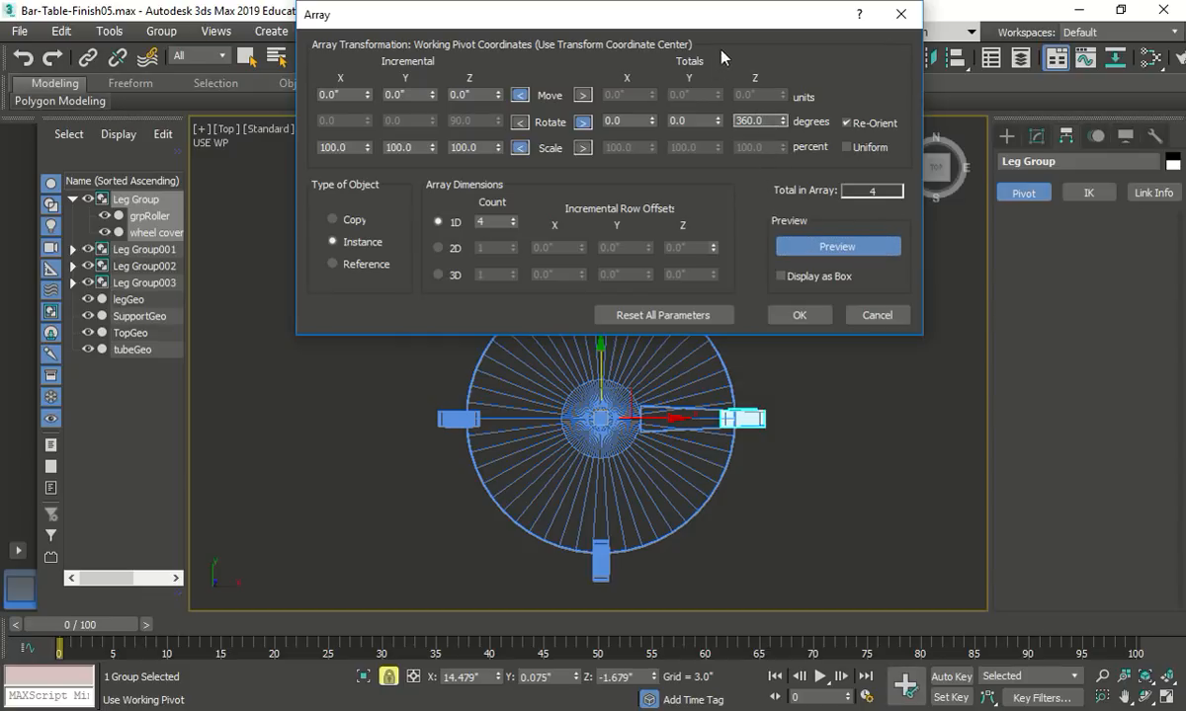
pyautogui.moveTo(725, 28); pyautogui.dragTo(297, 103)
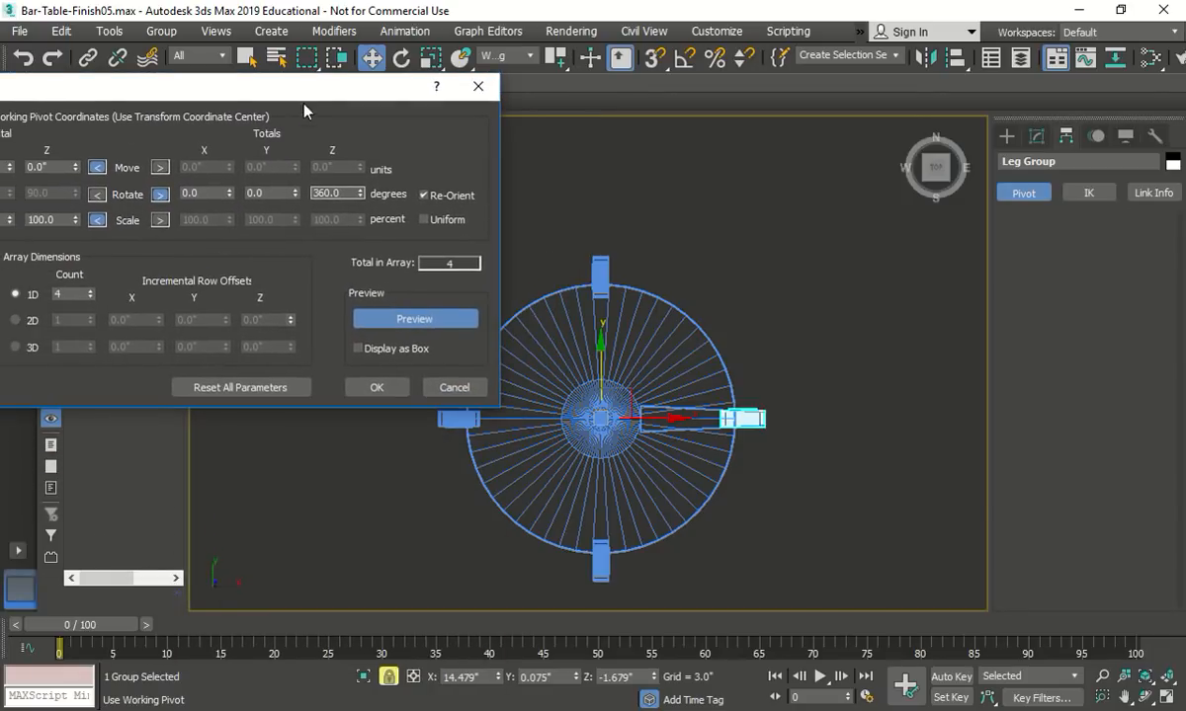
pyautogui.click(378, 389)
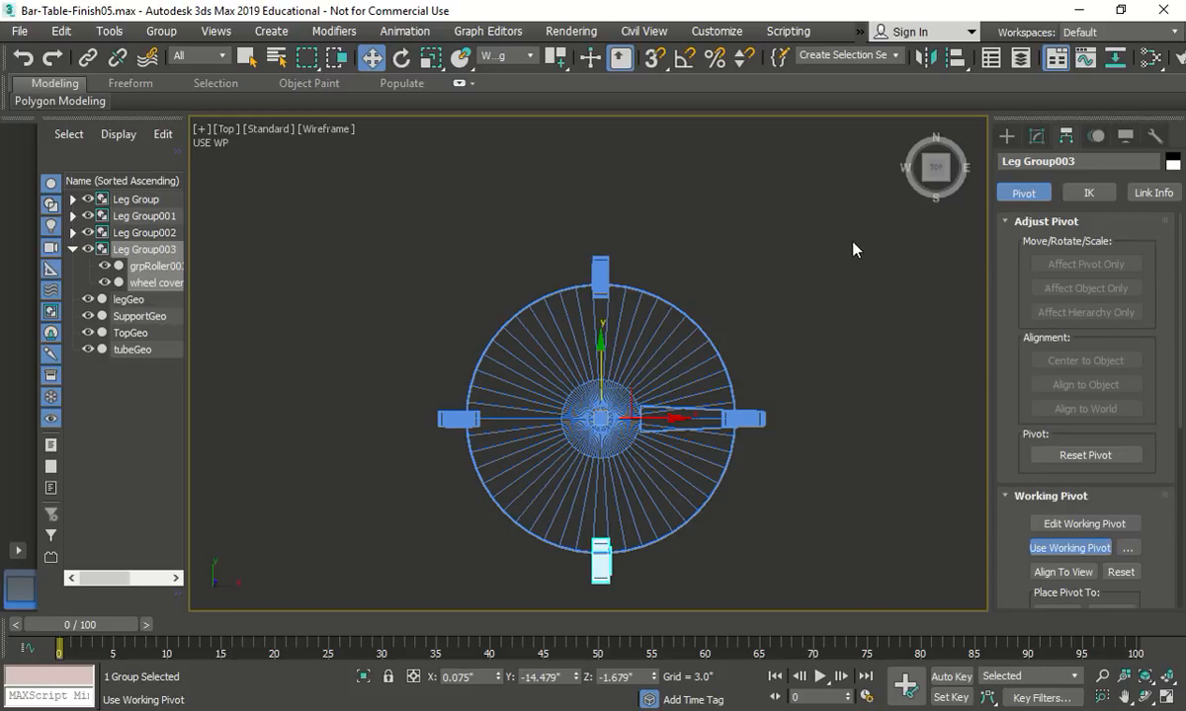
pyautogui.hotkey('ctrl', 'z')
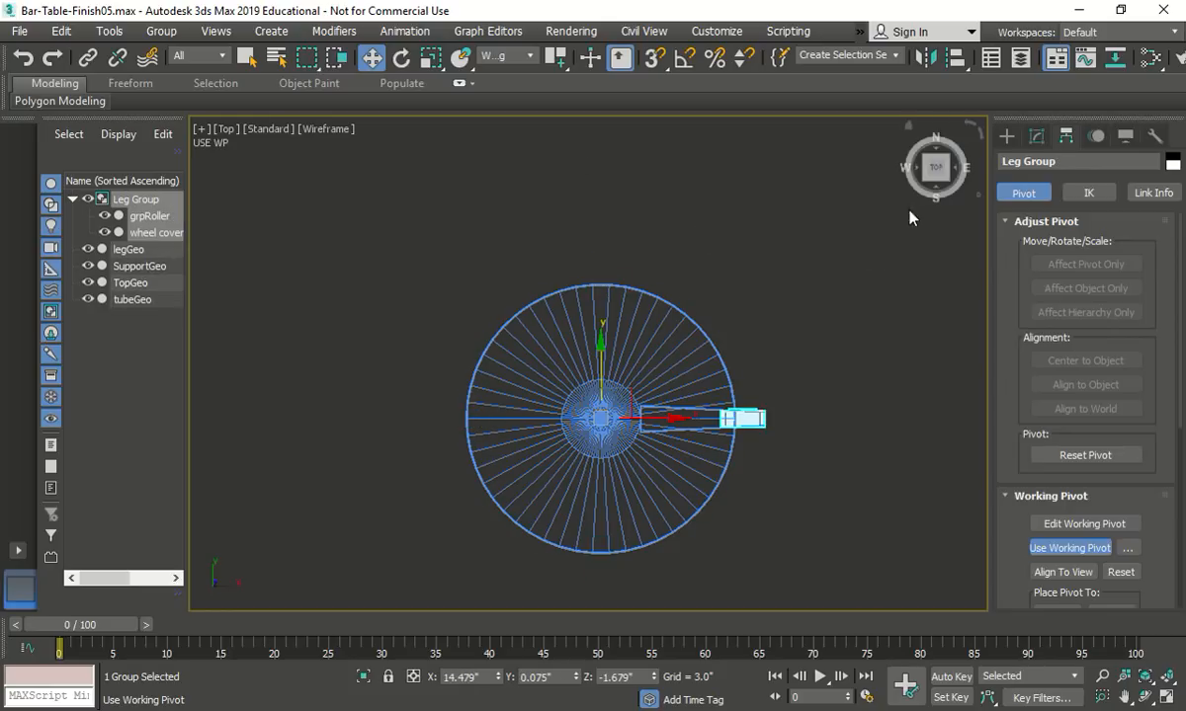
# Step: Return to the four-viewport layout and frame the leg and wheel in the Perspective view
pyautogui.click(1166, 697)
pyautogui.click(821, 527)
pyautogui.scroll(5, 778, 555)
pyautogui.click(774, 561)
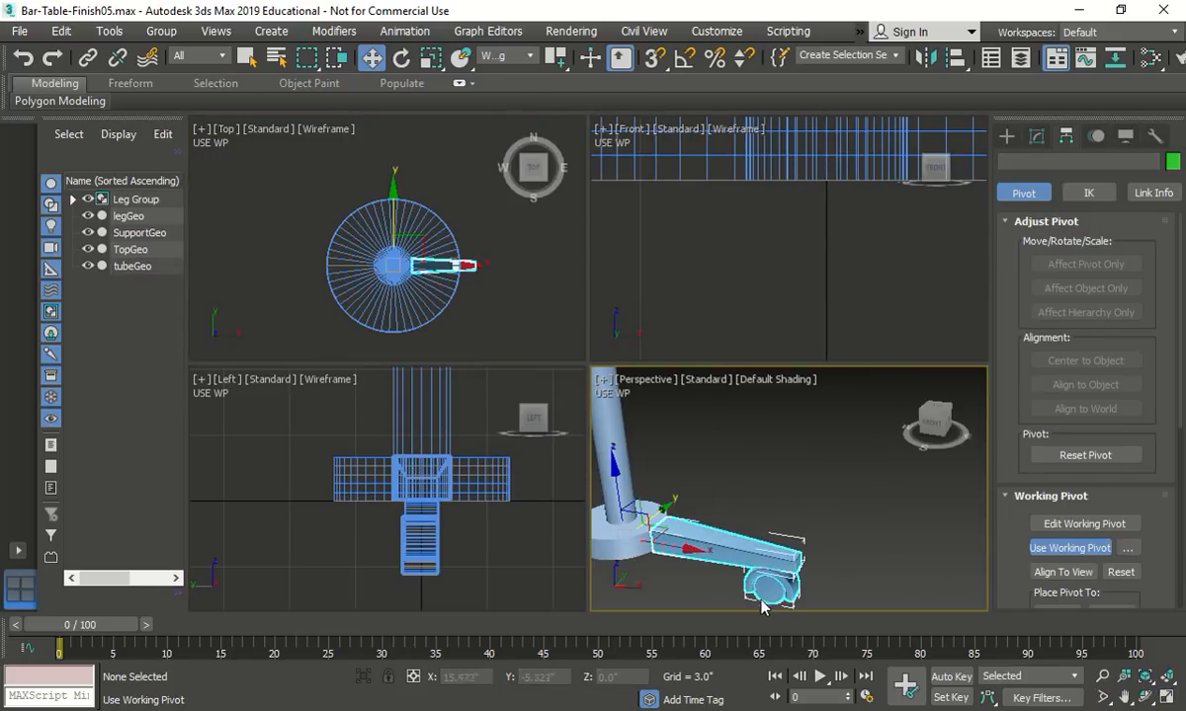
pyautogui.keyDown('ctrl'); pyautogui.click(763, 597); pyautogui.keyUp('ctrl')
pyautogui.click(161, 31)
pyautogui.click(182, 60)
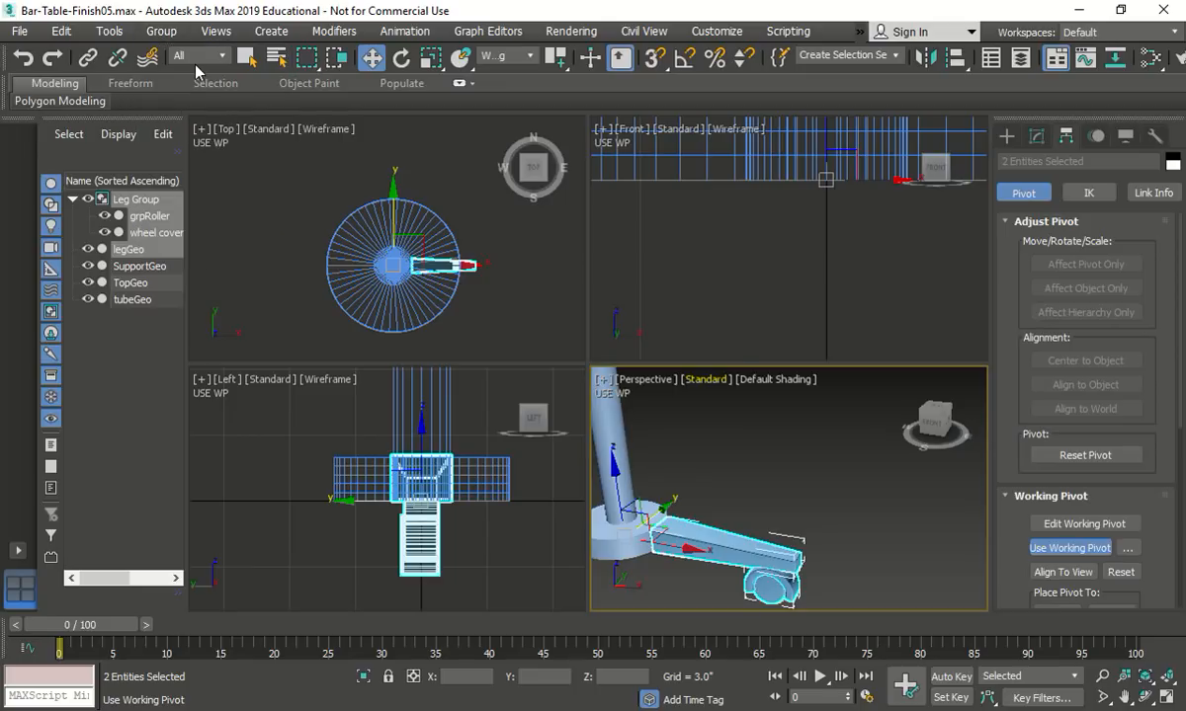
pyautogui.write('LEg')
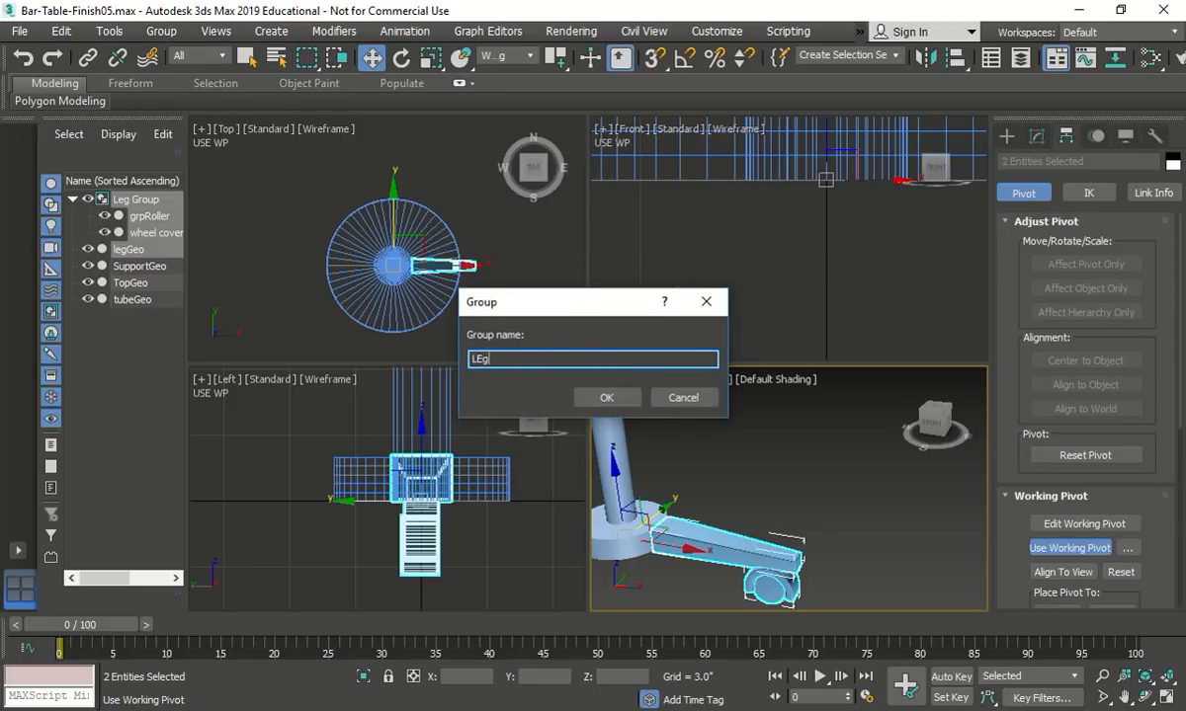
pyautogui.press('Escape')
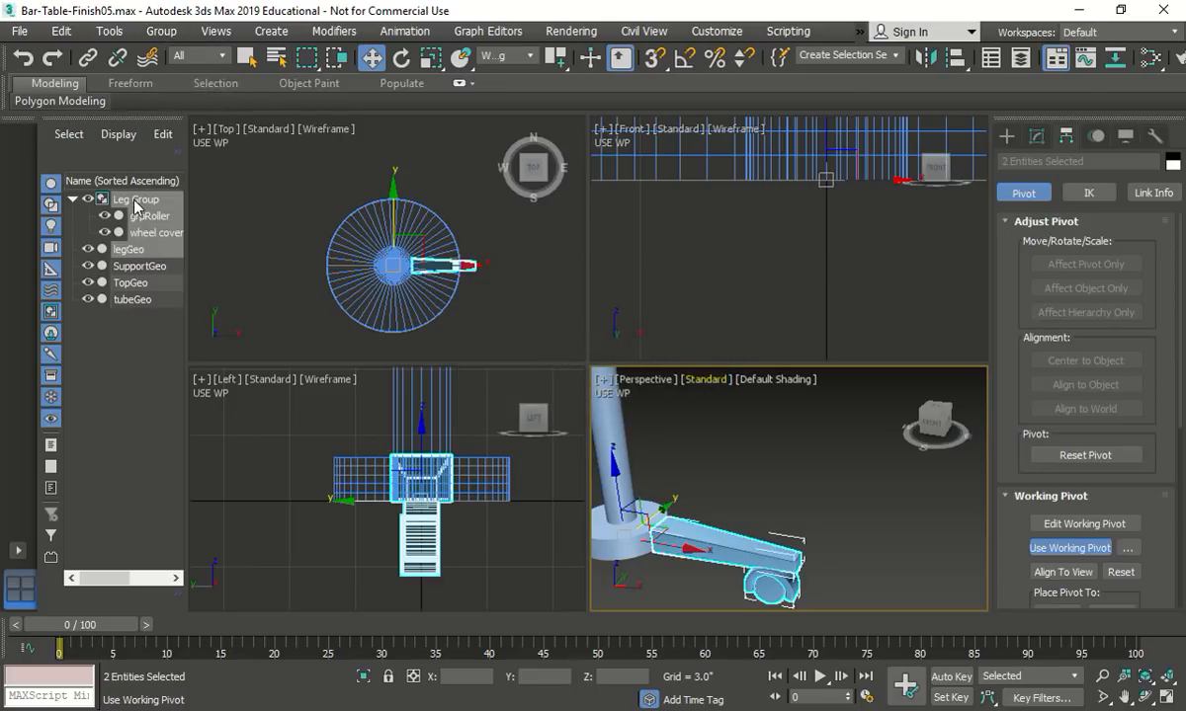
pyautogui.rightClick(188, 198)
pyautogui.click(107, 27)
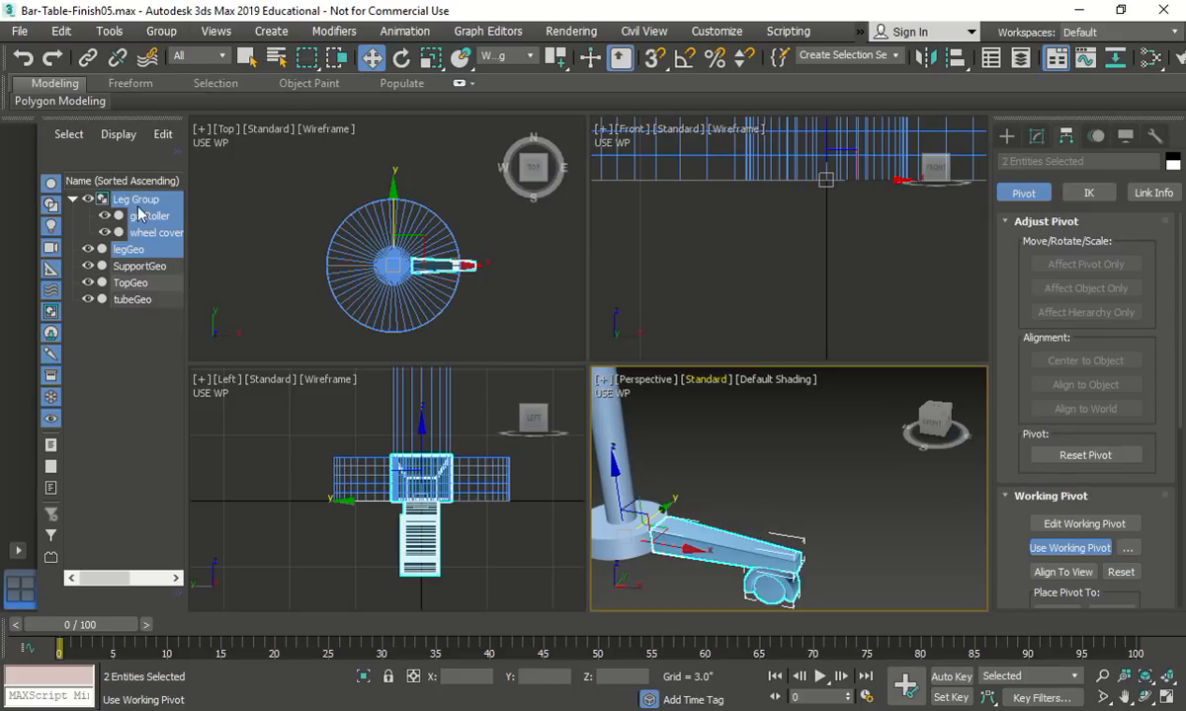
# Step: Select only Leg Group and ungroup it into the roller and wheel cover
pyautogui.click(821, 503)
pyautogui.click(773, 583)
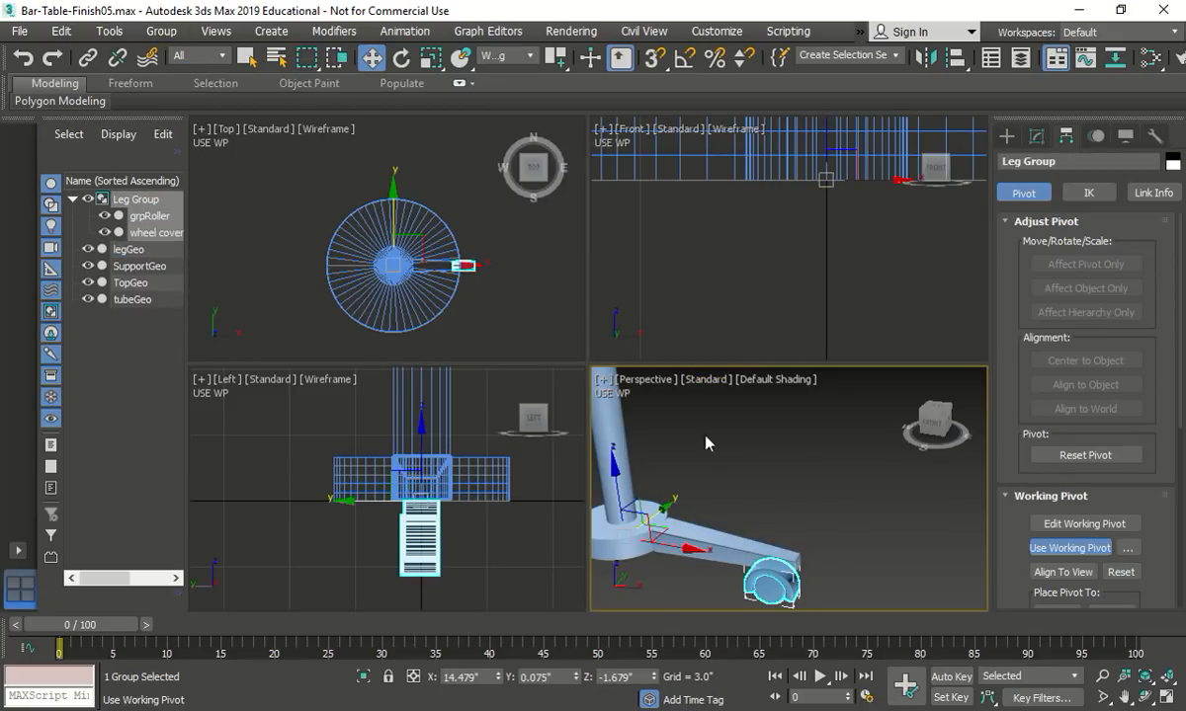
pyautogui.click(162, 31)
pyautogui.click(196, 83)
# Step: Group legGeo, grpRoller and wheel cover together under the name Group Leg
pyautogui.click(830, 509)
pyautogui.click(781, 553)
pyautogui.click(162, 32)
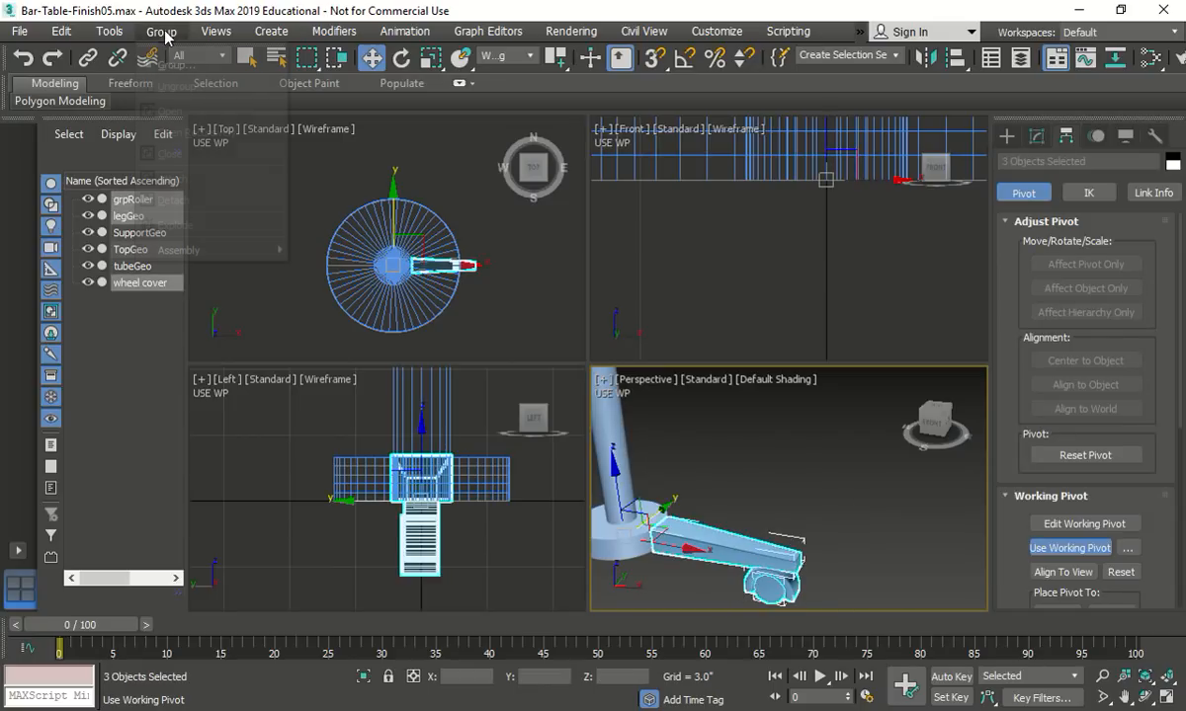
pyautogui.click(173, 65)
pyautogui.write('Gro')
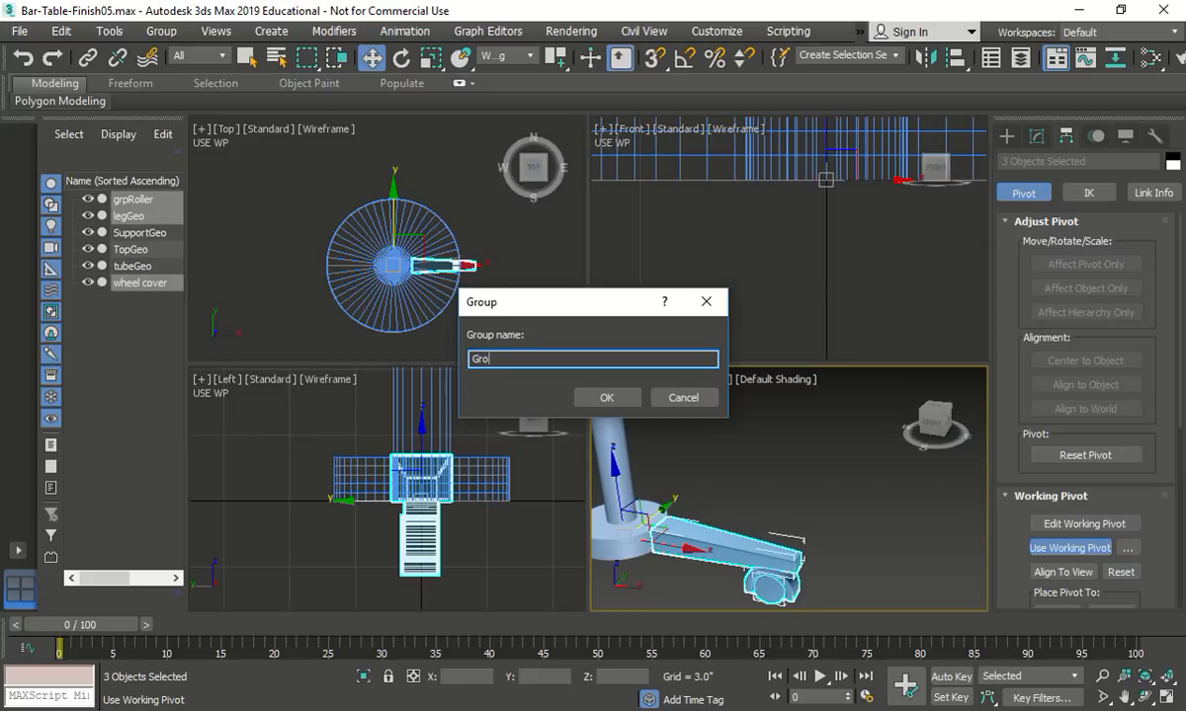
pyautogui.write('up Leg')
pyautogui.click(606, 397)
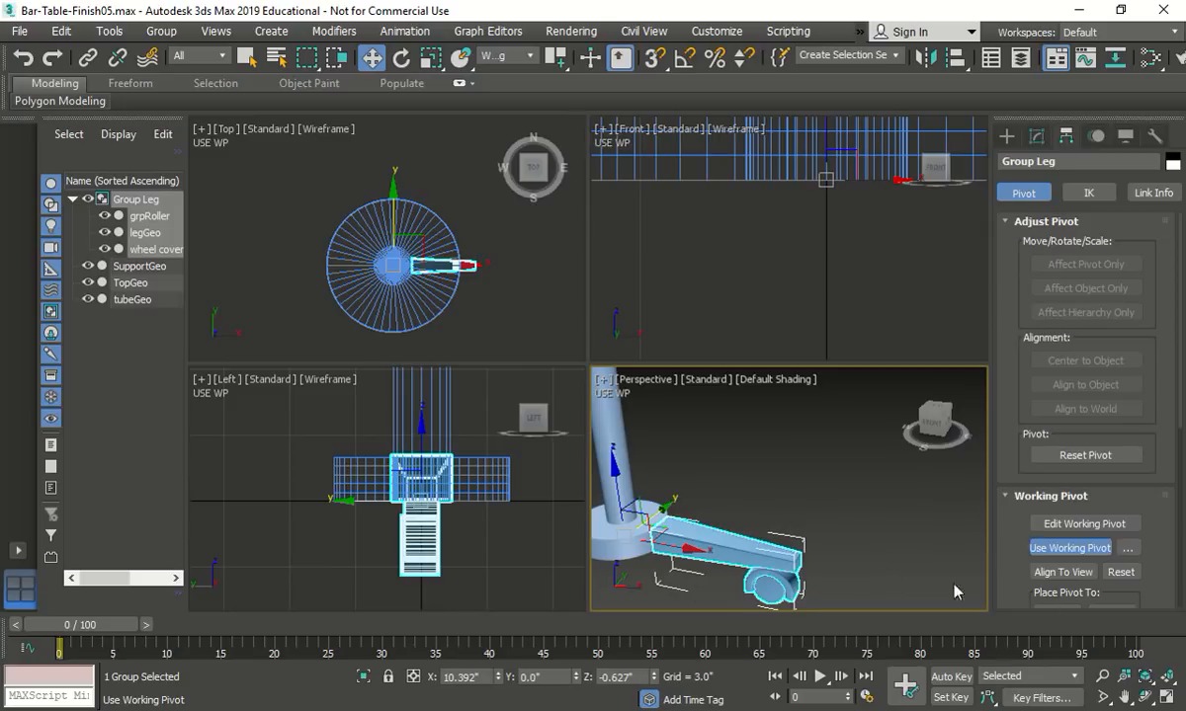
# Step: Array Group Leg in a maximized Top view as a 1D array of 4 instances with a total Z rotation of 360 degrees
pyautogui.rightClick(465, 210)
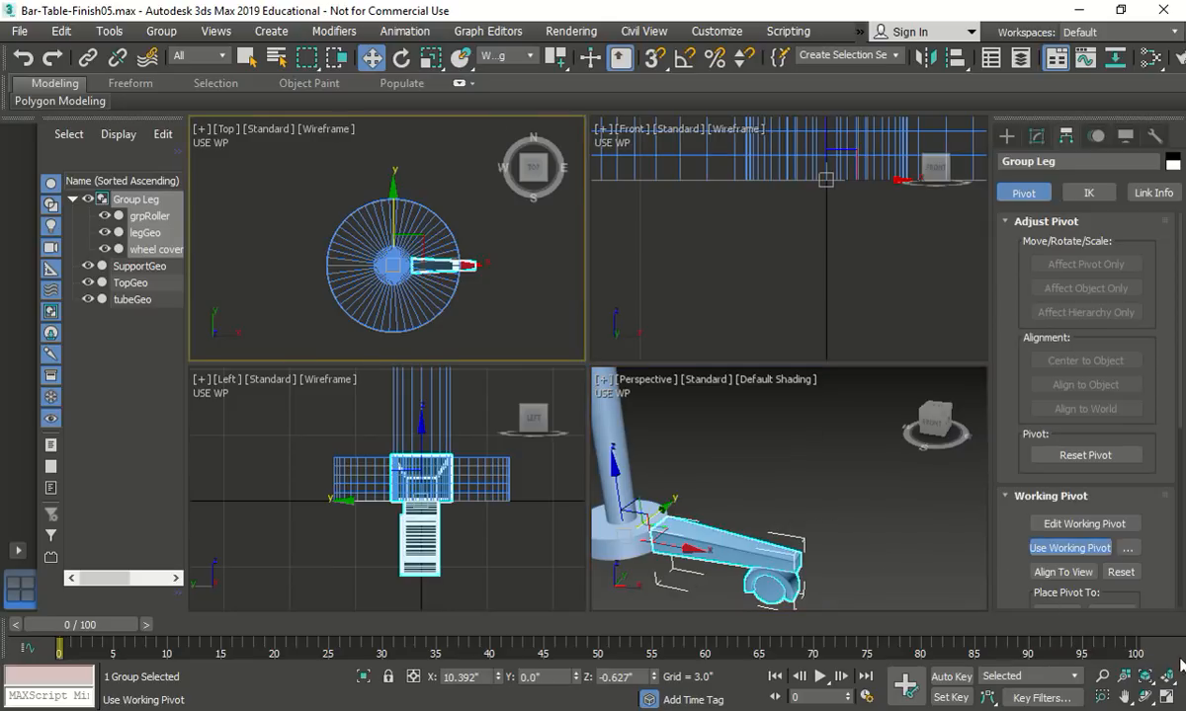
pyautogui.hotkey('alt', 'w')
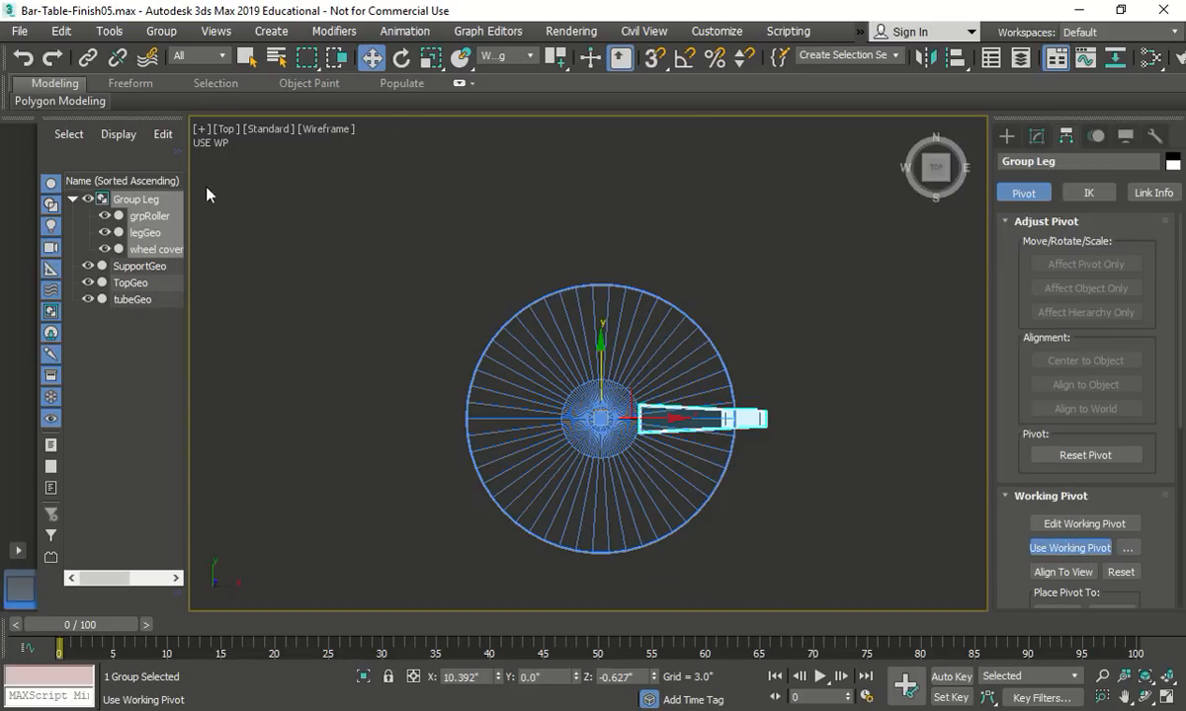
pyautogui.click(110, 32)
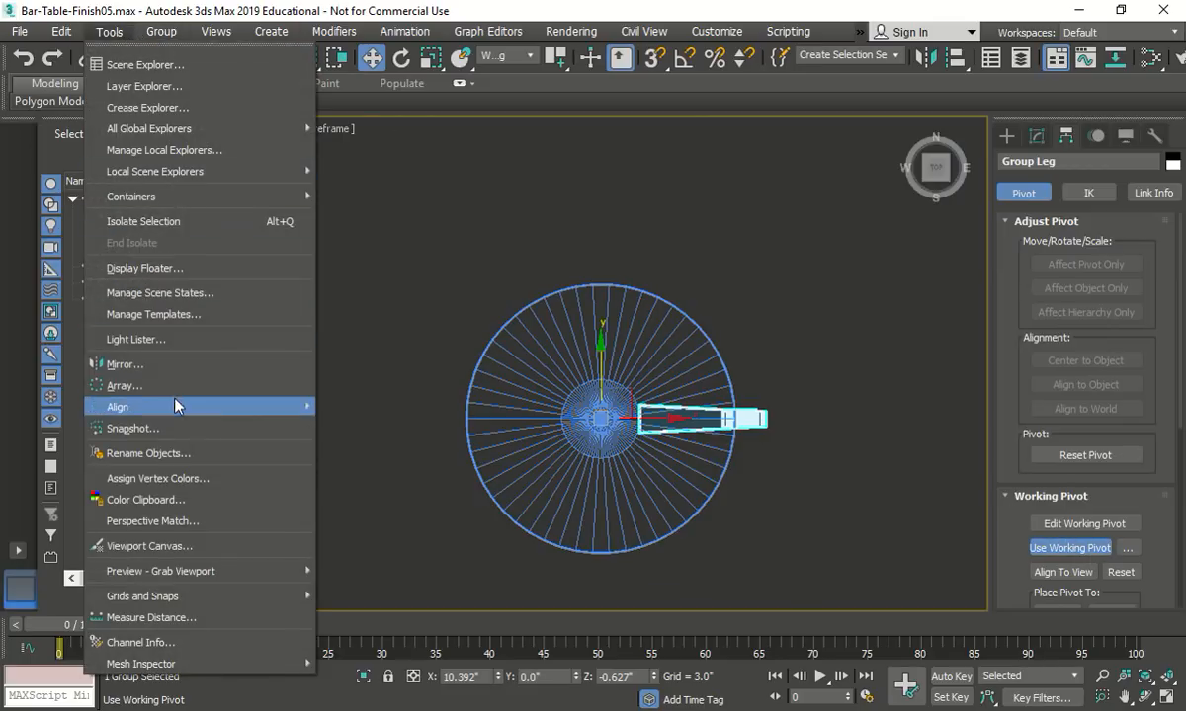
pyautogui.click(176, 358)
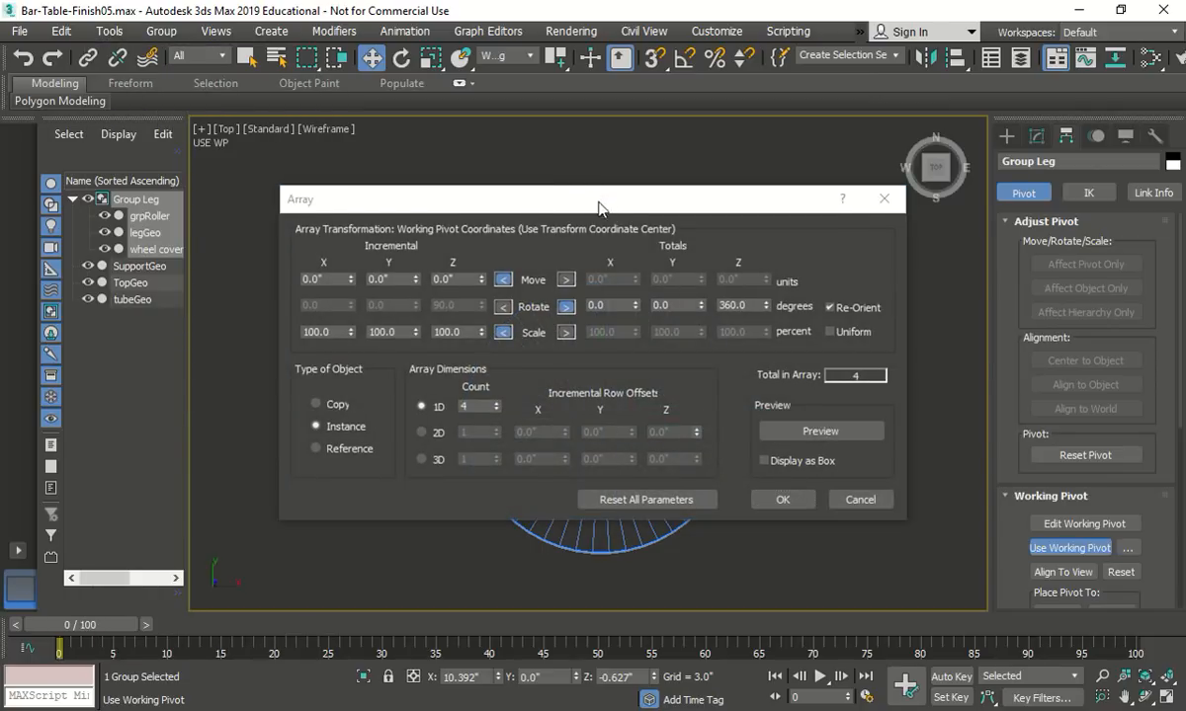
pyautogui.moveTo(599, 203); pyautogui.dragTo(514, 24)
pyautogui.click(744, 254)
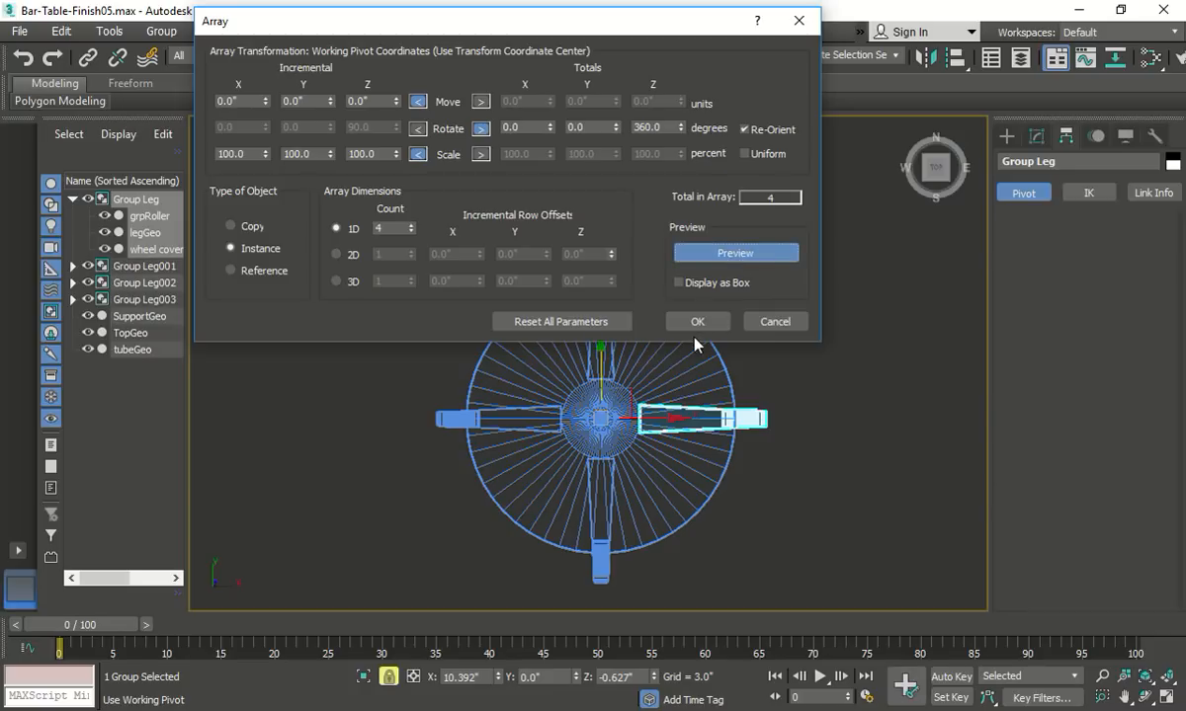
pyautogui.click(697, 322)
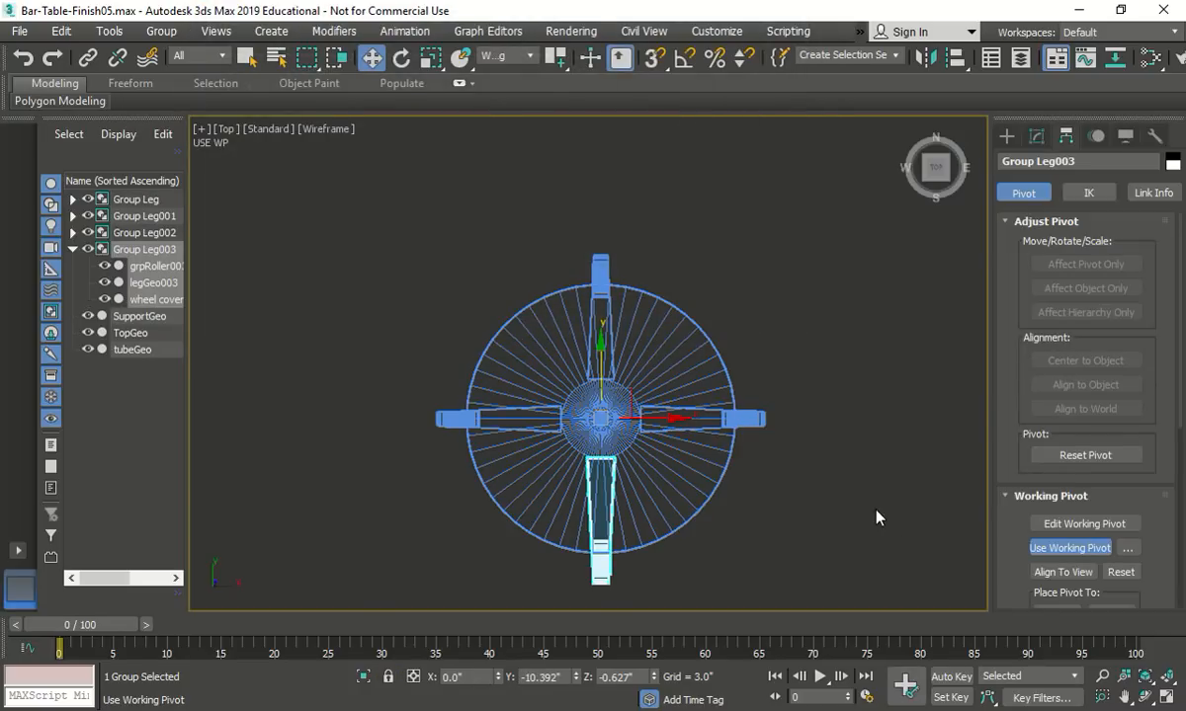
pyautogui.click(876, 517)
# Step: Inspect the arrayed legs' fit at the base and the whole table in Perspective, finishing with that view maximized
pyautogui.hotkey('alt', 'w')
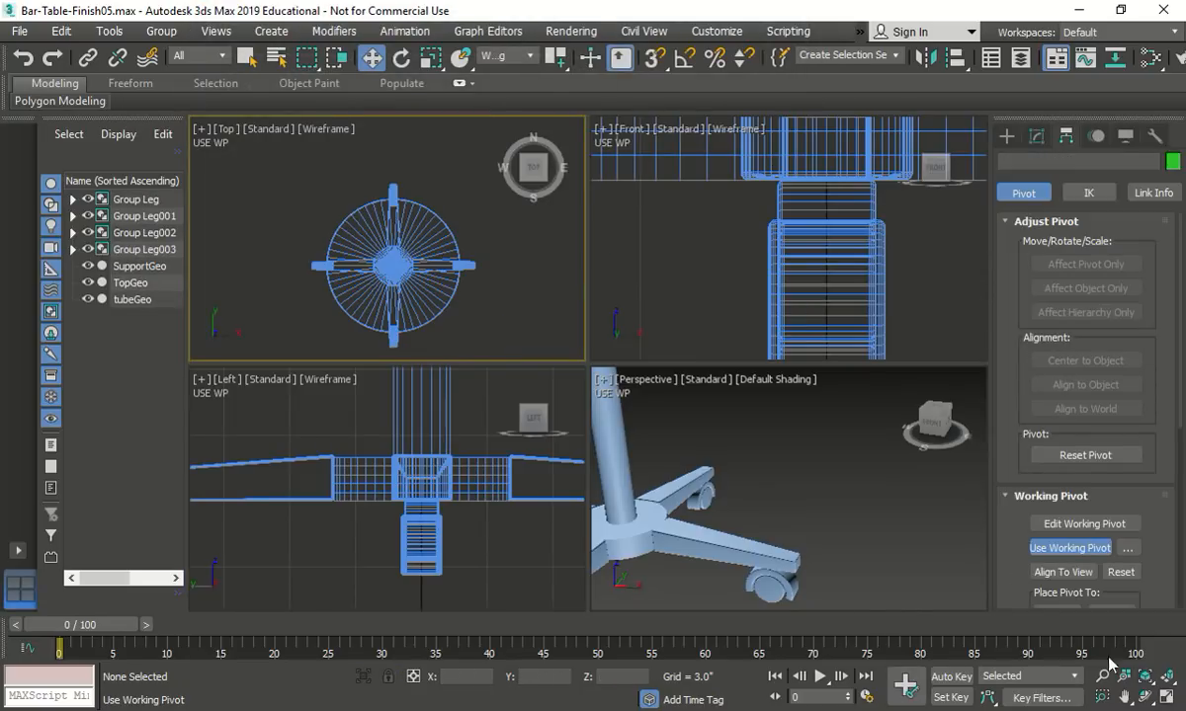
pyautogui.moveTo(850, 544); pyautogui.dragTo(915, 511, button='middle')
pyautogui.scroll(-6, 869, 519)
pyautogui.moveTo(798, 502); pyautogui.dragTo(805, 554, button='middle')
pyautogui.scroll(2, 836, 502)
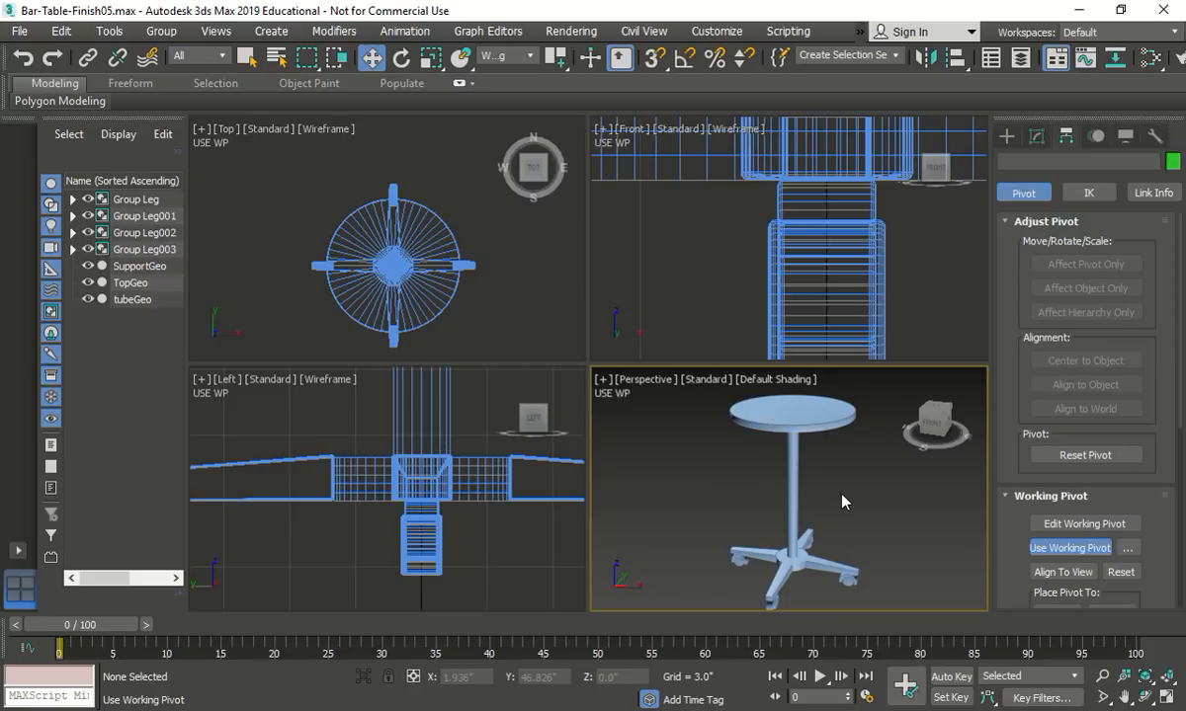
pyautogui.scroll(3, 772, 583)
pyautogui.scroll(3, 728, 525)
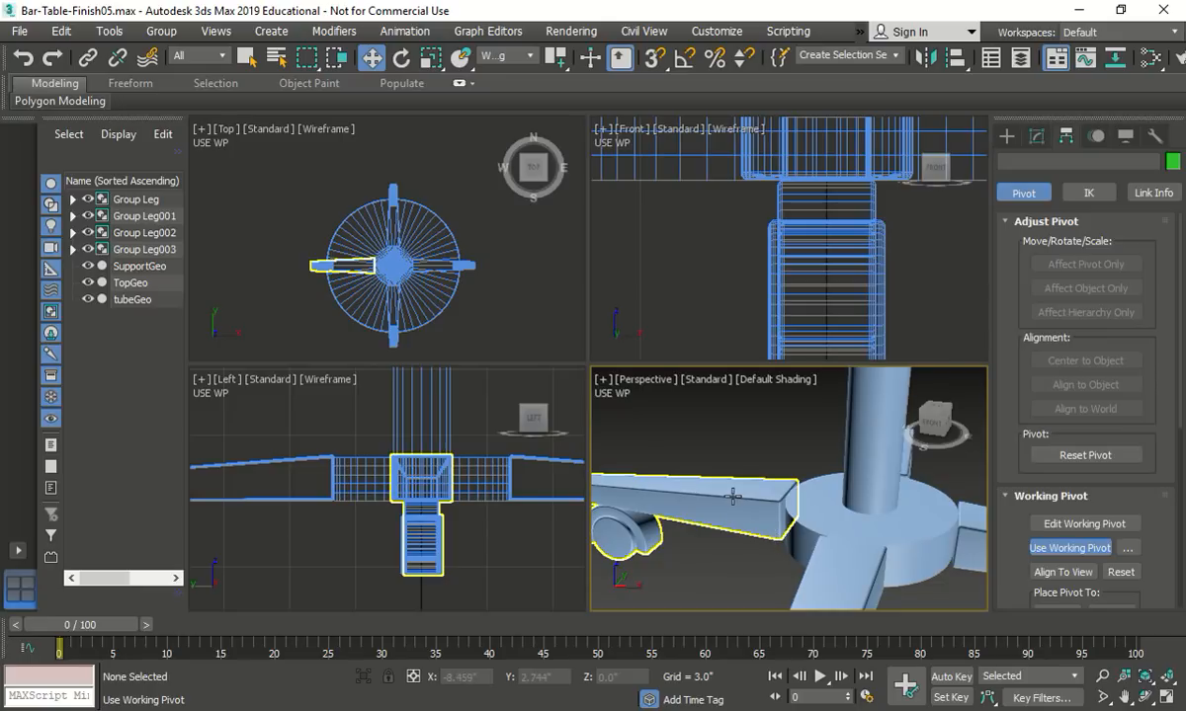
pyautogui.scroll(-4, 745, 499)
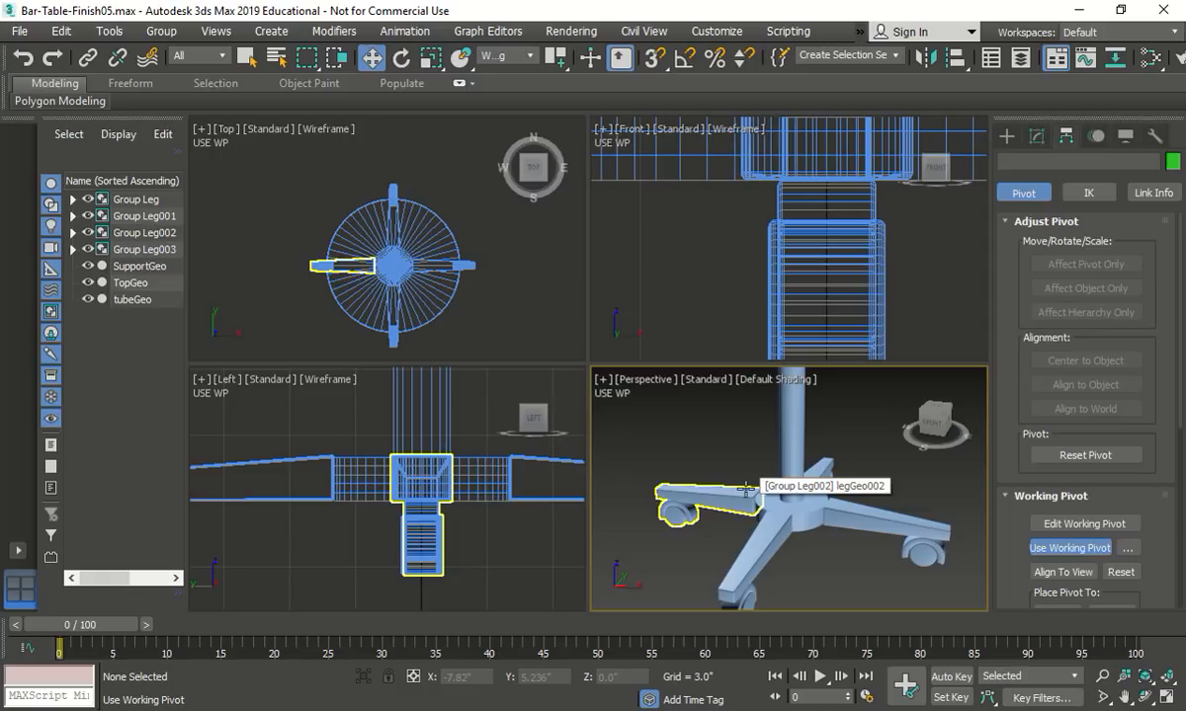
pyautogui.scroll(-5, 746, 487)
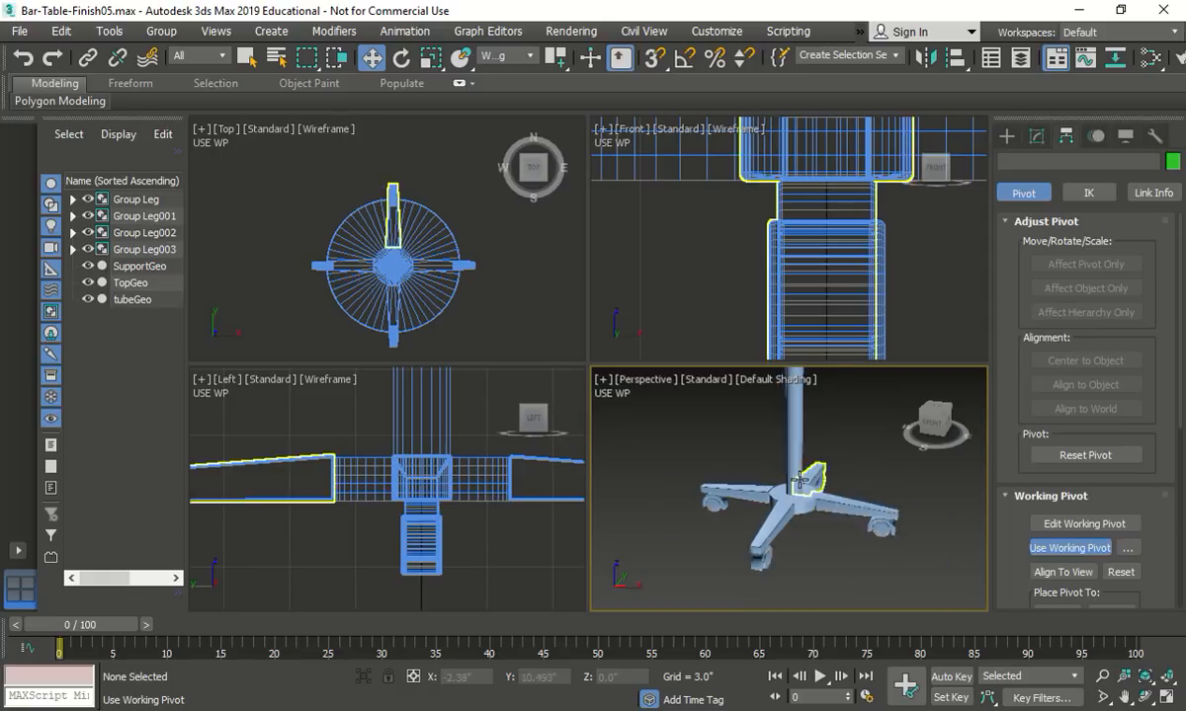
pyautogui.scroll(-5, 856, 517)
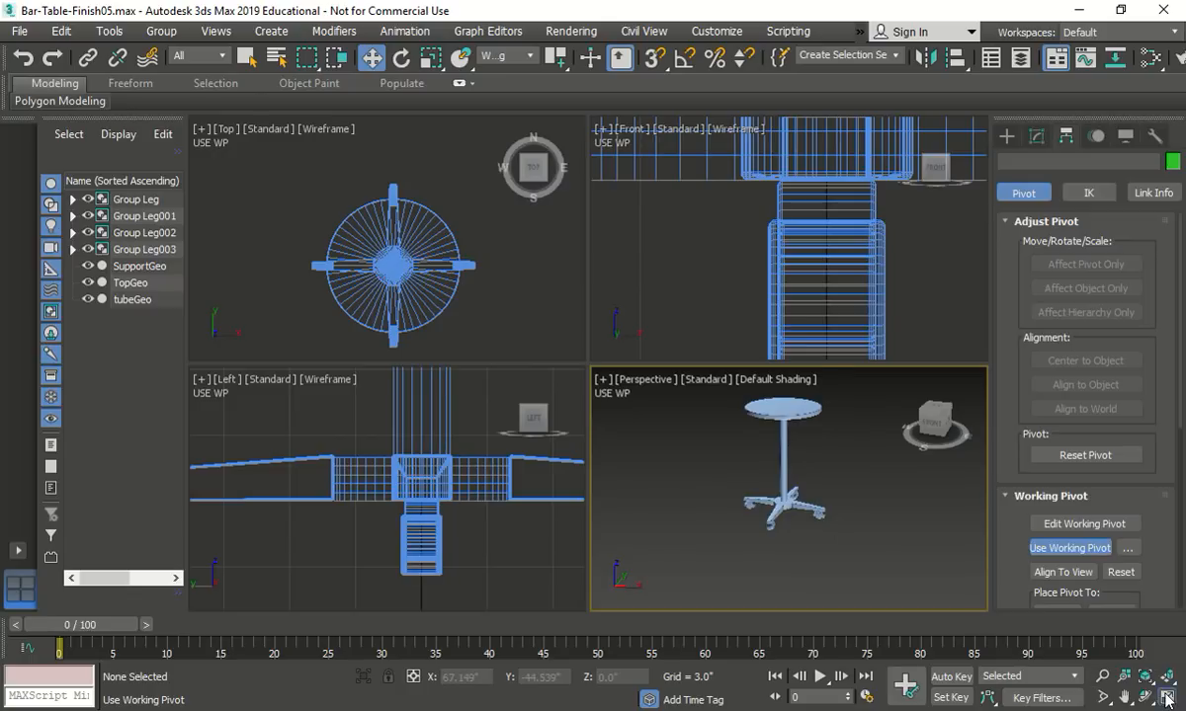
pyautogui.hotkey('alt', 'w')
pyautogui.scroll(6, 605, 188)
pyautogui.scroll(-5, 600, 193)
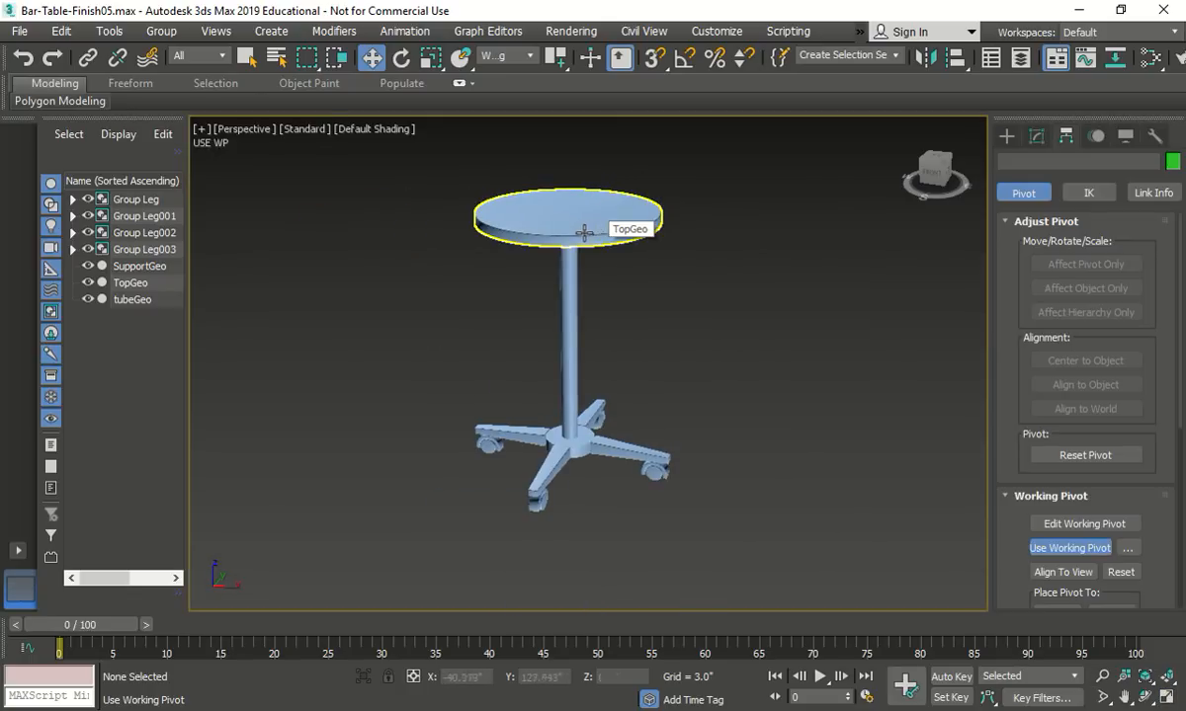
# Step: Save the scene as Bar-Table-Finish.max in the Unit-m3 folder, replacing the existing file
pyautogui.click(20, 31)
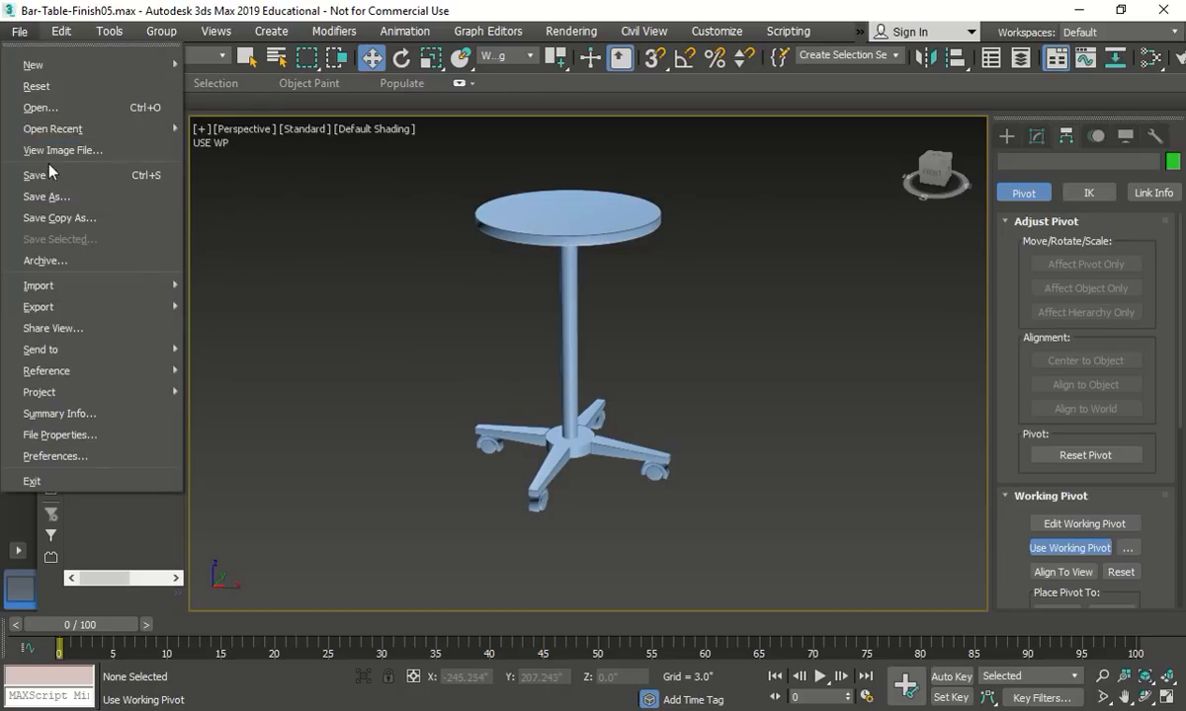
pyautogui.click(292, 473)
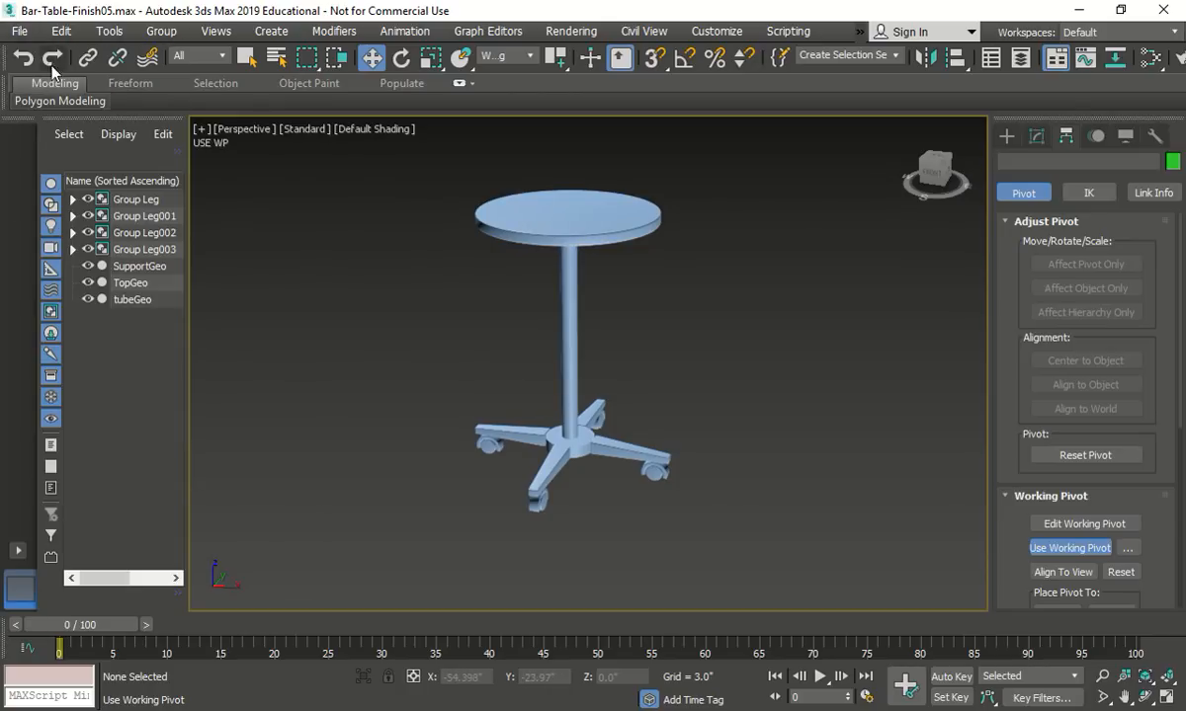
pyautogui.click(19, 32)
pyautogui.click(40, 170)
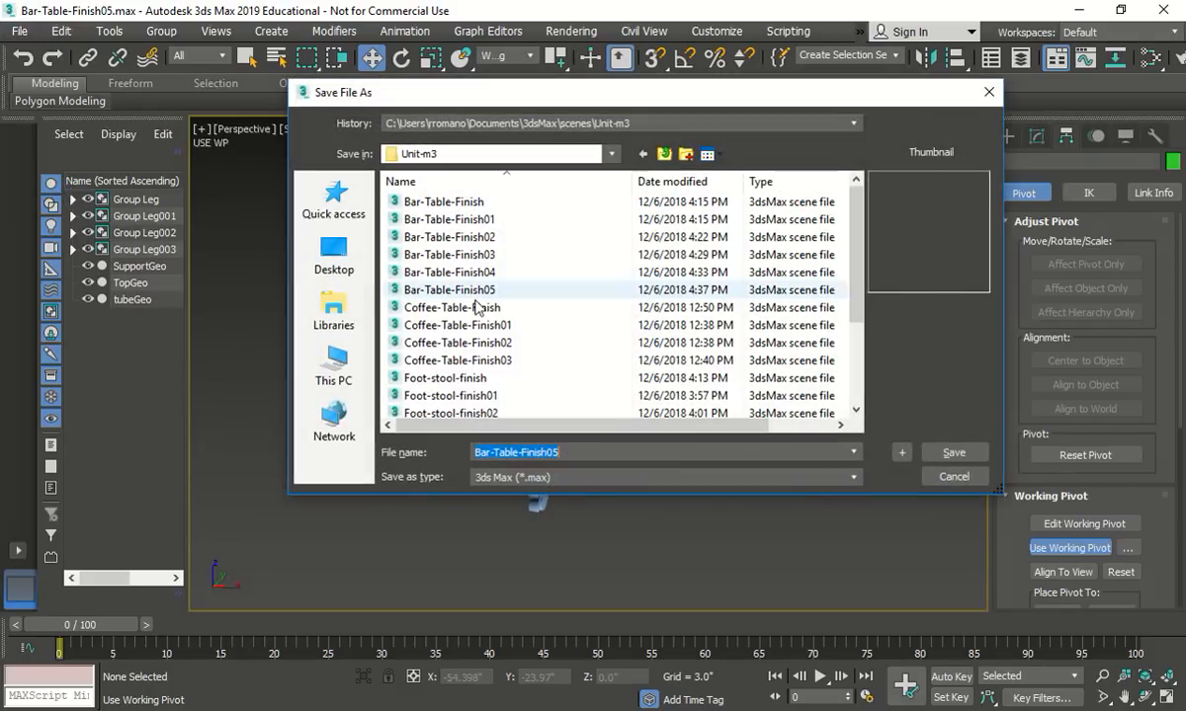
pyautogui.press('BackSpace')
pyautogui.click(954, 453)
pyautogui.click(634, 432)
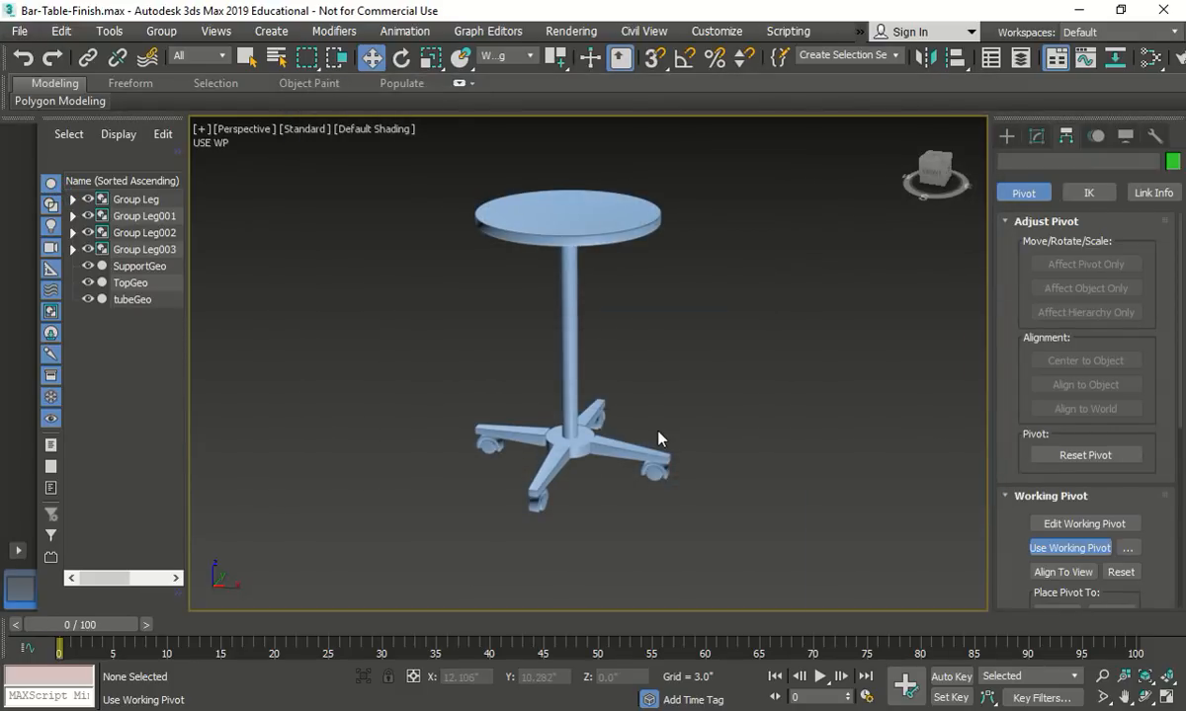
# Step: Set the Perspective viewport's shading mode to Clay
pyautogui.click(375, 128)
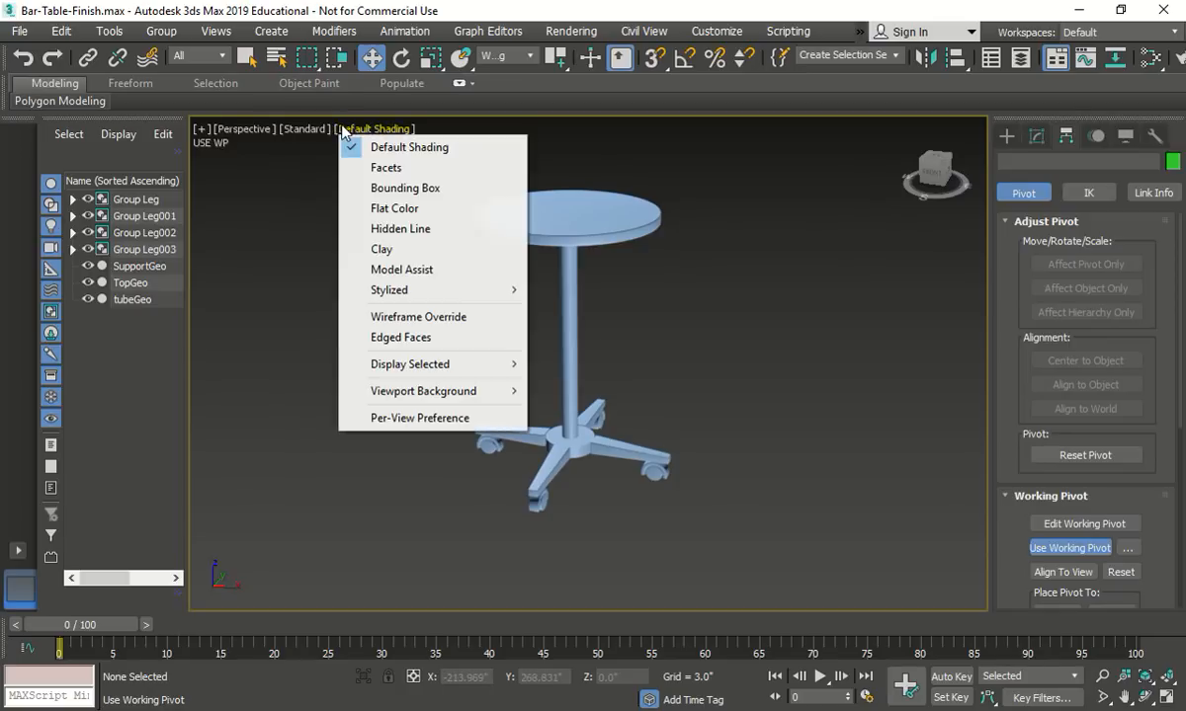
pyautogui.click(428, 250)
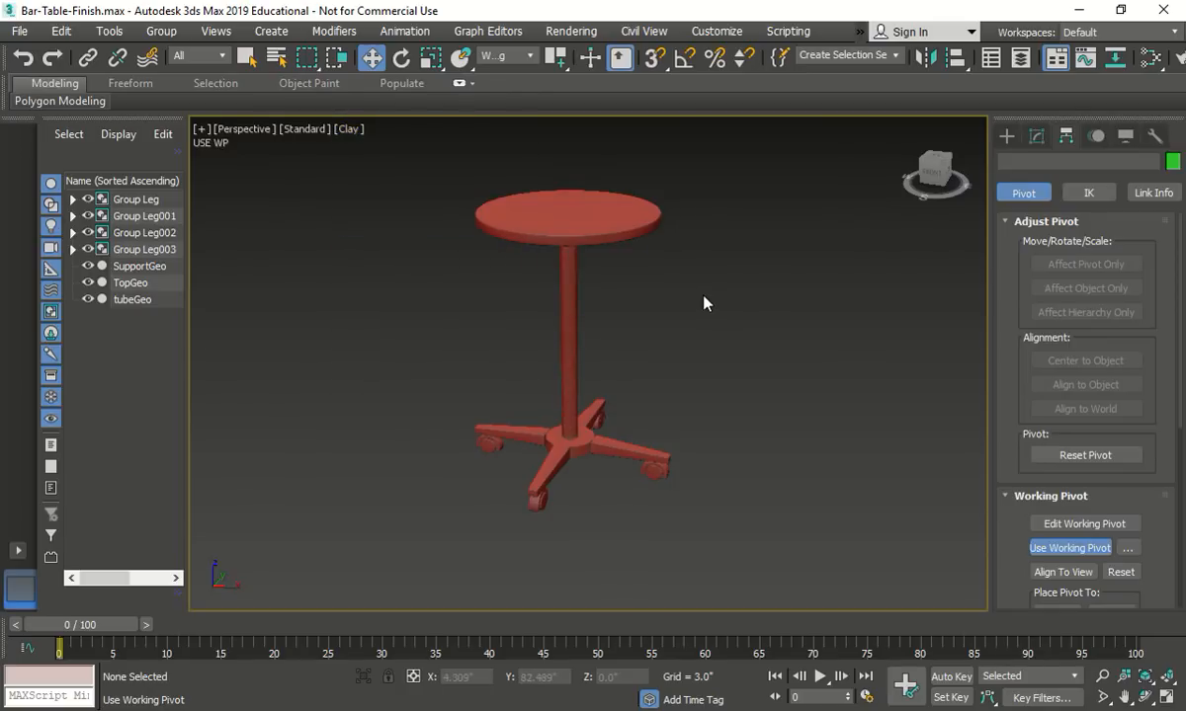